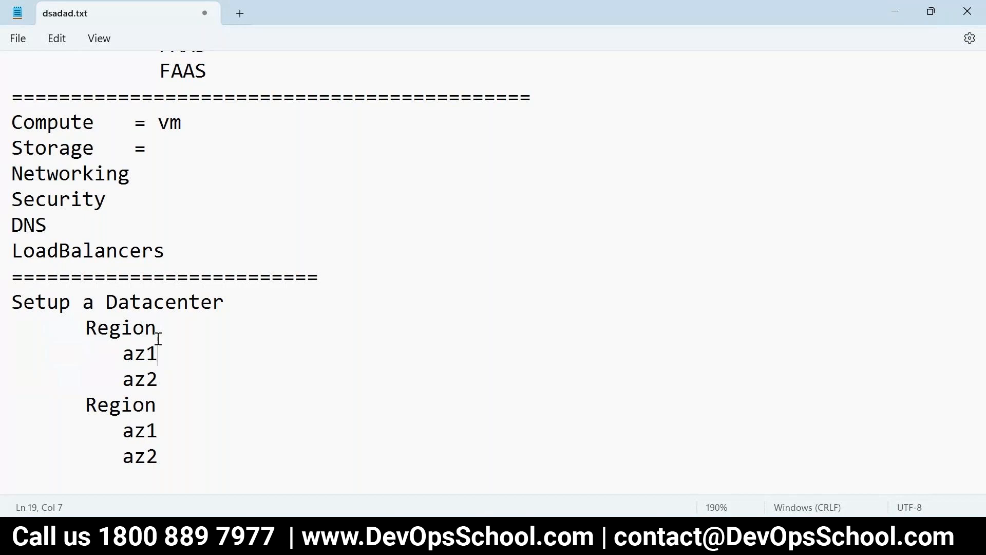
Number the two Region entries under "Setup a Datacenter" as Region 1 and Region 2.
click(184, 386)
click(177, 403)
text(2)
scroll(418, 360, down, 2)
ctrl+scroll(103, 270, up, 4)
Examine the Region 1 and Region 2 entries and their az1 and az2 zones in the datacenter outline.
drag(100, 233, 186, 234)
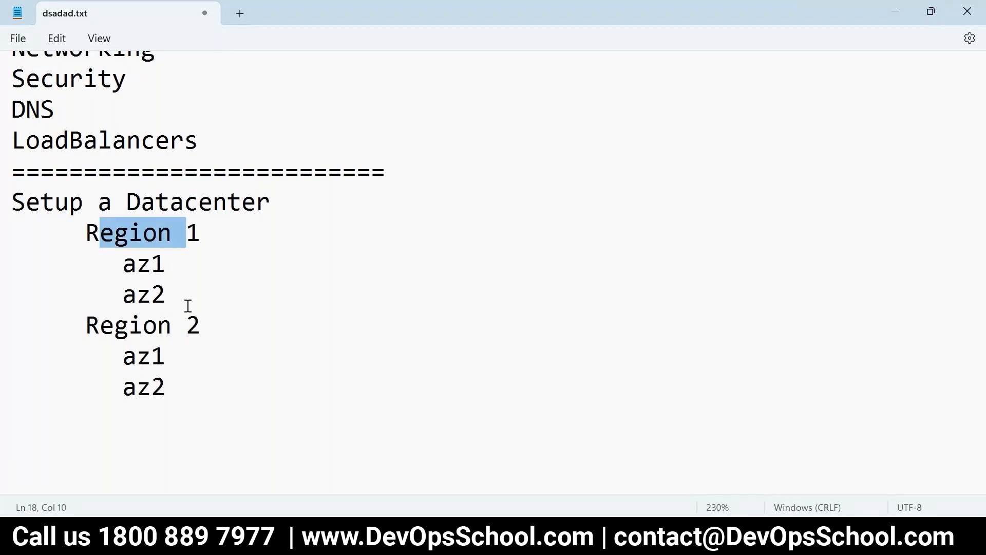
drag(200, 329, 86, 329)
drag(185, 291, 100, 260)
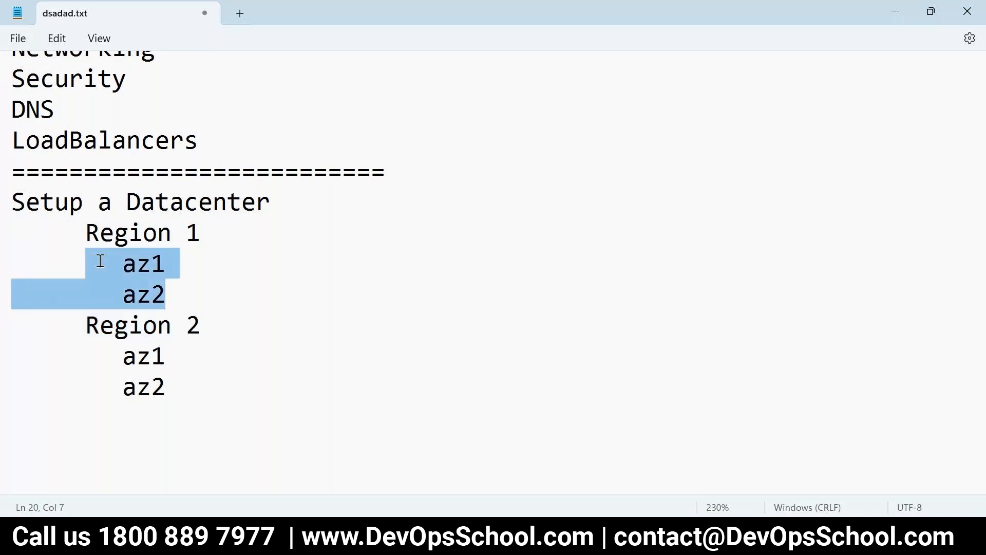
click(152, 280)
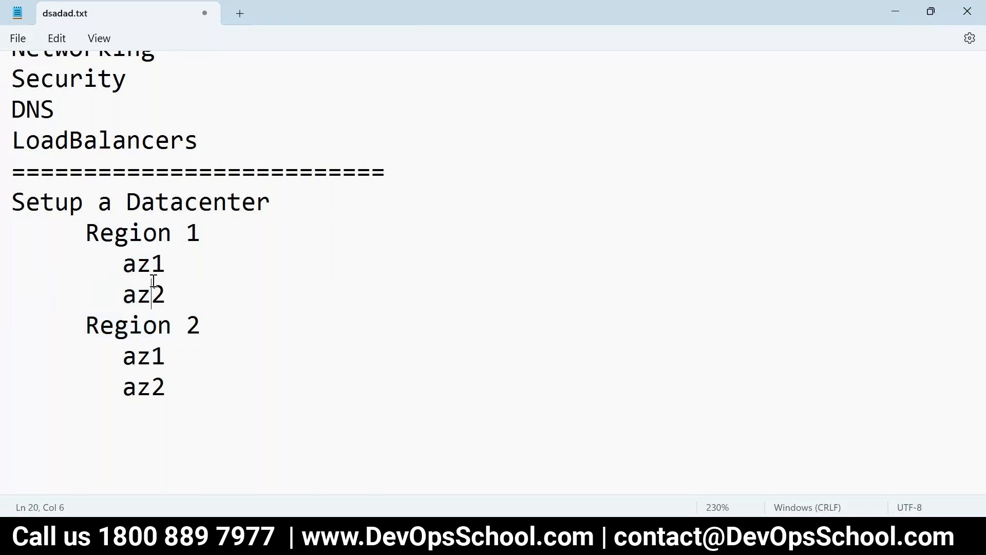
drag(201, 300, 113, 262)
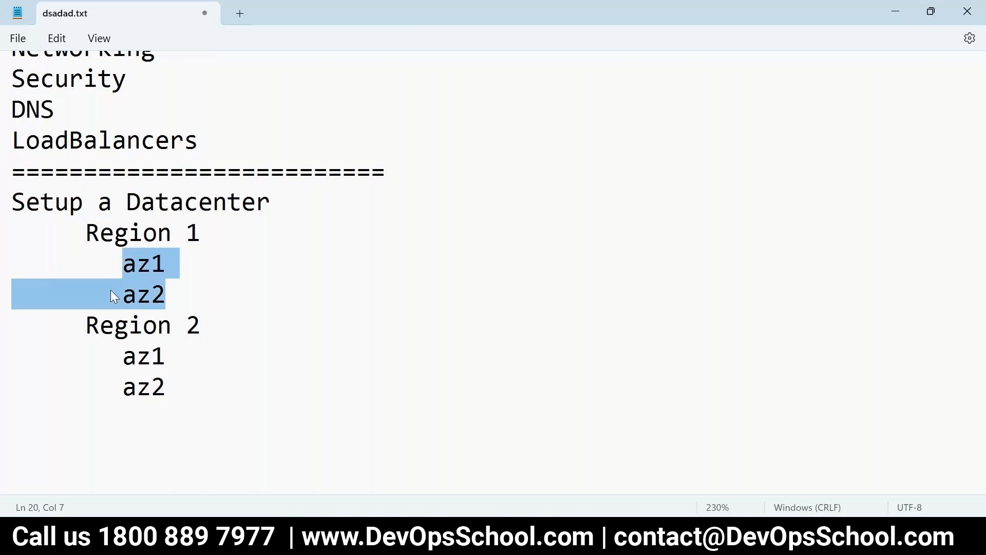
click(115, 324)
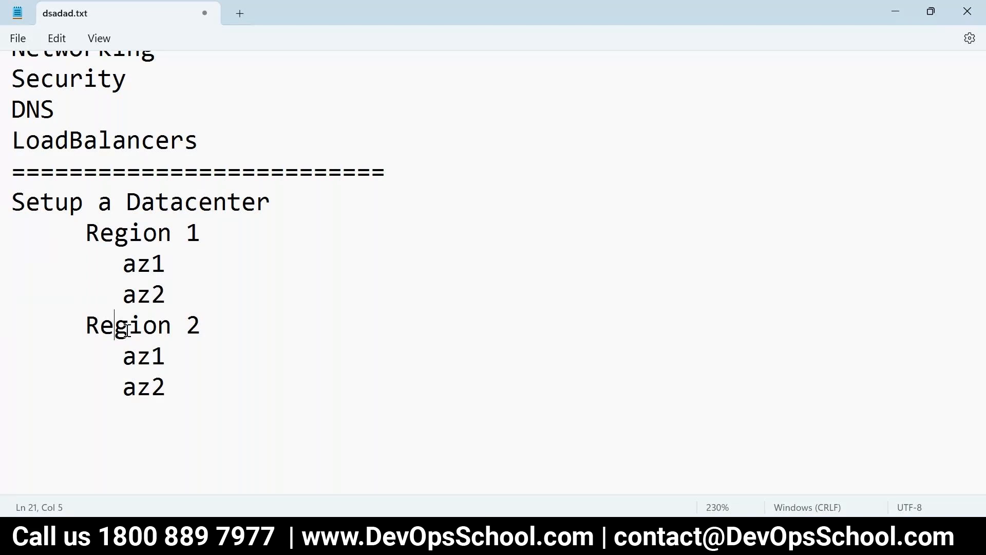
scroll(126, 330, up, 2)
scroll(126, 330, down, 2)
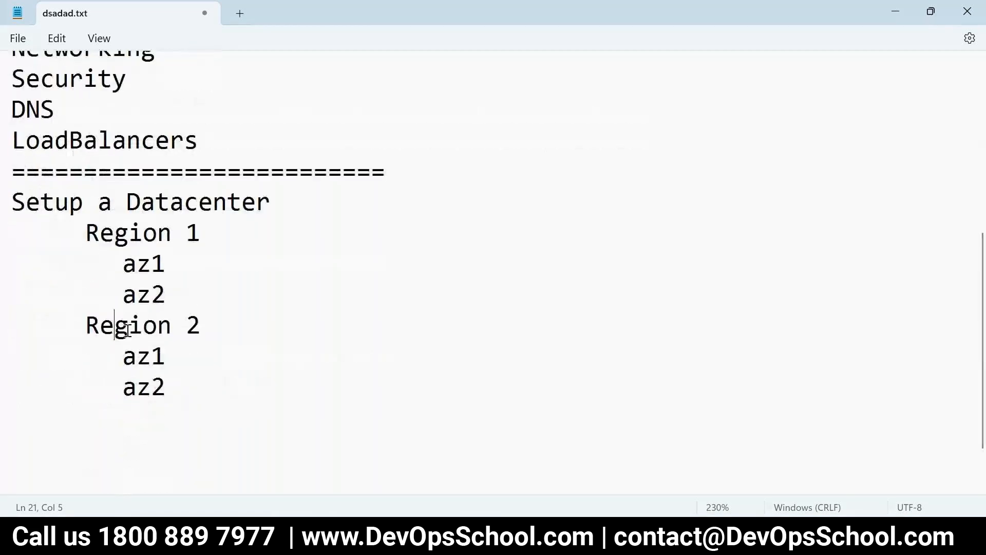
drag(11, 202, 231, 377)
scroll(232, 377, up, 3)
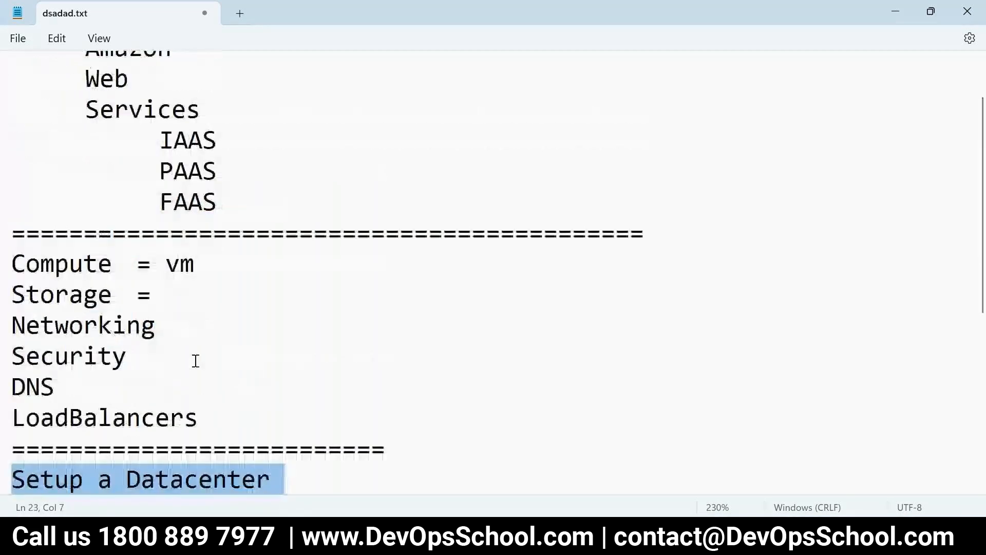
Add a separator line of equals signs below the last az2 entry and save the file.
scroll(193, 375, down, 4)
click(198, 323)
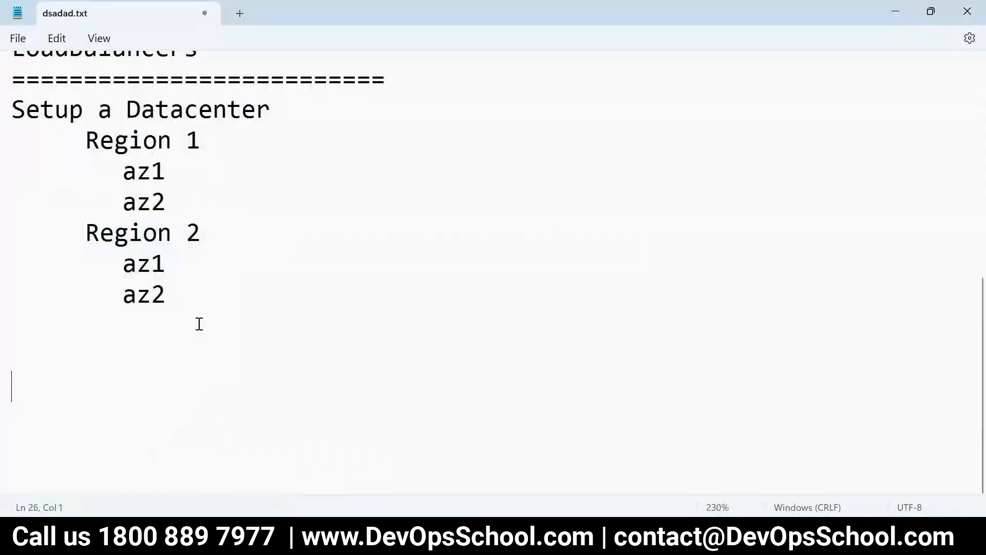
text(=========================)
key(Return)
key(ctrl+s)
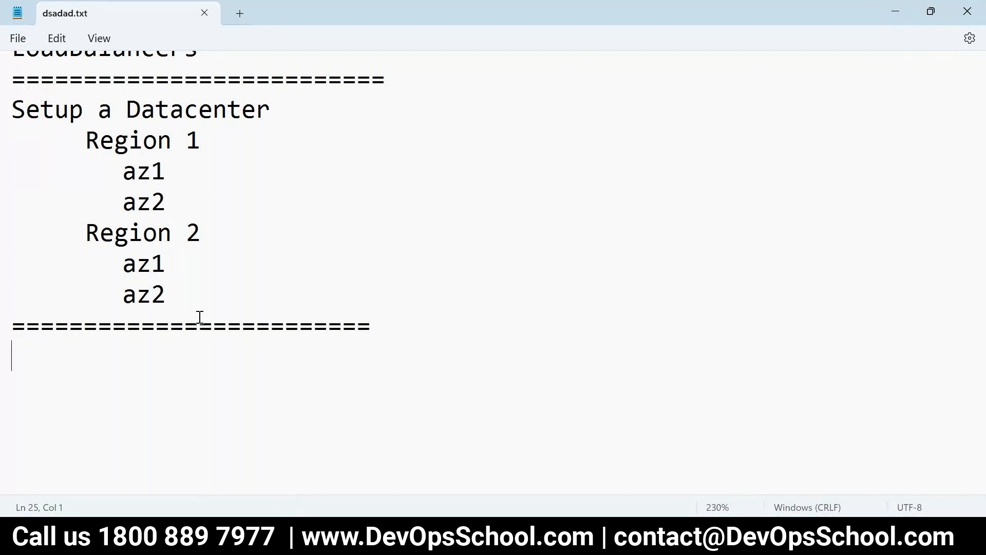
Write "How can we get started?" below the last separator line, followed by an empty line.
scroll(200, 317, up, 4)
drag(161, 140, 203, 202)
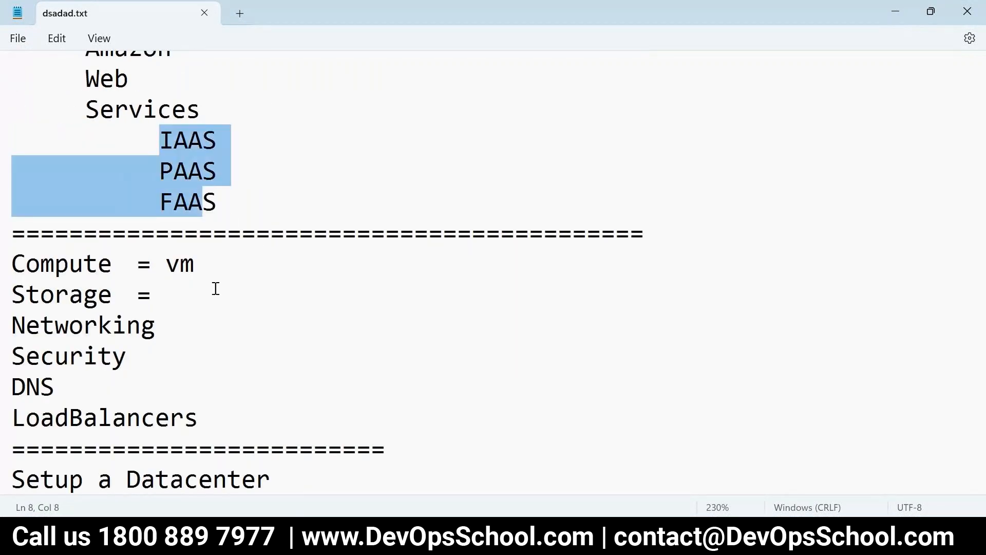
scroll(216, 289, down, 4)
click(110, 324)
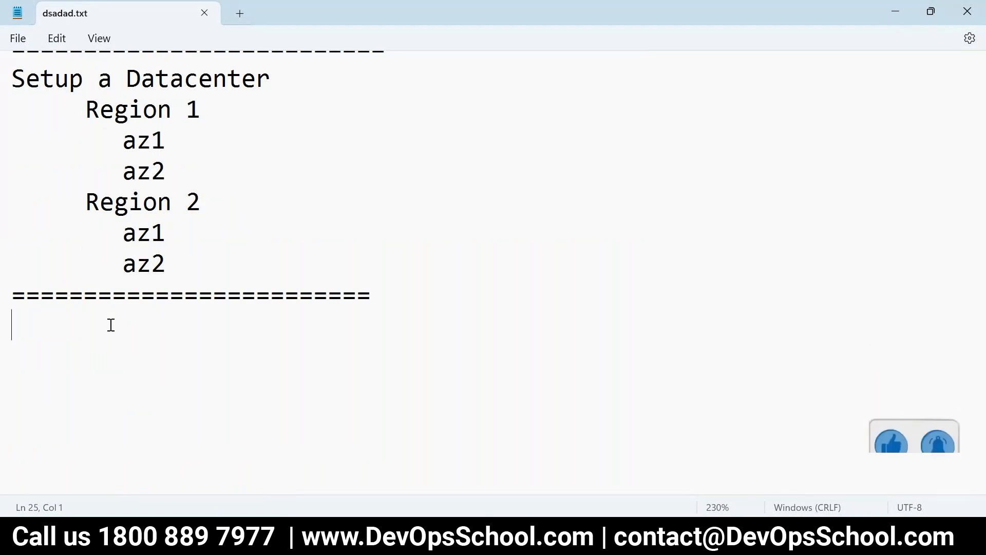
text(How can we )
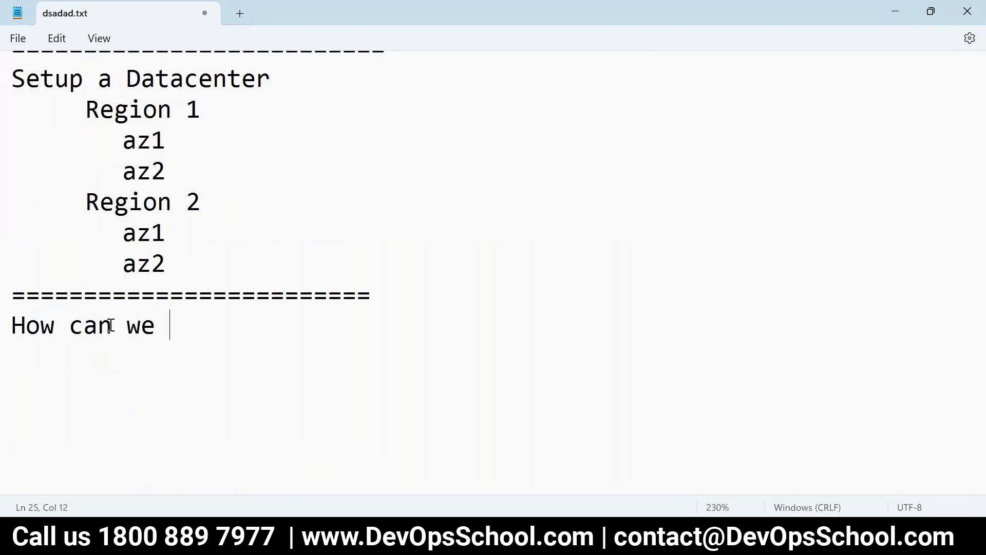
text(get startred)
key(BackSpace)
key(BackSpace)
key(BackSpace)
text(ed?)
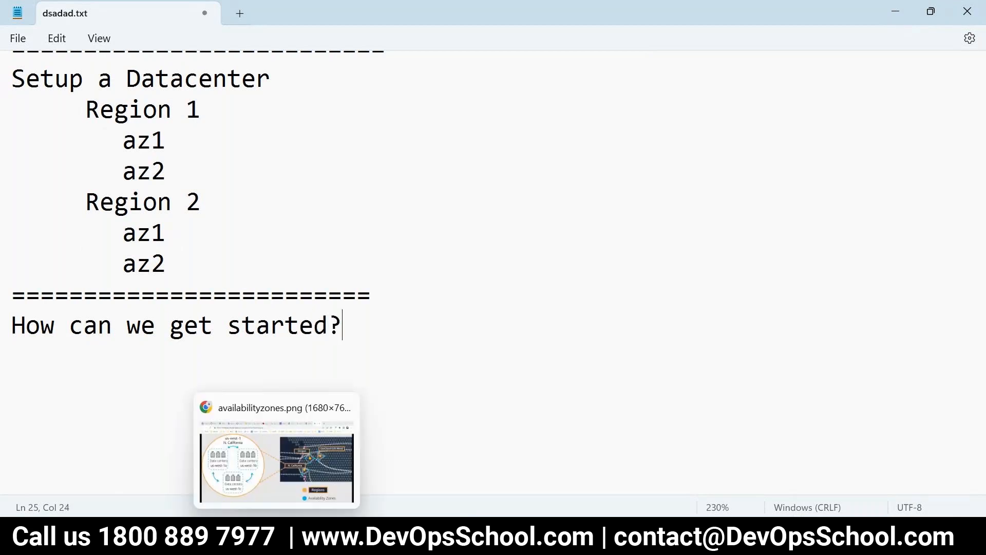
key(Return)
key(Return)
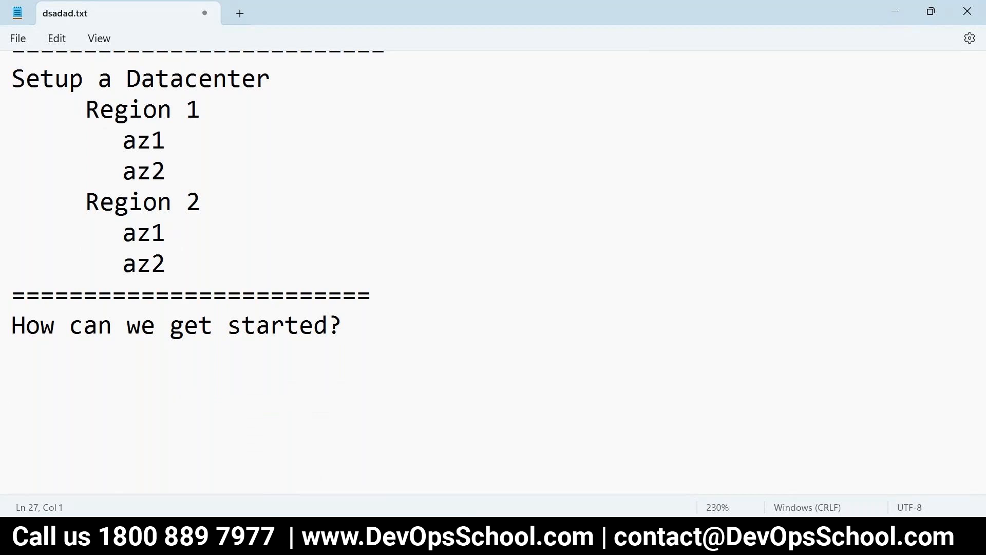
Switch to Chrome and search Google for "aws free tier" in a new tab.
key(alt+Tab)
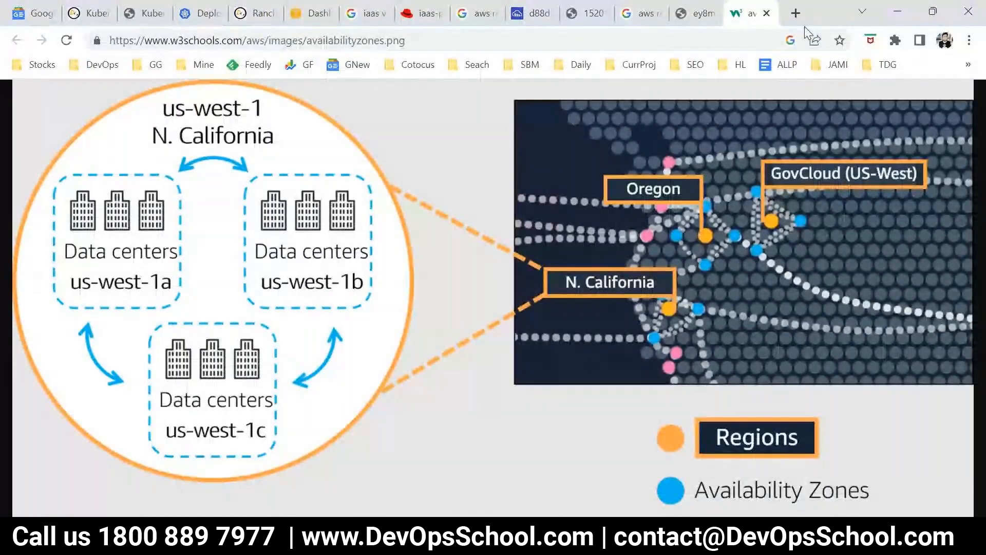
click(796, 13)
text(aws)
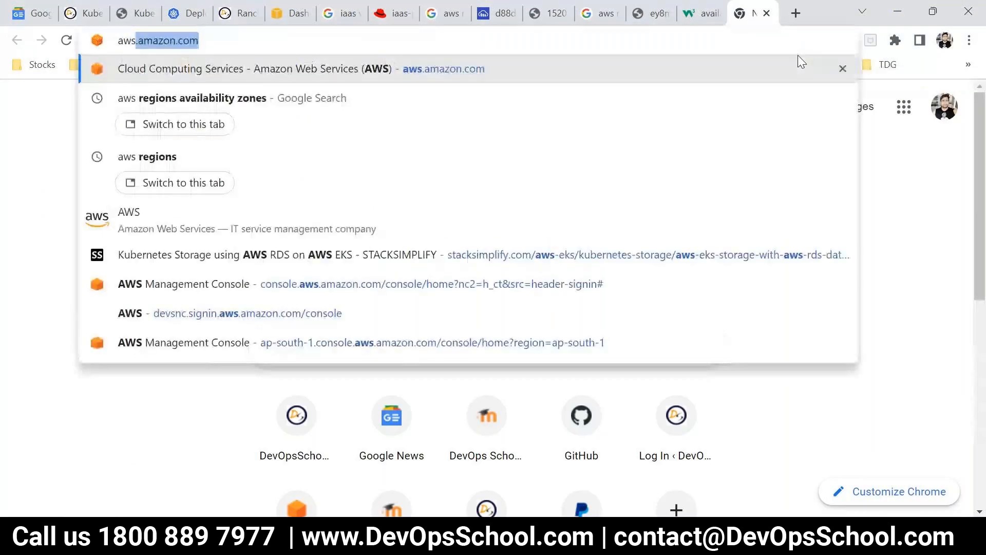
text( free)
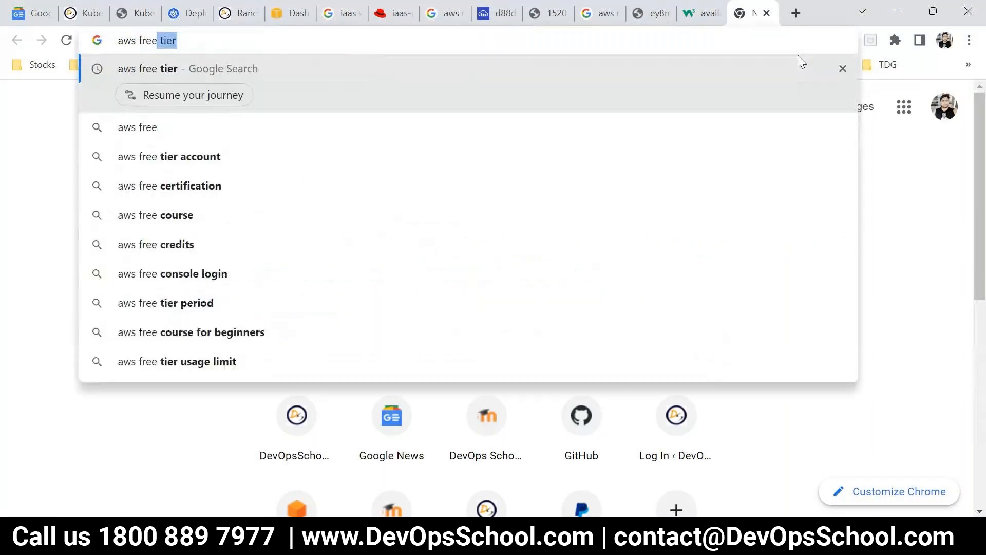
key(Return)
Open the AWS Free Tier page at aws.amazon.com/free from the search results.
scroll(318, 255, down, 1)
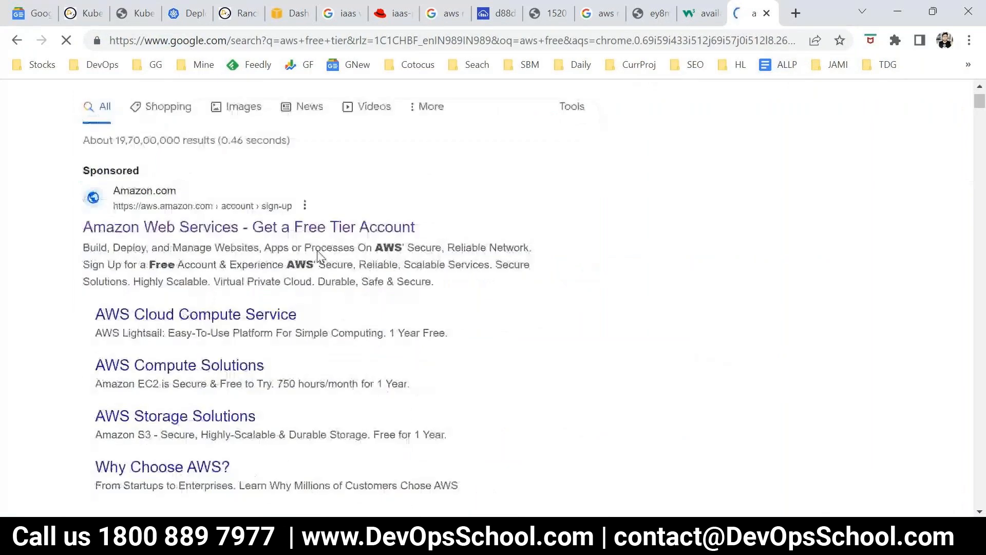
scroll(318, 256, down, 4)
click(248, 311)
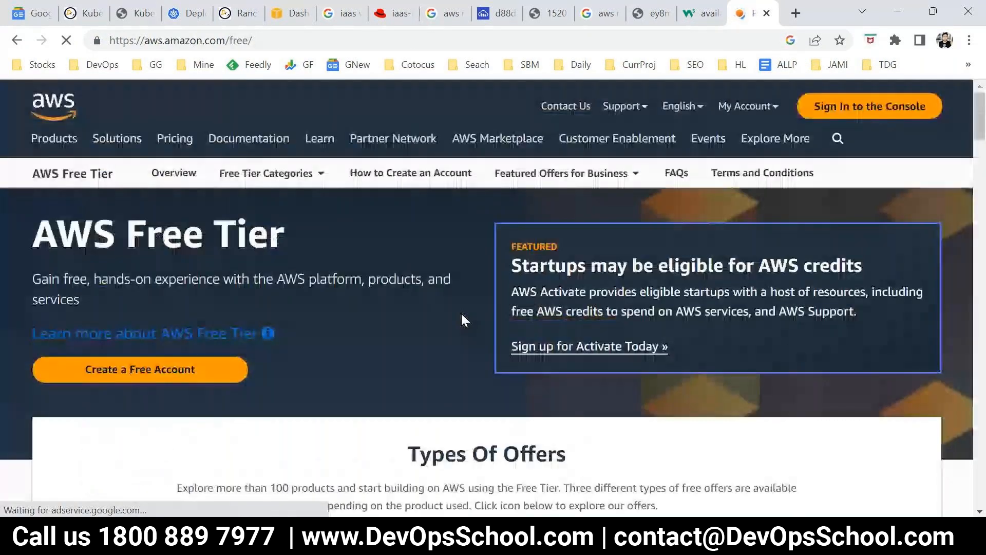
Review the Free Tier's types of offers: Free trials, 12 months free and Always free.
scroll(452, 370, down, 1)
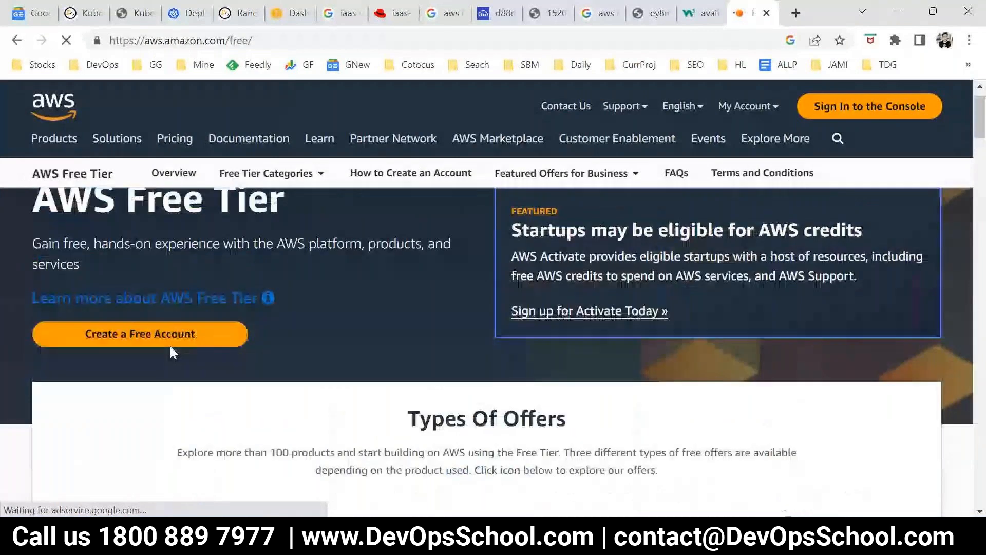
scroll(517, 342, down, 2)
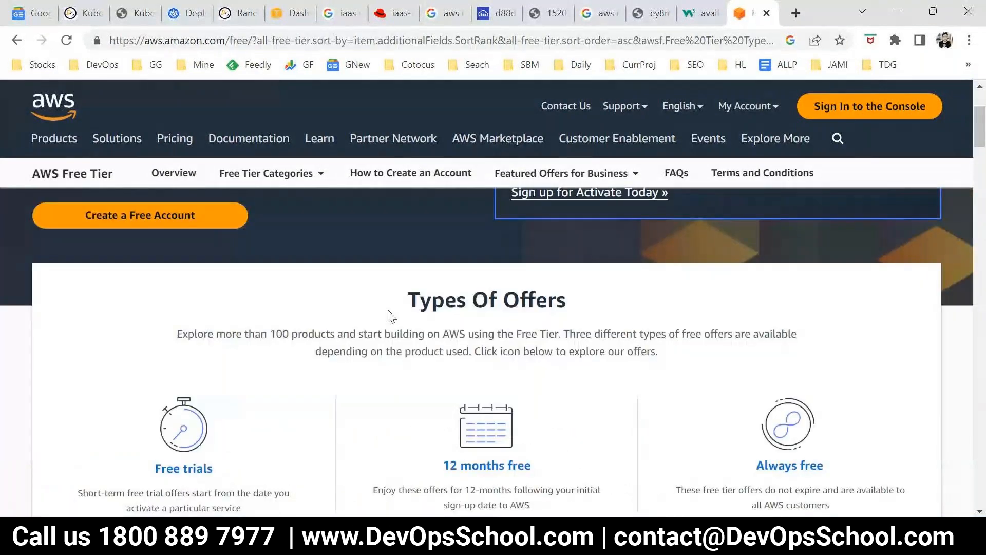
scroll(188, 333, down, 2)
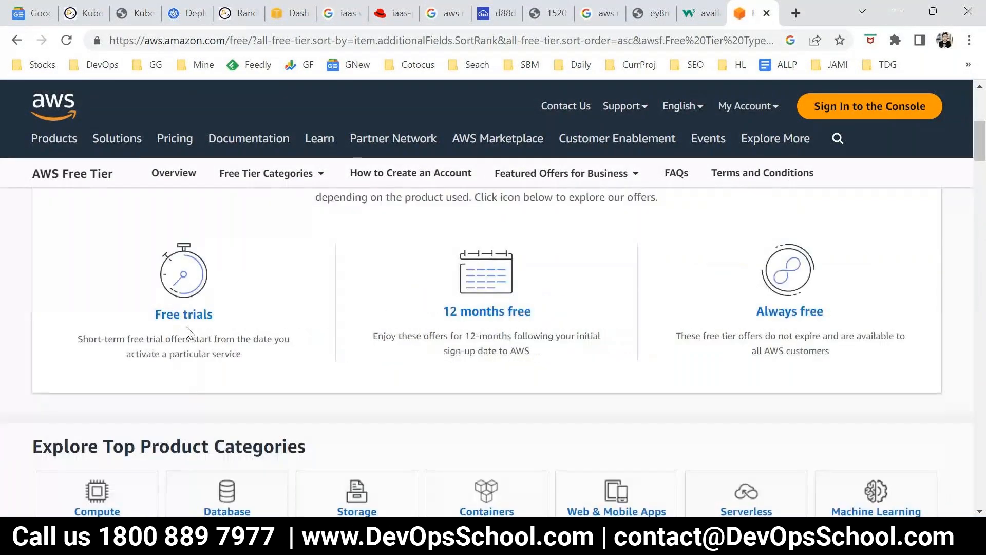
drag(213, 318, 149, 323)
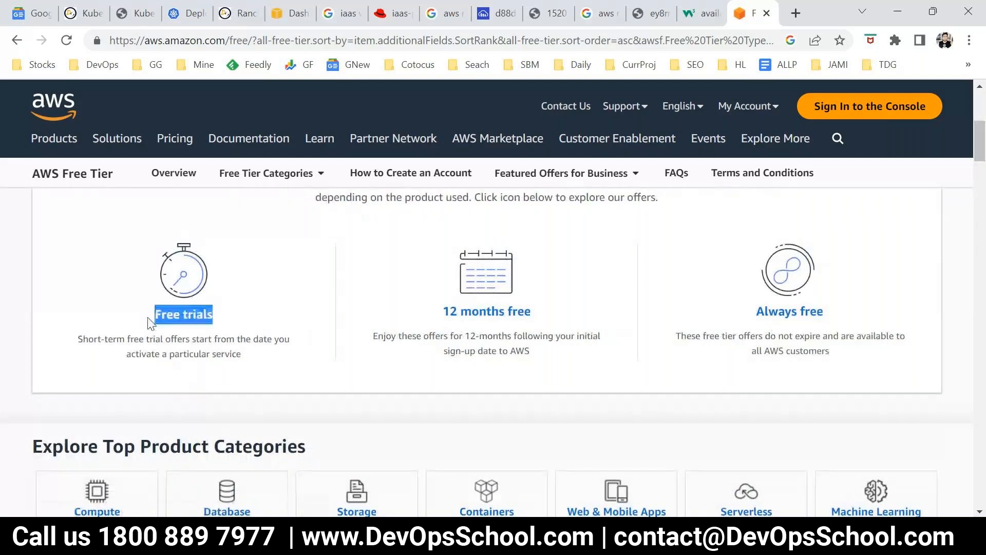
drag(543, 316, 438, 317)
scroll(488, 397, down, 1)
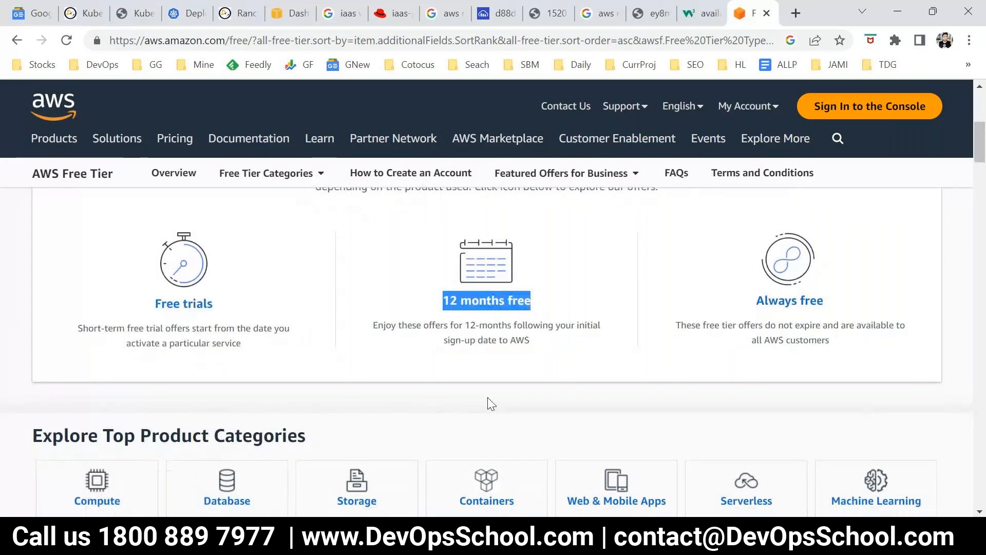
scroll(488, 403, down, 1)
key(Tab)
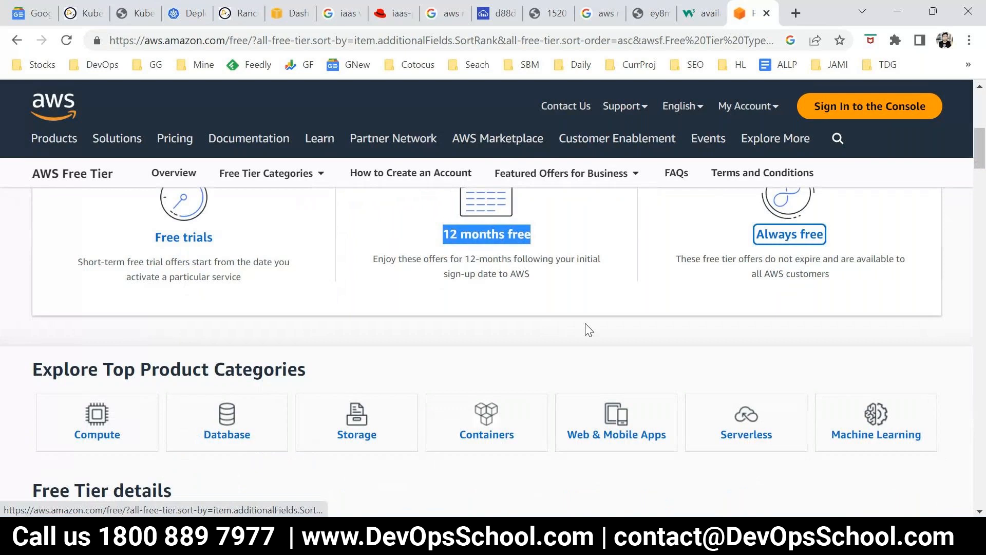
Look through the Free Tier details for the individual products, including Amazon EC2, S3 and RDS, and return to the page's beginning.
scroll(469, 429, down, 3)
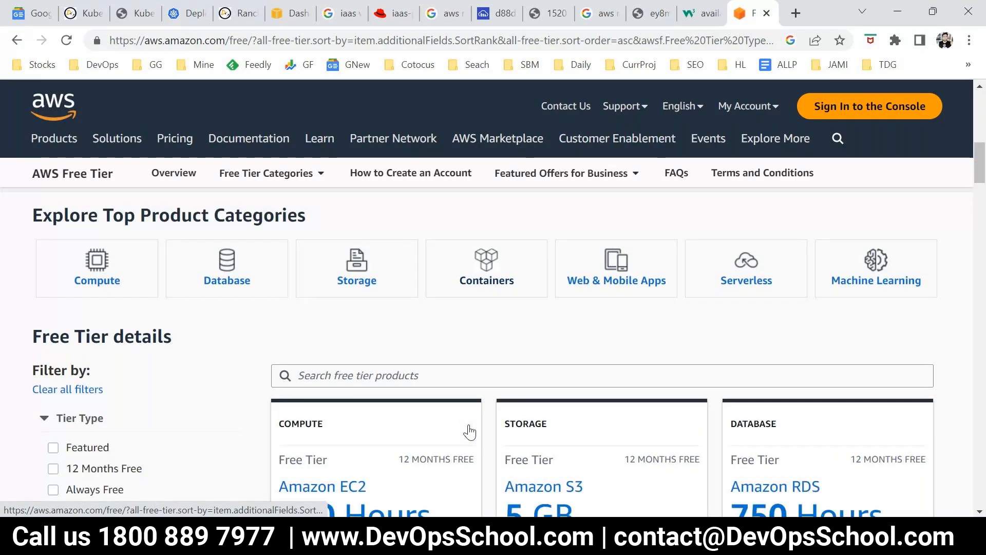
scroll(469, 432, down, 3)
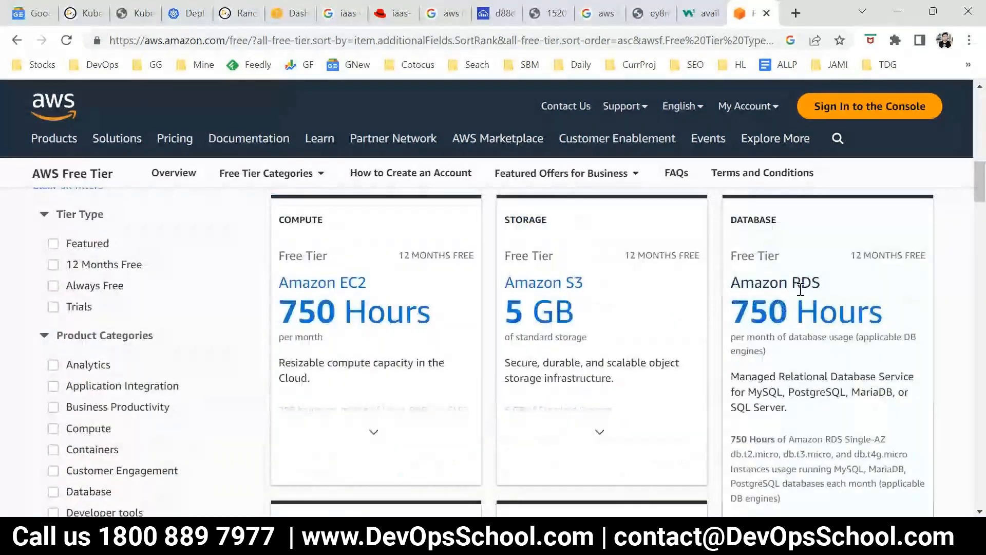
scroll(545, 366, down, 6)
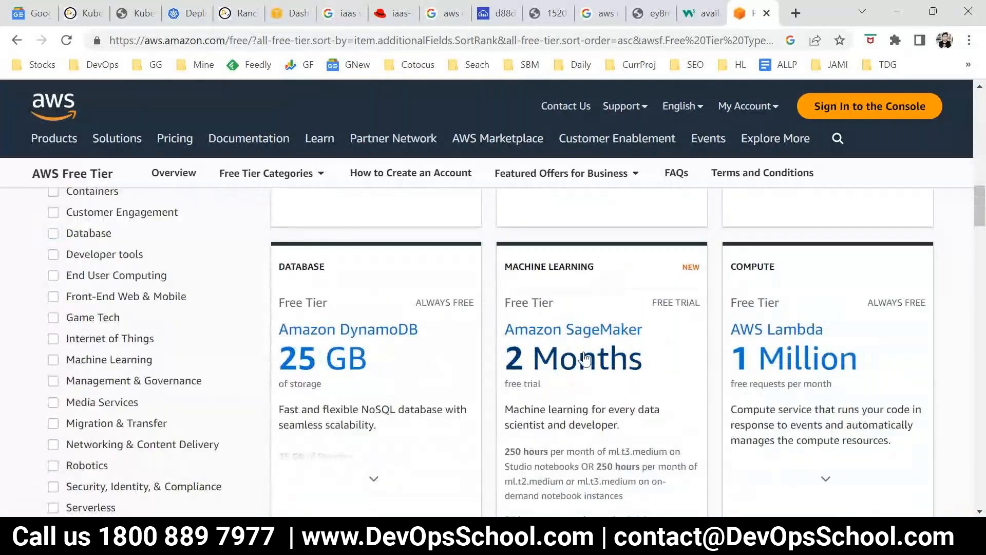
scroll(762, 368, down, 8)
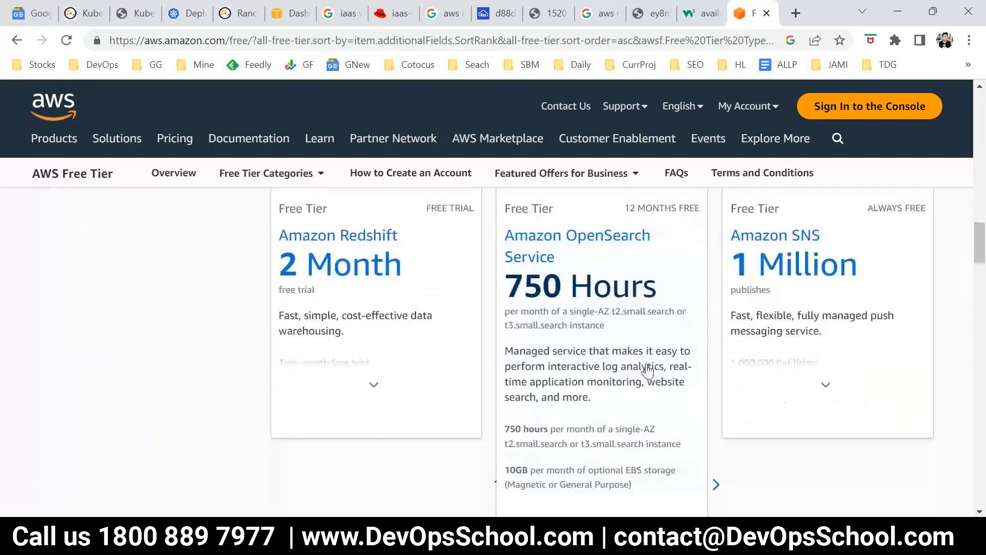
scroll(653, 383, down, 3)
scroll(656, 392, up, 6)
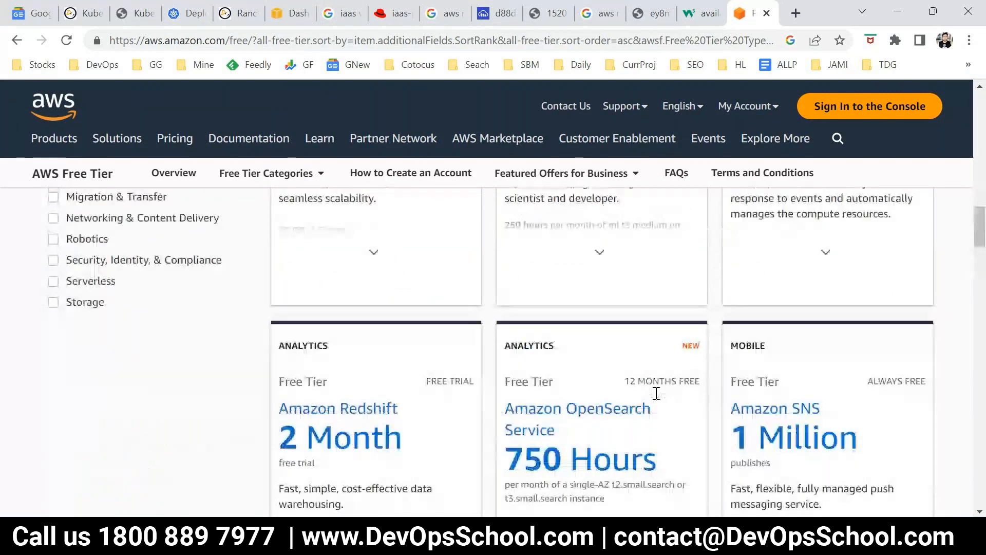
scroll(656, 393, up, 5)
scroll(657, 393, up, 5)
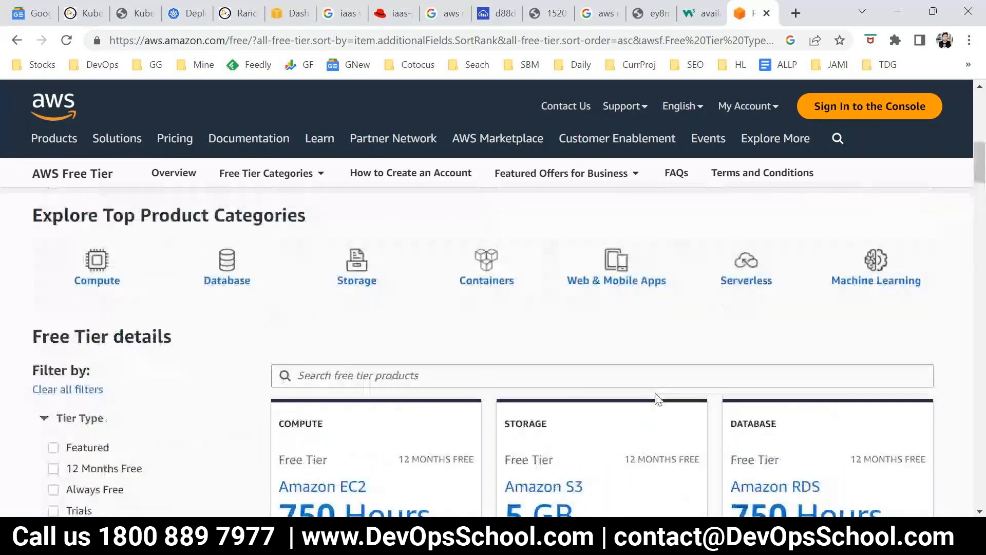
scroll(656, 398, up, 4)
scroll(609, 351, up, 1)
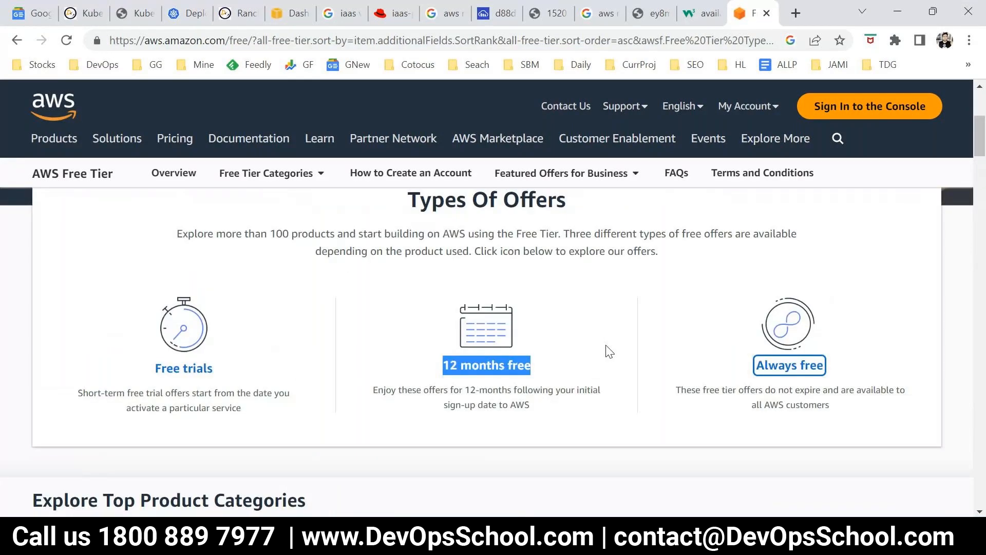
scroll(610, 350, up, 5)
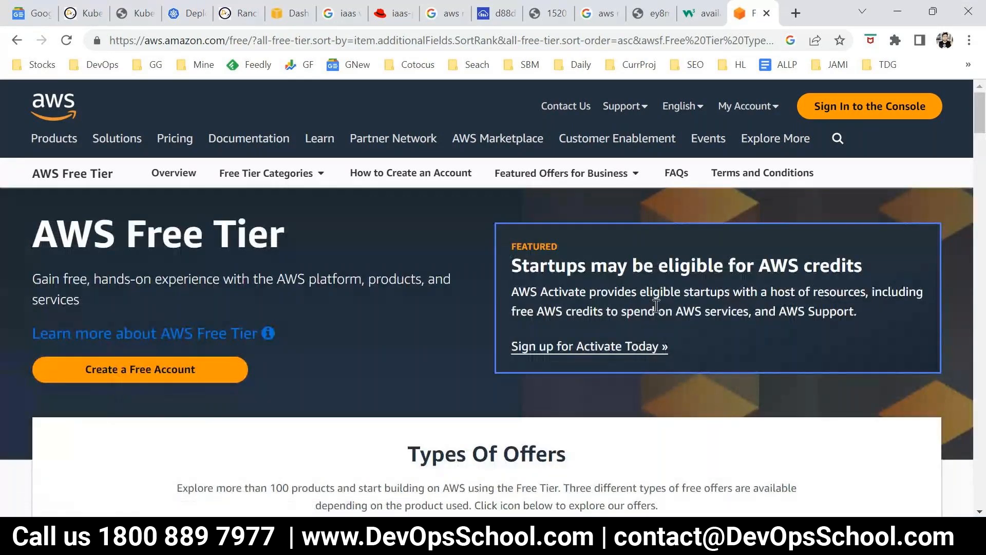
scroll(442, 426, down, 3)
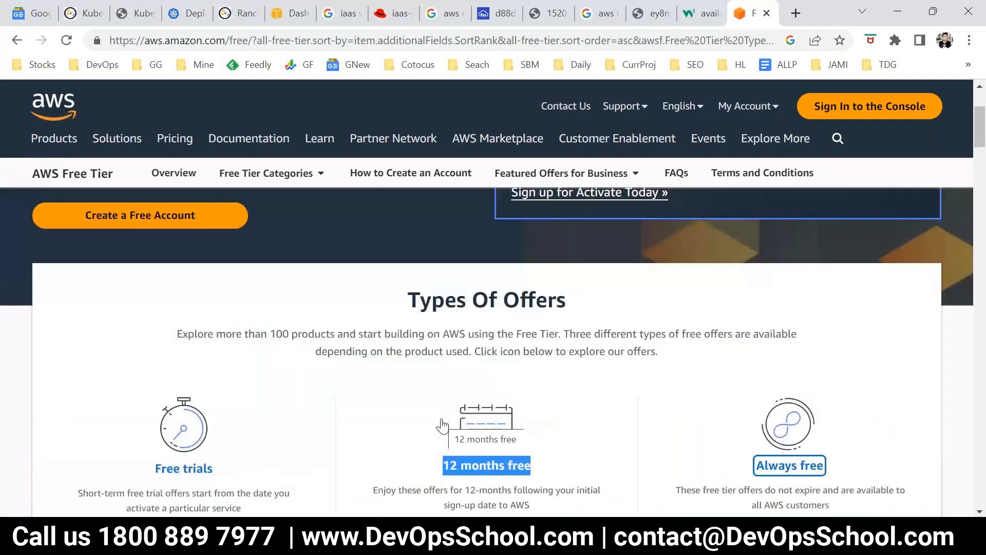
scroll(443, 426, up, 3)
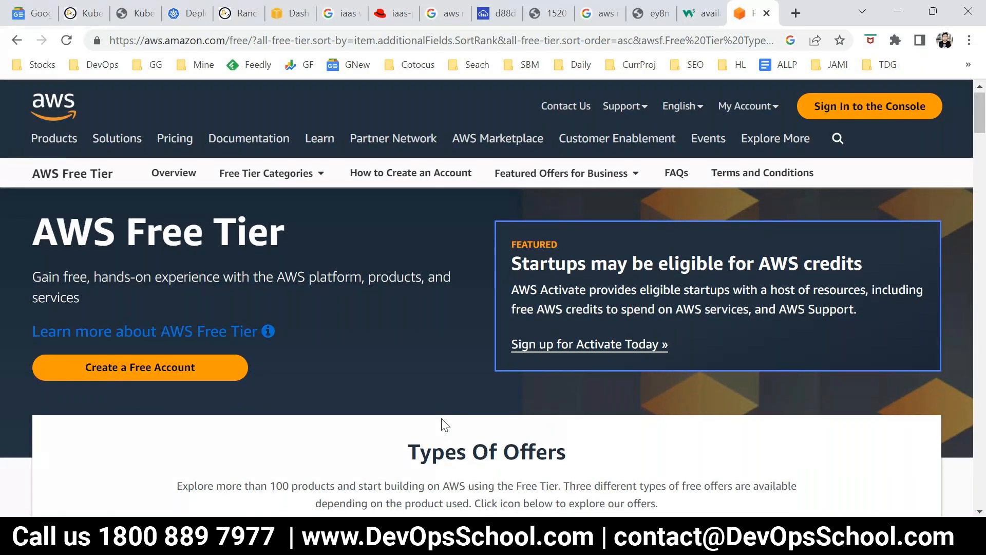
Switch to the Notepad notes and start a "-" bullet under "How can we get started?".
scroll(445, 425, down, 3)
scroll(441, 423, down, 8)
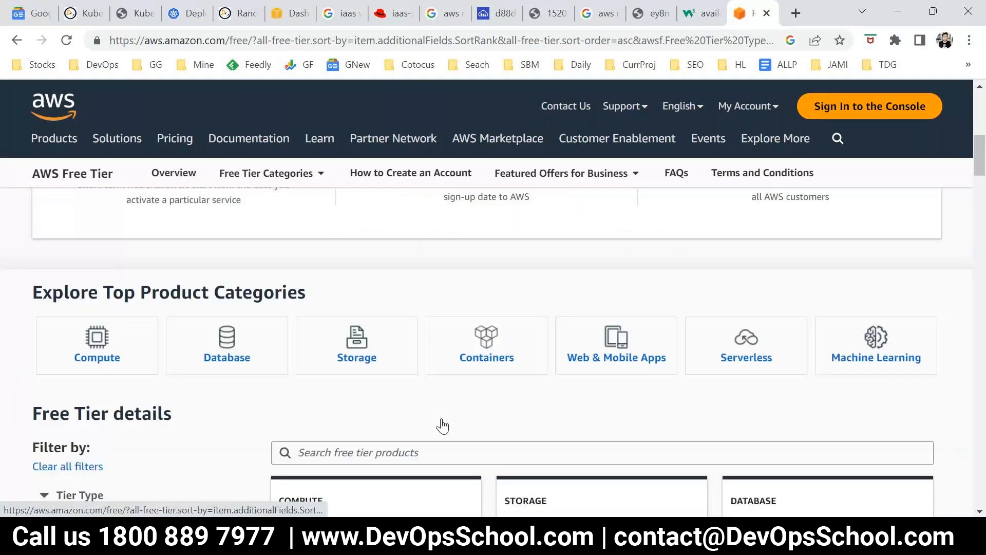
key(alt+Tab)
text(-)
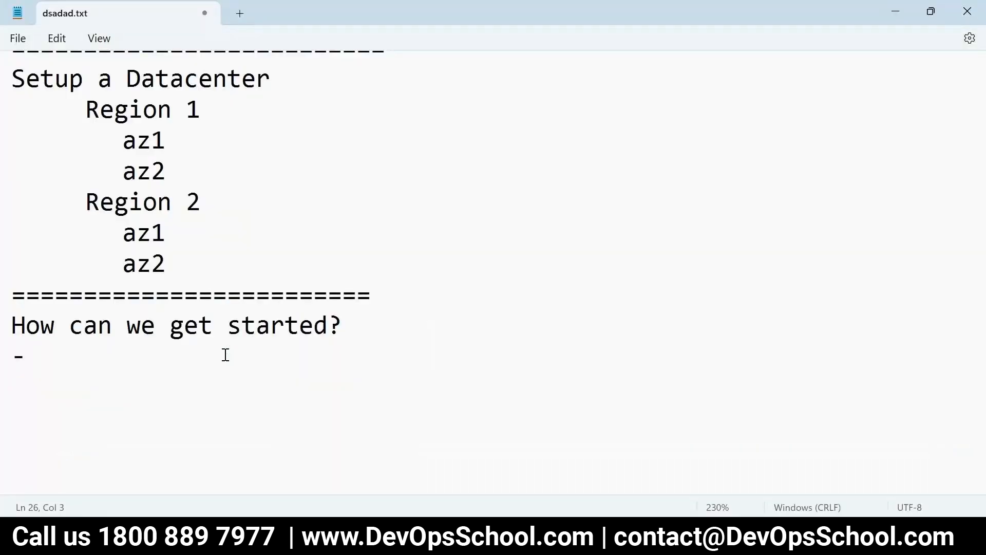
Switch back to the AWS Free Tier page in Chrome and look over the top product categories and the Free Tier details.
key(alt+Tab)
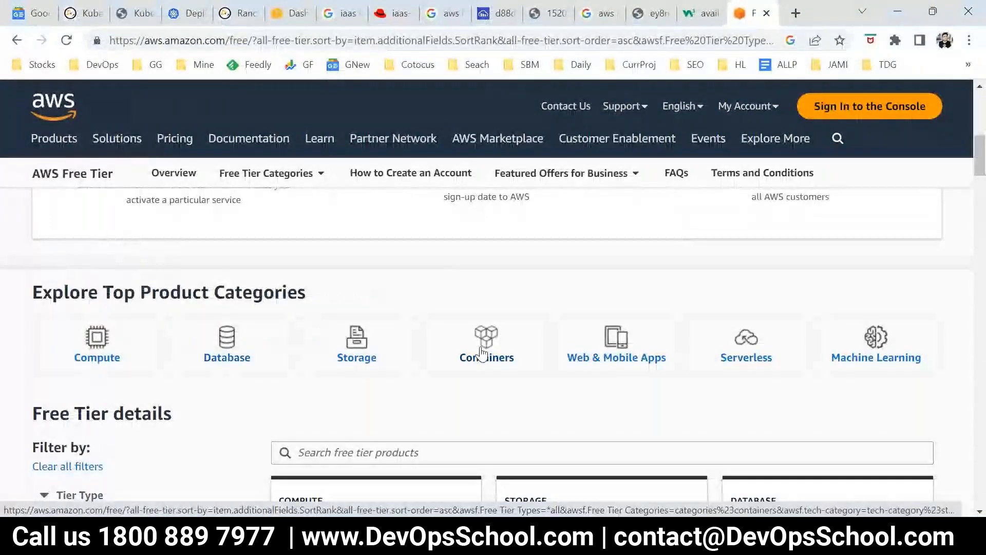
scroll(446, 390, down, 1)
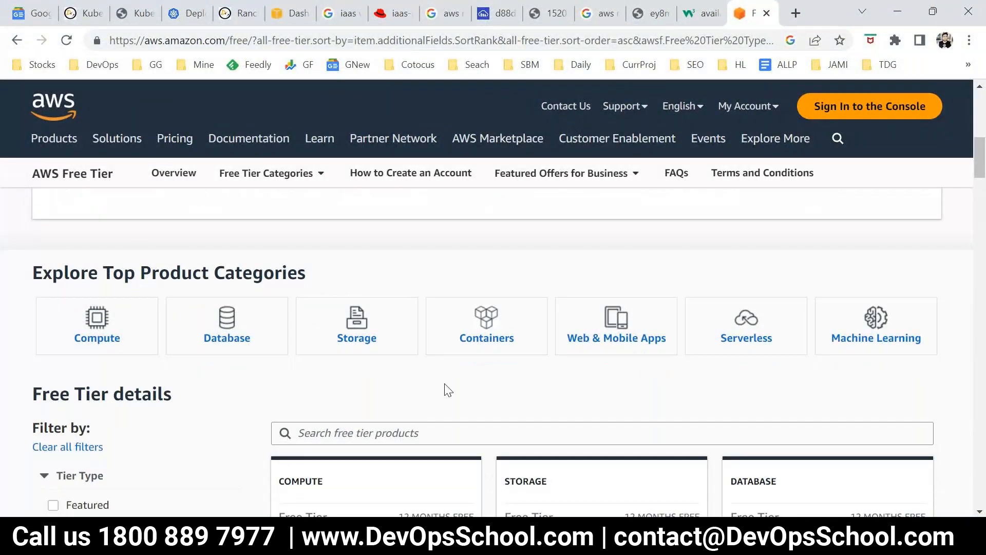
scroll(449, 390, down, 3)
scroll(443, 386, down, 2)
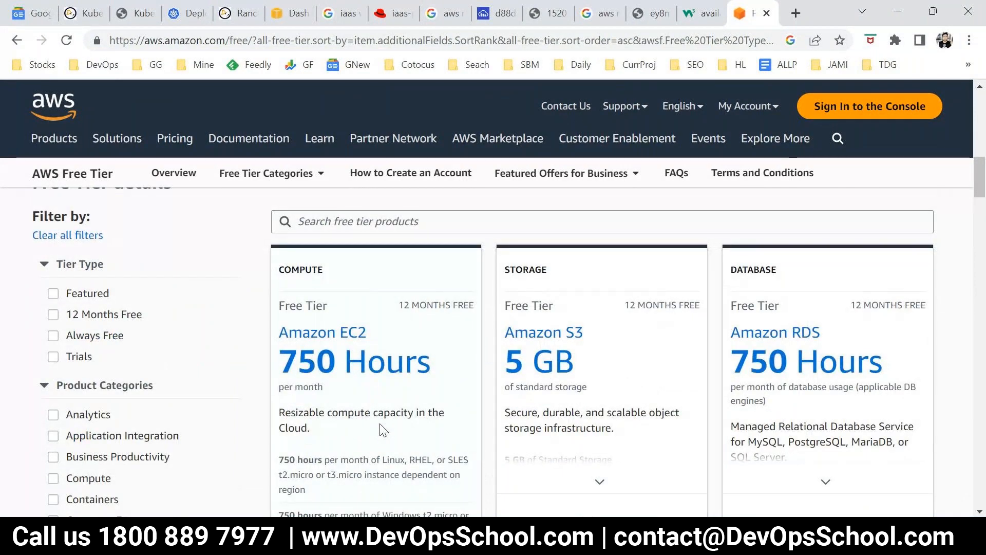
scroll(381, 429, down, 2)
scroll(380, 428, up, 3)
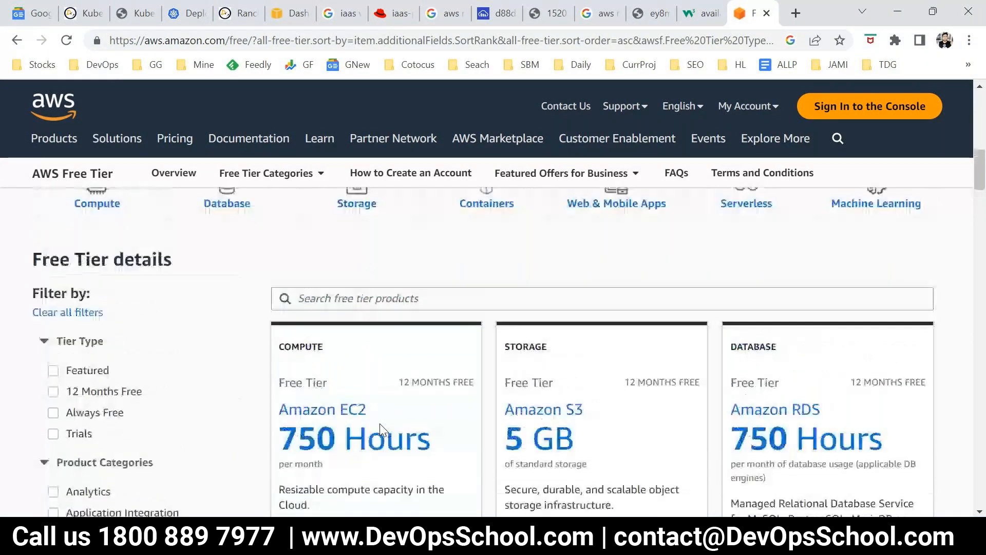
scroll(380, 424, up, 4)
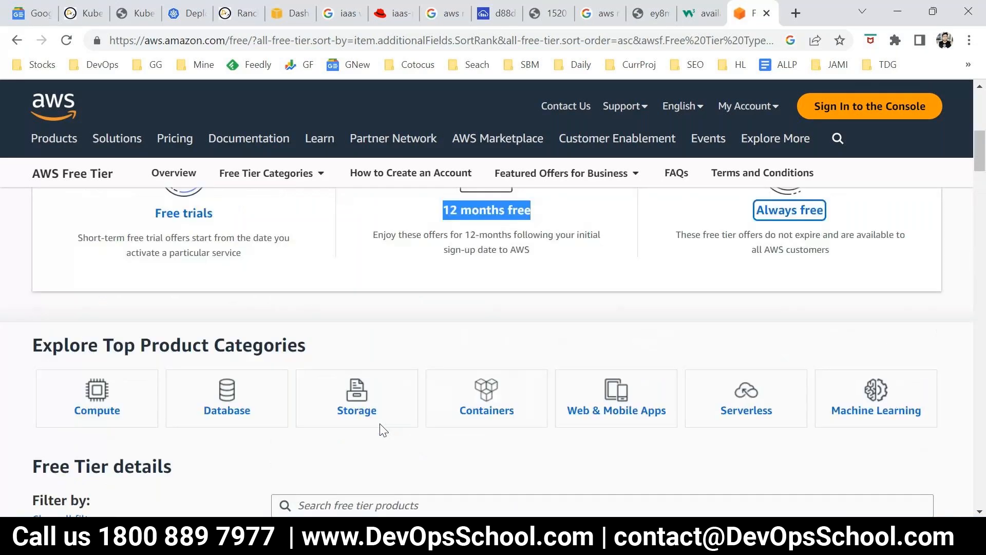
scroll(383, 430, up, 1)
key(alt+Tab)
key(alt+Tab)
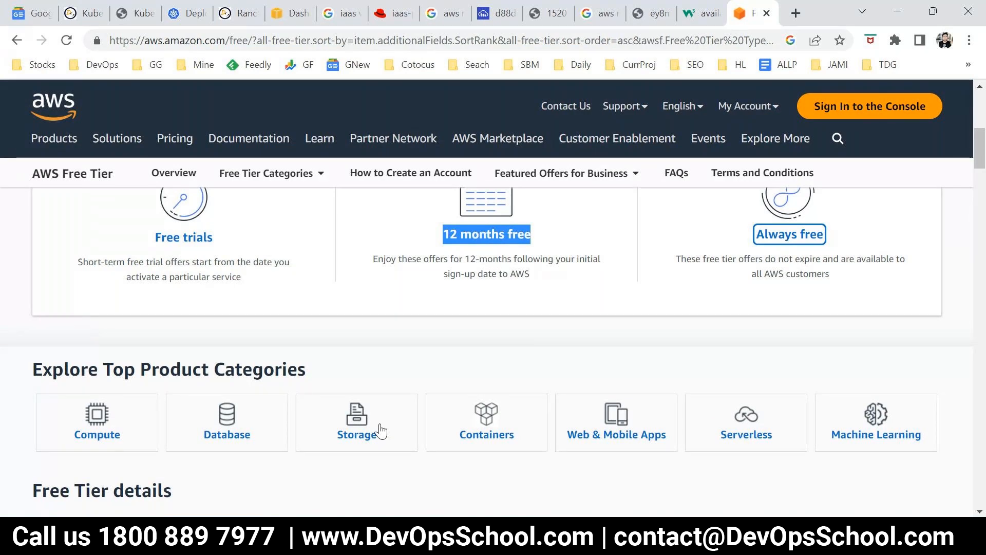
scroll(387, 420, down, 1)
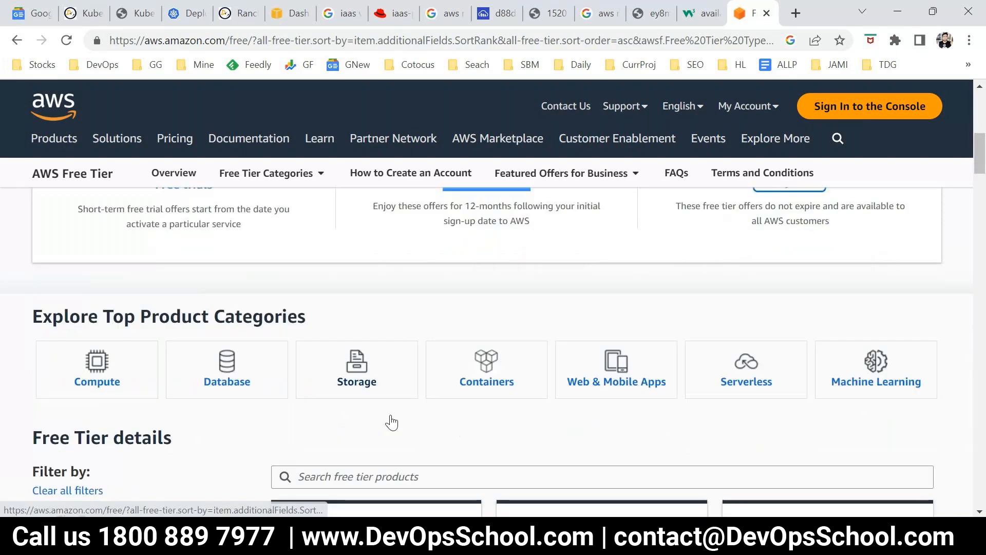
scroll(394, 421, down, 1)
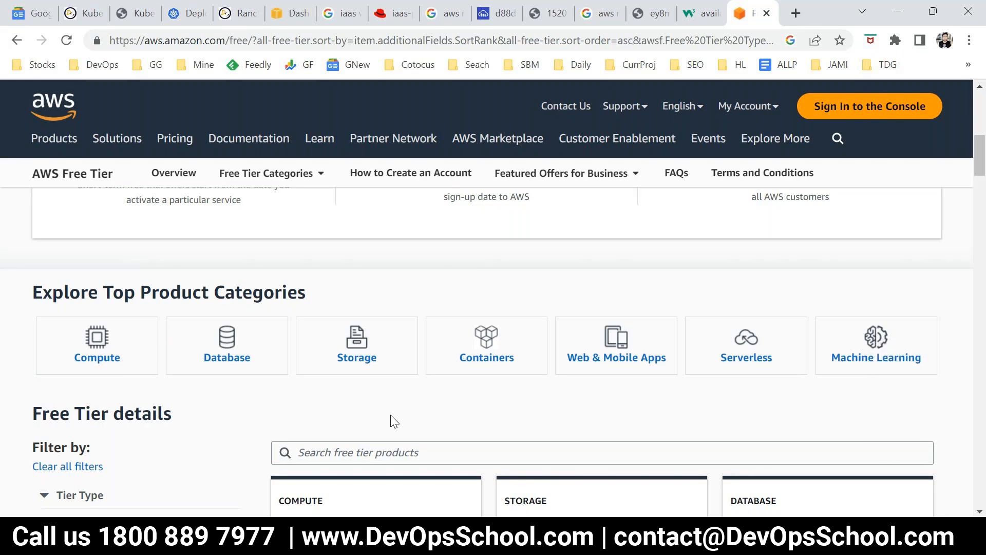
Review the page introduction and the Types Of Offers section, including the 12 months free offer.
scroll(395, 421, up, 1)
scroll(394, 421, up, 5)
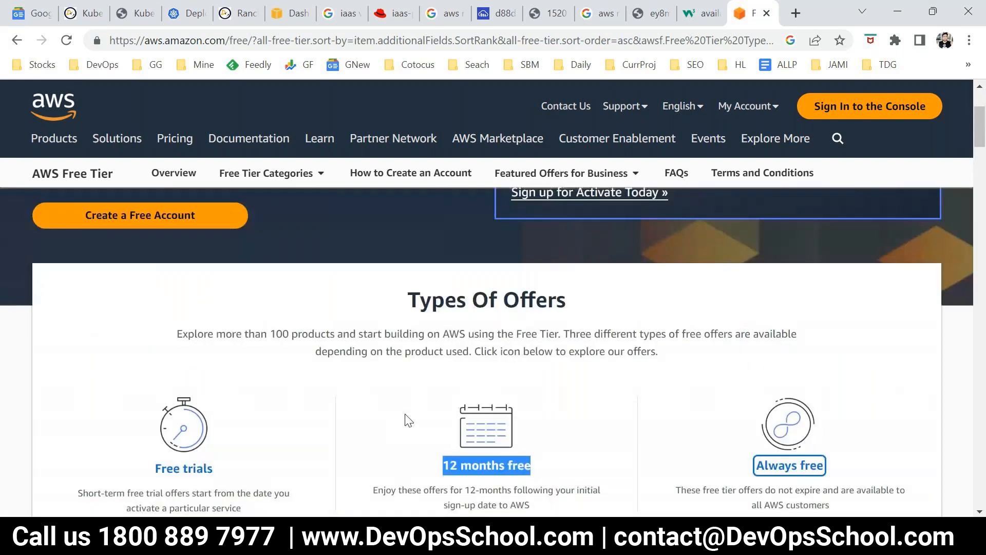
scroll(409, 426, up, 3)
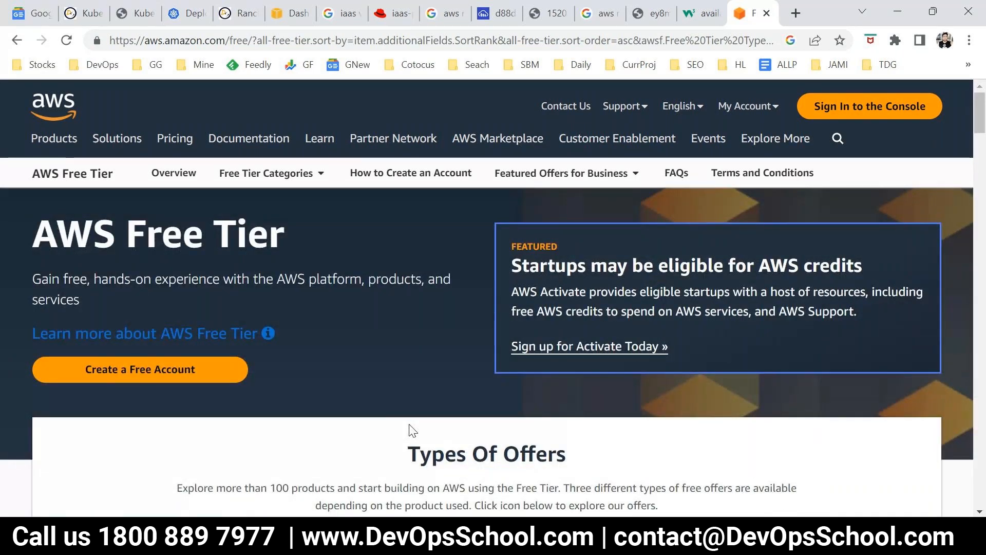
scroll(410, 430, down, 2)
scroll(411, 431, up, 2)
scroll(441, 451, down, 2)
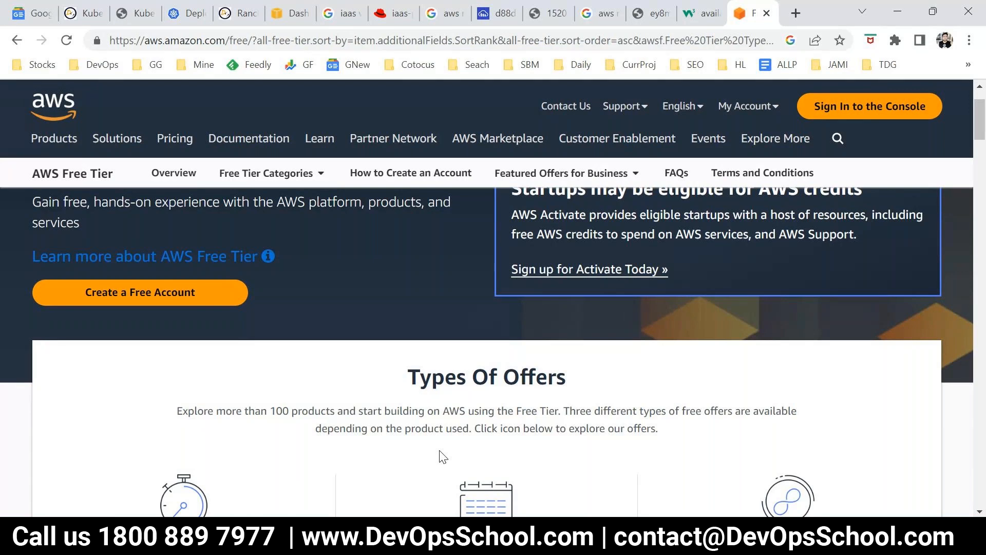
scroll(442, 457, up, 1)
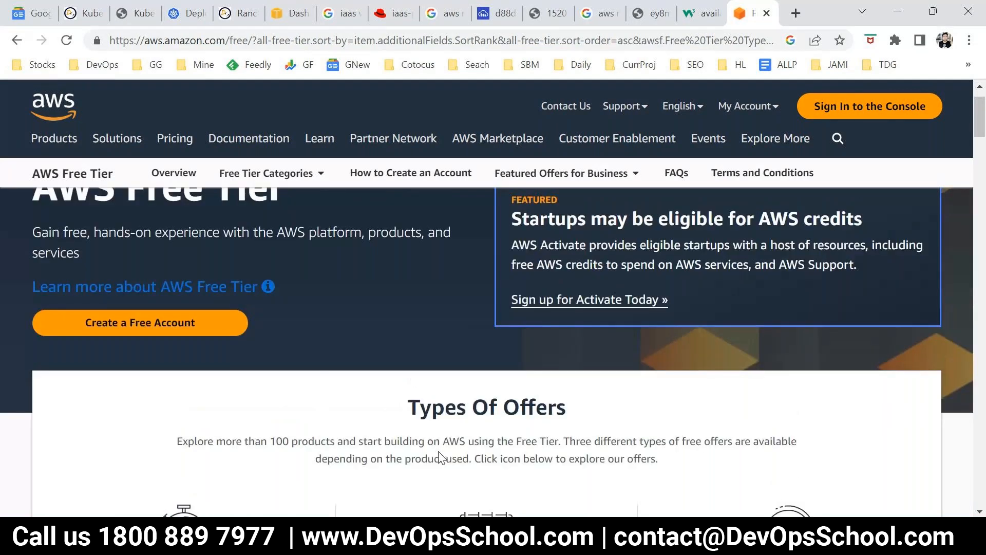
scroll(439, 455, up, 1)
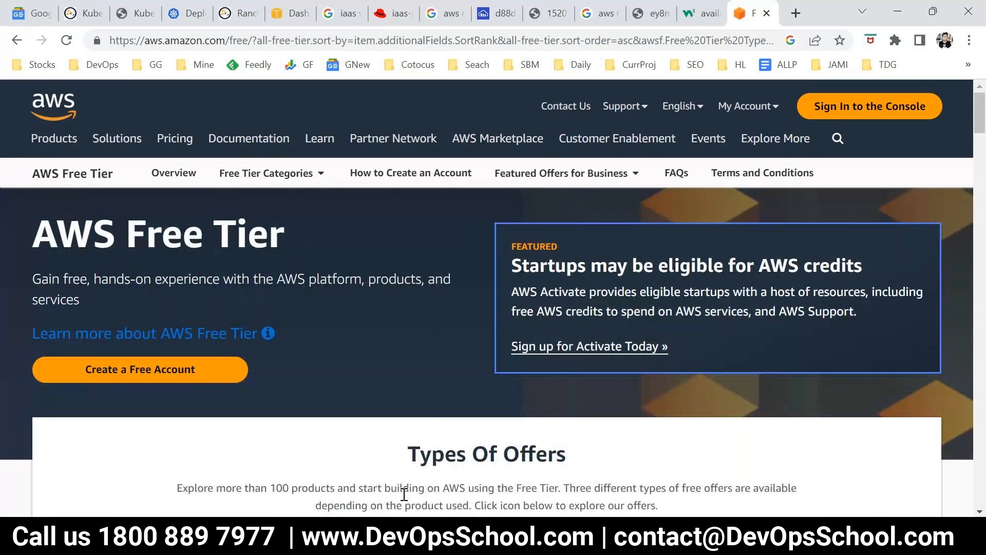
scroll(405, 494, down, 2)
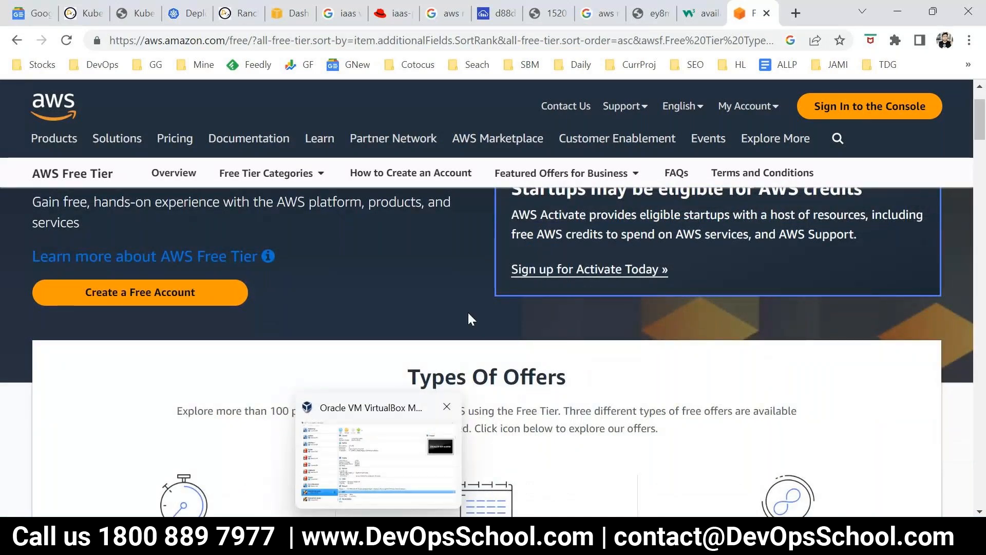
scroll(395, 383, down, 2)
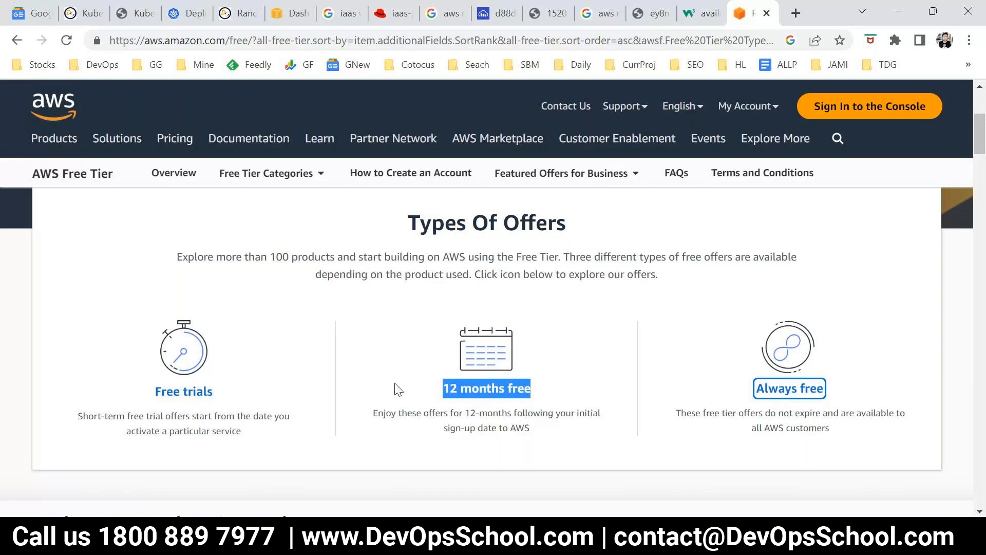
Examine the Amazon EC2 compute offer in the Free Tier details.
scroll(396, 390, down, 5)
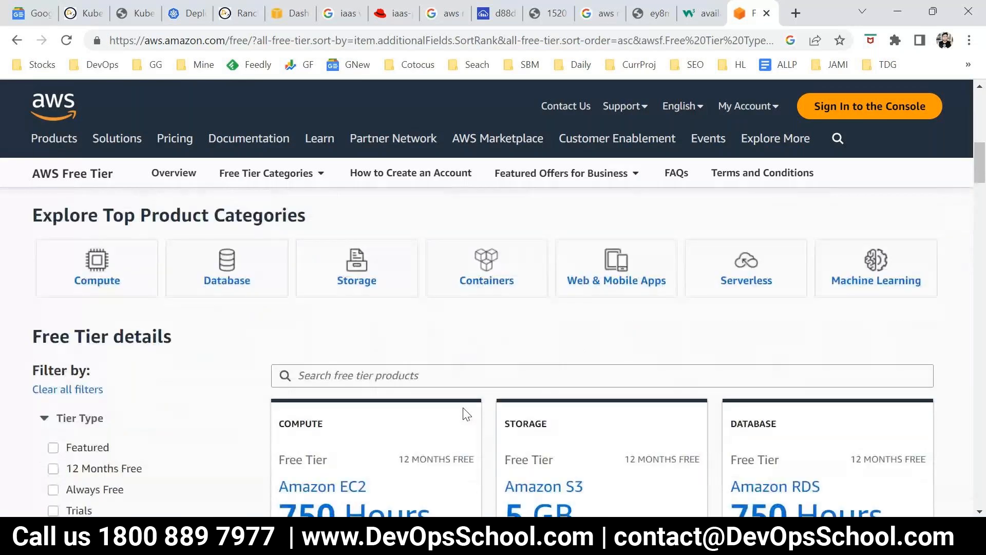
scroll(467, 414, down, 4)
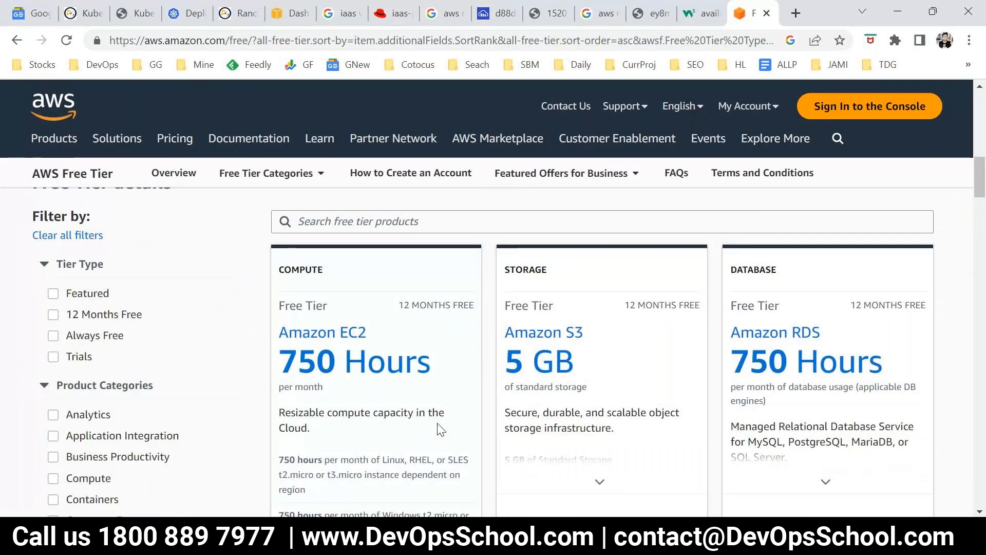
scroll(492, 358, up, 6)
scroll(497, 375, up, 3)
scroll(501, 390, down, 9)
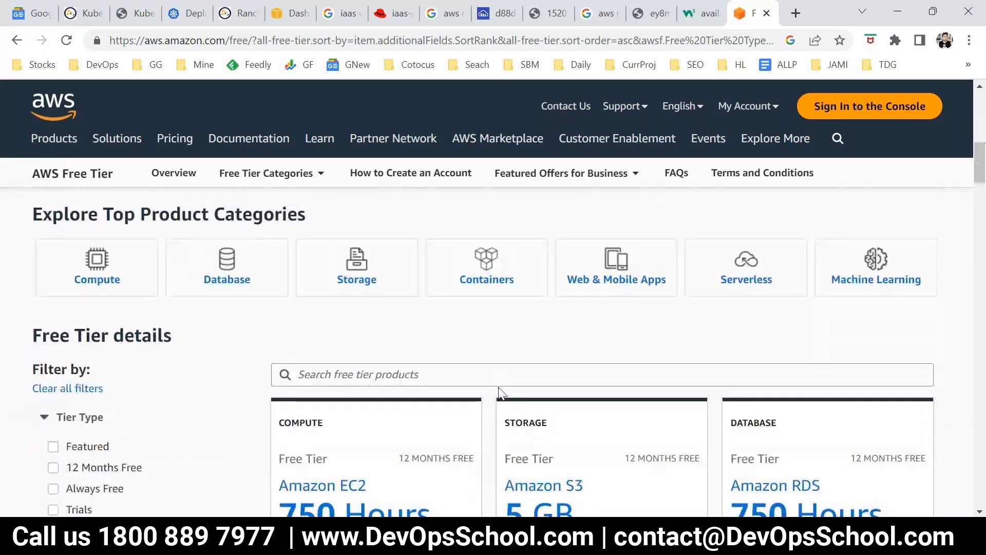
click(408, 395)
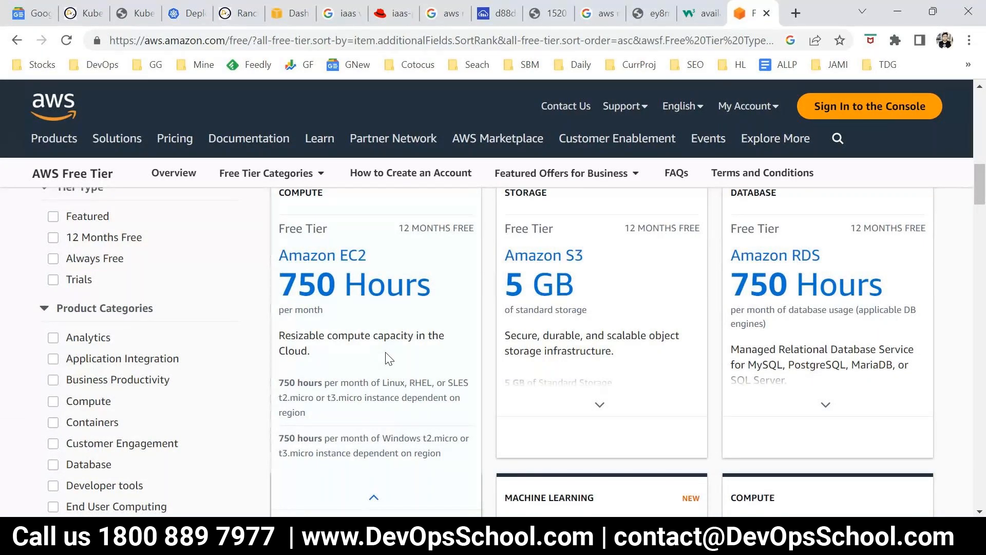
Return to the beginning of the AWS Free Tier page and locate the option to create a free account.
key(alt+Tab)
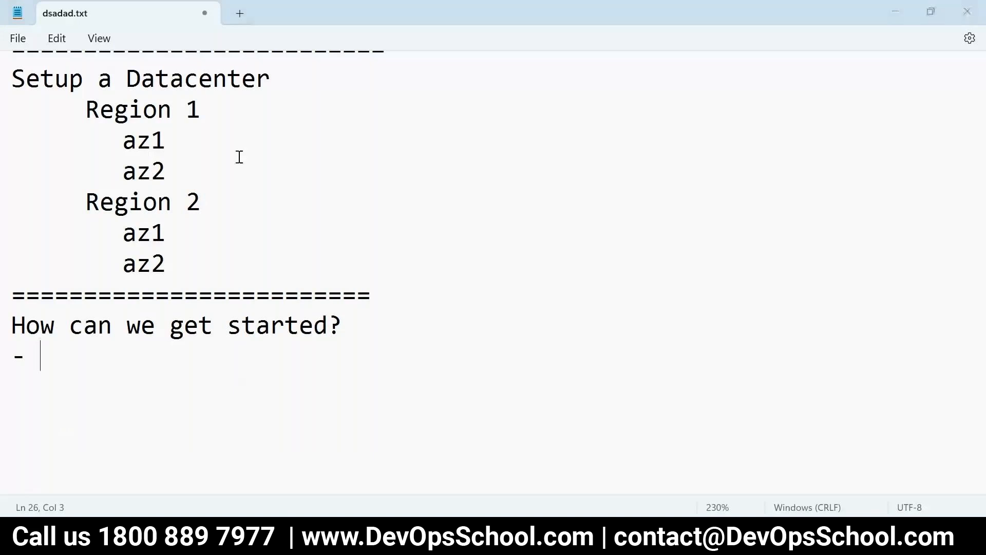
key(alt+Tab)
drag(265, 40, 317, 41)
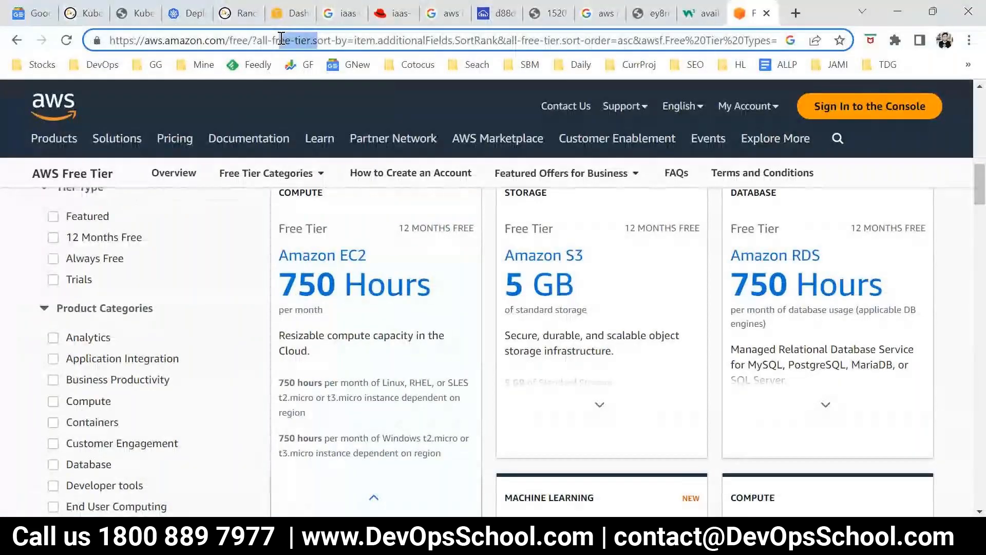
scroll(378, 264, up, 5)
scroll(379, 267, up, 5)
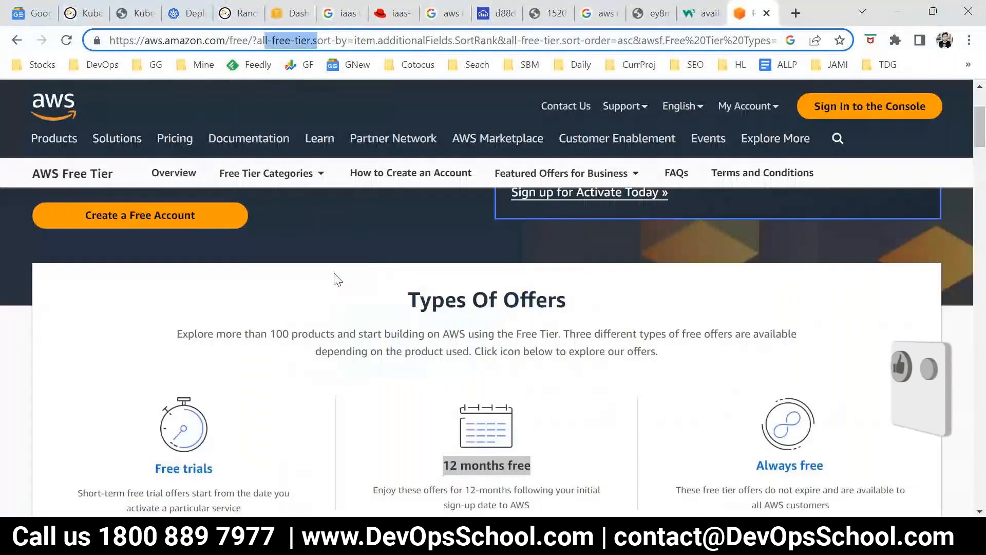
scroll(334, 280, up, 1)
scroll(331, 280, up, 2)
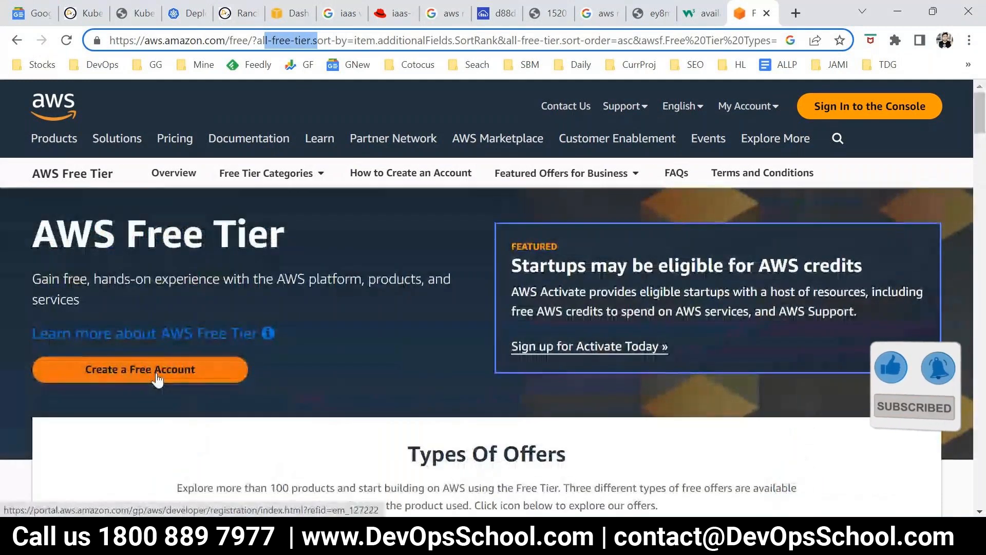
Switch to the Notepad notes and review the "Setup a Datacenter" section with its regions and availability zones.
key(alt+Tab)
drag(365, 331, 63, 186)
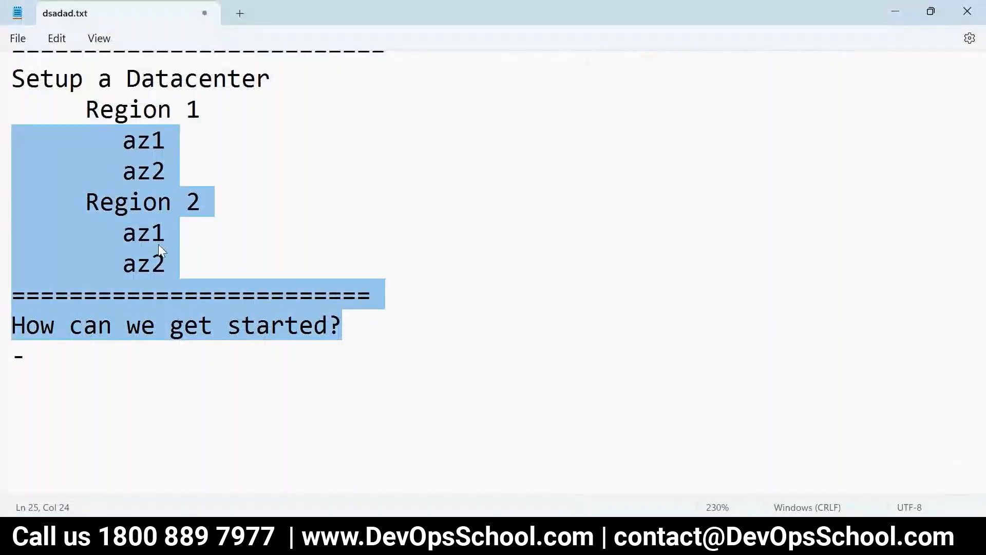
scroll(158, 245, up, 2)
click(166, 257)
scroll(191, 357, down, 2)
scroll(216, 382, up, 2)
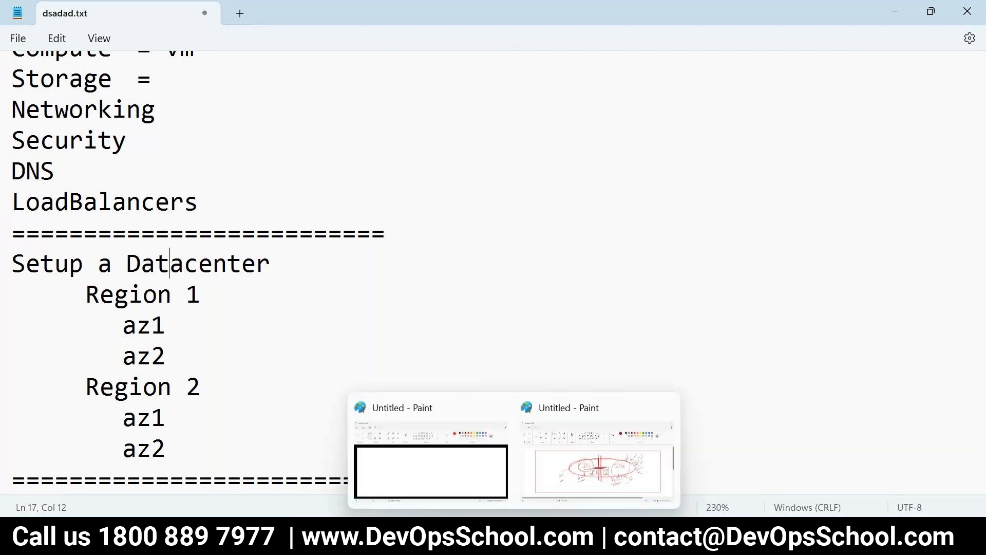
Switch to the Paint availability zone diagram and sketch a curve beside it, an arc around the zones and loops over both DS1 labels.
click(514, 535)
click(581, 475)
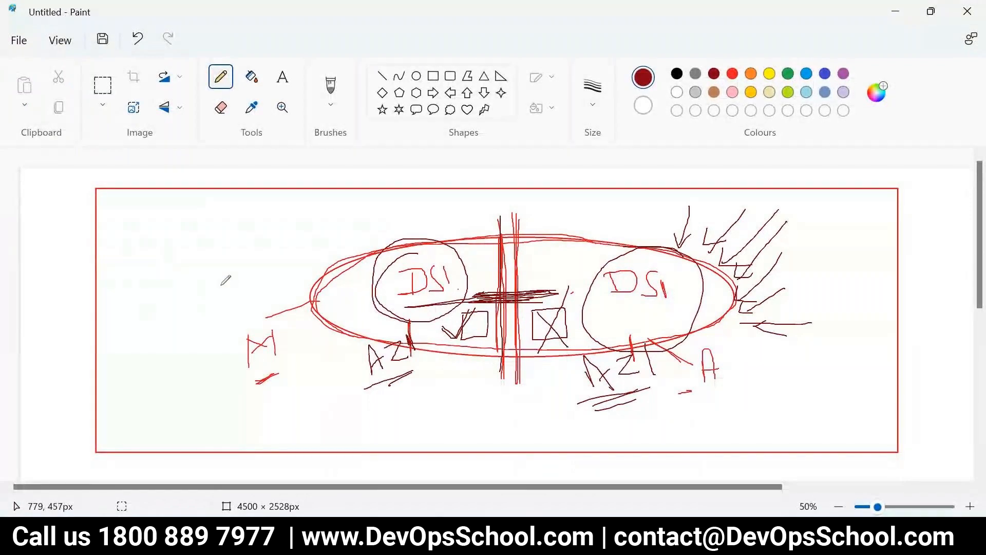
drag(190, 264, 61, 300)
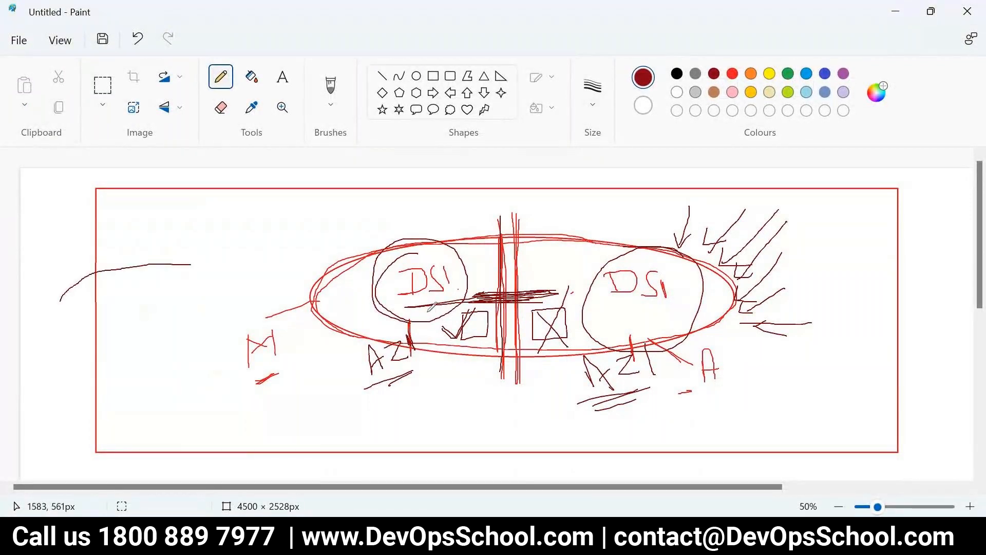
mouse_move(600, 233)
mouse_down()
mouse_move(344, 274)
mouse_move(401, 330)
mouse_up()
mouse_move(430, 270)
mouse_down()
mouse_move(402, 275)
mouse_move(420, 271)
mouse_up()
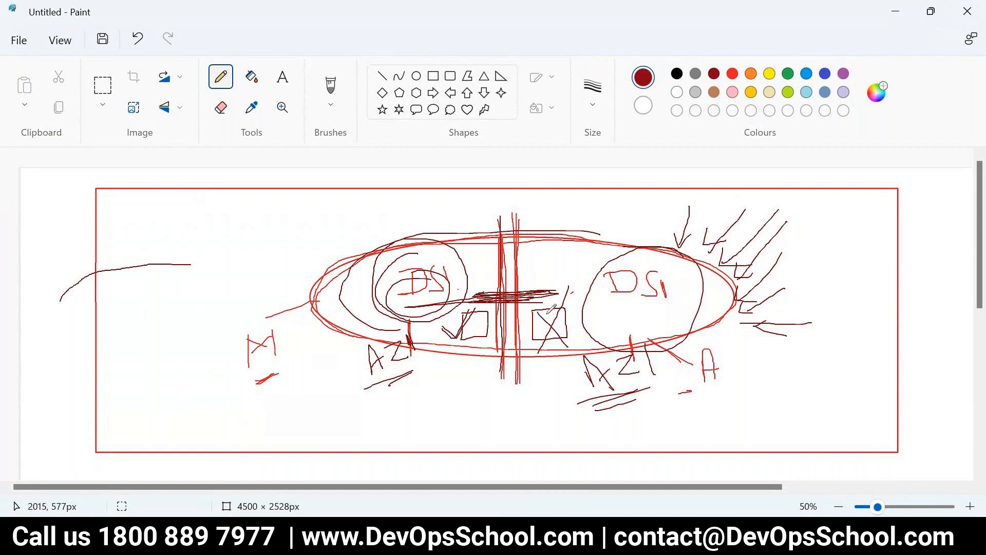
mouse_move(652, 269)
mouse_down()
mouse_move(591, 303)
mouse_move(635, 274)
mouse_up()
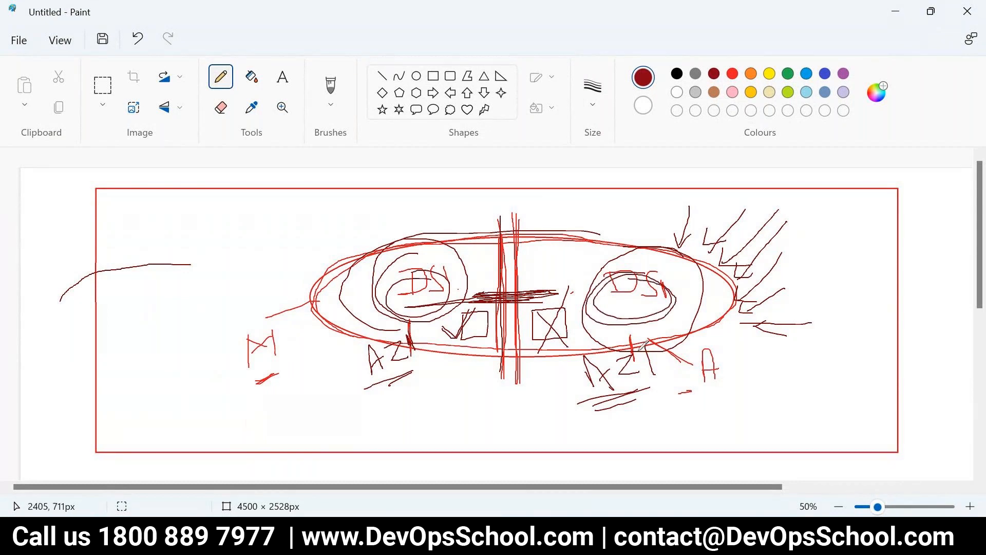
Write "LB" above the diagram, draw lines from it to both availability zones and circle the label.
mouse_move(506, 179)
mouse_down()
mouse_move(506, 200)
mouse_move(532, 195)
mouse_move(524, 181)
mouse_move(454, 256)
mouse_up()
drag(506, 201, 625, 295)
drag(518, 200, 462, 260)
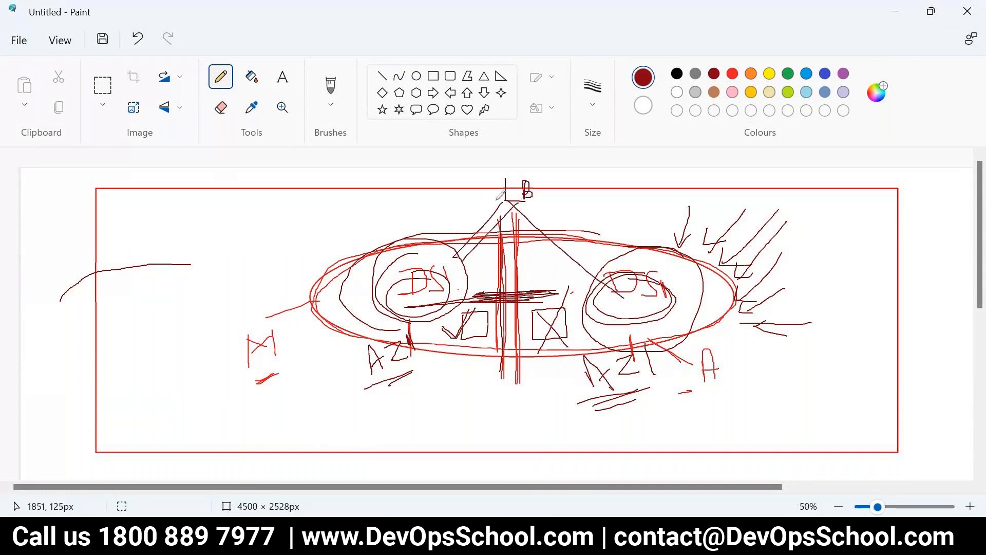
drag(496, 200, 568, 252)
mouse_move(519, 173)
mouse_down()
mouse_move(501, 214)
mouse_move(546, 216)
mouse_move(519, 174)
mouse_up()
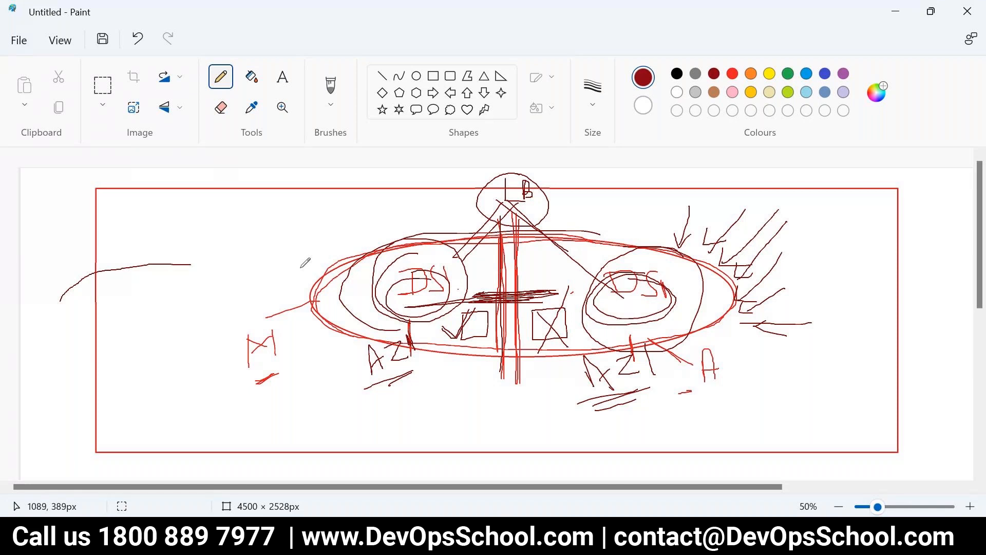
Select most of the availability zone diagram, cut it from its place and paste two copies side by side lower on the canvas.
scroll(303, 265, down, 2)
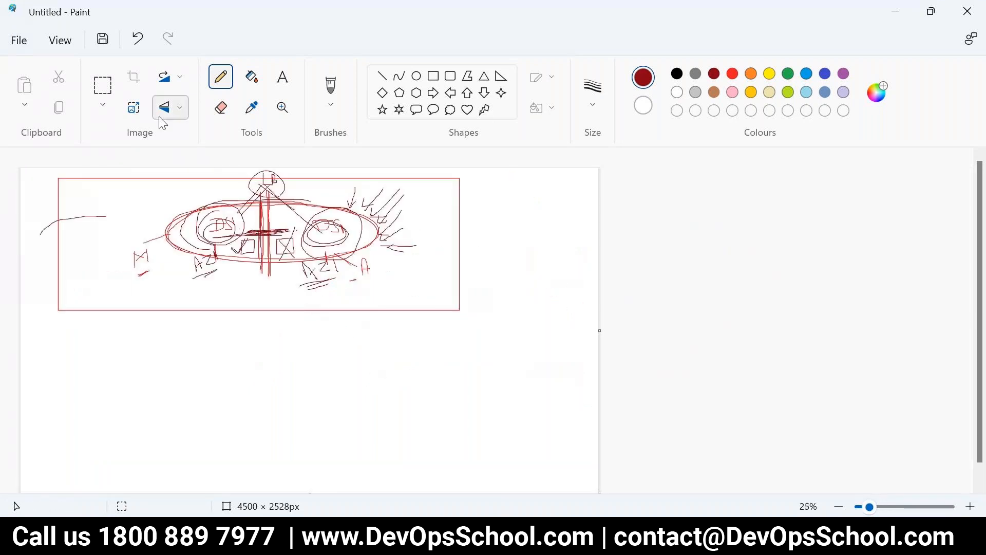
click(103, 99)
drag(73, 179, 417, 317)
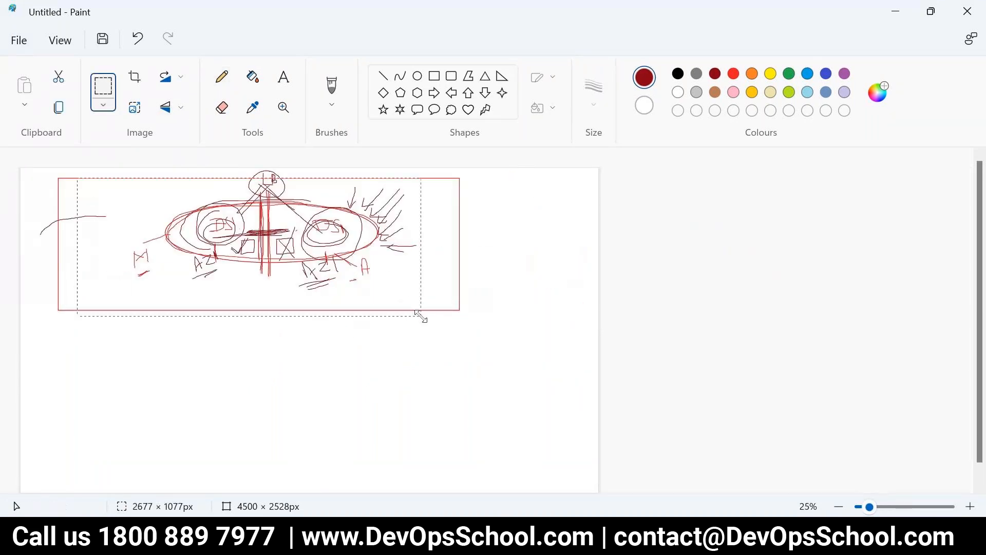
key(Delete)
key(ctrl+v)
drag(276, 200, 276, 353)
key(ctrl+v)
drag(229, 264, 591, 400)
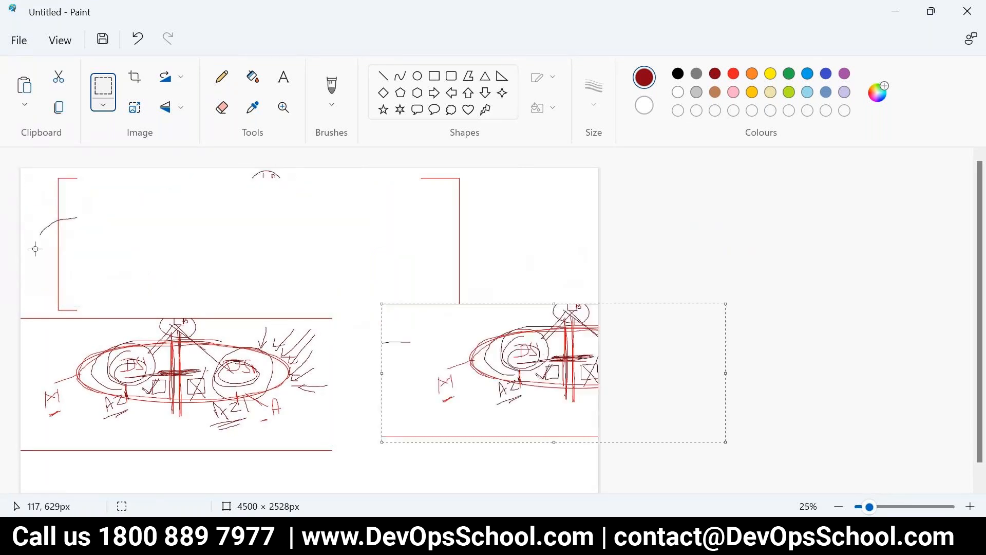
Write "DR" in pencil above the two diagram copies, draw a line from it to each copy and scribble a wavy tail.
click(222, 76)
mouse_move(335, 185)
mouse_down()
mouse_move(335, 216)
mouse_move(317, 188)
mouse_move(291, 249)
mouse_move(208, 312)
mouse_up()
mouse_move(331, 217)
mouse_down()
mouse_move(505, 269)
mouse_move(536, 306)
mouse_up()
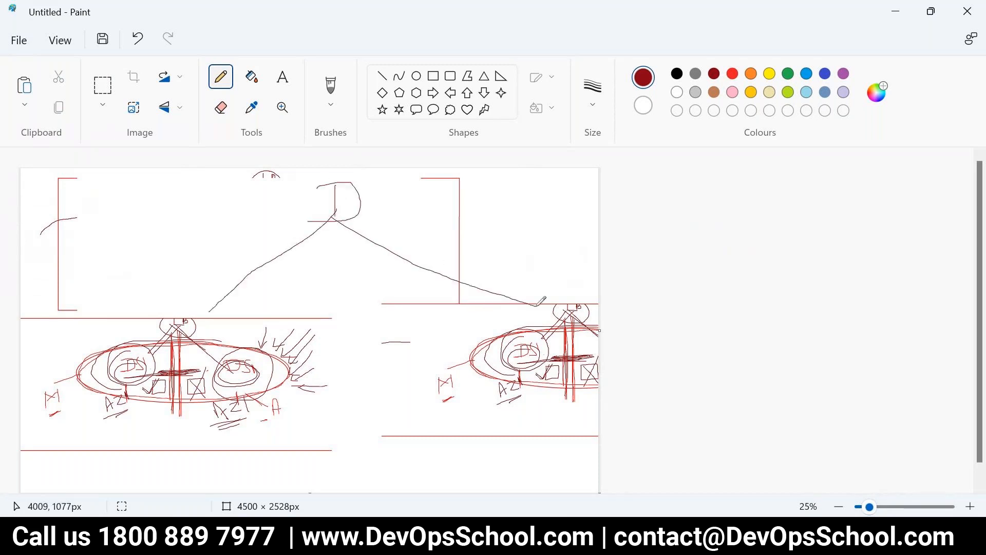
mouse_move(373, 186)
mouse_down()
mouse_move(379, 213)
mouse_move(507, 207)
mouse_up()
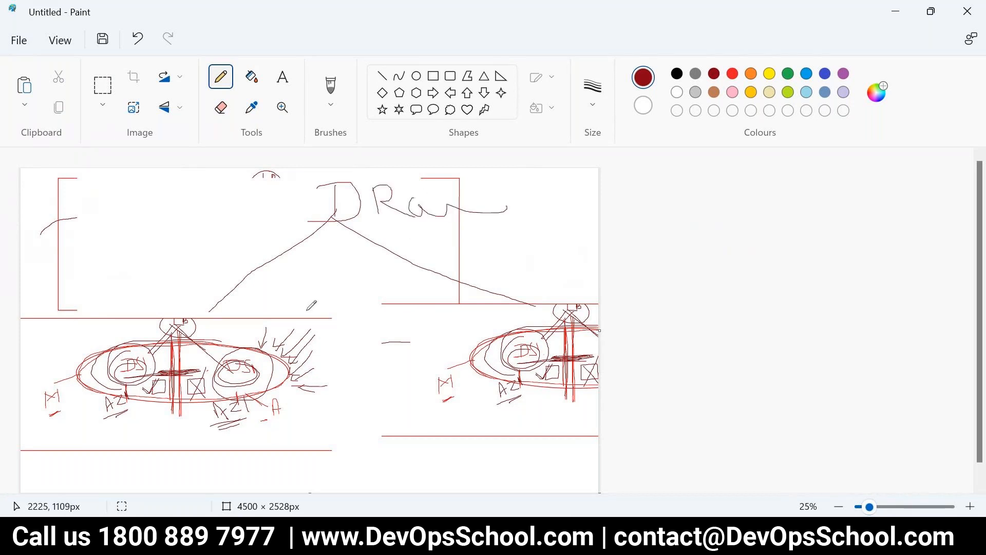
Sketch boundary lines between and beneath the two diagram copies and underline the "DR" label twice.
mouse_move(331, 280)
mouse_down()
mouse_move(349, 339)
mouse_move(210, 436)
mouse_up()
drag(381, 300, 565, 420)
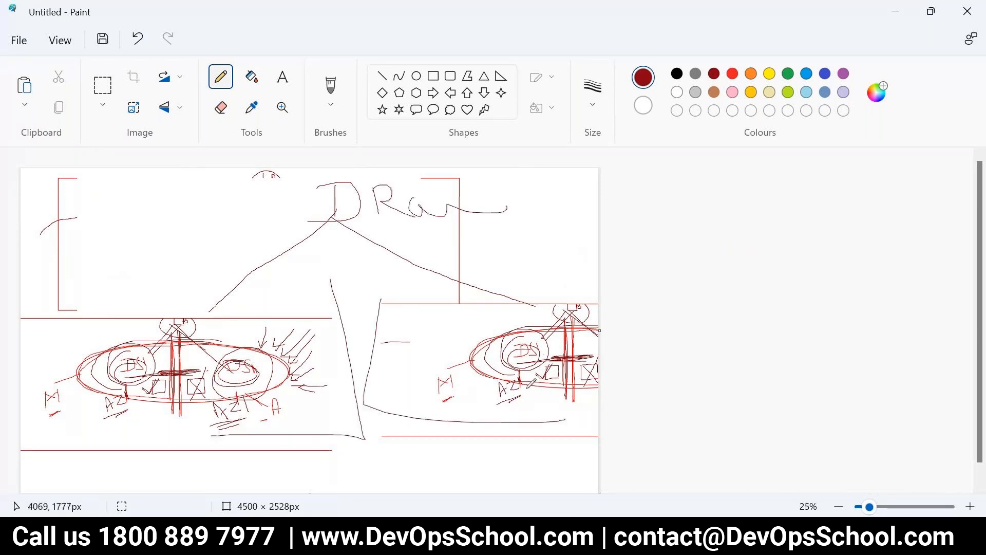
drag(301, 233, 425, 211)
drag(330, 231, 393, 223)
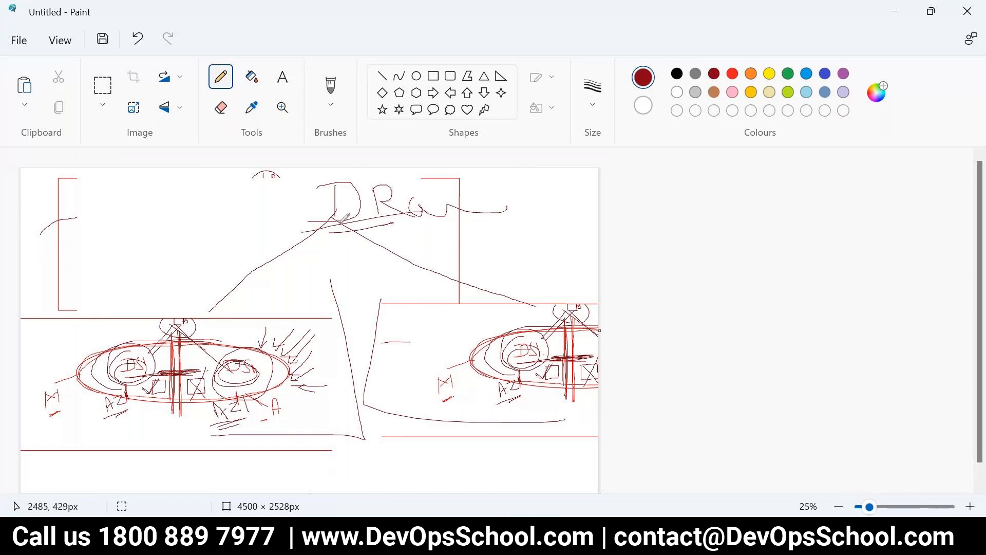
Draw arrows from the "DR" label down to both diagram copies.
mouse_move(325, 226)
mouse_down()
mouse_move(272, 310)
mouse_move(301, 305)
mouse_up()
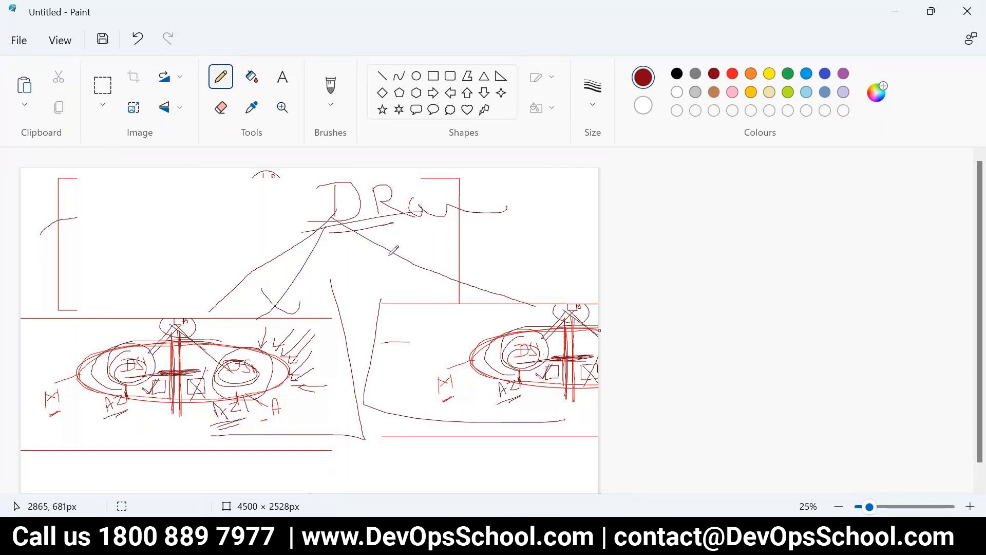
drag(362, 218, 554, 331)
mouse_move(507, 289)
mouse_down()
mouse_move(516, 301)
mouse_move(461, 308)
mouse_up()
drag(527, 329, 557, 359)
Circle the "DR" label several times and draw arrows from it out towards the right edge of the canvas.
mouse_move(371, 184)
mouse_down()
mouse_move(344, 180)
mouse_move(409, 224)
mouse_move(331, 180)
mouse_move(397, 170)
mouse_move(373, 219)
mouse_up()
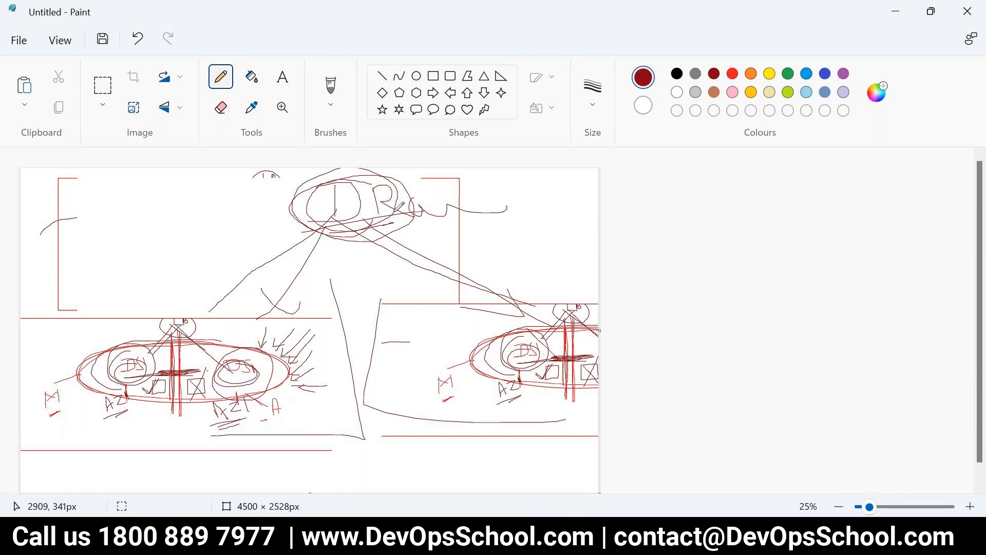
drag(412, 203, 547, 213)
mouse_move(510, 200)
mouse_down()
mouse_move(529, 206)
mouse_move(525, 222)
mouse_up()
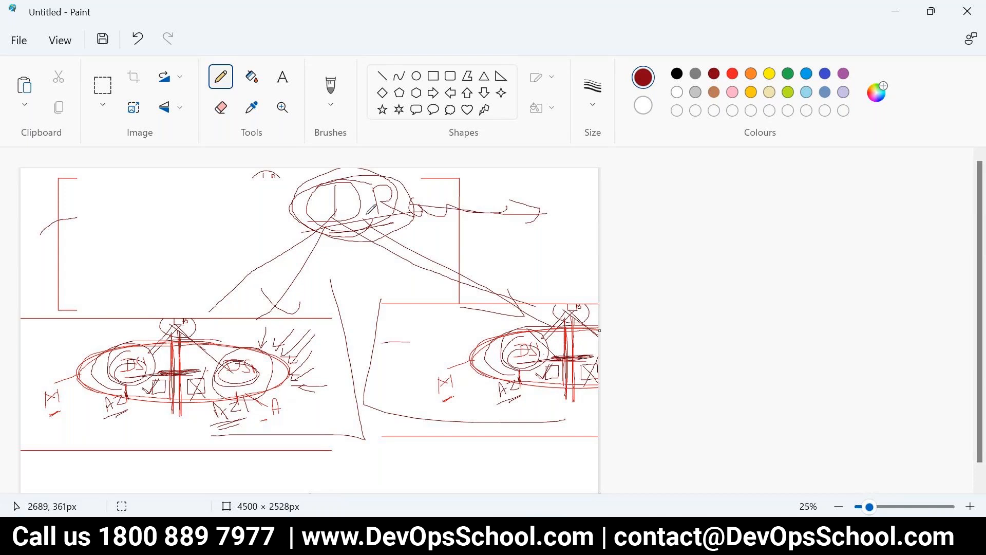
mouse_move(397, 204)
mouse_down()
mouse_move(510, 213)
mouse_move(514, 224)
mouse_up()
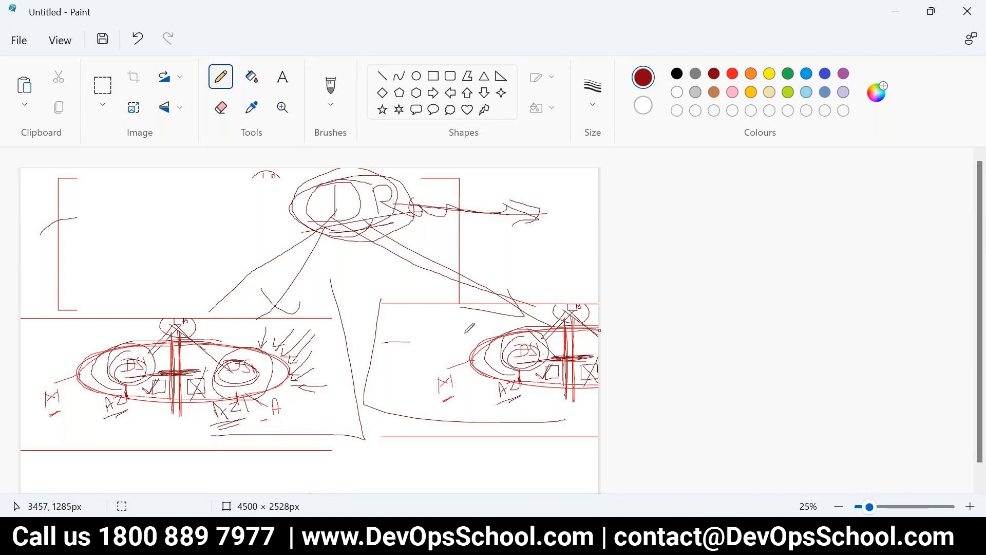
Switch to the Notepad notes, review the regions and zones under "Setup a Datacenter", and return to the Paint diagram.
mouse_move(480, 539)
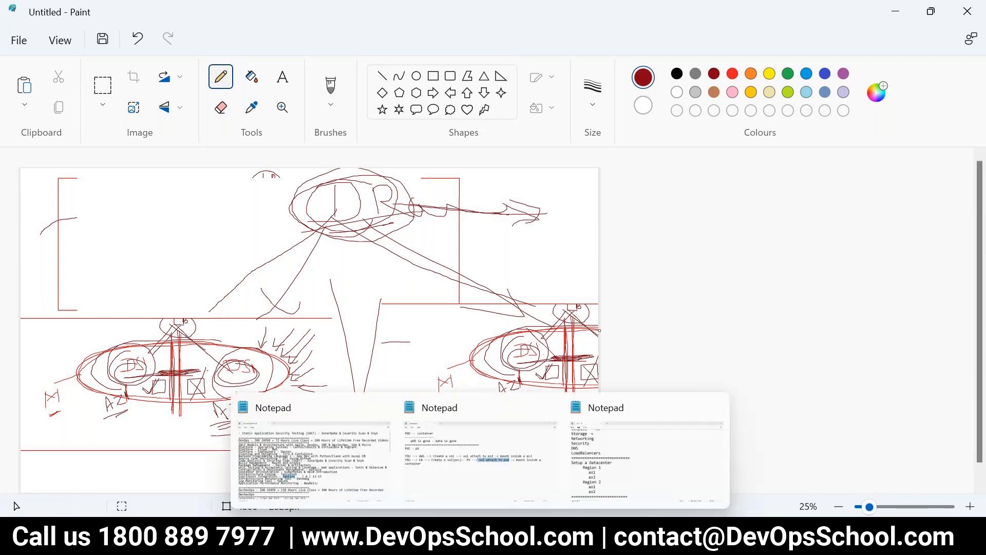
click(627, 472)
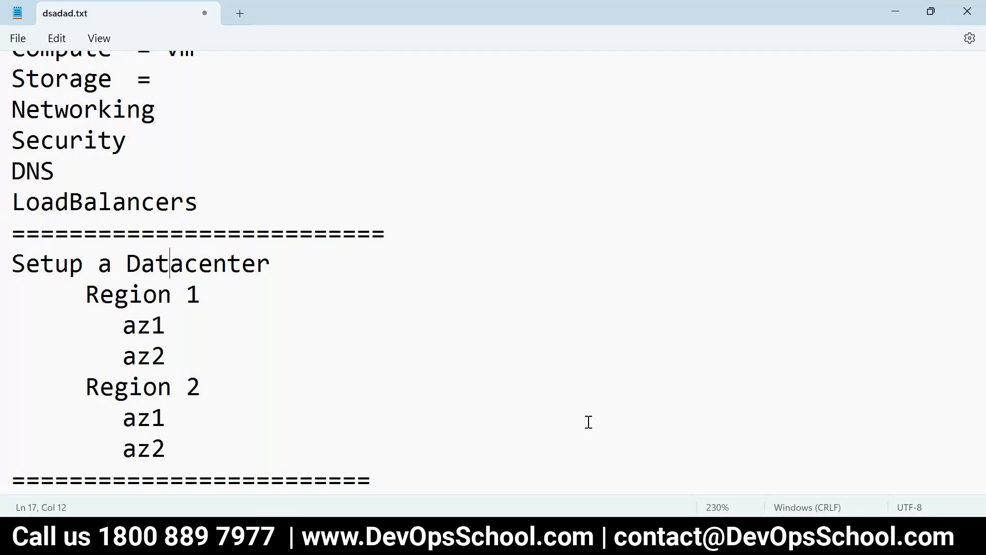
key(alt+Tab)
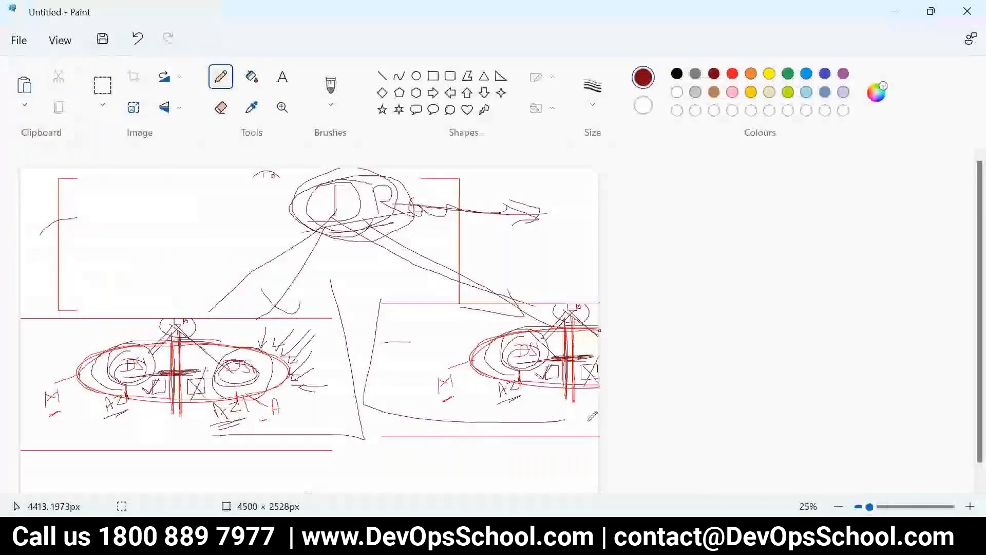
Trace repeated lines from the "DR" label to both diagram copies to emphasise the routes.
drag(365, 218, 308, 263)
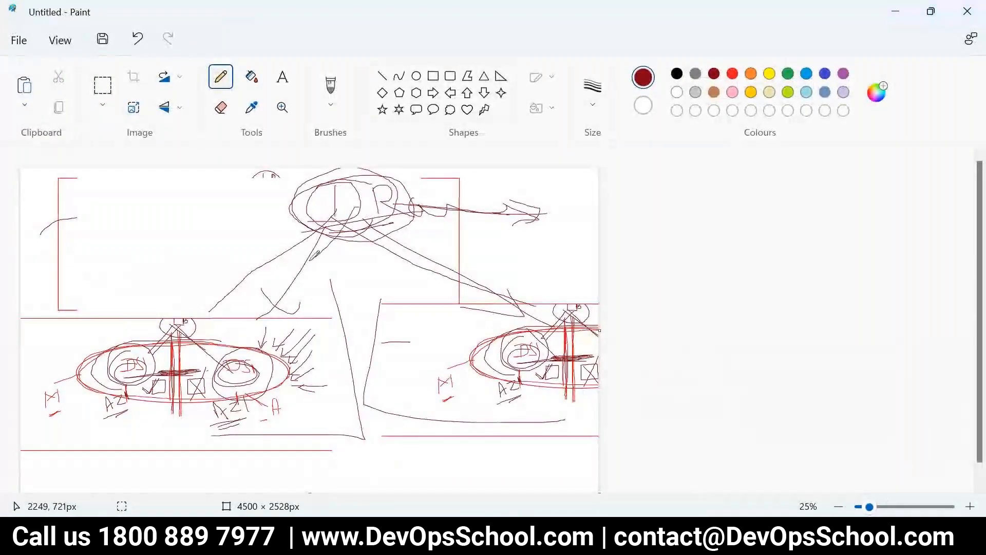
mouse_move(358, 214)
mouse_down()
mouse_move(315, 258)
mouse_move(421, 255)
mouse_up()
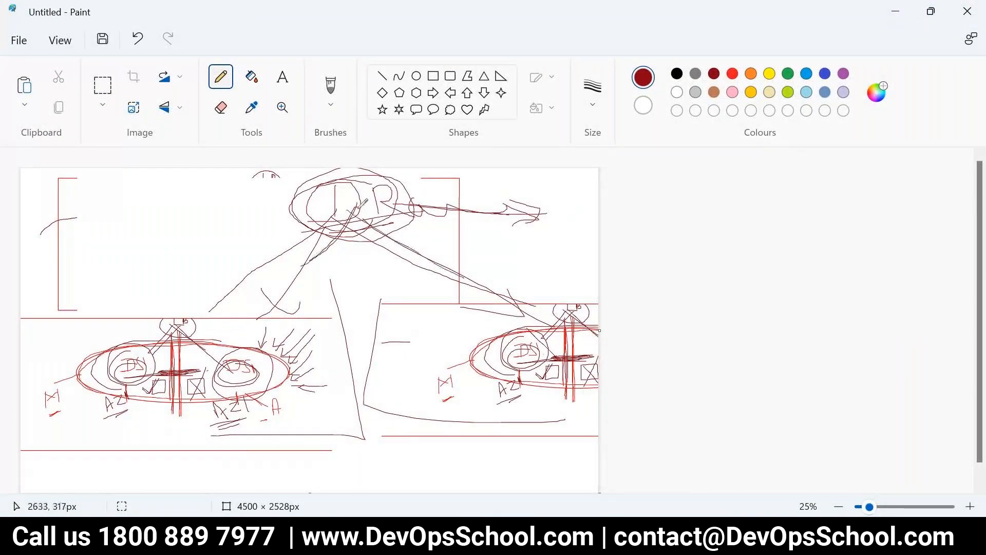
drag(359, 209, 456, 269)
drag(358, 206, 294, 299)
drag(364, 219, 501, 294)
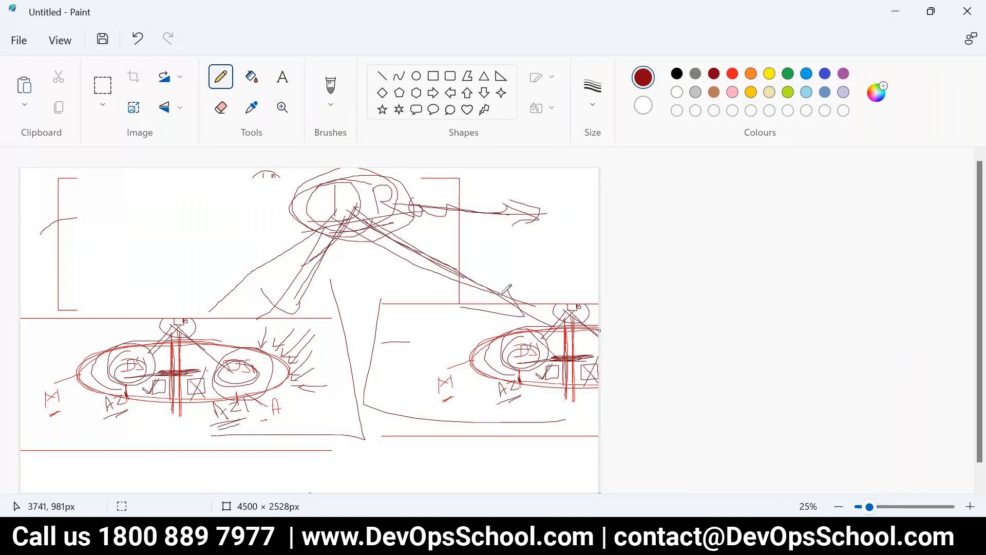
drag(347, 214, 312, 280)
mouse_move(354, 213)
mouse_down()
mouse_move(490, 283)
mouse_move(362, 231)
mouse_move(311, 280)
mouse_up()
mouse_move(355, 191)
mouse_down()
mouse_move(384, 228)
mouse_move(358, 208)
mouse_move(333, 229)
mouse_move(258, 338)
mouse_move(353, 209)
mouse_move(538, 316)
mouse_up()
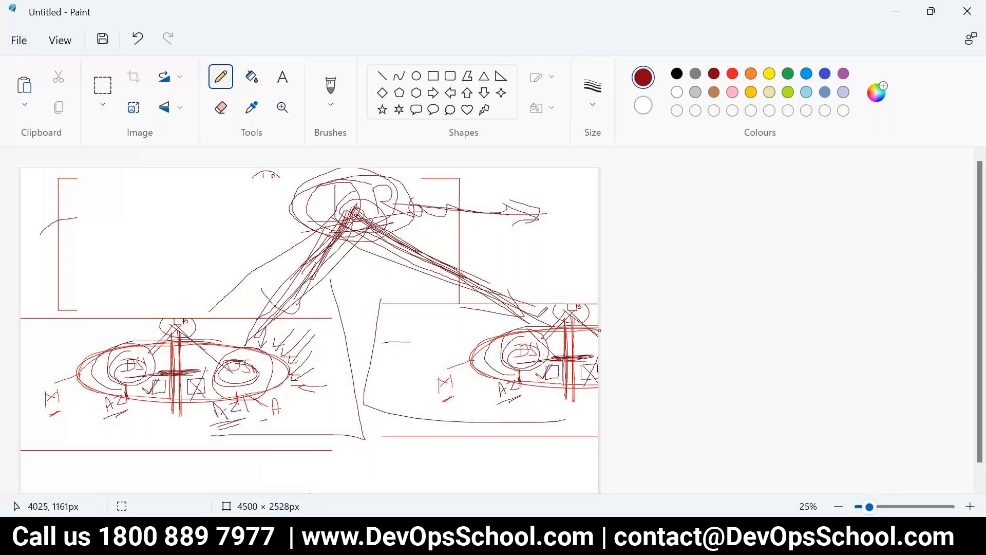
Switch to the Notepad notes, add "Free tier" to the bullet under "How can we get started?" and save the file.
click(344, 536)
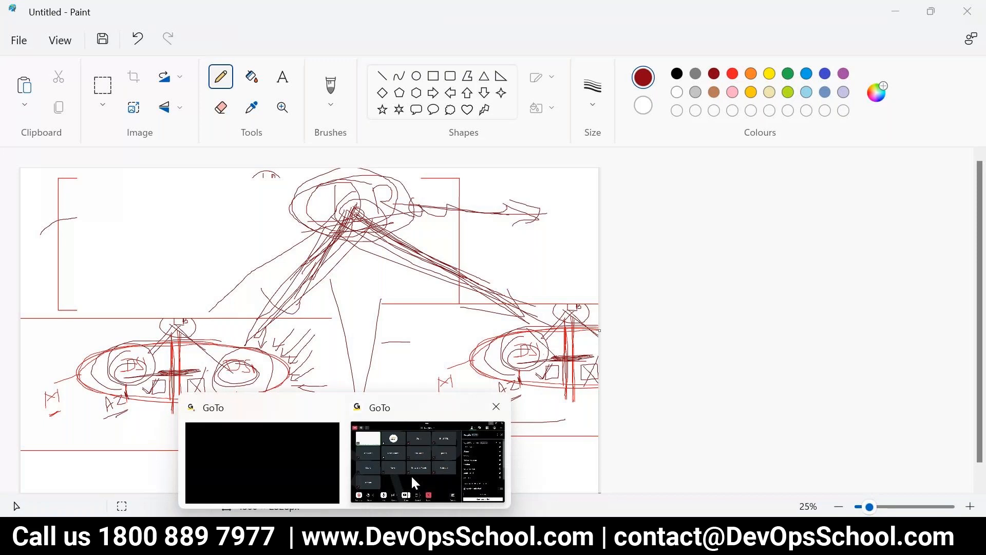
mouse_move(481, 537)
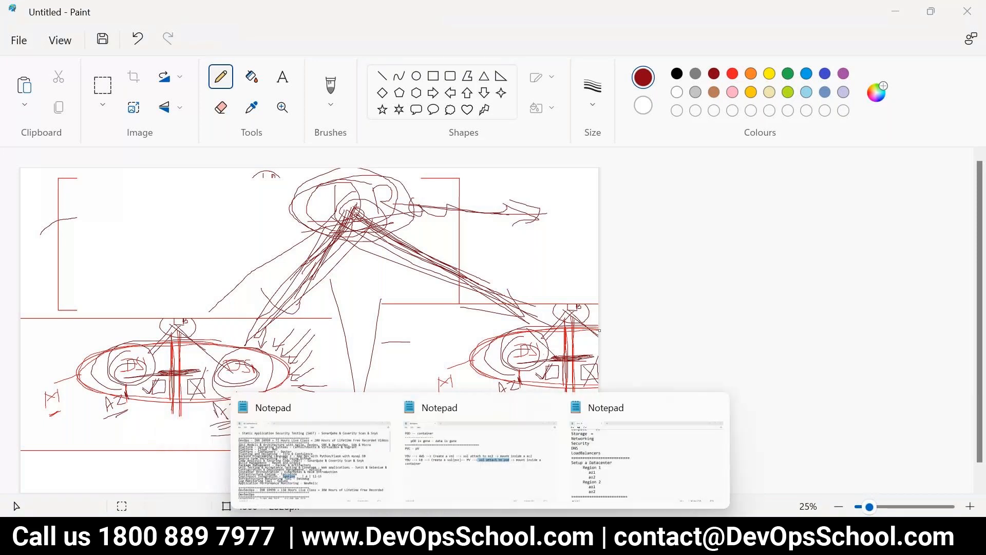
click(572, 479)
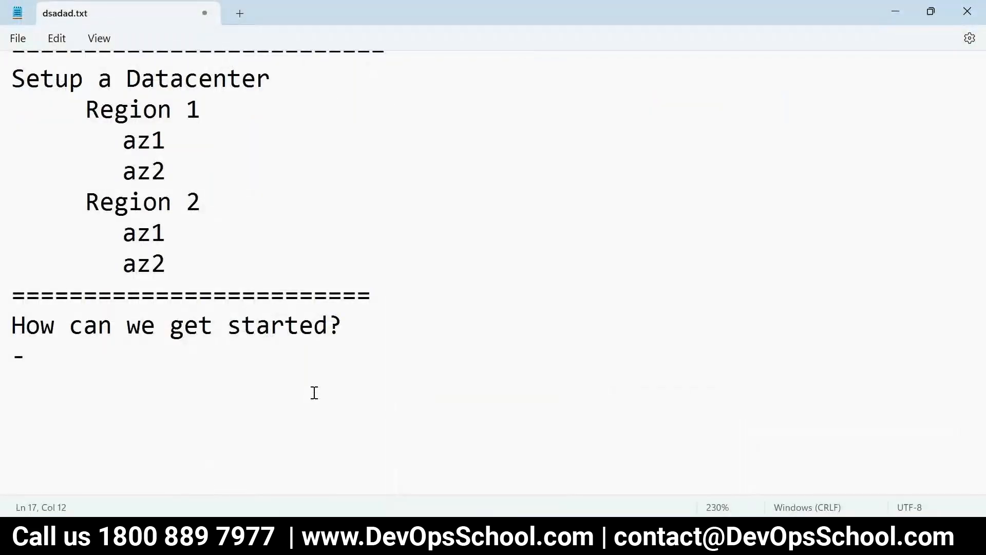
click(54, 347)
text(Free tier)
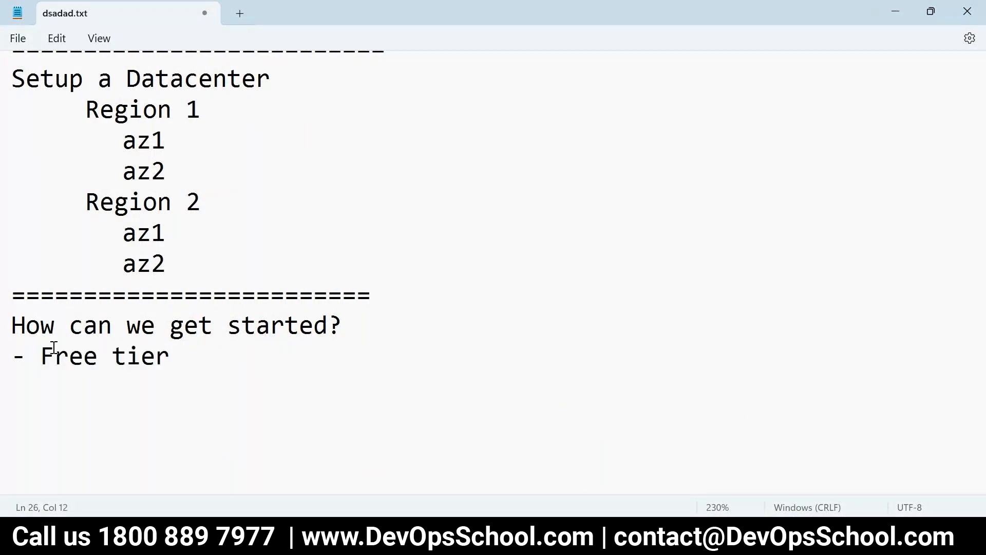
key(ctrl+s)
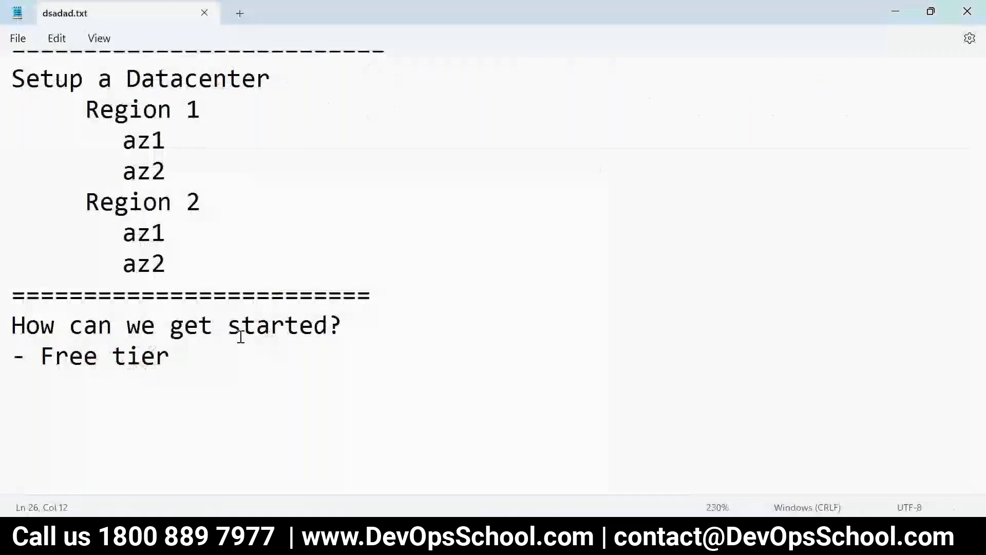
scroll(240, 332, up, 1)
scroll(95, 222, up, 1)
scroll(95, 222, down, 2)
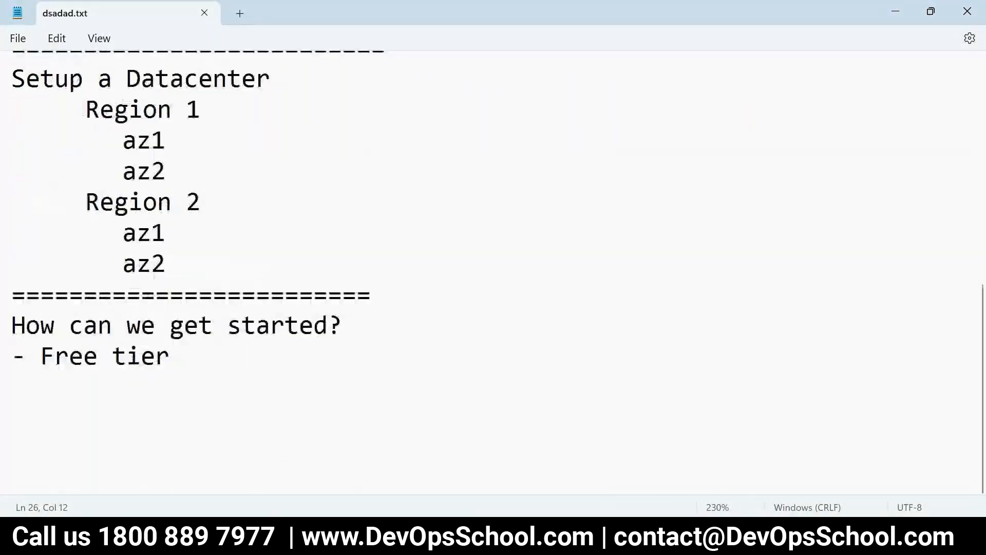
Switch to the EC2 dashboard in the browser, show the AWS services list and capture it in a maximised Snipping Tool window.
click(277, 543)
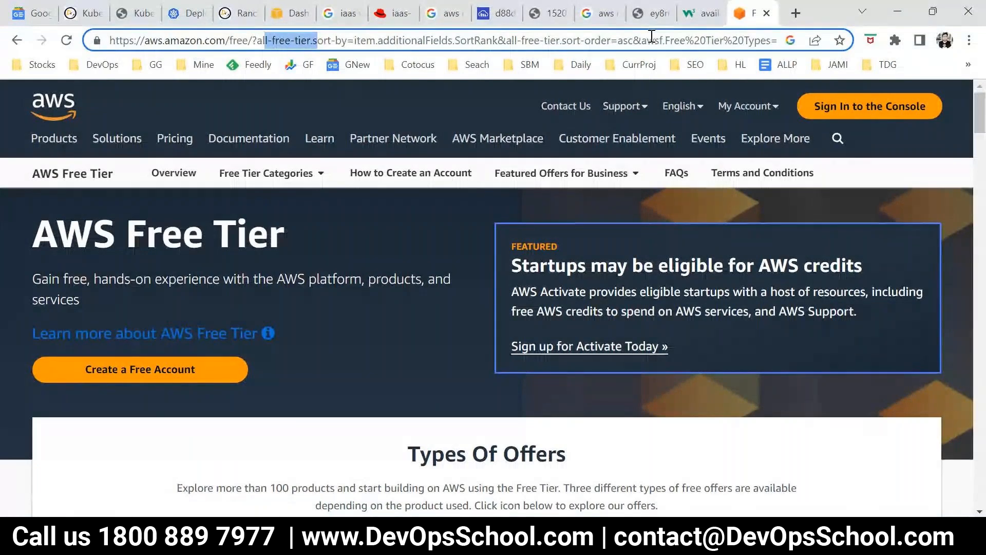
click(290, 13)
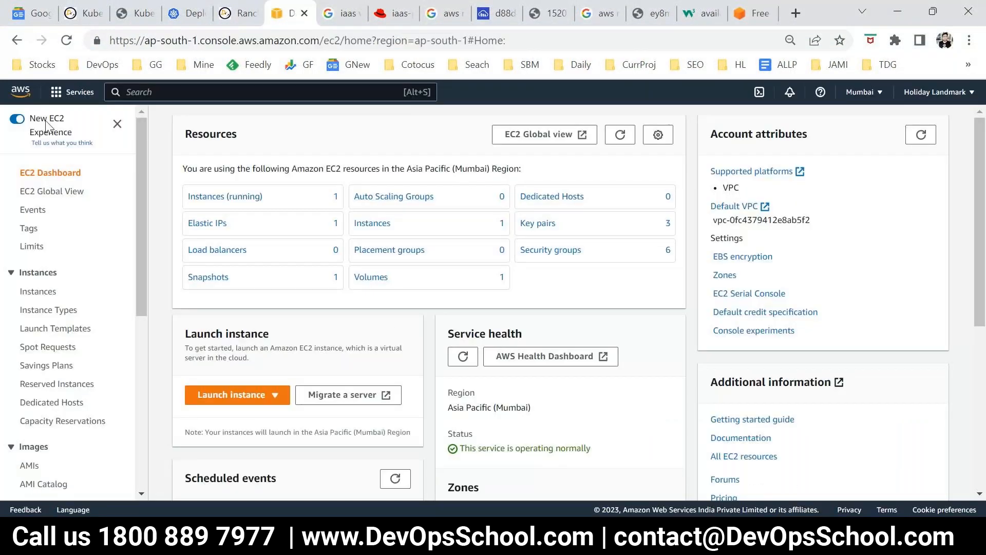
click(49, 95)
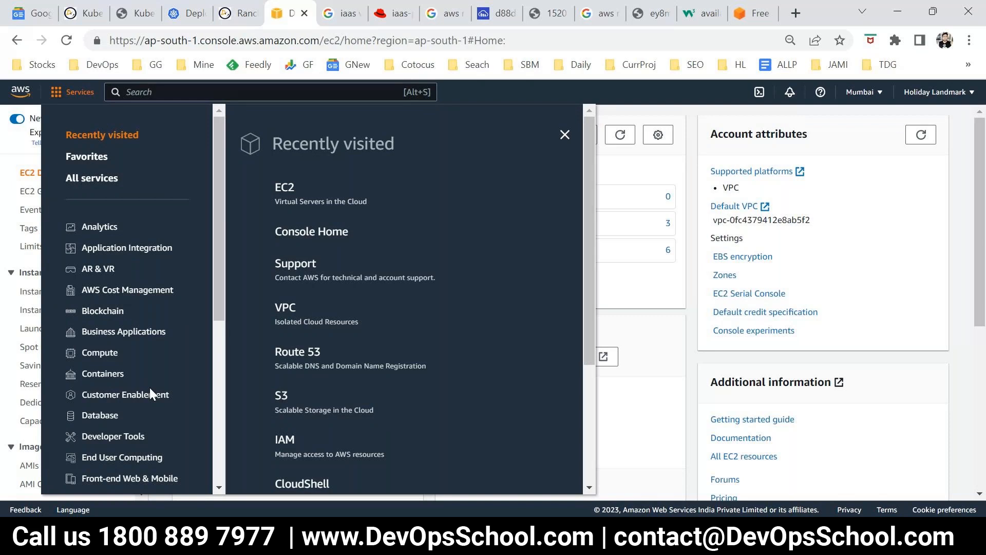
key(alt+Tab)
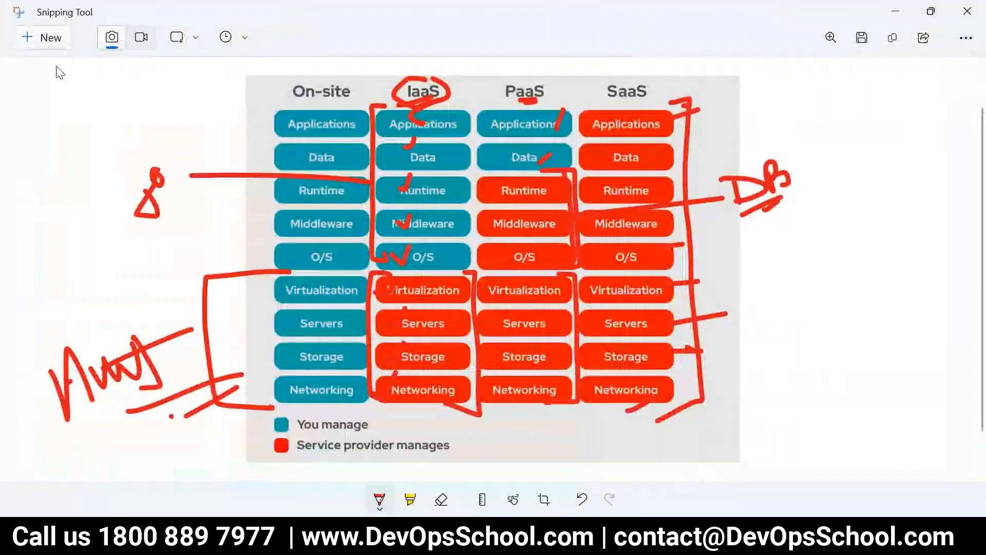
key(ctrl+n)
key(Escape)
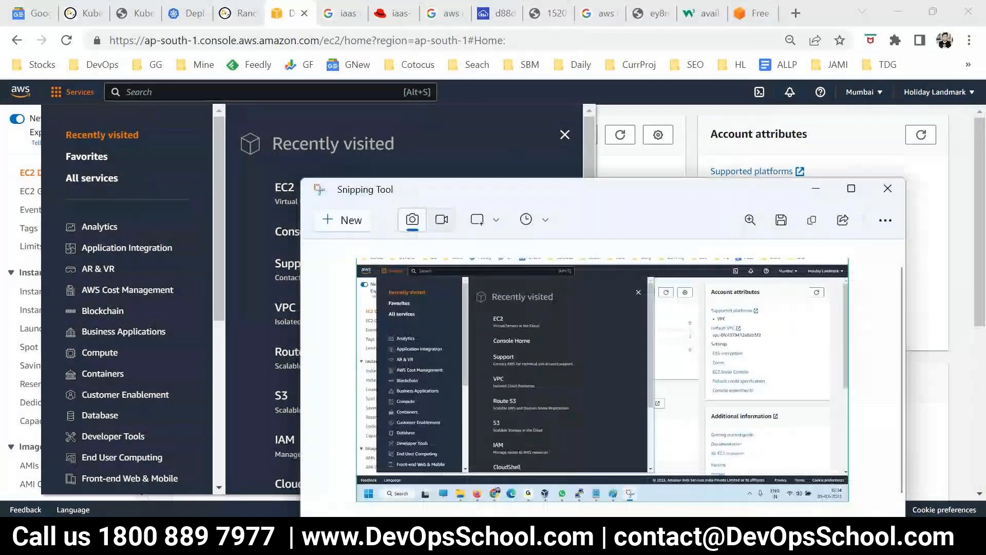
click(851, 188)
Mark the service categories with a brace, tick "Recently visited", circle the Mumbai region and mark the CloudShell, notification and help icons.
drag(153, 186, 136, 406)
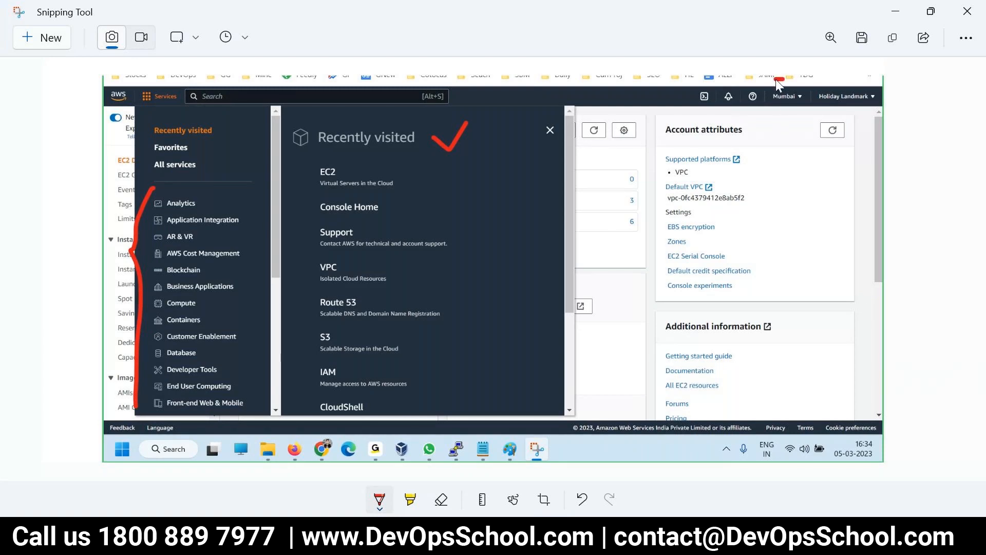
drag(771, 80, 797, 81)
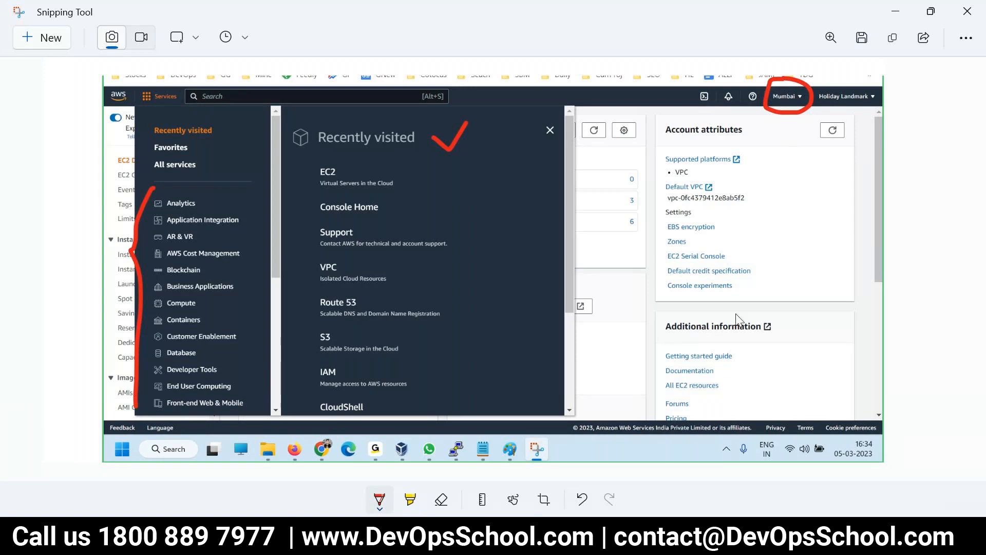
mouse_move(707, 82)
mouse_down()
mouse_move(673, 108)
mouse_move(704, 125)
mouse_move(711, 82)
mouse_move(698, 60)
mouse_up()
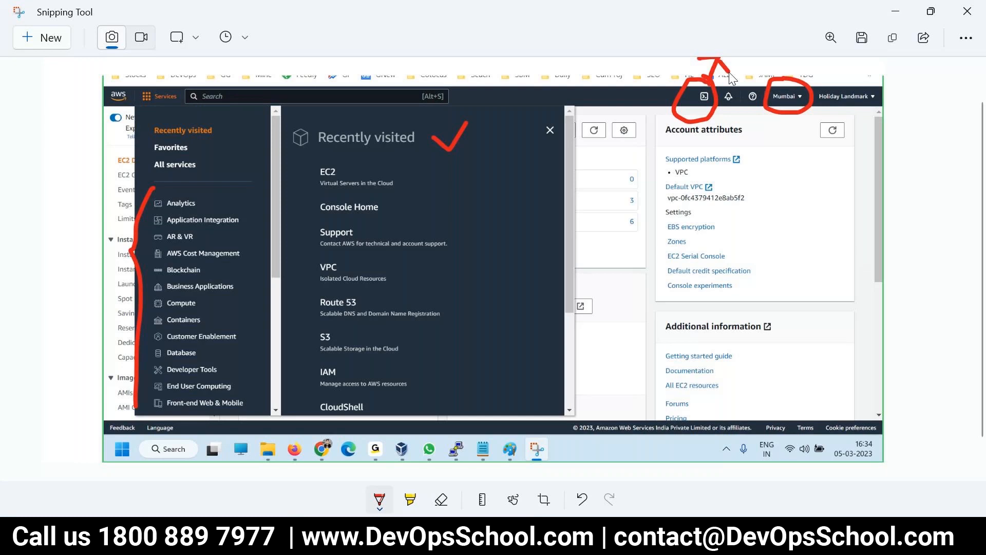
mouse_move(749, 80)
mouse_down()
mouse_move(744, 113)
mouse_move(756, 91)
mouse_move(755, 82)
mouse_move(744, 104)
mouse_up()
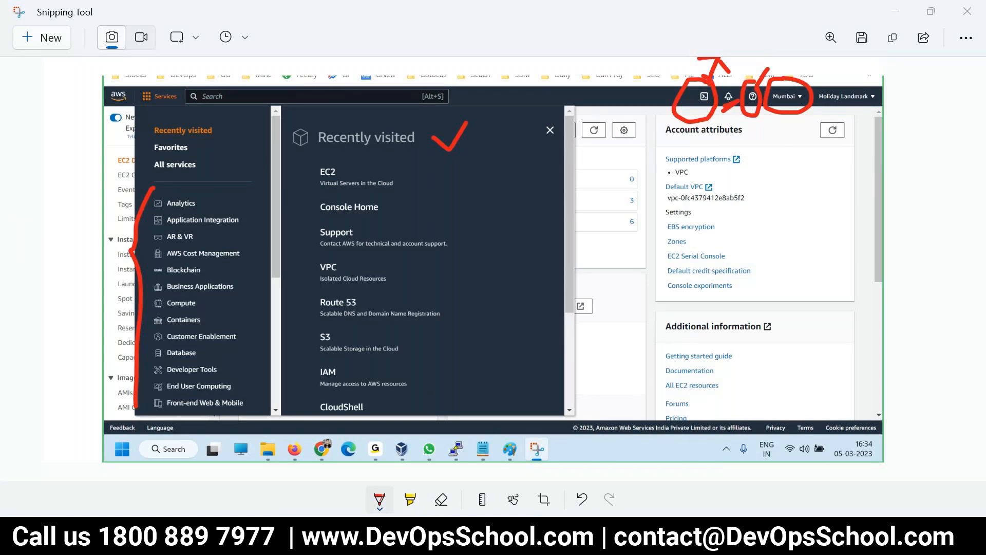
Return to the EC2 dashboard in the browser and reopen the AWS services list.
key(alt+Tab)
click(820, 323)
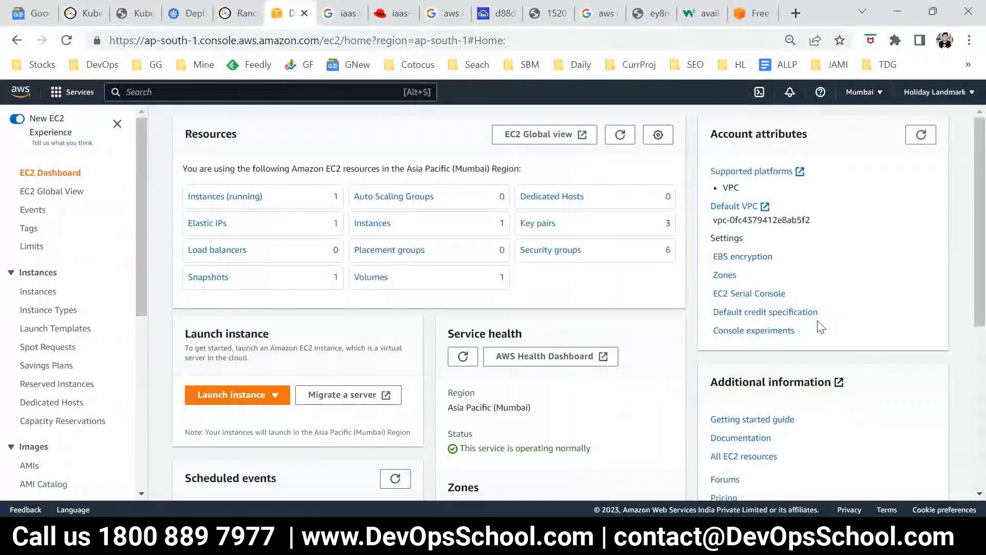
click(68, 97)
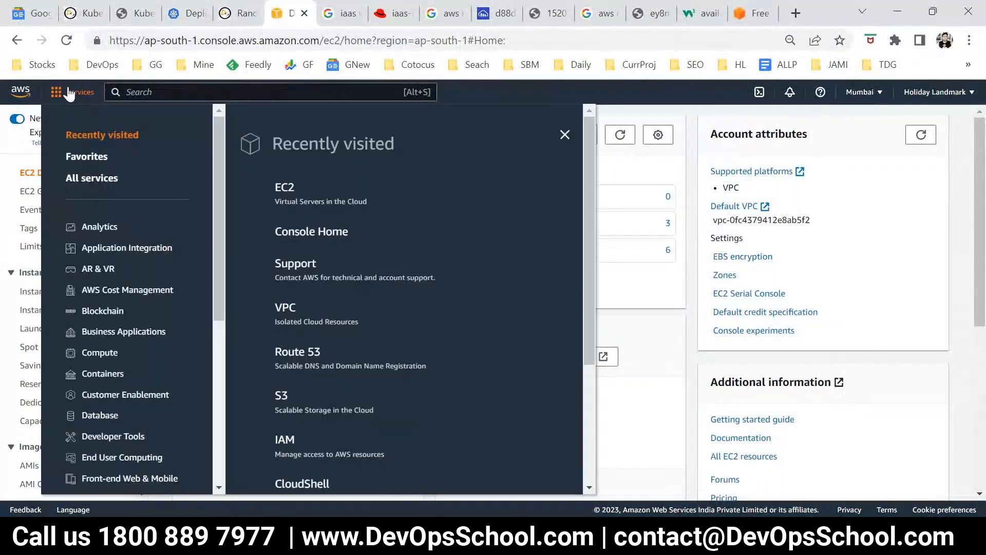
Open the AWS Console Home page and look through its widgets, from Recently visited to the announcements and blog posts.
click(18, 92)
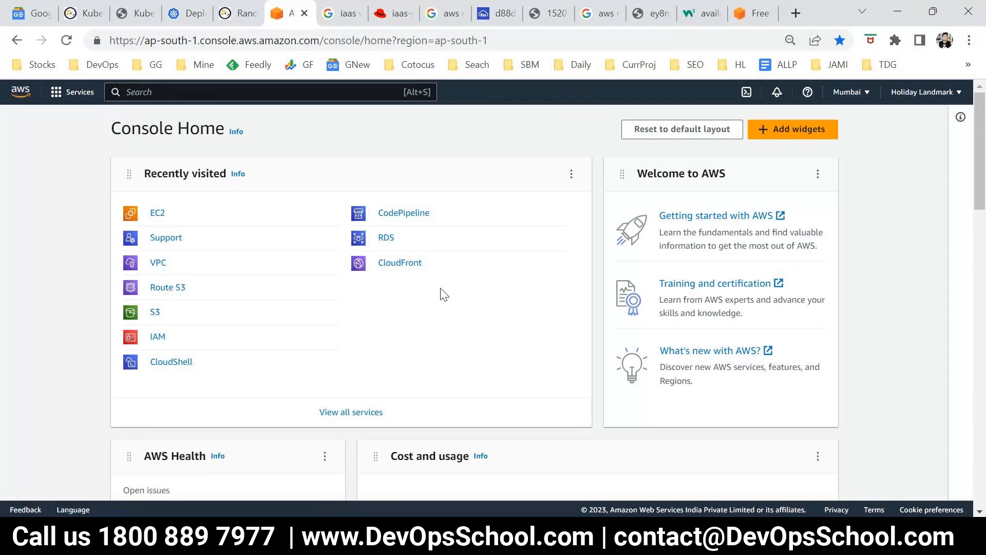
scroll(486, 337, down, 4)
scroll(485, 338, down, 7)
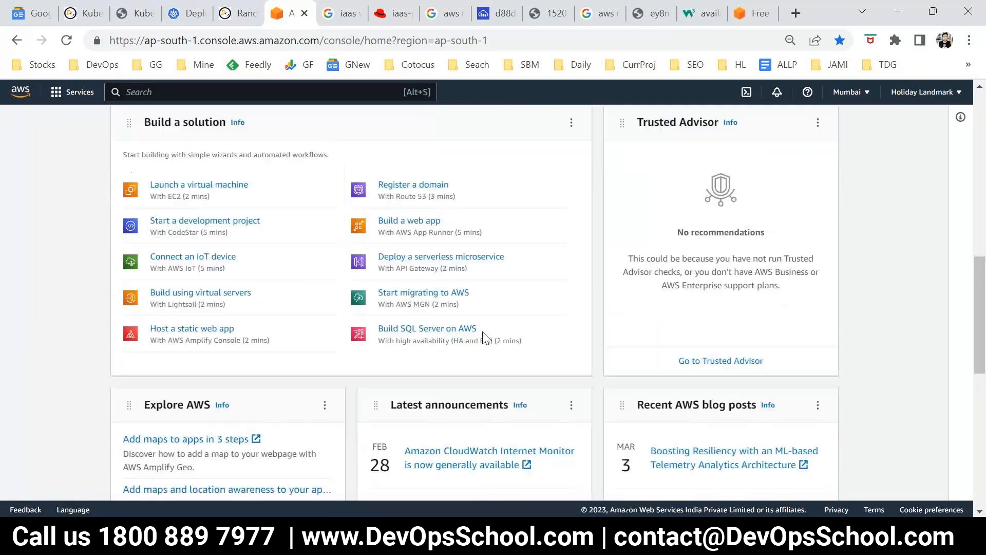
scroll(485, 338, down, 3)
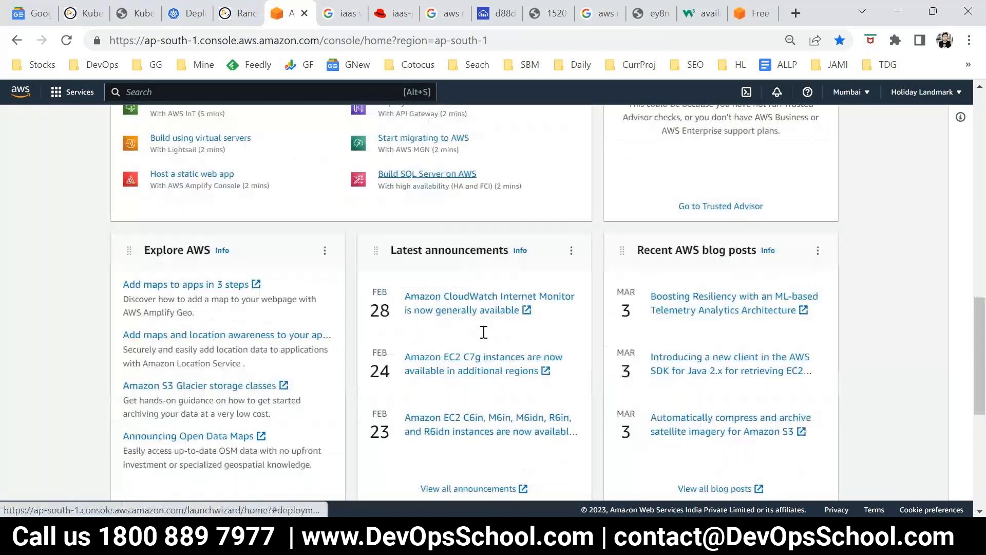
scroll(483, 332, up, 13)
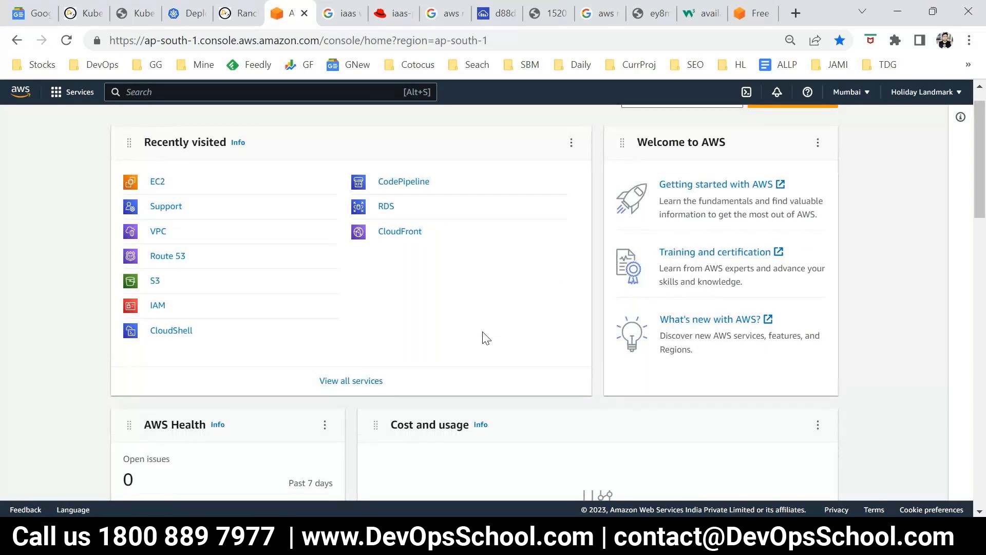
scroll(486, 338, down, 5)
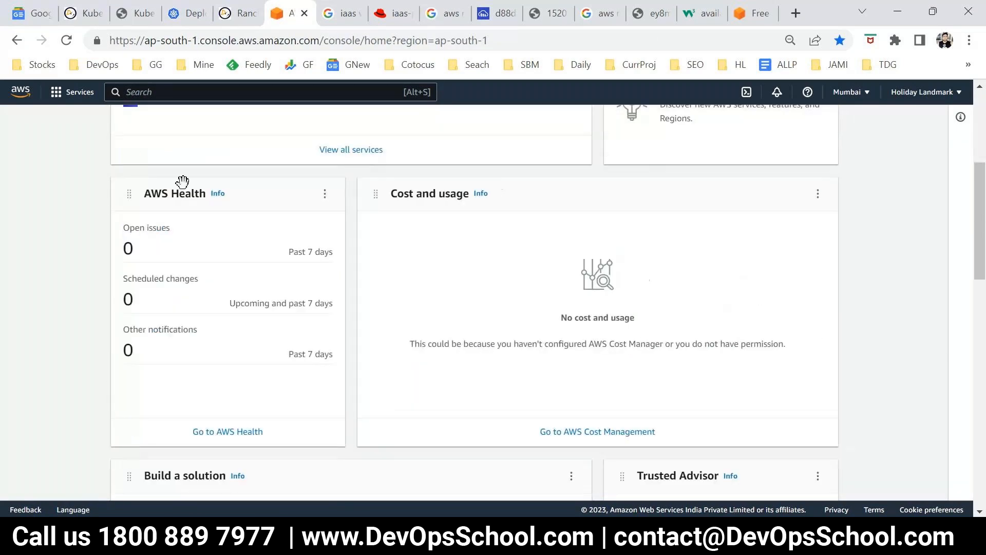
scroll(282, 328, down, 5)
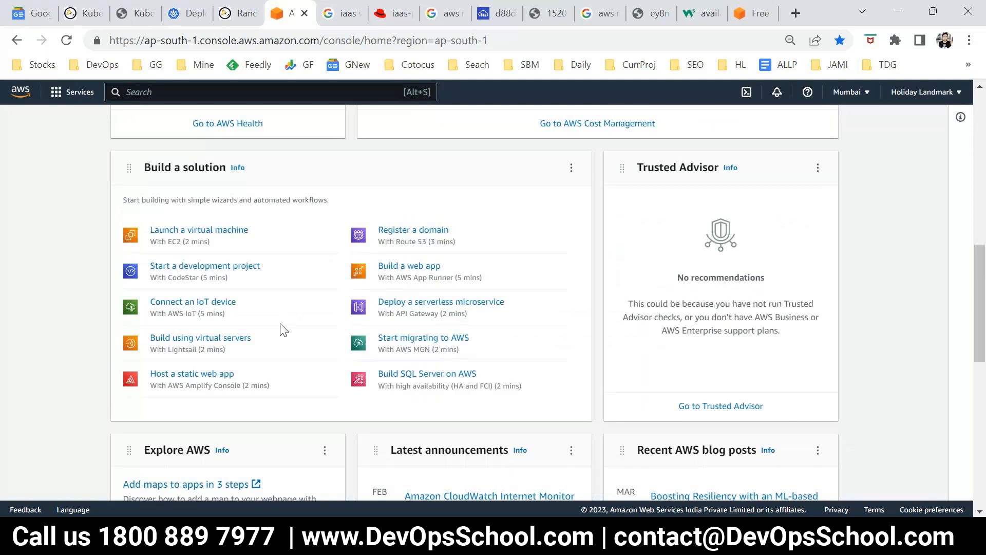
scroll(284, 329, down, 8)
scroll(283, 330, up, 16)
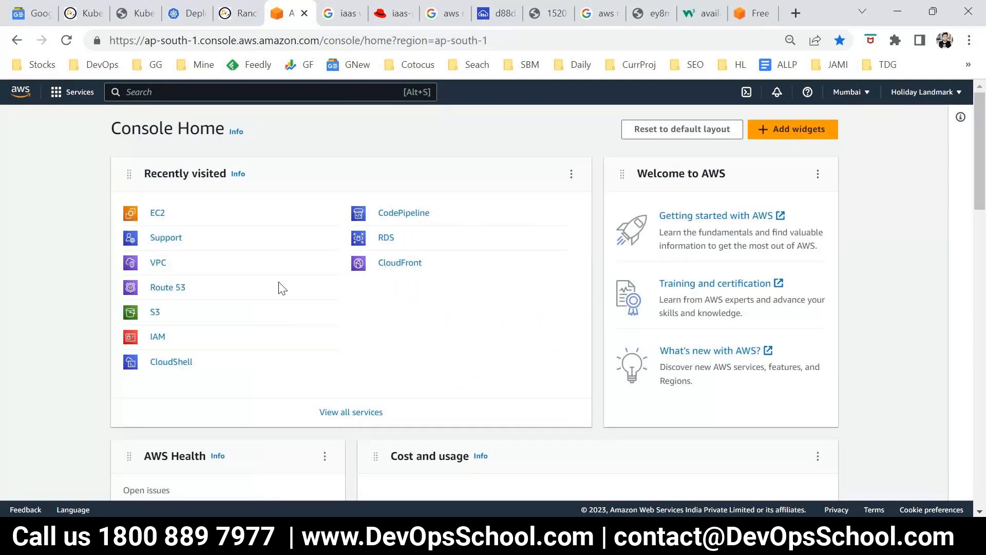
Glance at the datacenter notes in Notepad, return to the browser and review the console's region list, including the regions not enabled.
mouse_move(482, 536)
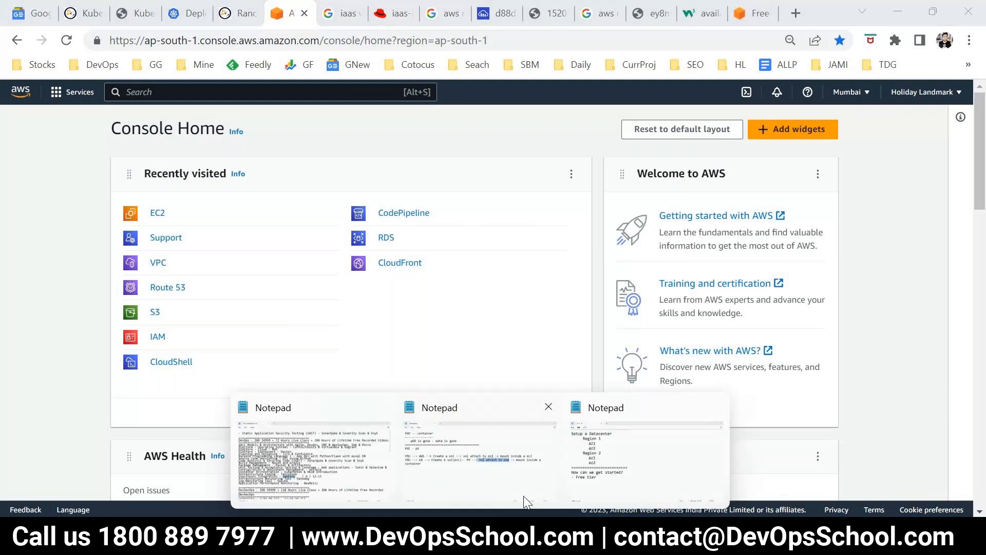
click(619, 468)
mouse_move(345, 536)
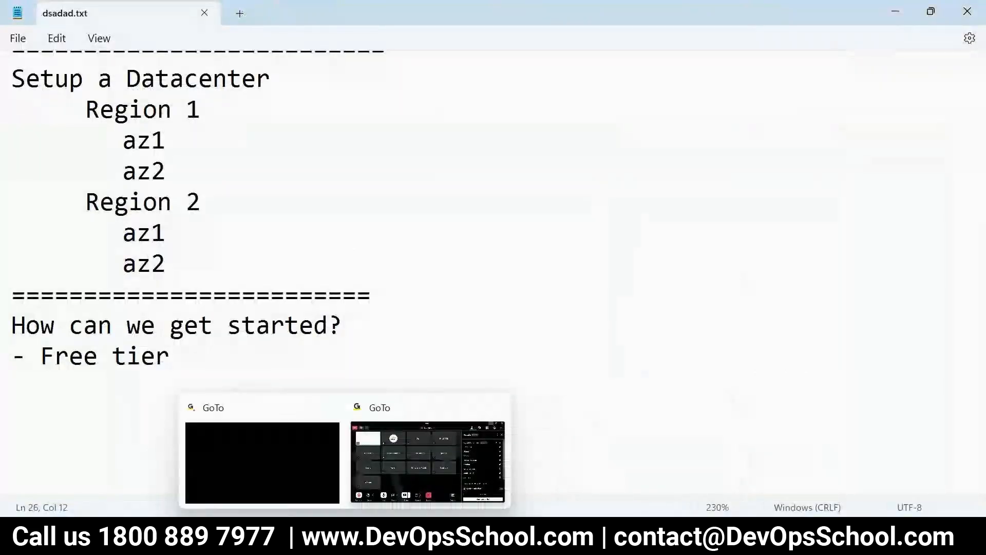
click(311, 536)
click(840, 92)
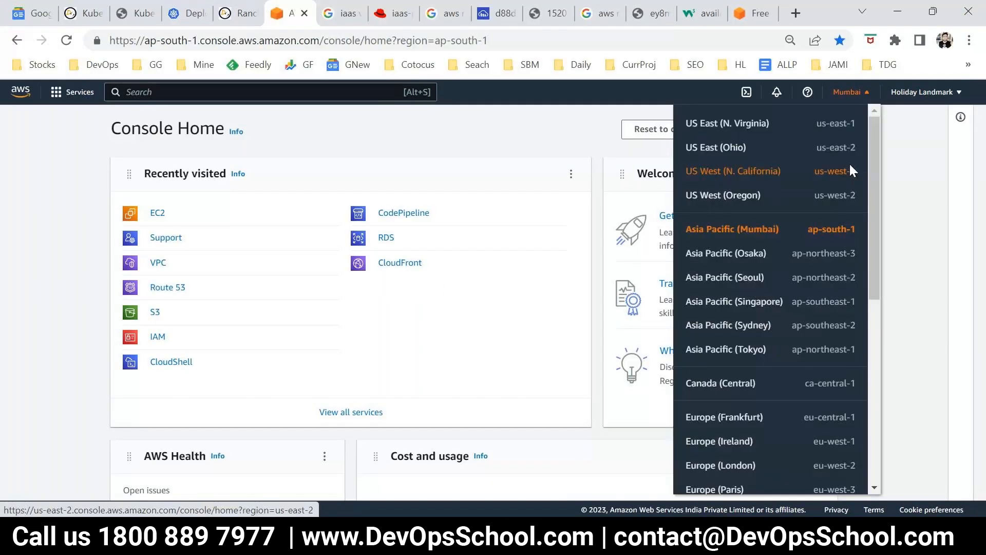
scroll(806, 318, down, 8)
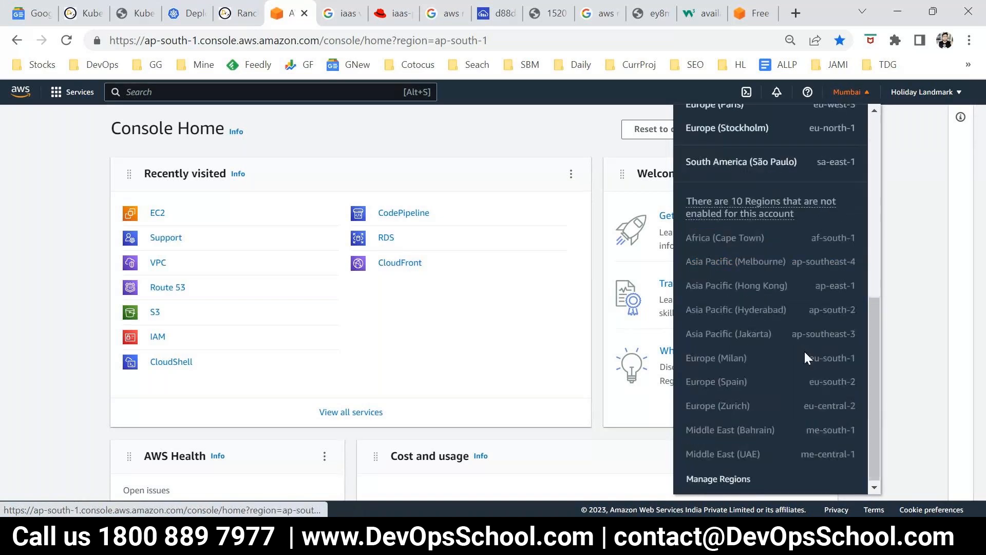
scroll(797, 401, up, 1)
scroll(798, 405, down, 1)
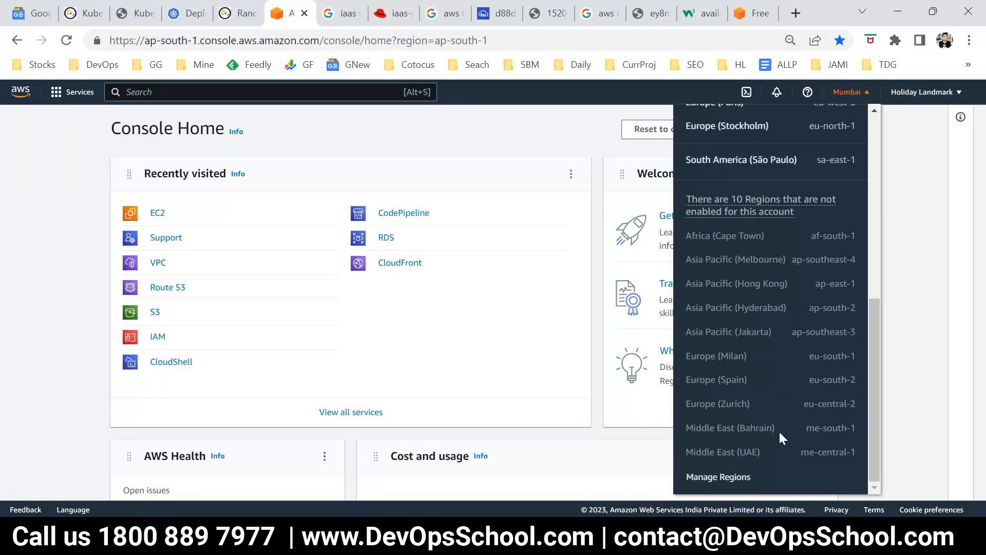
scroll(782, 403, up, 4)
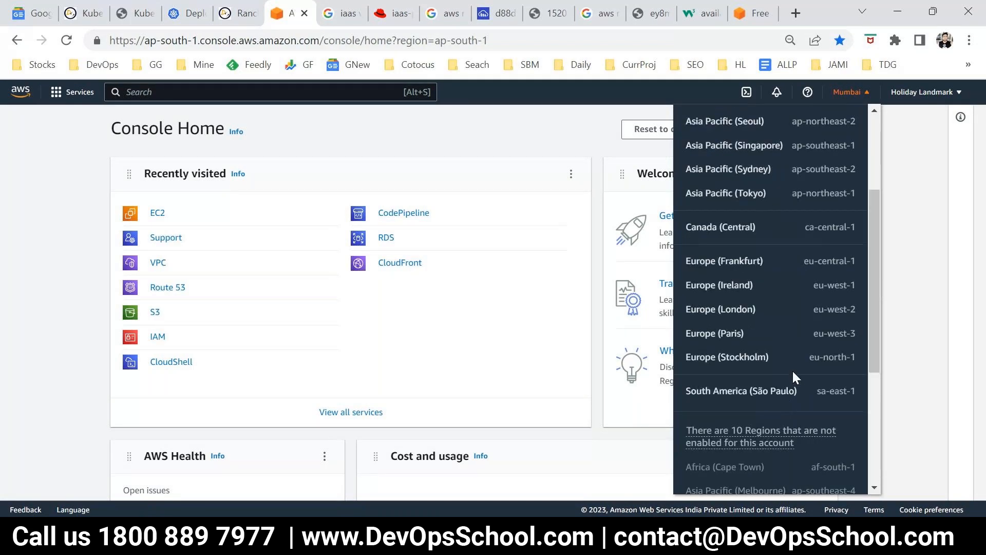
scroll(796, 378, up, 3)
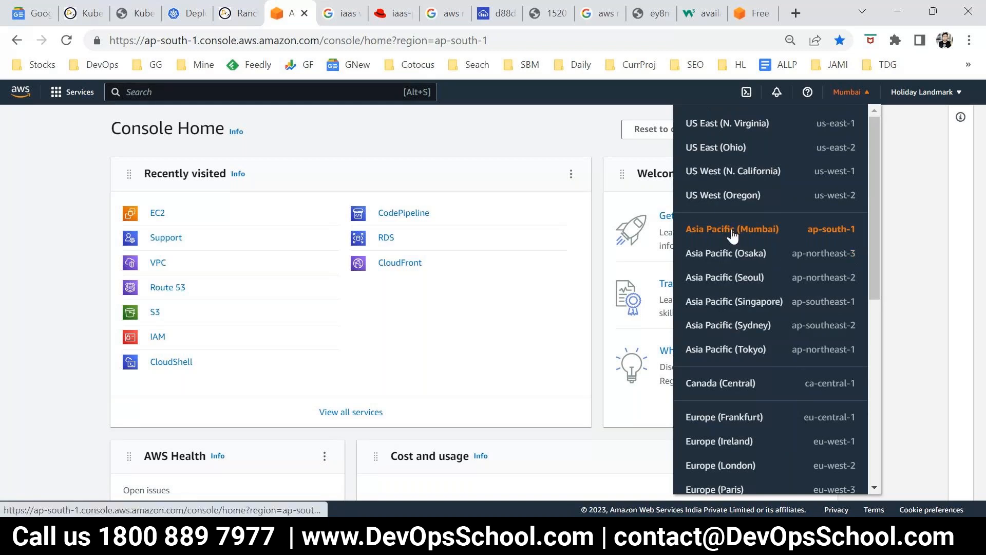
click(365, 307)
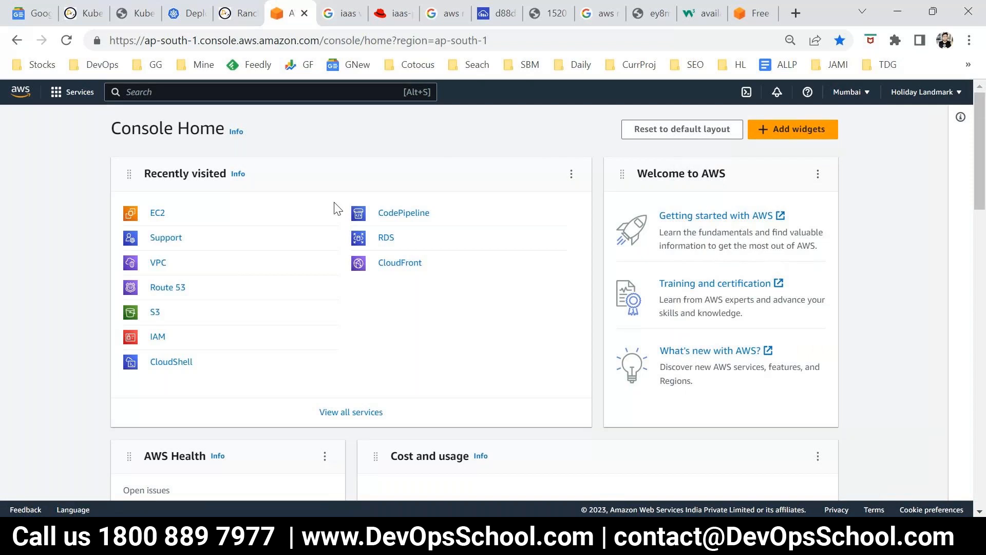
Open the AWS services list and look through the service categories from Analytics to Storage.
click(77, 92)
scroll(111, 187, down, 2)
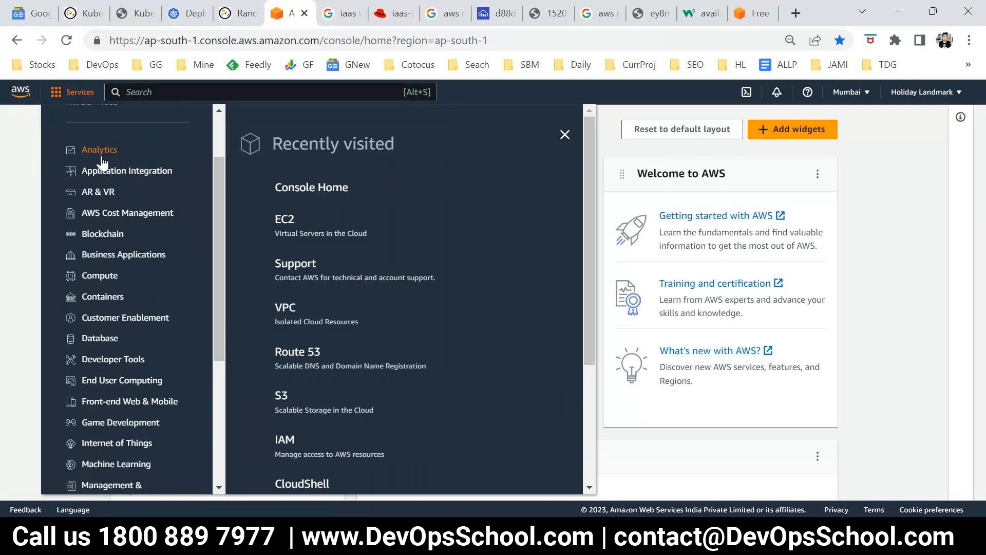
scroll(133, 424, down, 3)
scroll(136, 447, down, 2)
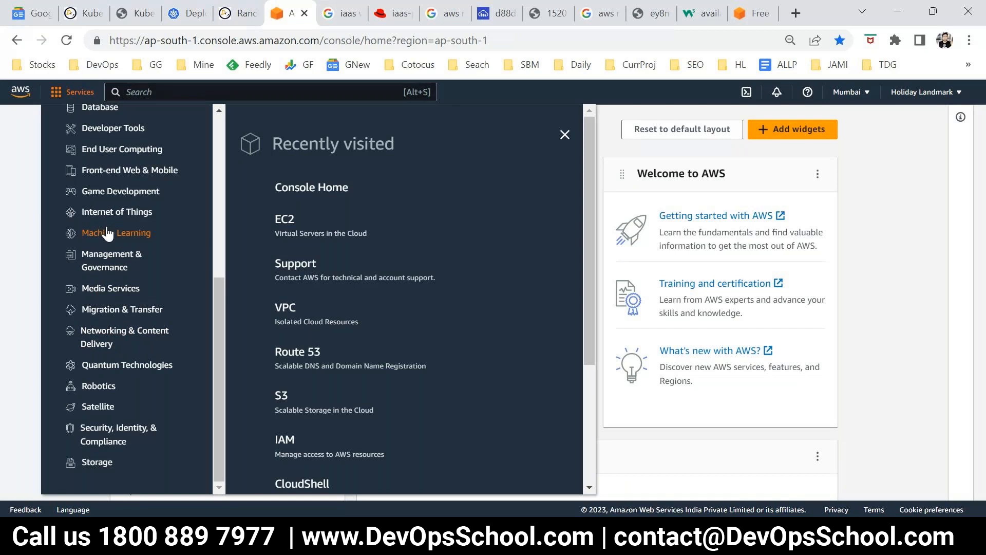
scroll(117, 221, up, 1)
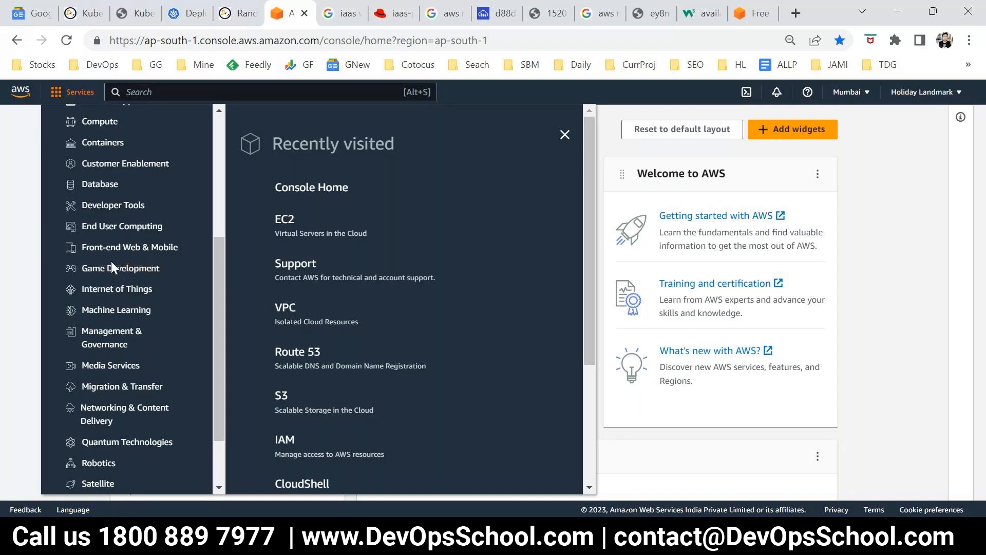
scroll(130, 256, up, 1)
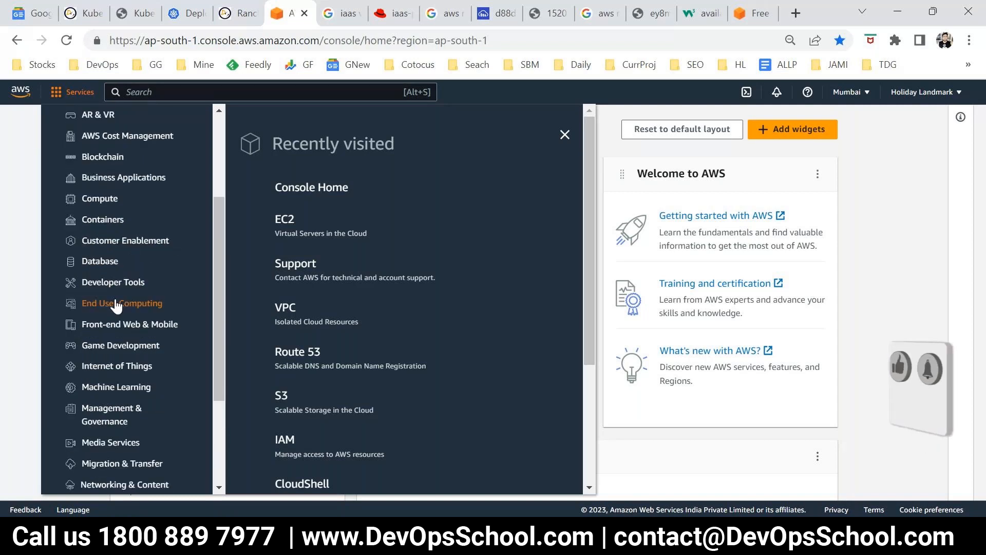
scroll(103, 306, up, 1)
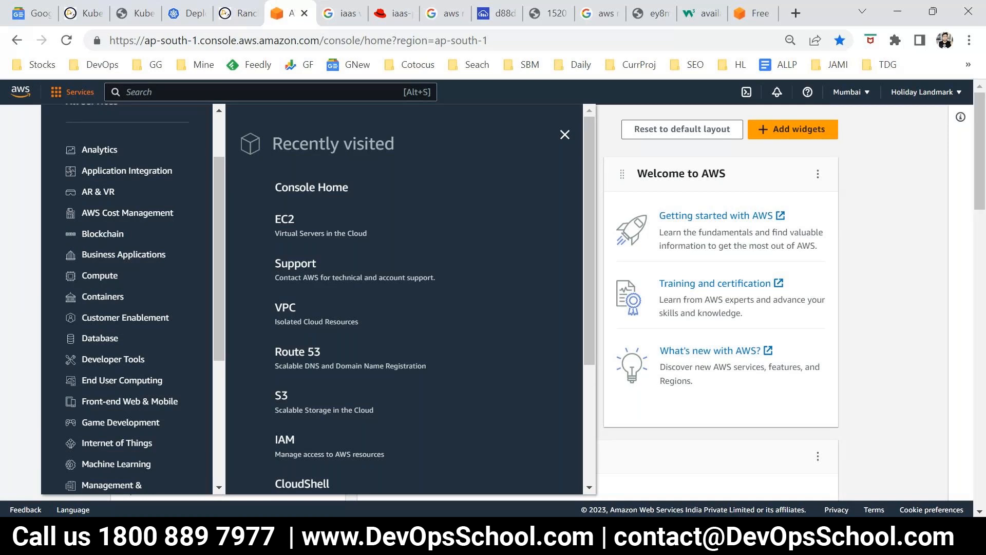
Switch to the Notepad notes and highlight the line "Compute = vm".
click(480, 535)
click(647, 457)
scroll(154, 249, up, 2)
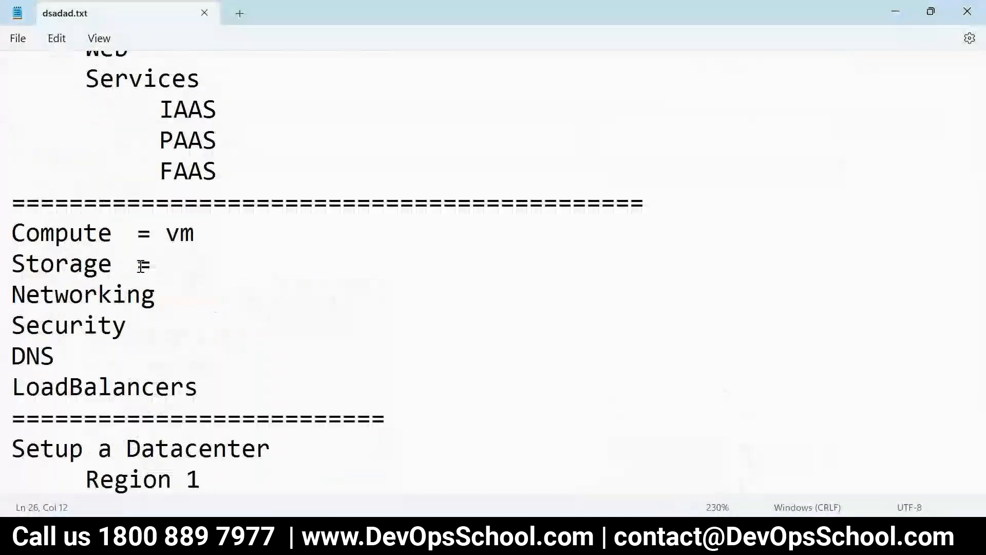
drag(199, 233, 4, 241)
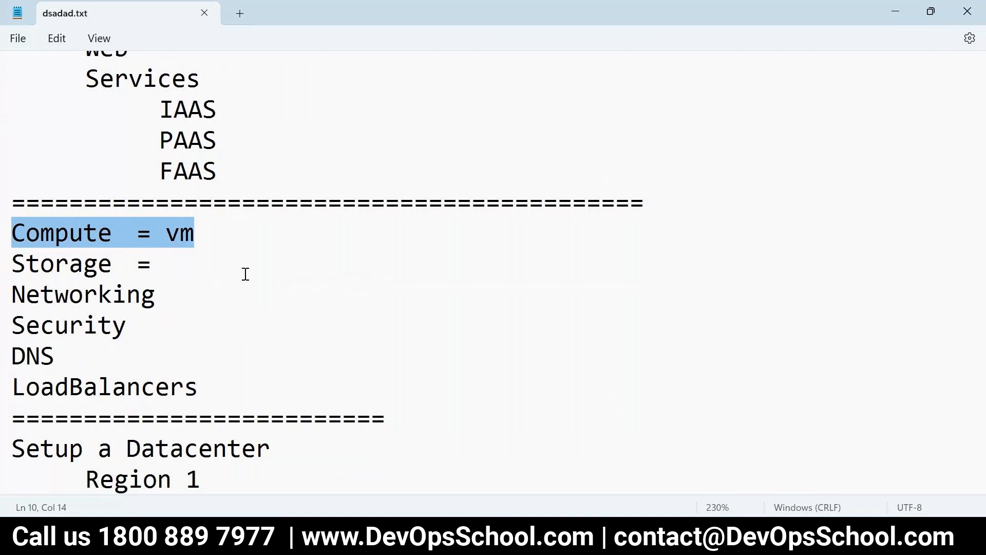
Return to the AWS console in the browser, show the Compute category and examine the services it offers.
key(alt+Tab)
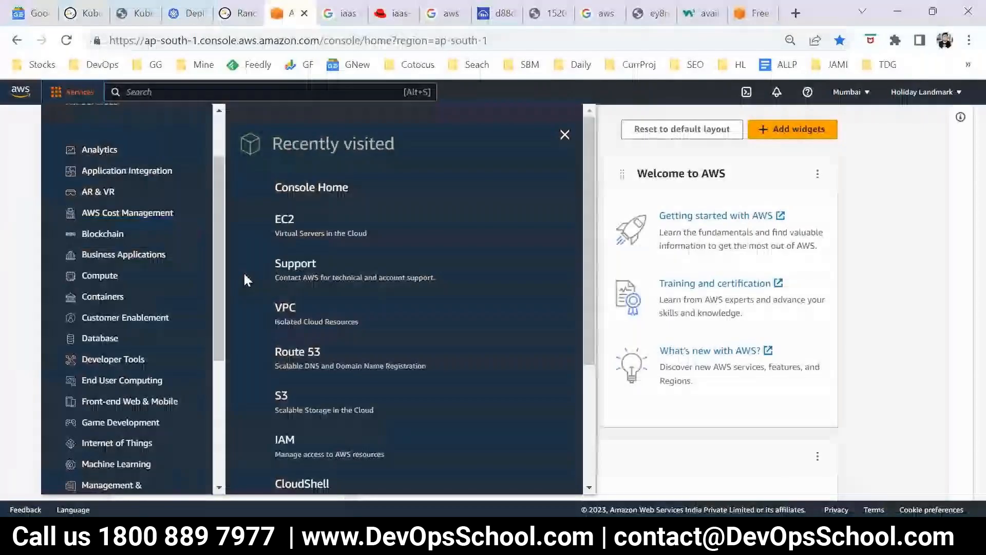
click(98, 279)
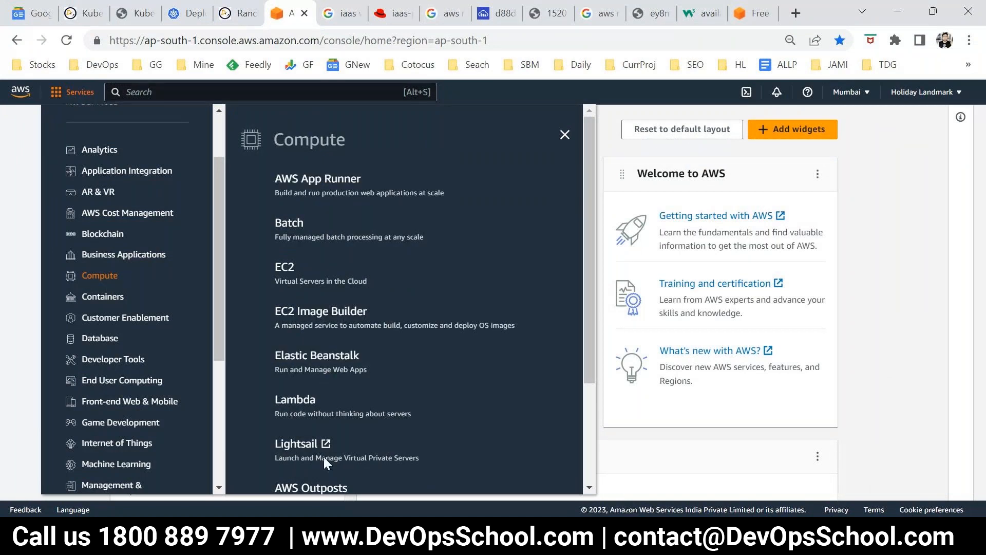
scroll(343, 355, down, 1)
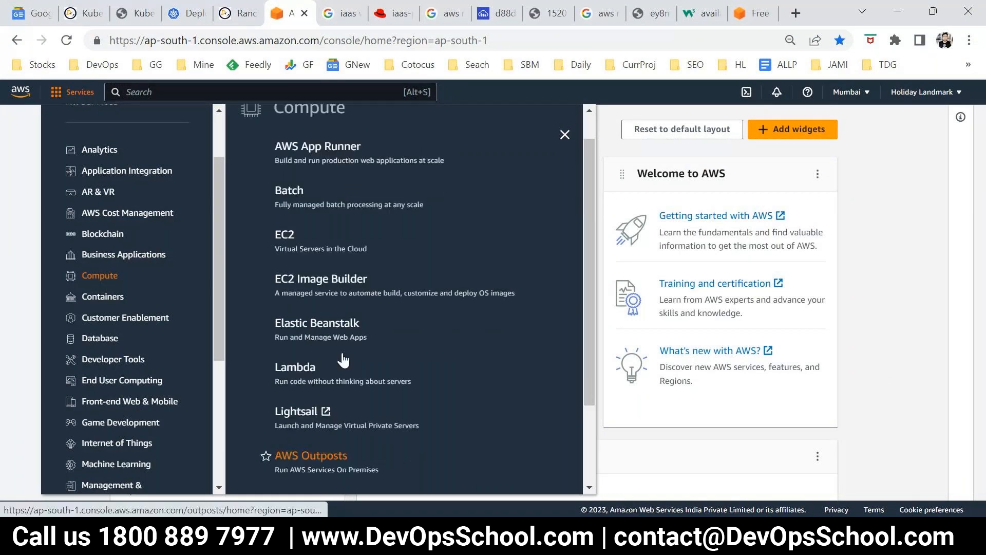
scroll(343, 360, up, 1)
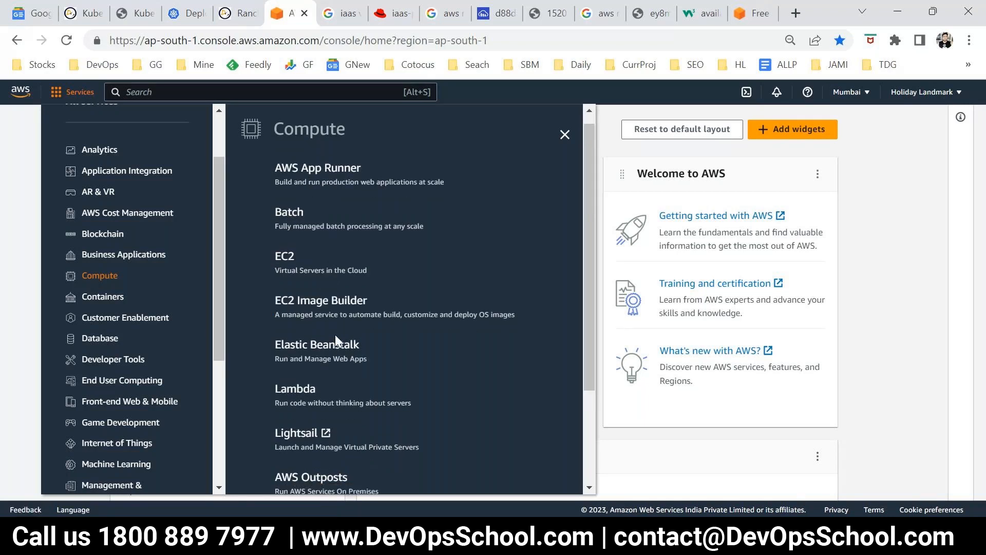
scroll(337, 340, down, 2)
scroll(337, 341, up, 2)
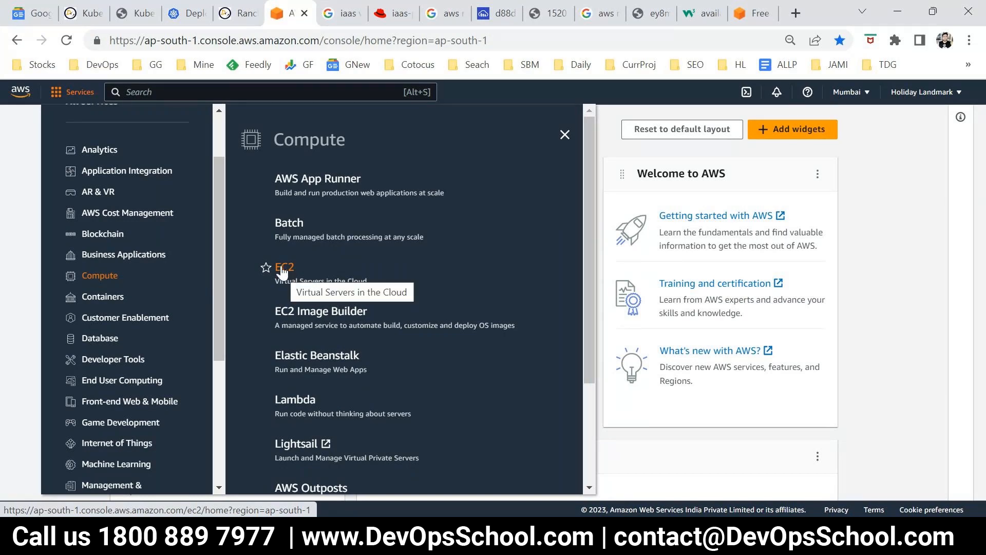
scroll(314, 409, down, 1)
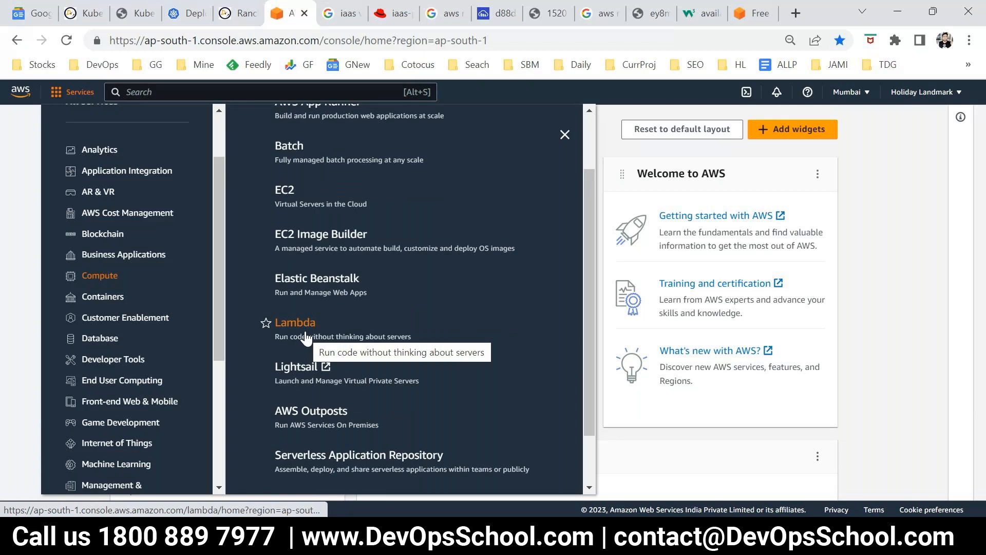
scroll(307, 339, up, 1)
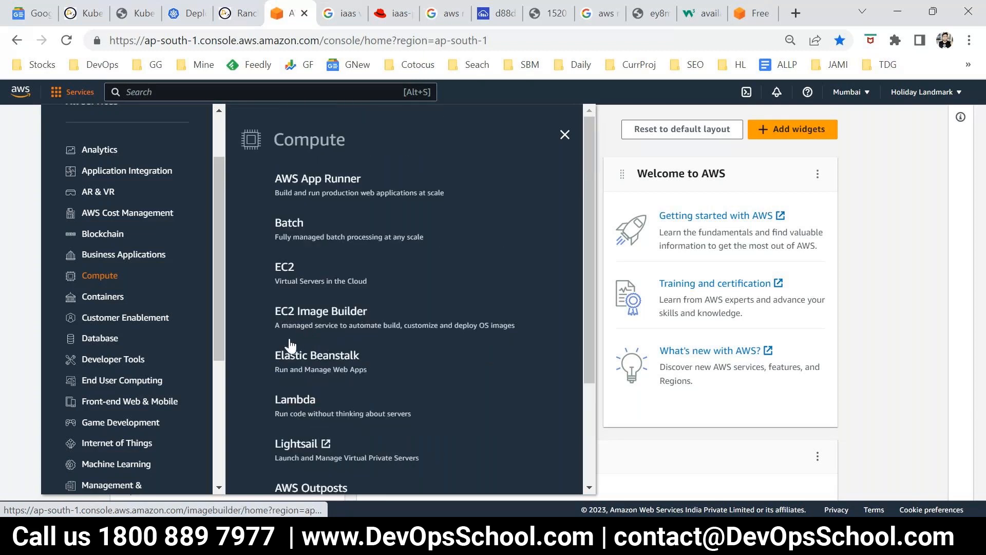
scroll(291, 344, down, 2)
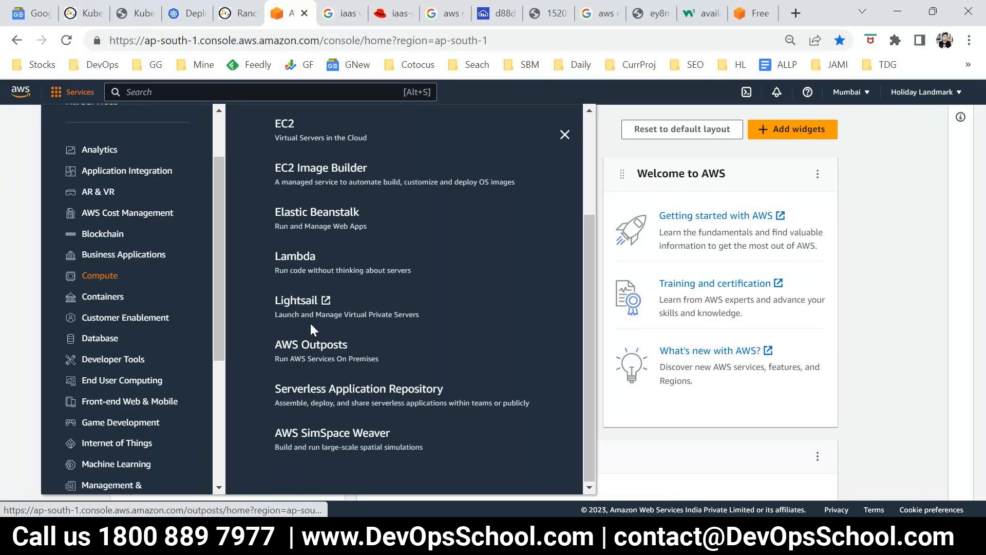
Open EC2 from the Compute services and look through its navigation sections from Instances to Auto Scaling.
click(286, 124)
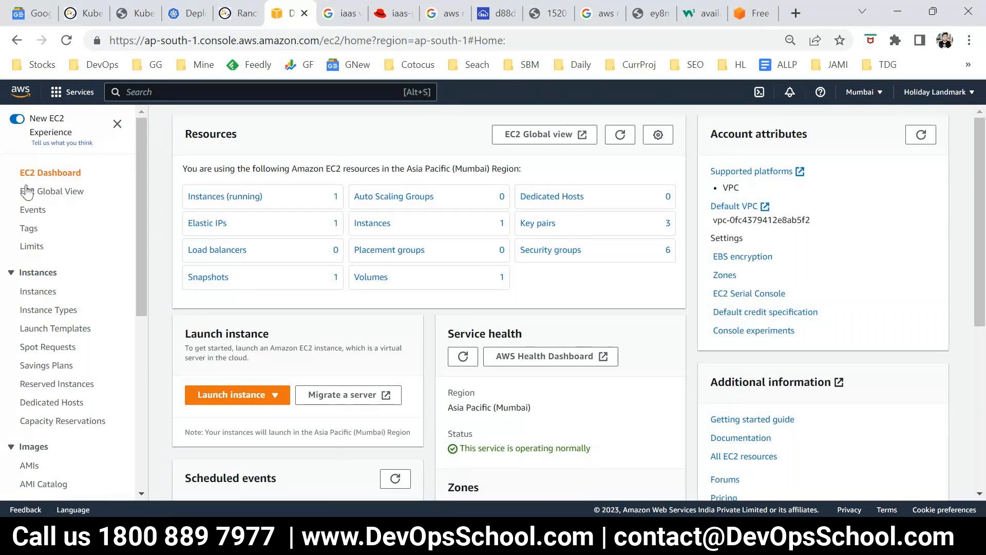
scroll(53, 327, down, 5)
scroll(53, 328, up, 3)
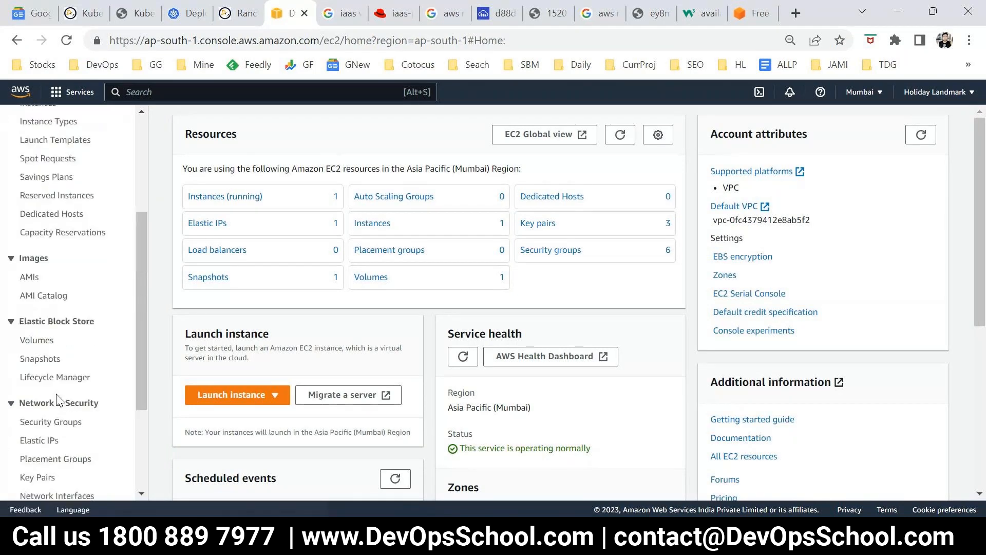
scroll(54, 370, down, 2)
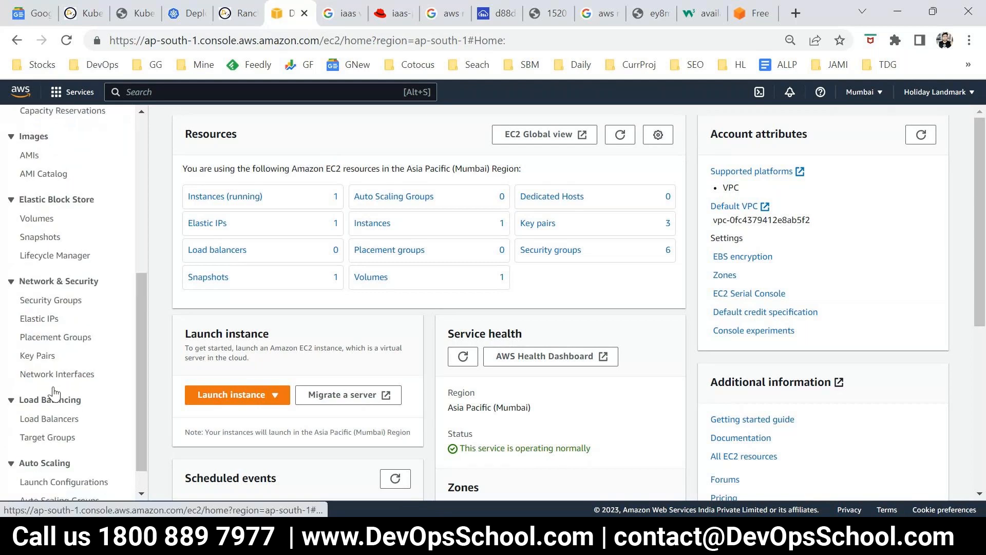
scroll(54, 395, down, 1)
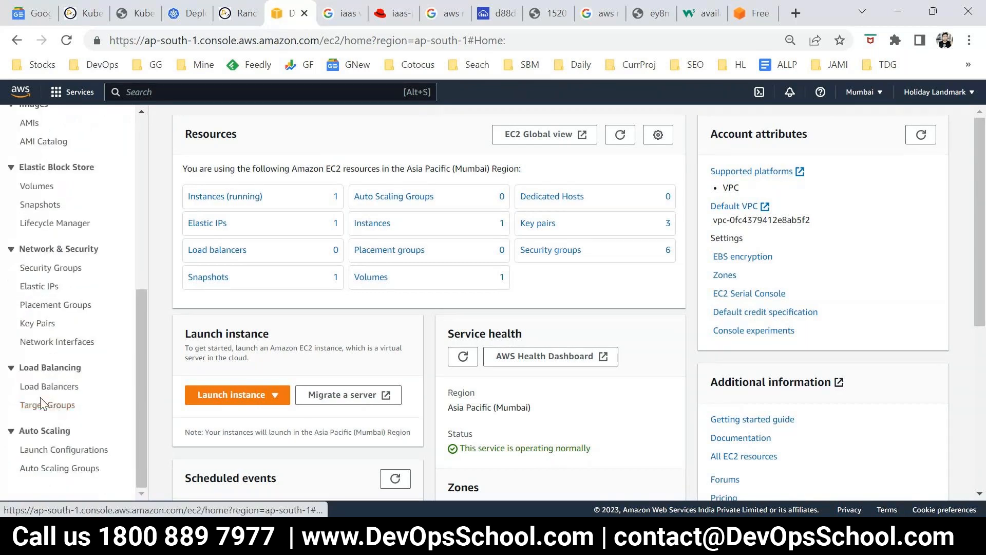
scroll(43, 404, up, 5)
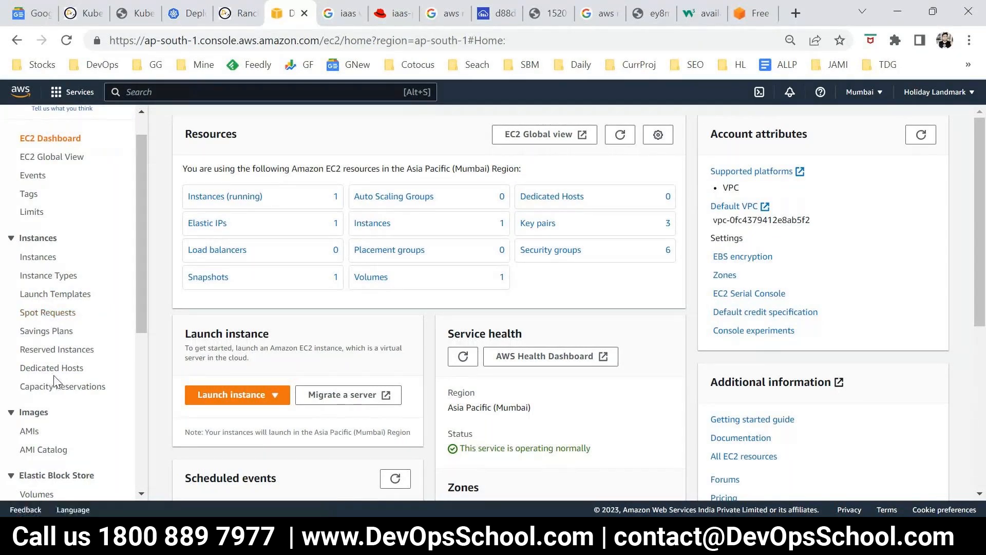
Look through the EC2 navigation sections again and examine the dashboard's Resources, Service health and Zones information.
scroll(94, 346, up, 1)
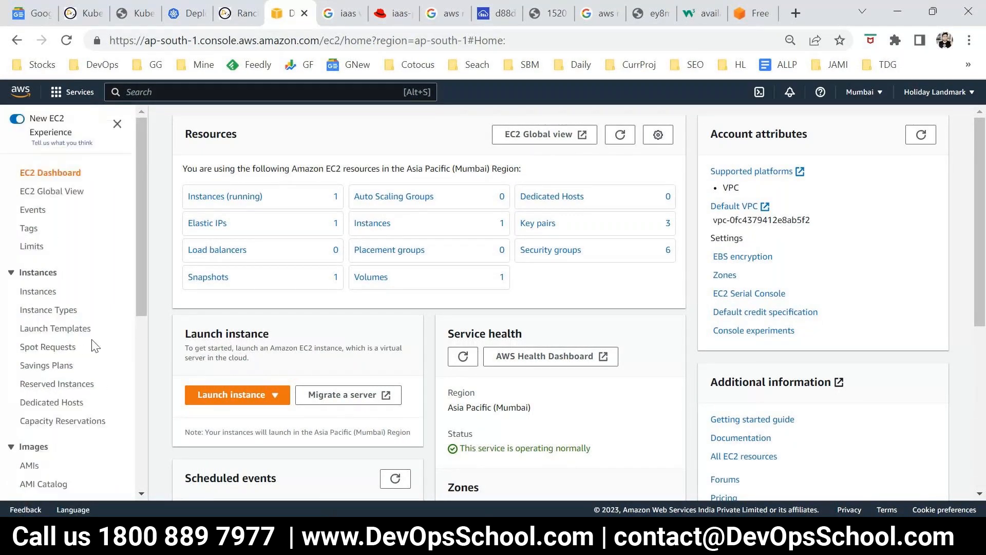
scroll(90, 365, down, 3)
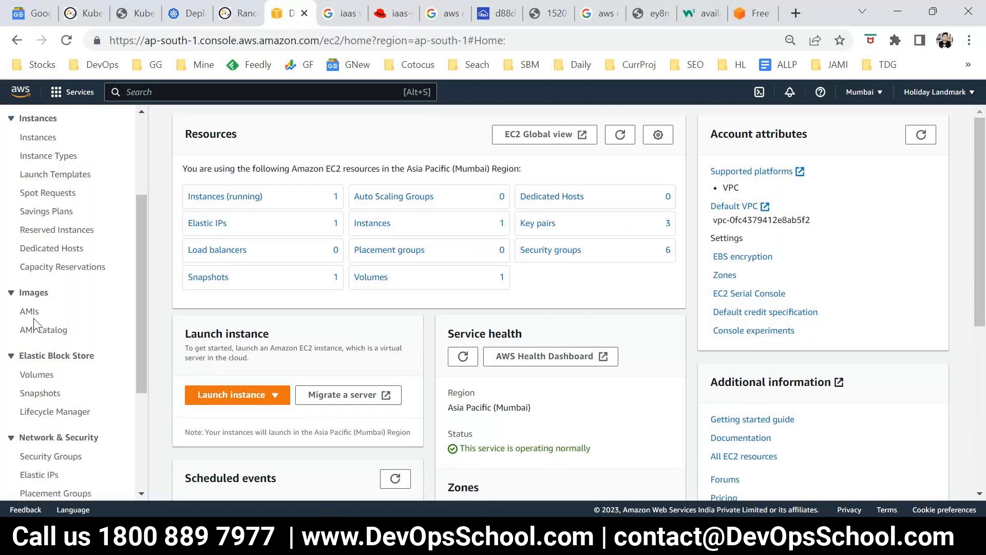
scroll(45, 233, down, 3)
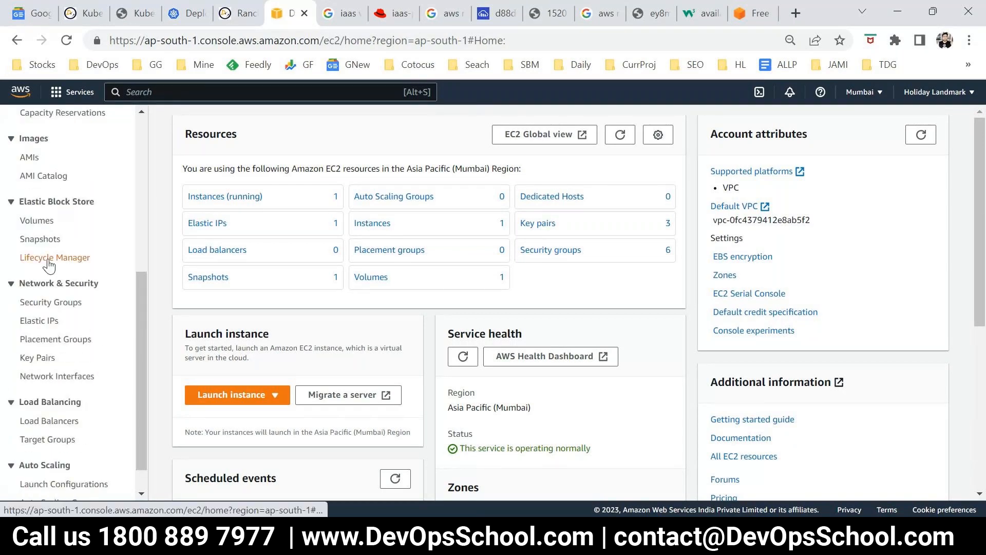
scroll(80, 397, up, 6)
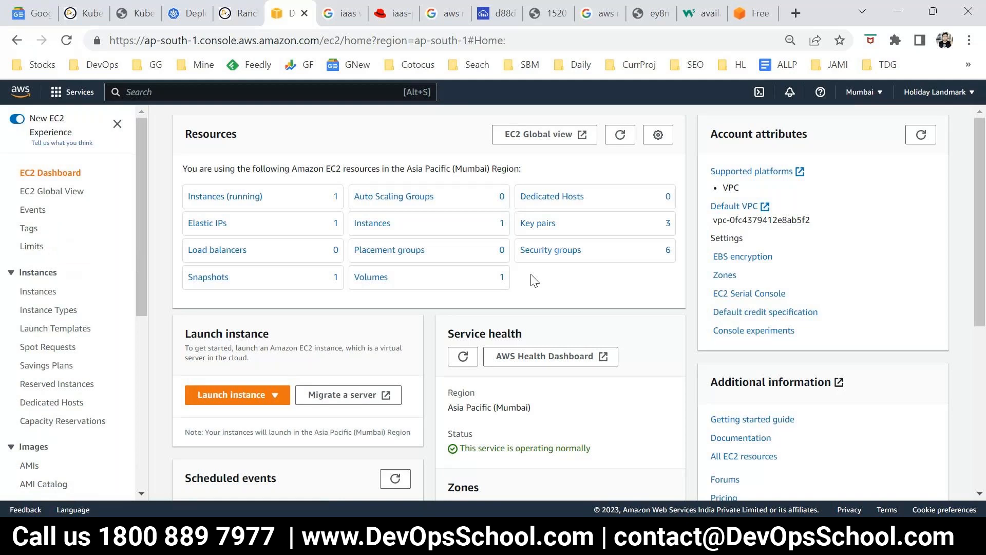
drag(237, 133, 169, 132)
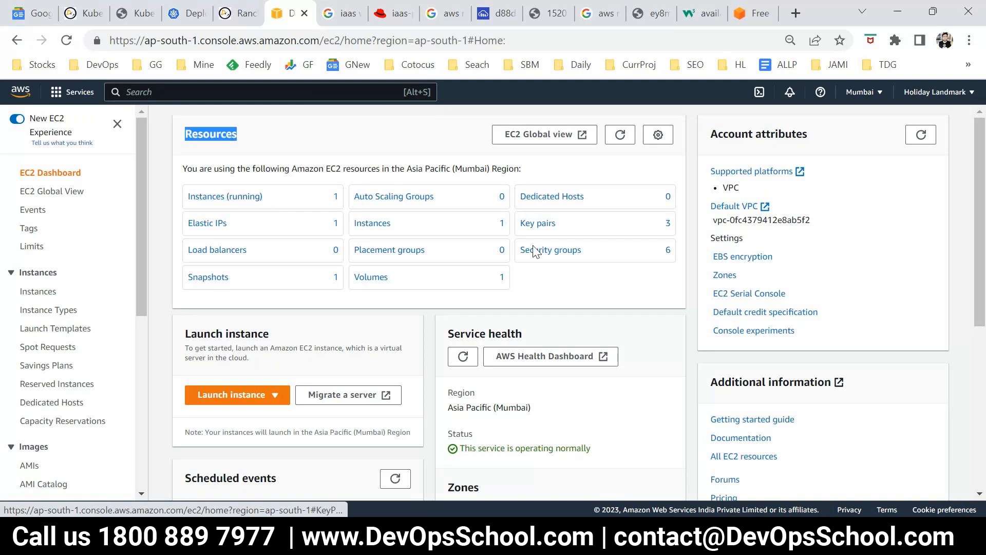
scroll(489, 418, down, 6)
scroll(519, 450, up, 5)
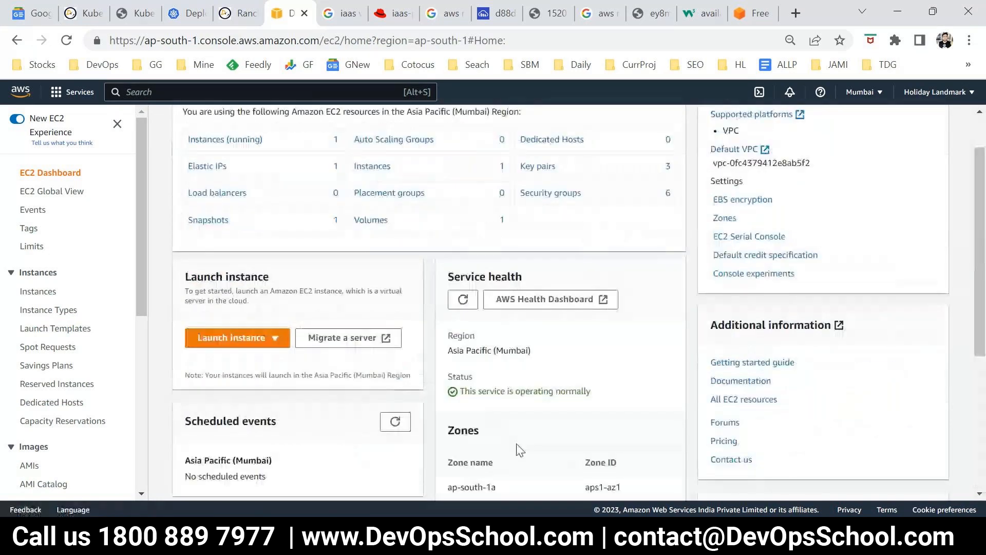
scroll(519, 450, up, 1)
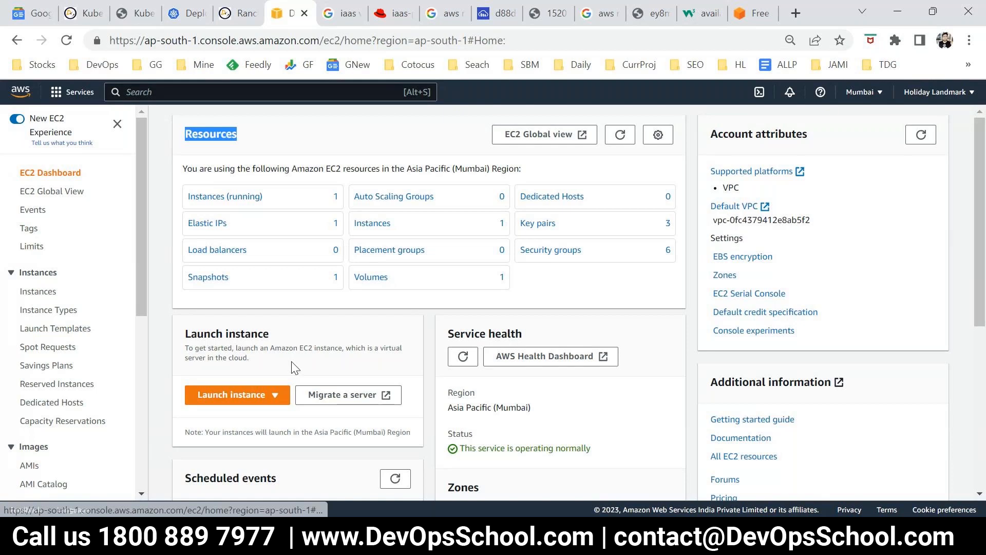
Start launching an instance from the EC2 dashboard and look through the form's image, instance type, key pair and network sections.
scroll(275, 309, down, 4)
click(242, 171)
click(226, 183)
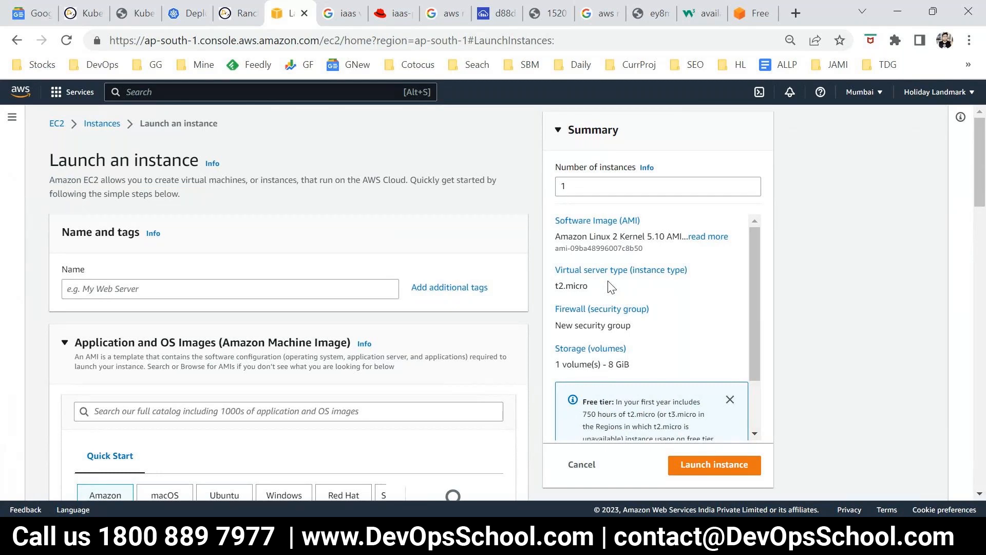
scroll(348, 302, down, 5)
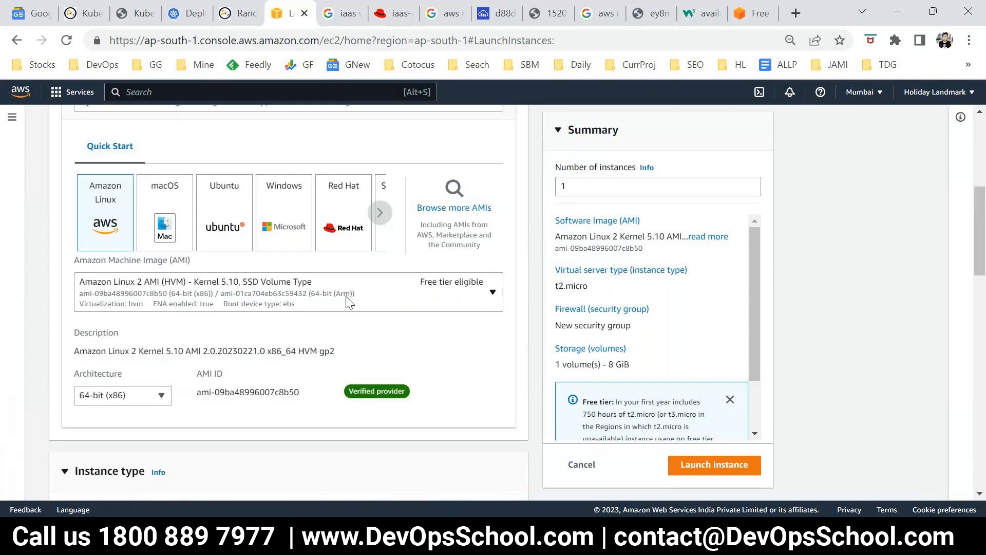
scroll(348, 302, down, 8)
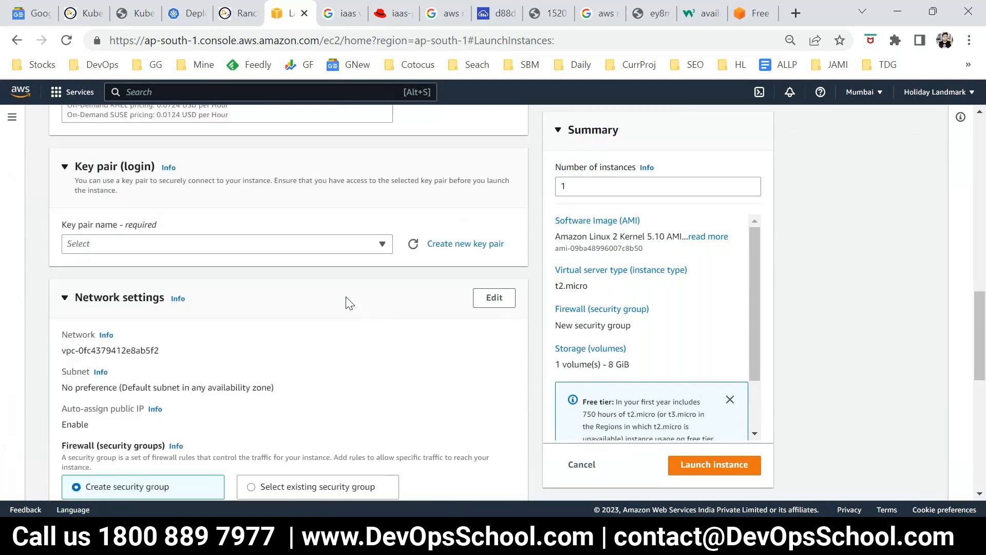
scroll(349, 302, down, 8)
scroll(346, 296, up, 5)
scroll(348, 297, up, 10)
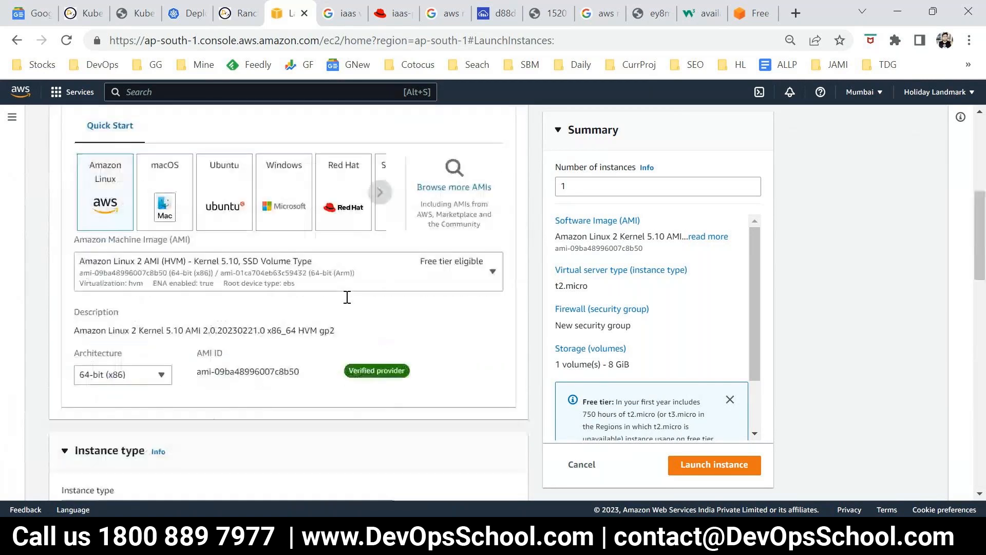
scroll(348, 297, up, 5)
Name the new instance "linux" and highlight the entered name.
click(173, 286)
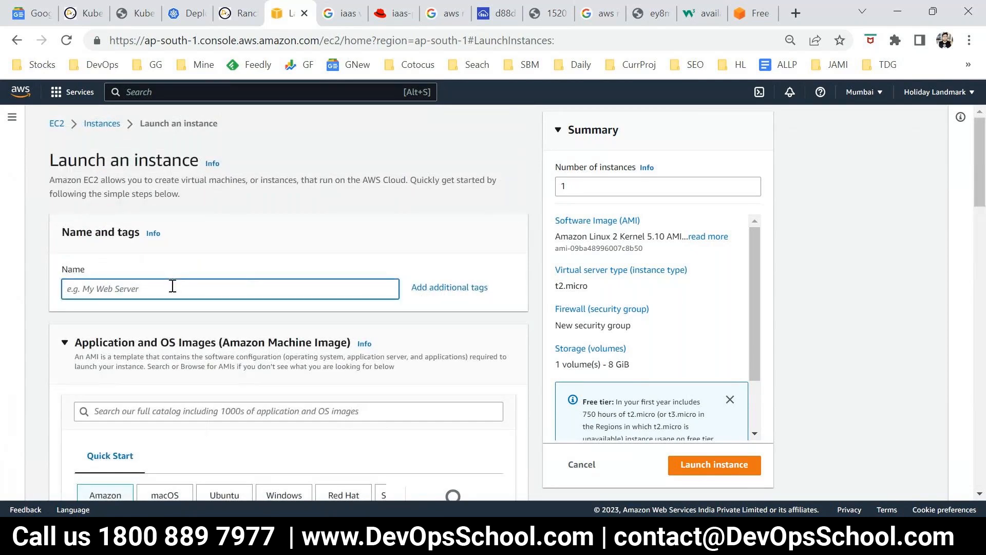
text(linux)
drag(173, 286, 64, 283)
Review the Quick Start operating system images and choose Ubuntu with the Ubuntu Server 22.04 LTS AMI.
scroll(417, 365, down, 3)
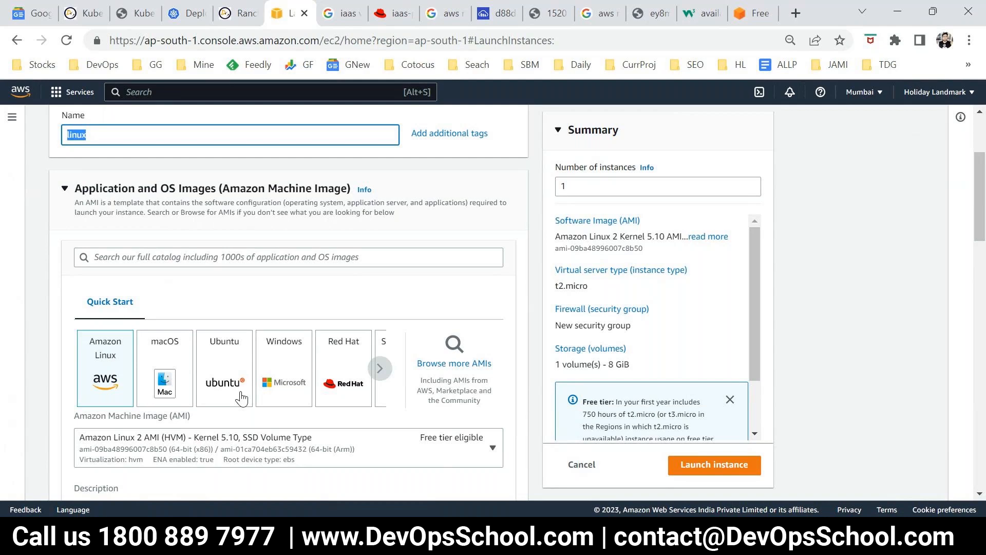
scroll(386, 378, down, 1)
scroll(389, 378, down, 3)
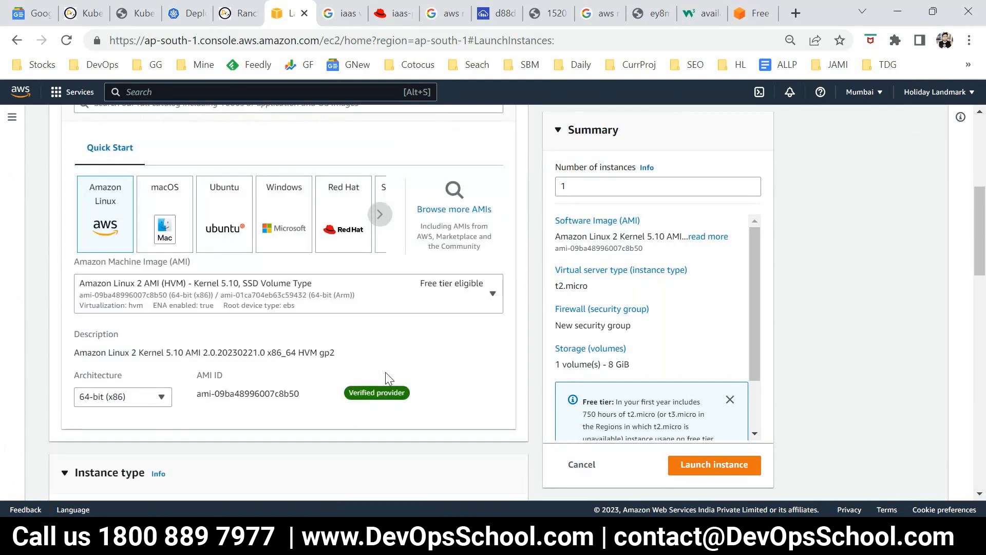
scroll(389, 379, up, 2)
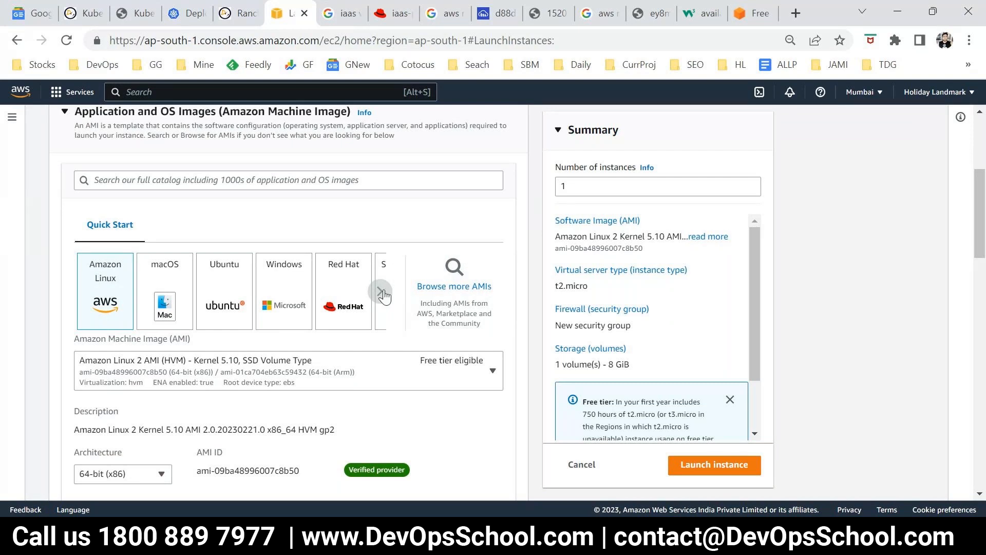
click(222, 290)
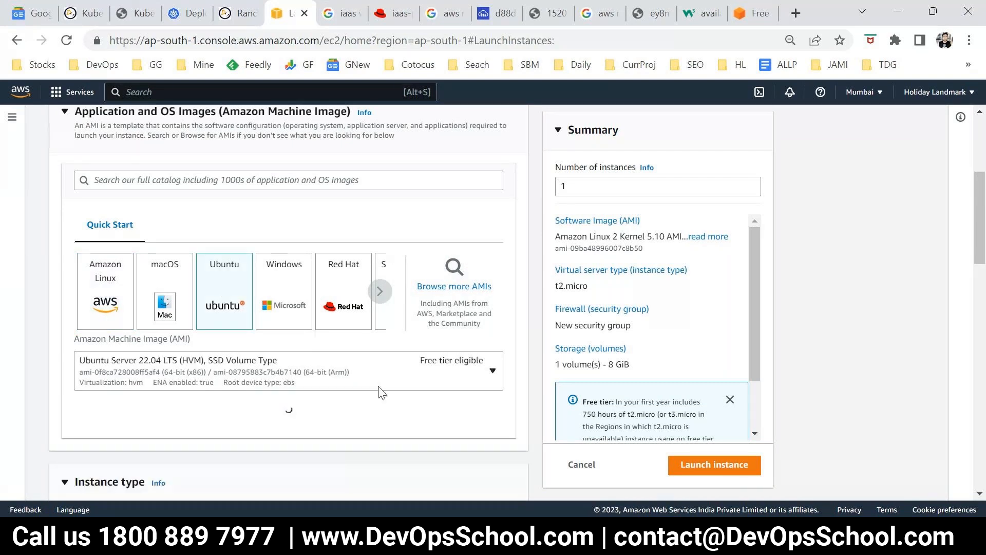
scroll(375, 406, down, 3)
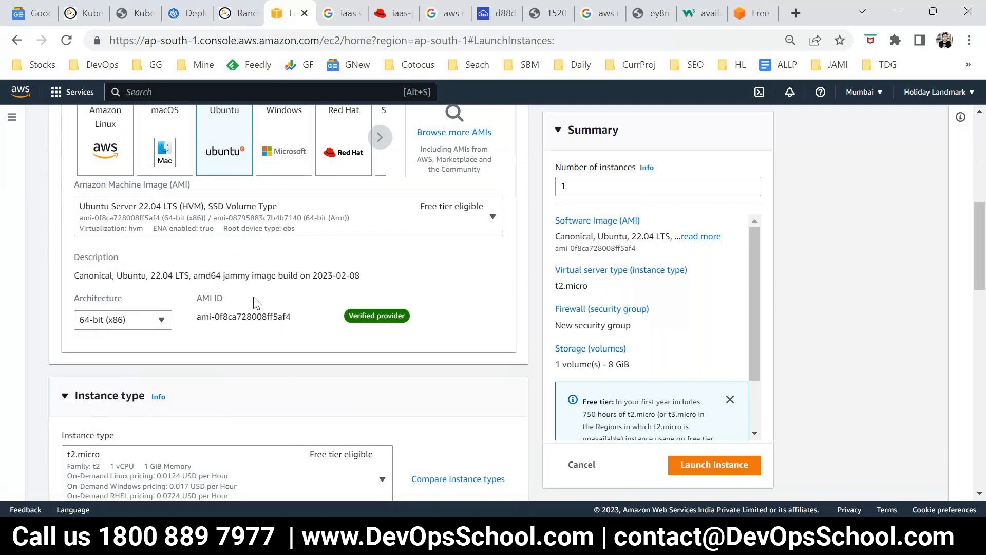
scroll(480, 249, up, 3)
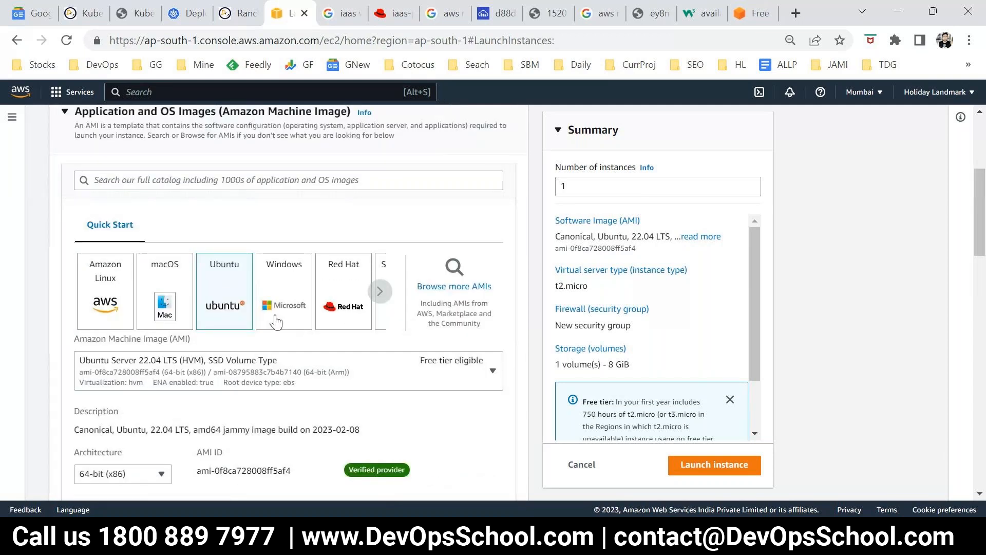
Browse the instance type list, comparing vCPUs, memory and hourly pricing of the t2 sizes, and close the list.
scroll(276, 321, down, 6)
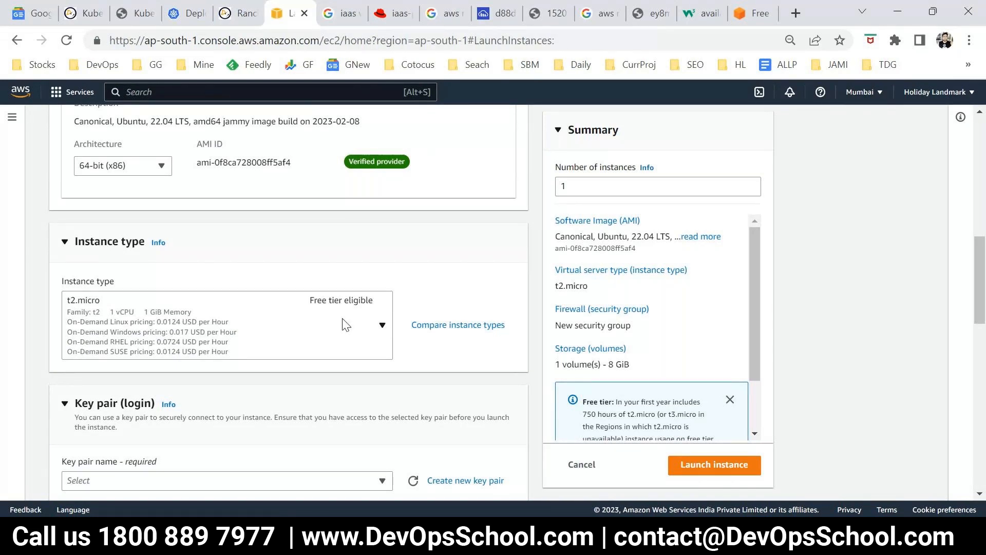
click(378, 327)
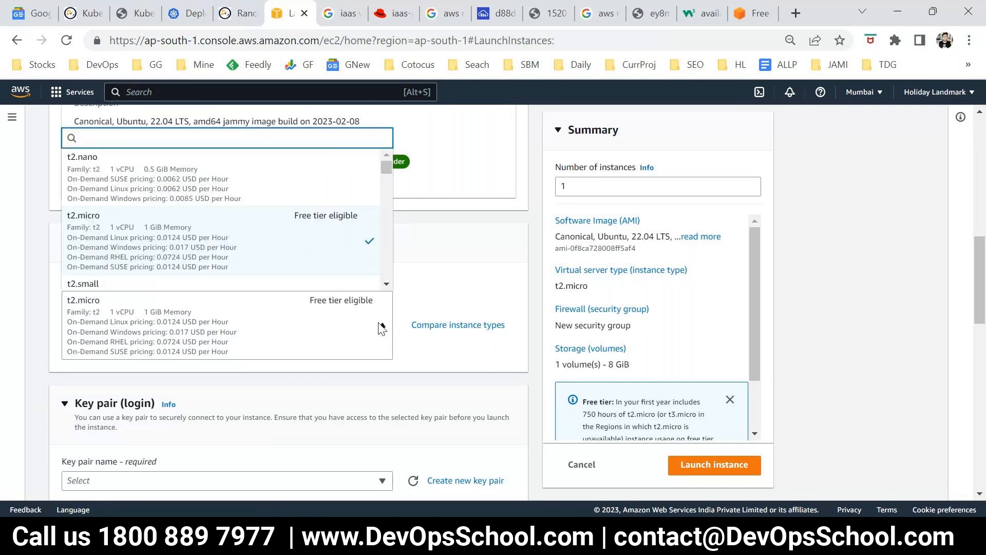
scroll(196, 212, down, 3)
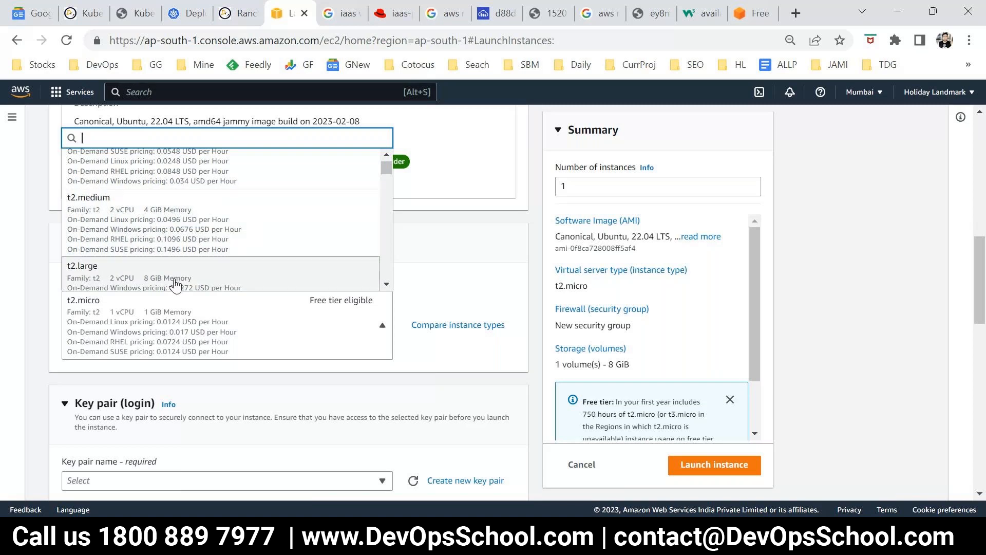
scroll(176, 285, down, 1)
scroll(176, 286, down, 1)
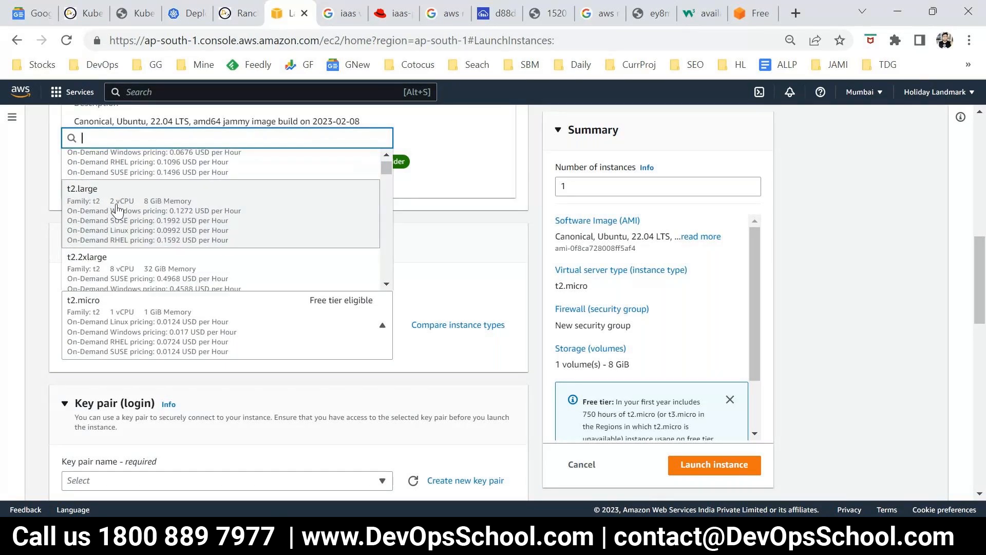
scroll(165, 242, down, 2)
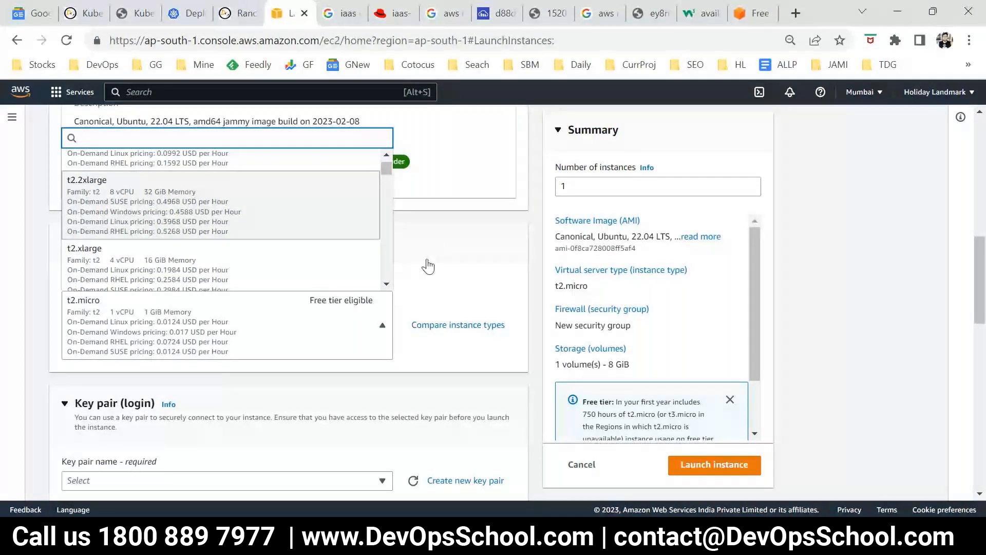
click(3, 263)
Create a new key pair for the instance named "demo", with RSA type and .pem private key format.
scroll(304, 337, down, 5)
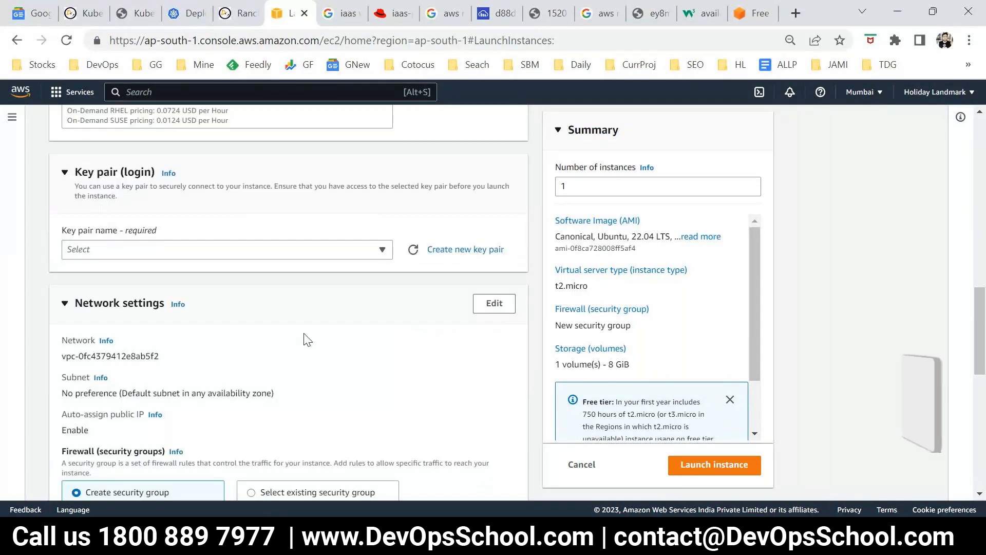
scroll(304, 335, up, 2)
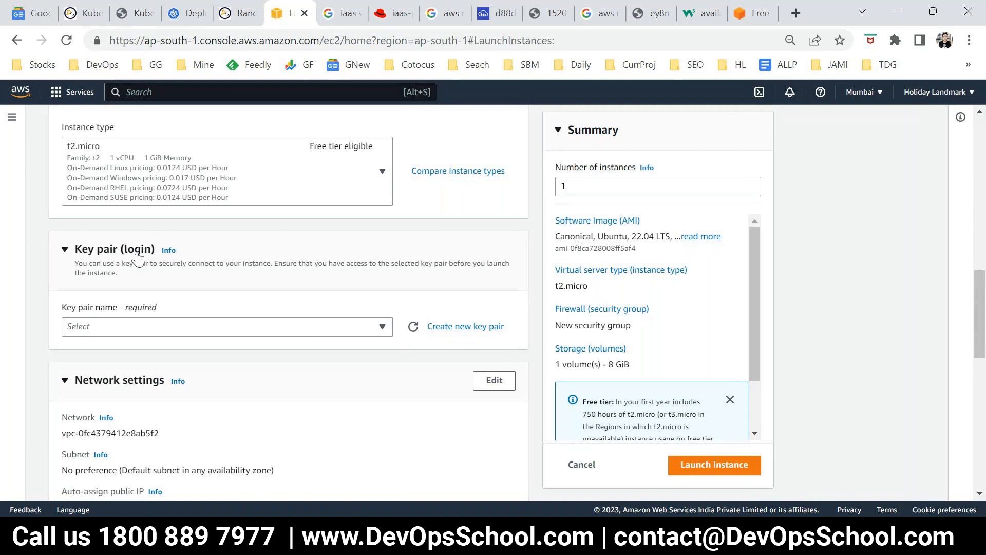
click(460, 332)
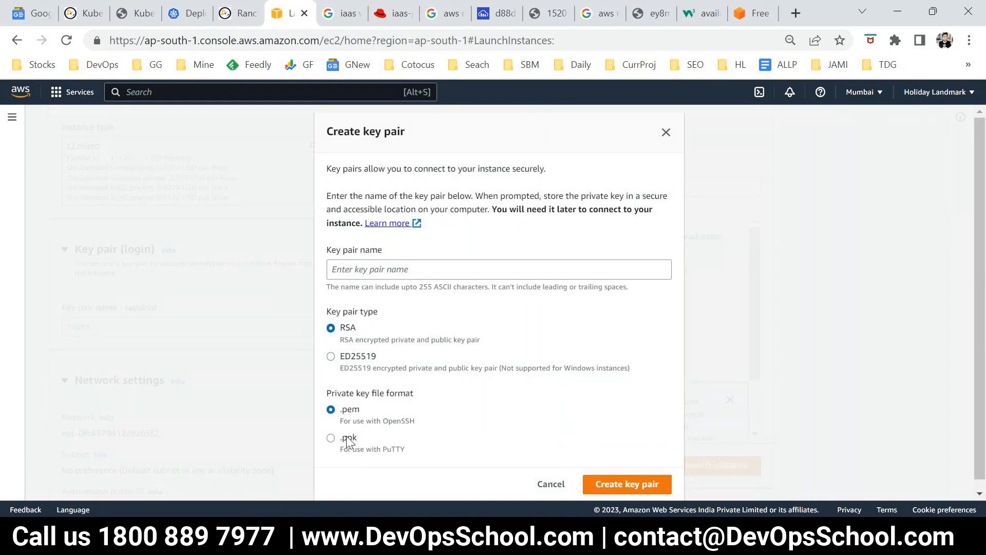
click(374, 274)
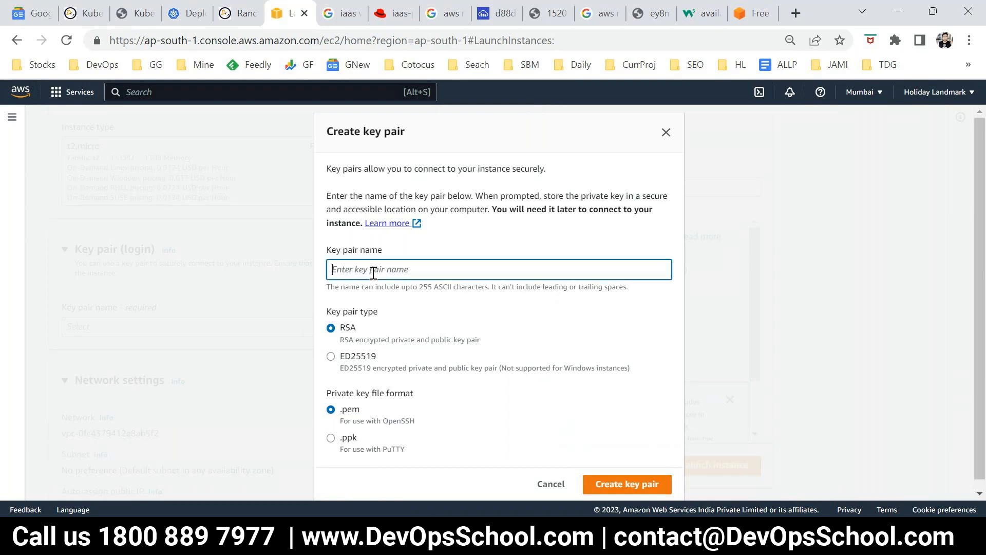
text(demo)
click(627, 493)
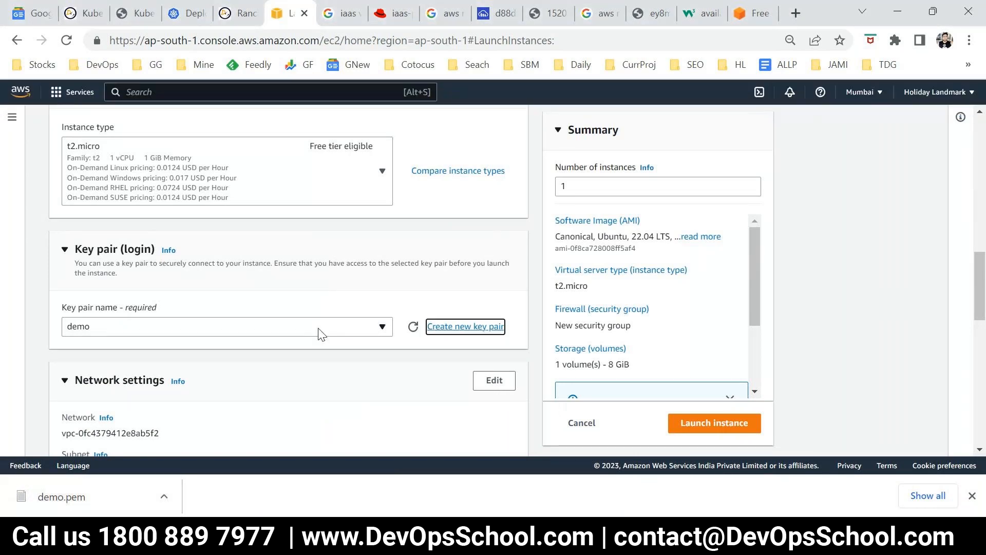
Examine the Network settings, highlighting the network and subnet entries and reading the security group's SSH, HTTPS and HTTP rules.
scroll(144, 326, down, 1)
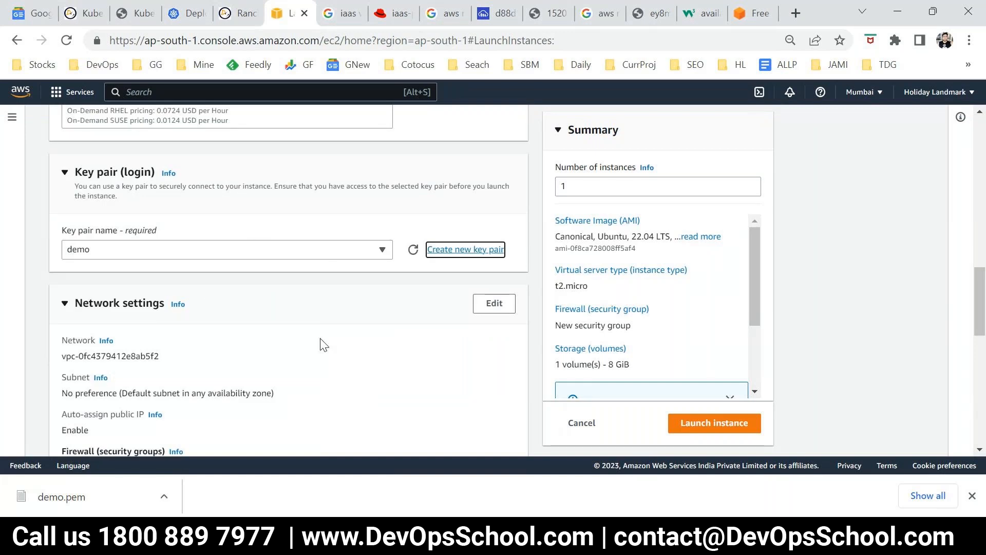
scroll(323, 344, down, 1)
scroll(238, 359, up, 1)
scroll(285, 348, down, 3)
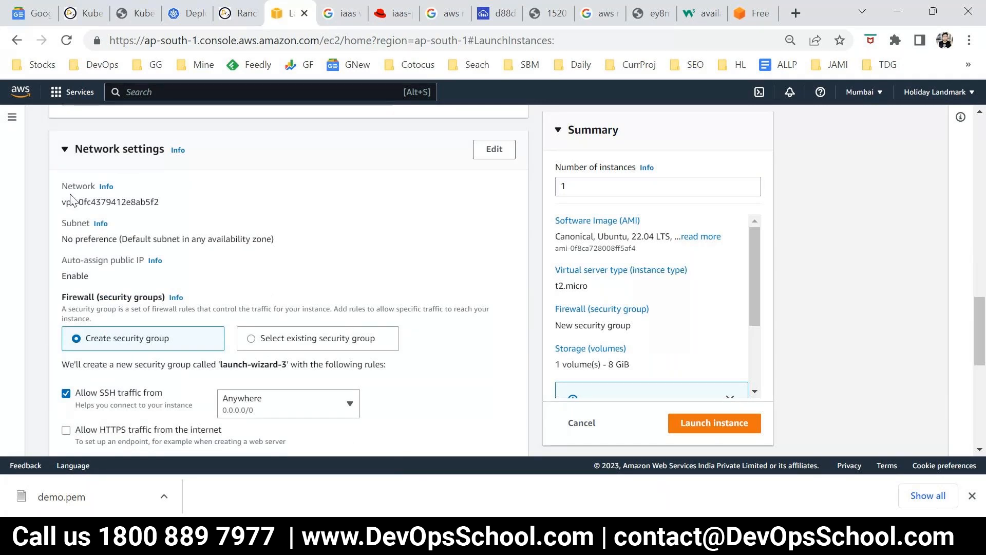
drag(75, 239, 127, 239)
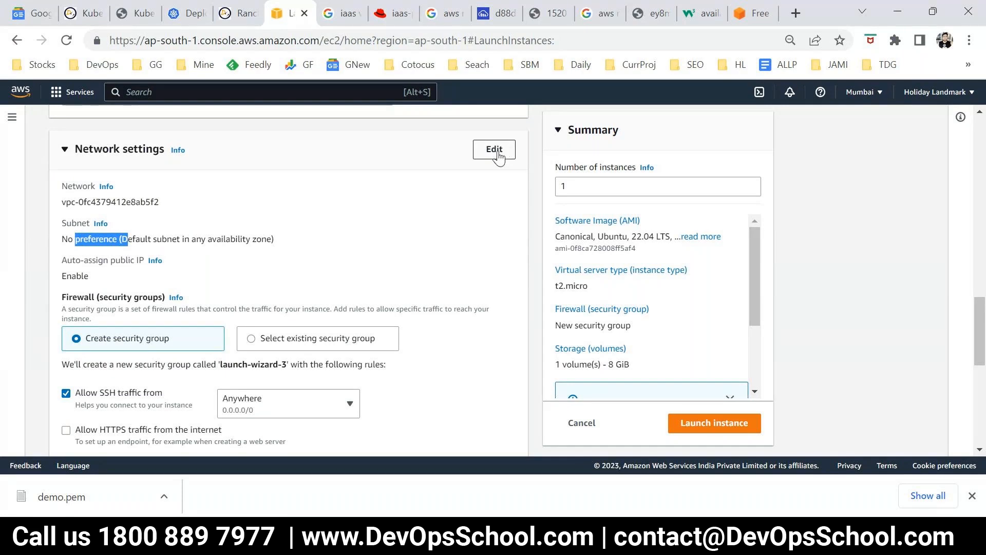
triple_click(248, 213)
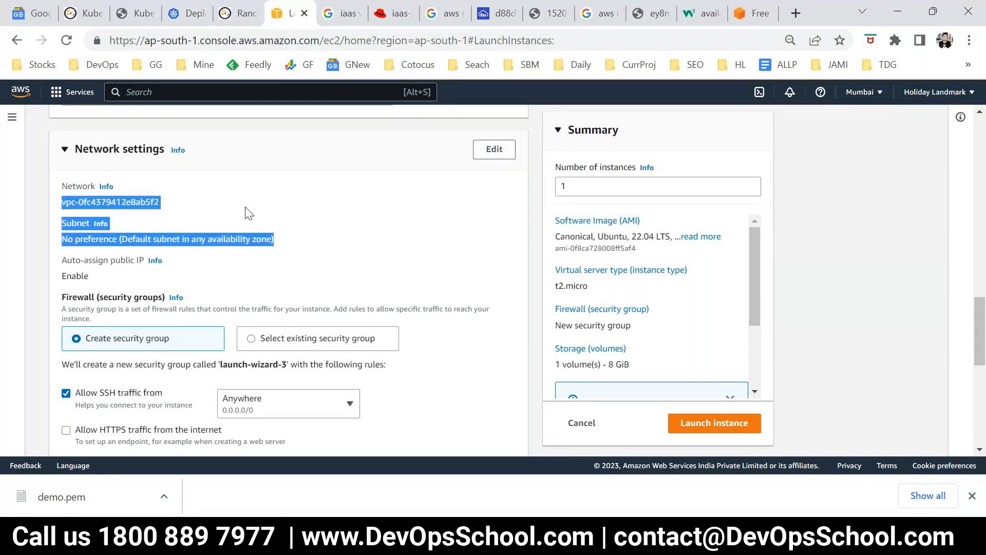
scroll(337, 271, down, 1)
scroll(337, 271, down, 1)
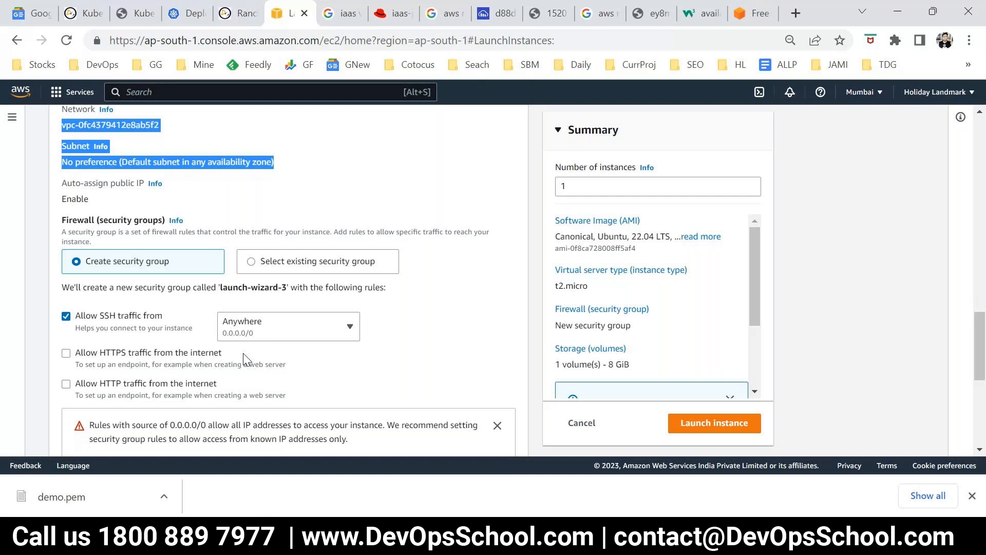
key(super)
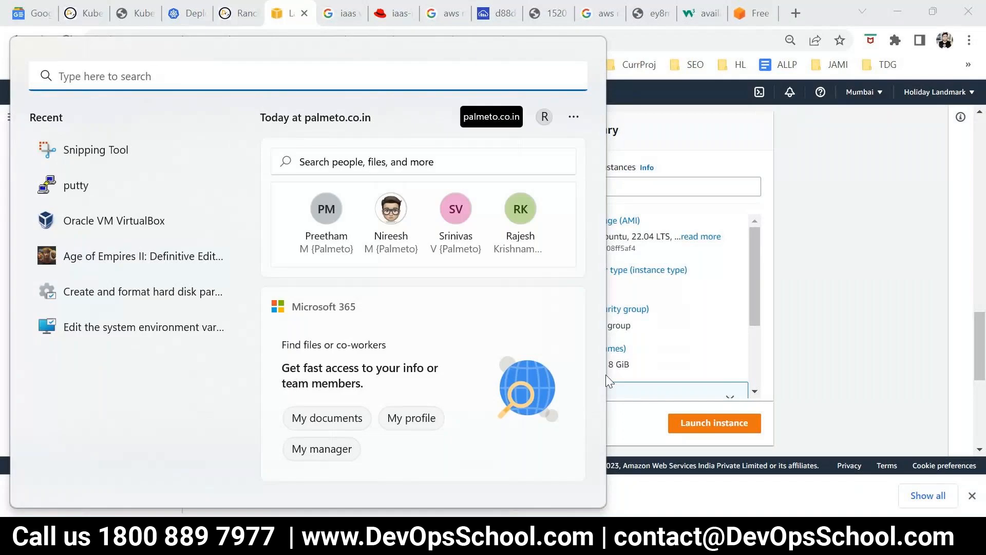
click(811, 351)
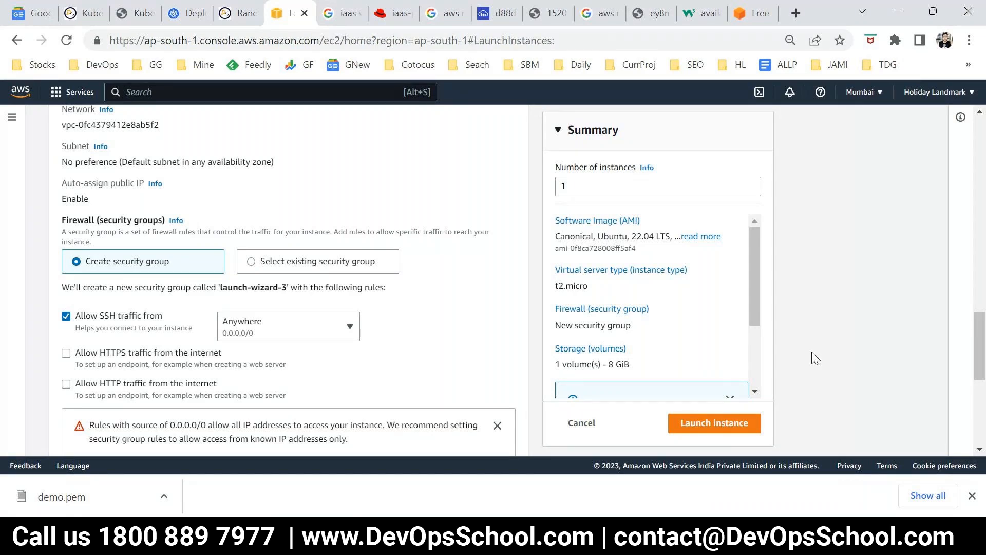
Search Windows for the firewall settings and close the search without opening anything.
click(257, 538)
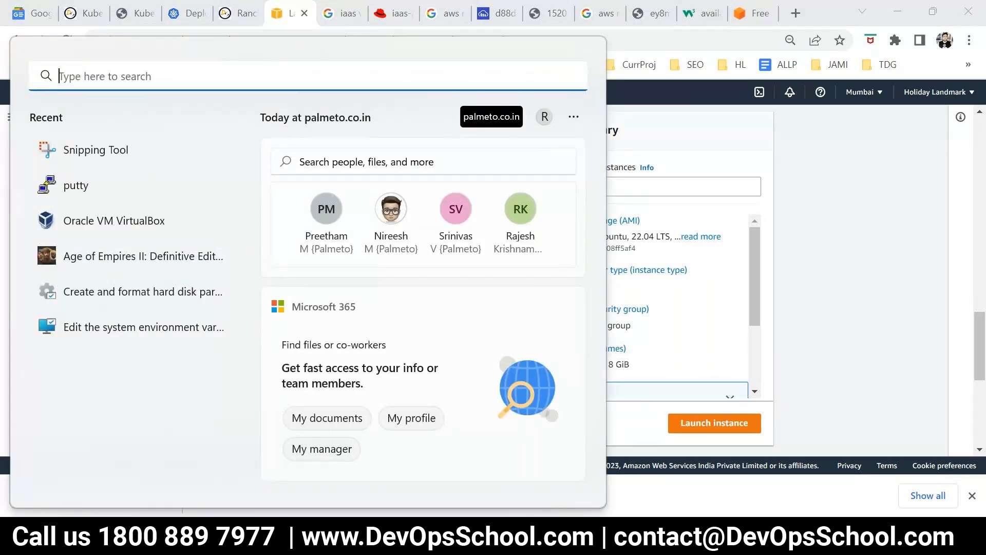
text(firewa)
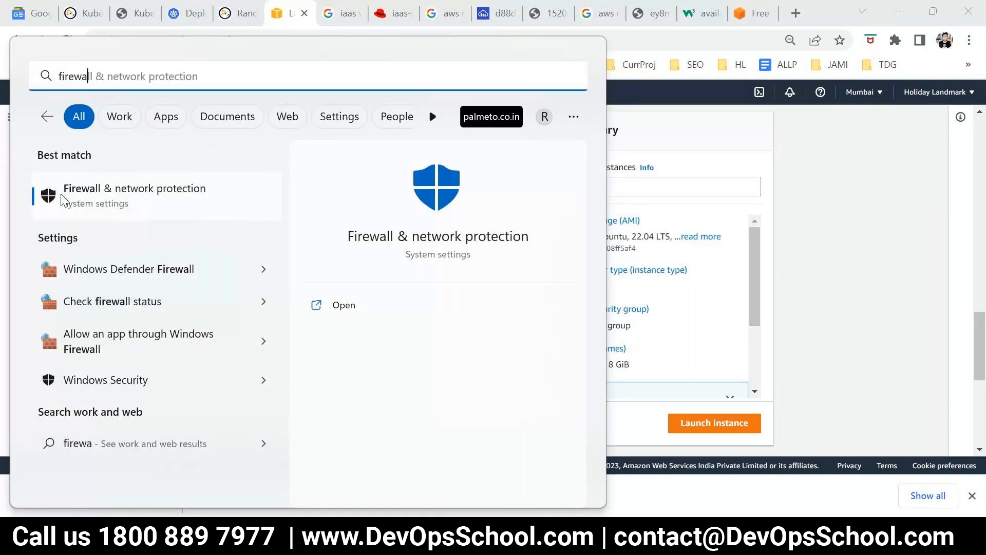
click(805, 249)
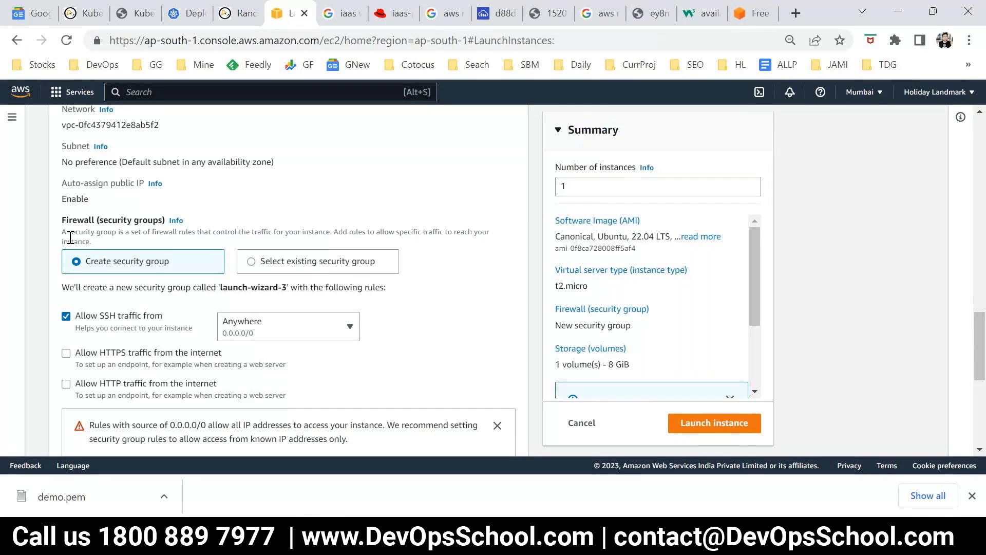
Read the Firewall (security groups) description, highlighting how its rules control traffic to the instance, and the Create security group option.
drag(65, 232, 92, 241)
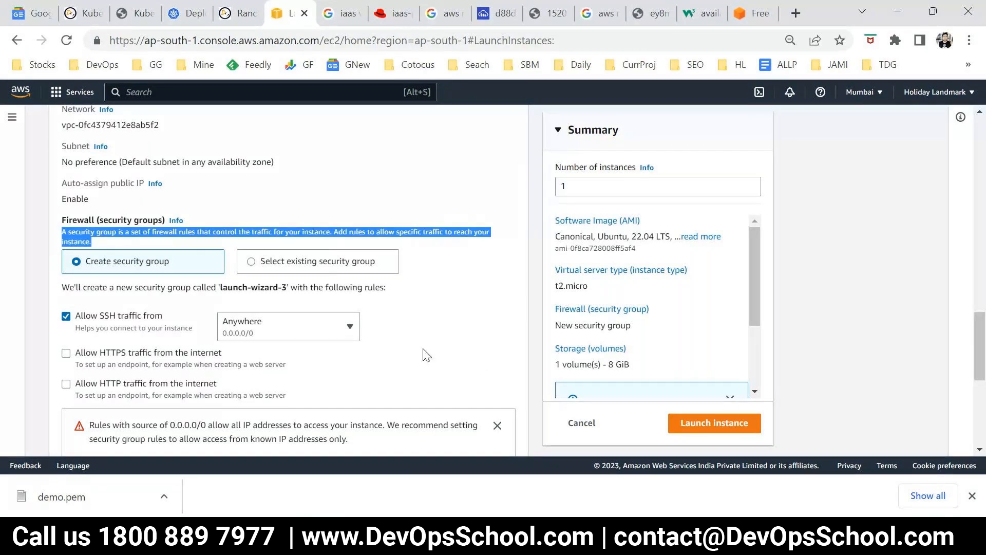
click(146, 228)
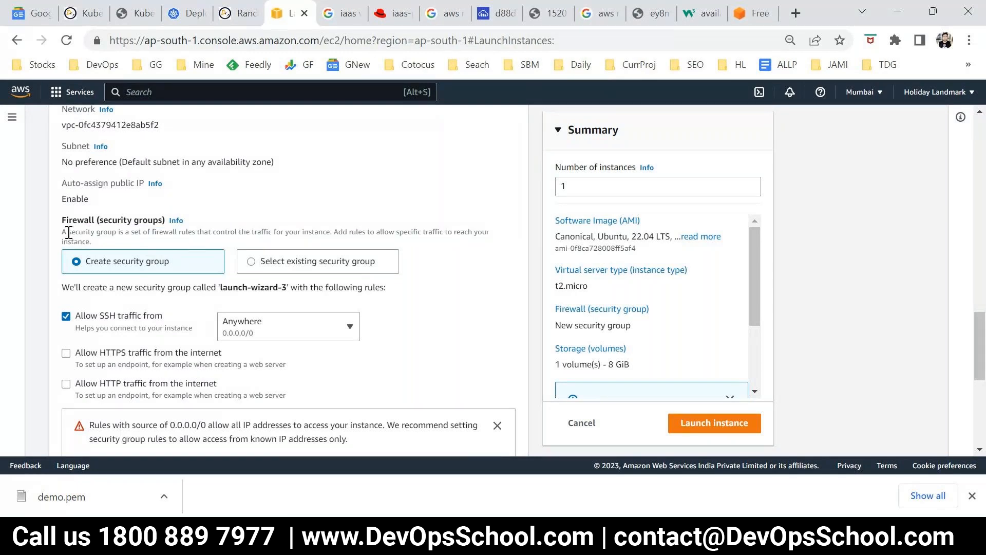
drag(129, 233, 184, 232)
click(244, 230)
drag(332, 231, 63, 231)
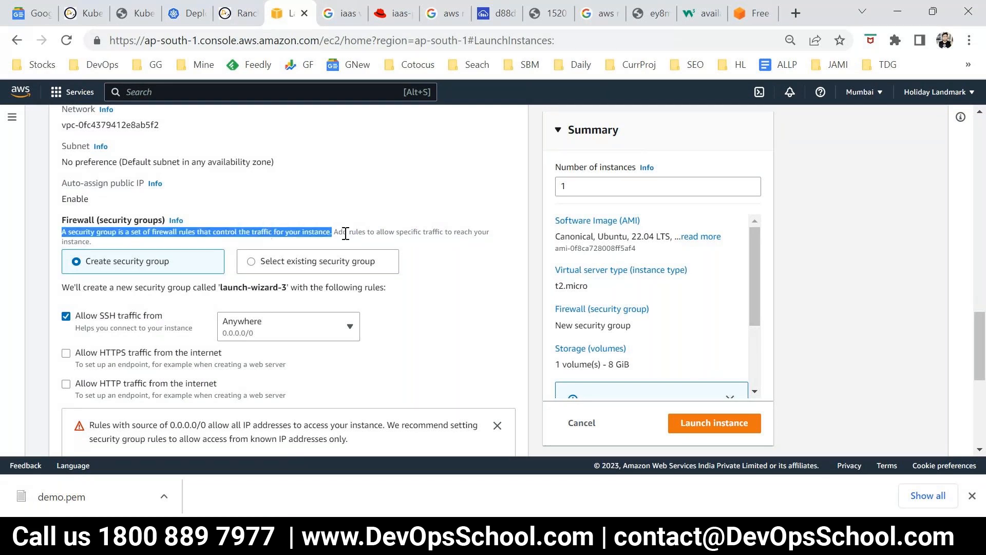
click(370, 236)
drag(370, 236, 499, 247)
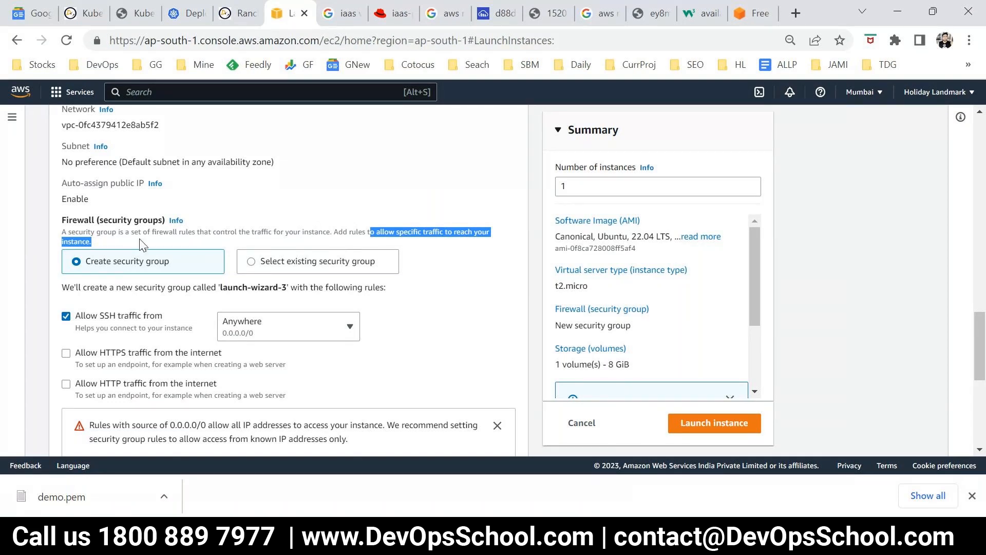
triple_click(122, 235)
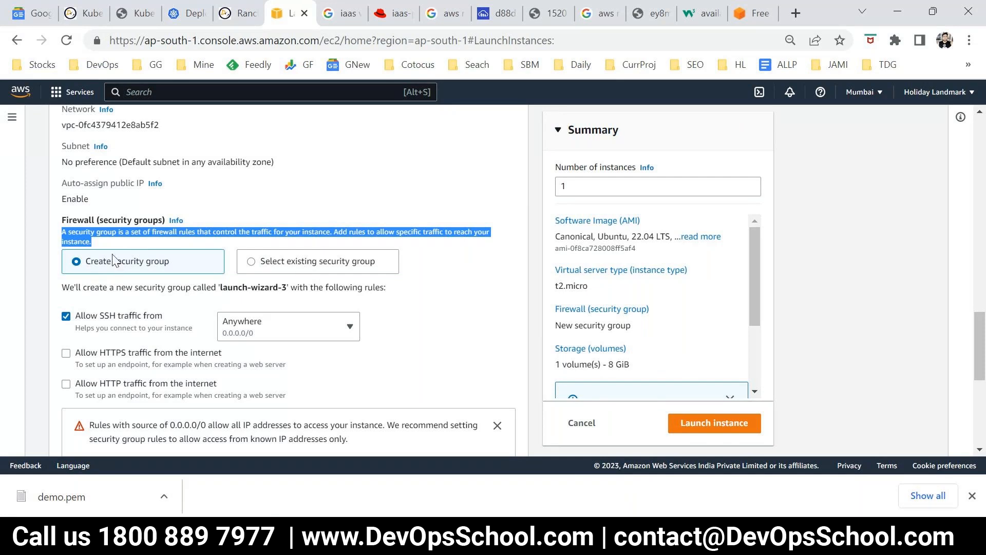
drag(113, 261, 154, 262)
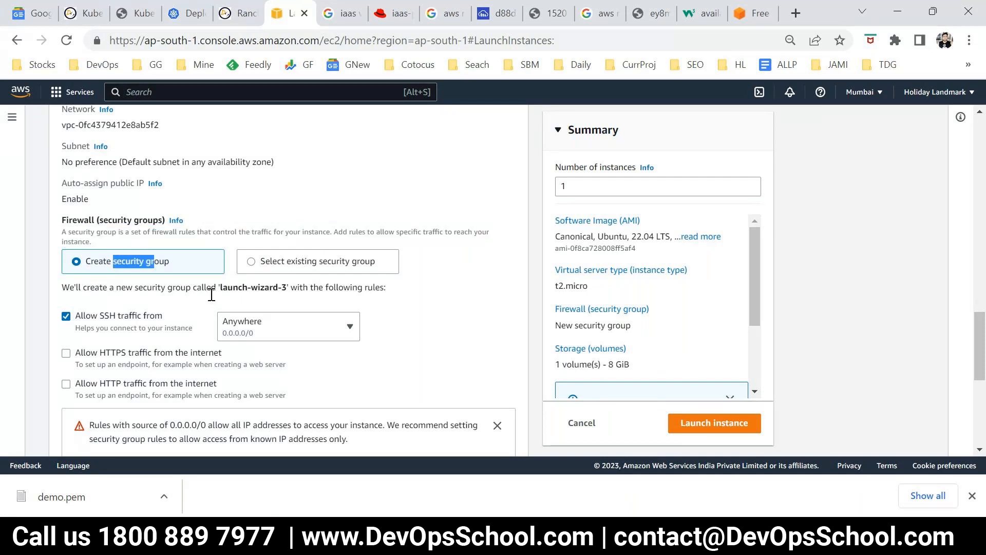
Allow HTTPS and HTTP traffic from the internet in the new security group, alongside the SSH rule.
scroll(214, 308, down, 2)
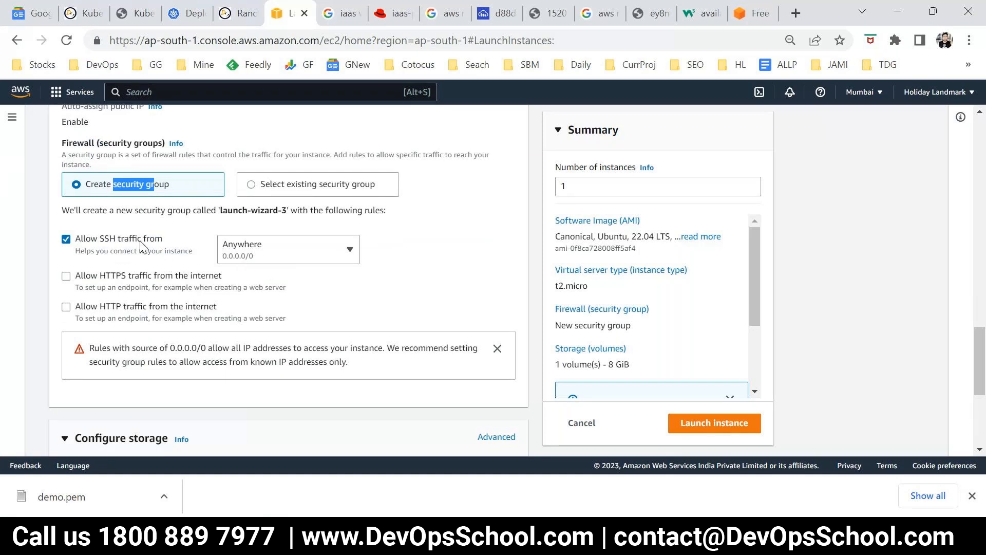
scroll(211, 348, up, 6)
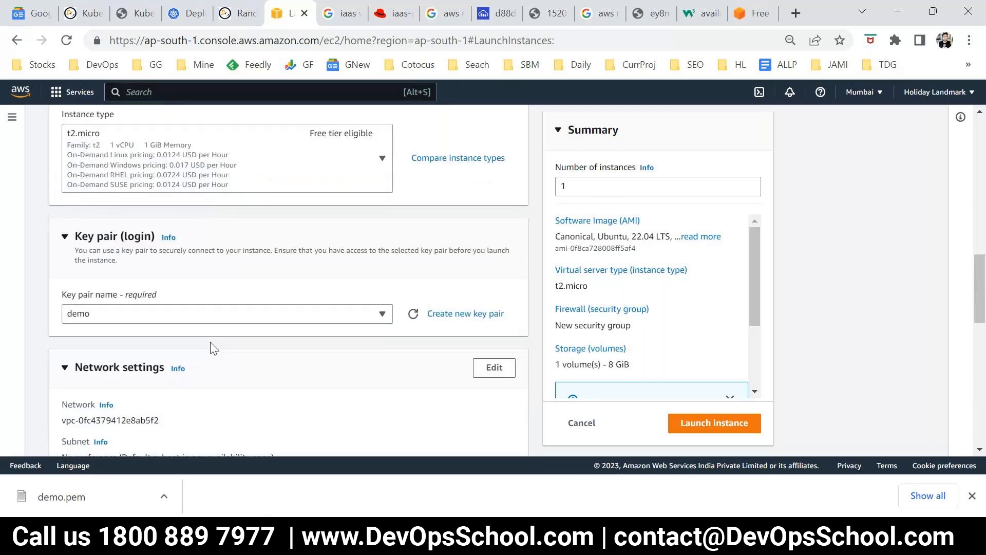
scroll(211, 348, down, 5)
scroll(212, 348, down, 3)
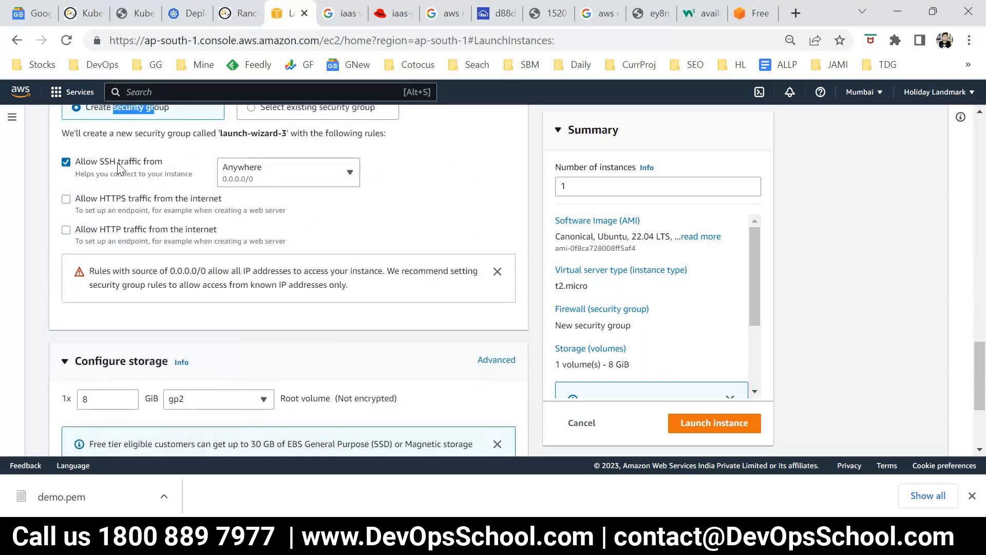
triple_click(151, 165)
click(66, 199)
click(66, 231)
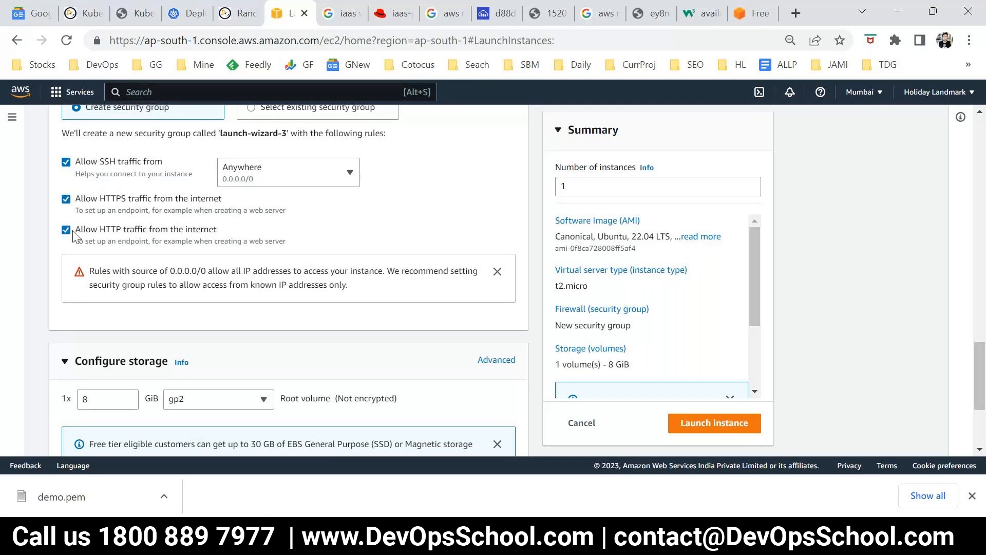
Examine the source options for SSH traffic, keep Anywhere, and review the network and security group settings.
click(272, 173)
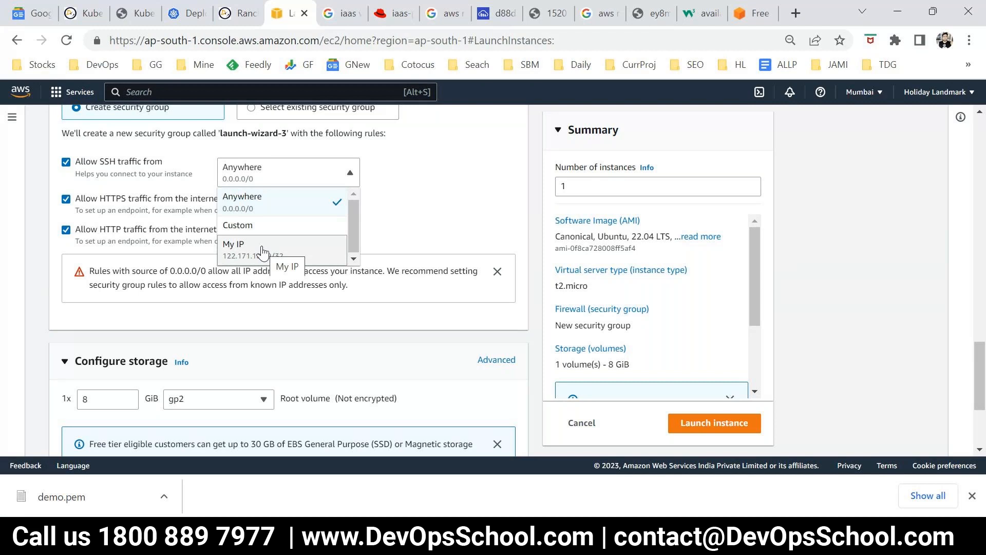
click(403, 199)
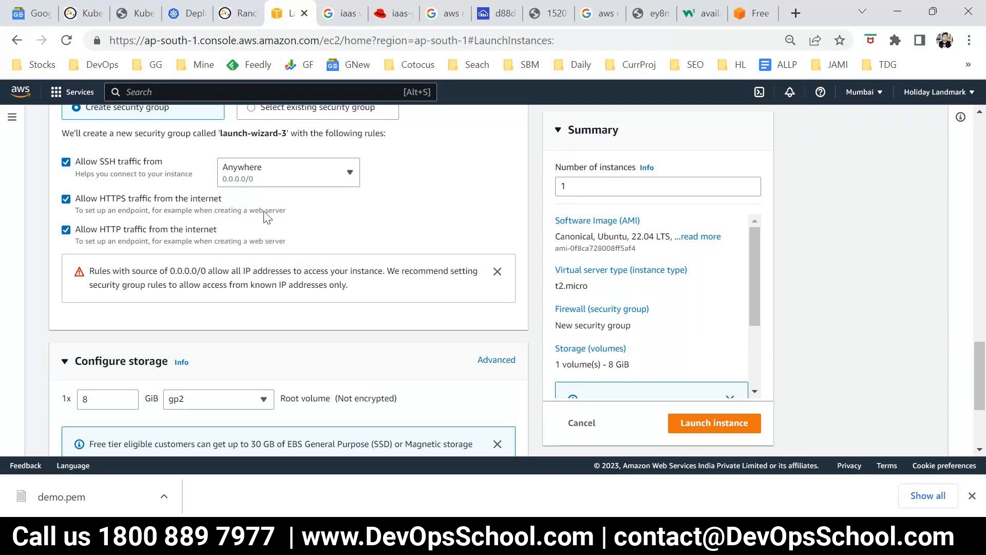
scroll(266, 216, up, 1)
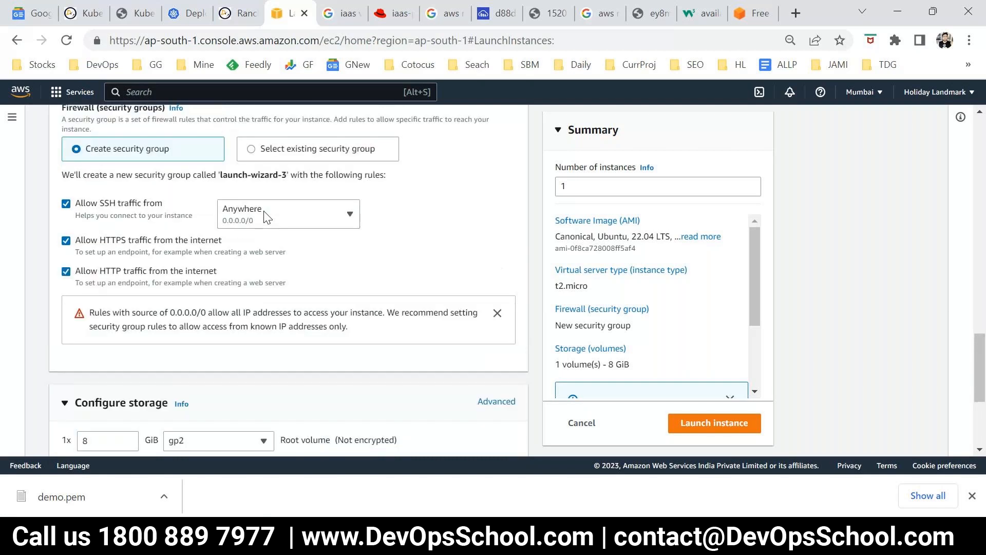
scroll(267, 216, up, 1)
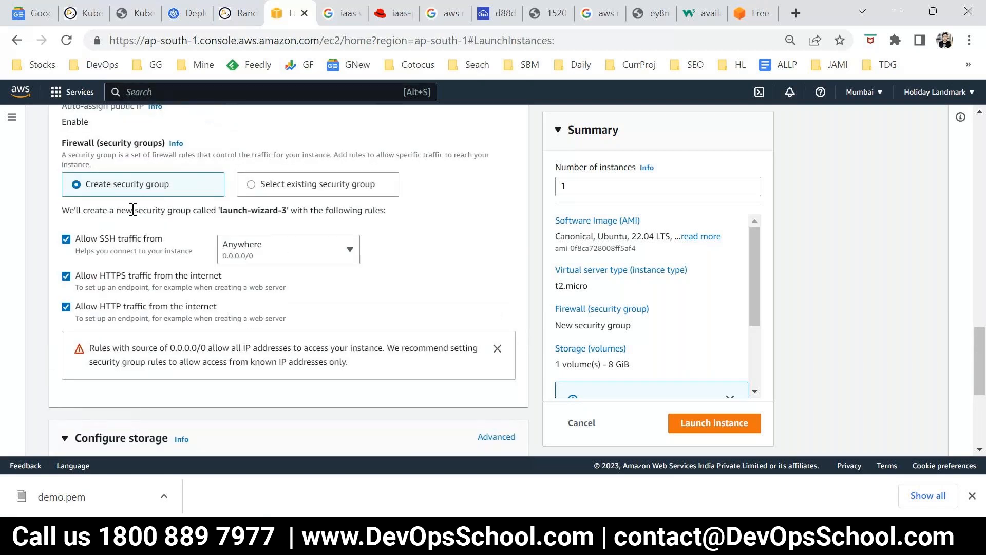
scroll(126, 189, up, 4)
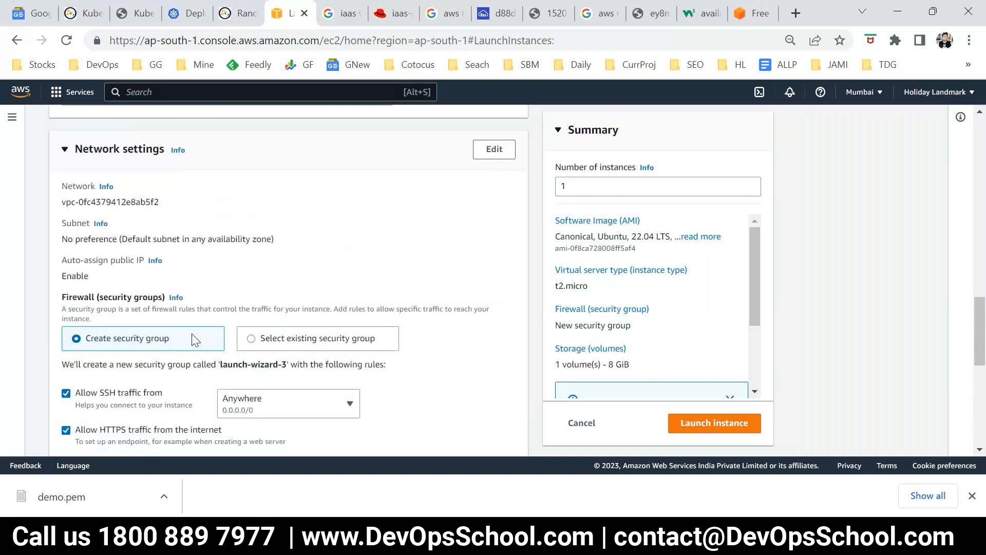
scroll(196, 340, down, 4)
scroll(209, 332, up, 6)
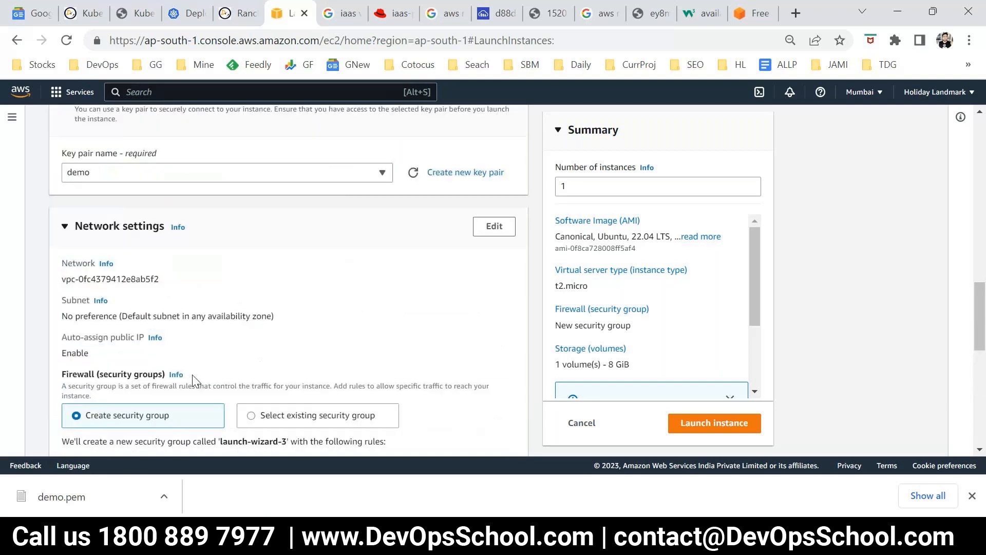
scroll(186, 354, down, 2)
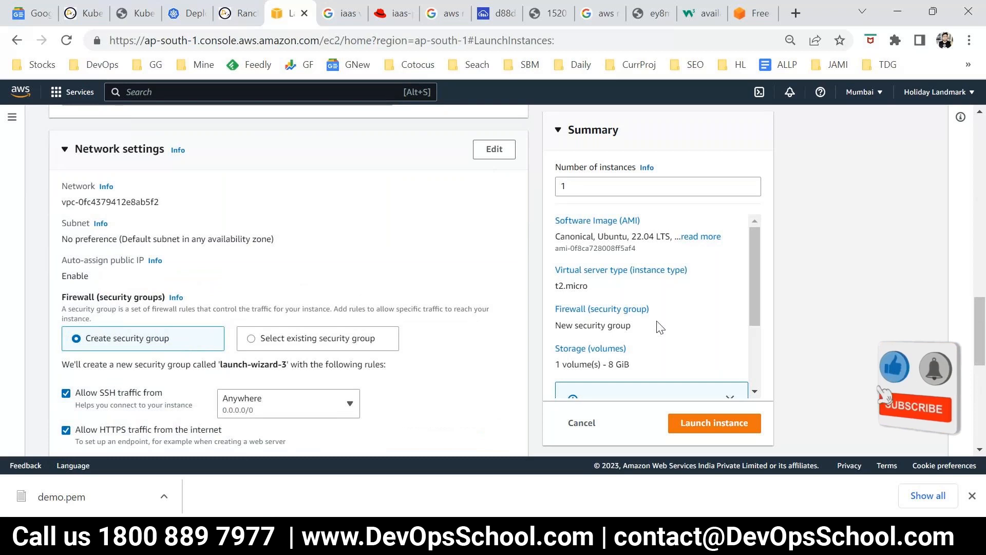
scroll(684, 318, down, 2)
scroll(463, 319, down, 2)
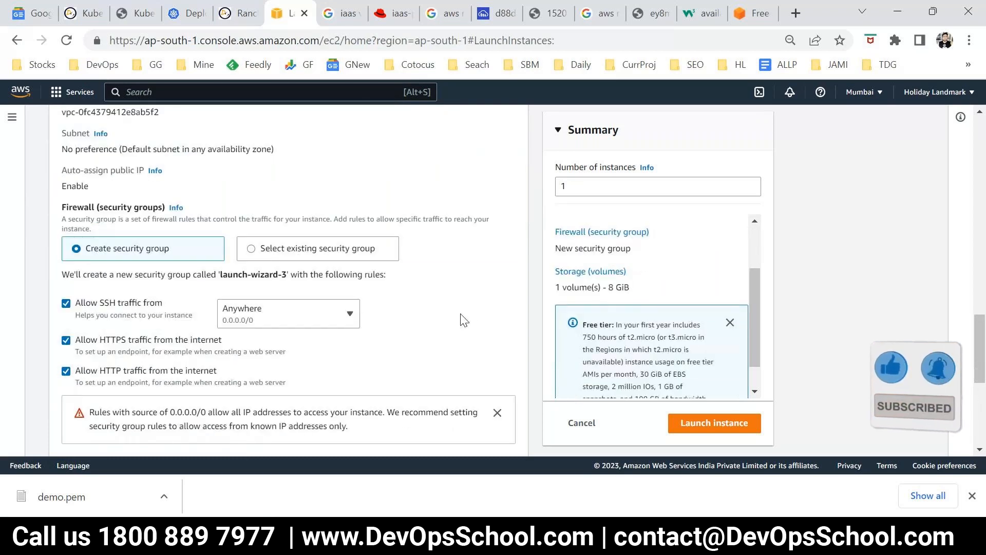
Examine the root volume's size and the available volume types under Configure storage, leaving them as they are.
scroll(462, 318, down, 1)
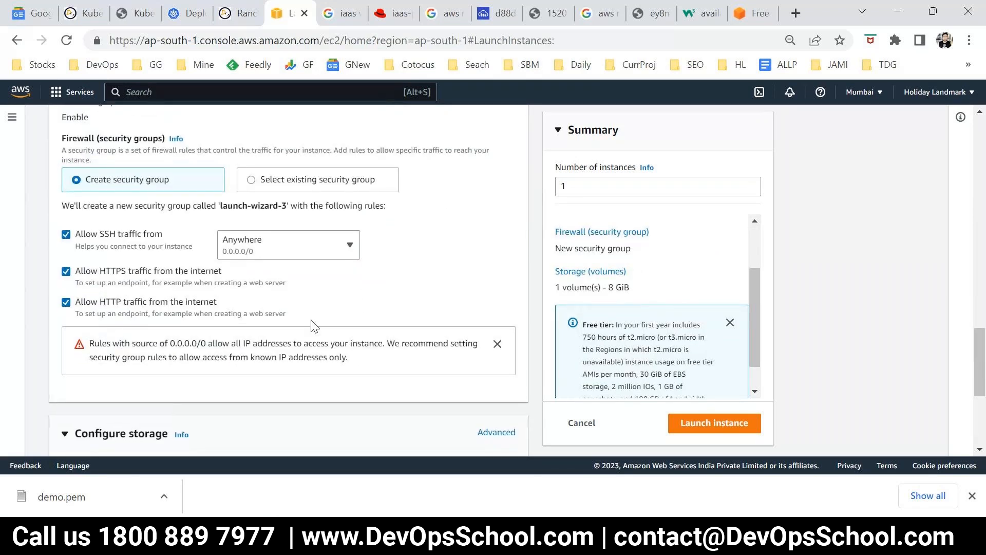
scroll(315, 325, down, 4)
drag(110, 226, 69, 226)
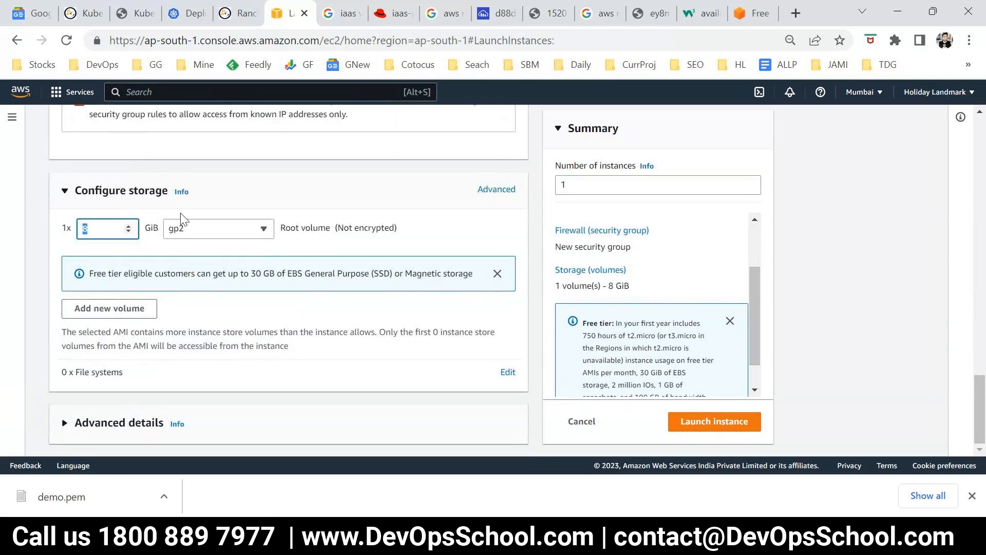
click(220, 231)
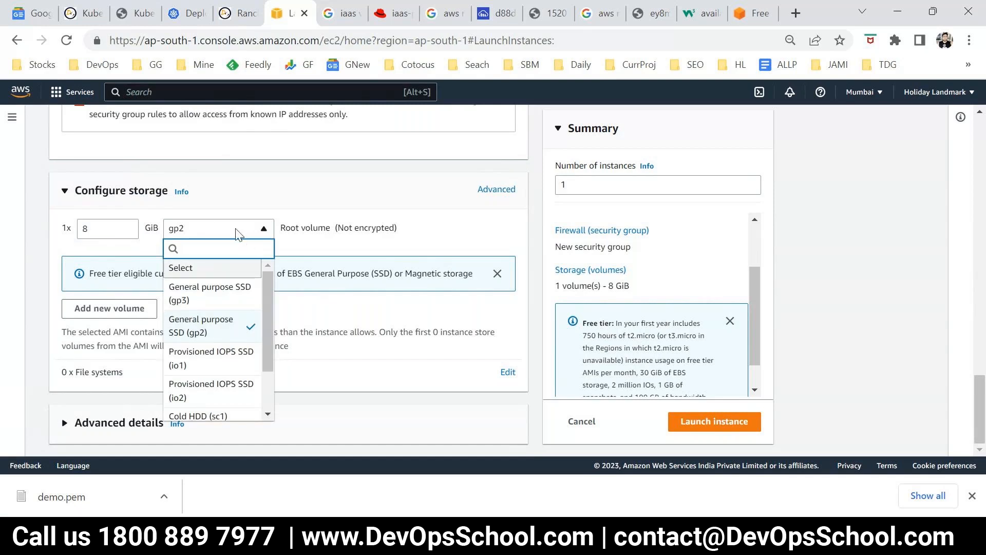
click(258, 199)
scroll(288, 275, up, 1)
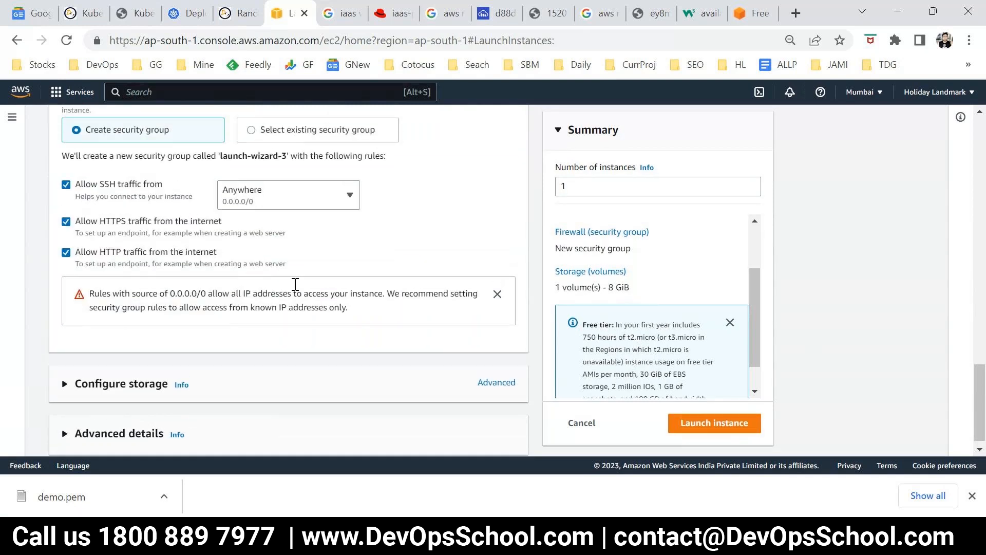
scroll(255, 368, down, 1)
click(123, 379)
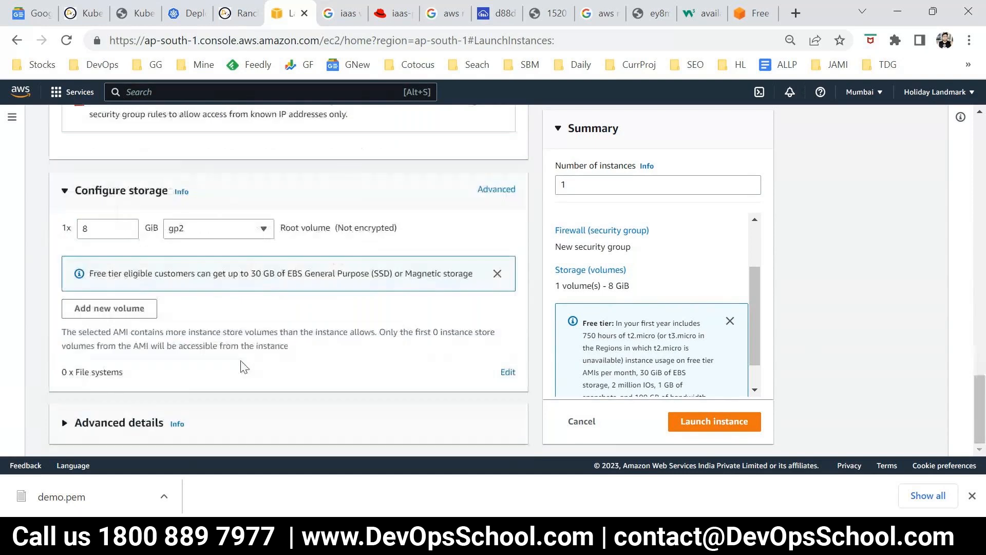
Expand the Advanced details section, look through its instance options, and collapse it again.
click(154, 422)
scroll(207, 349, down, 8)
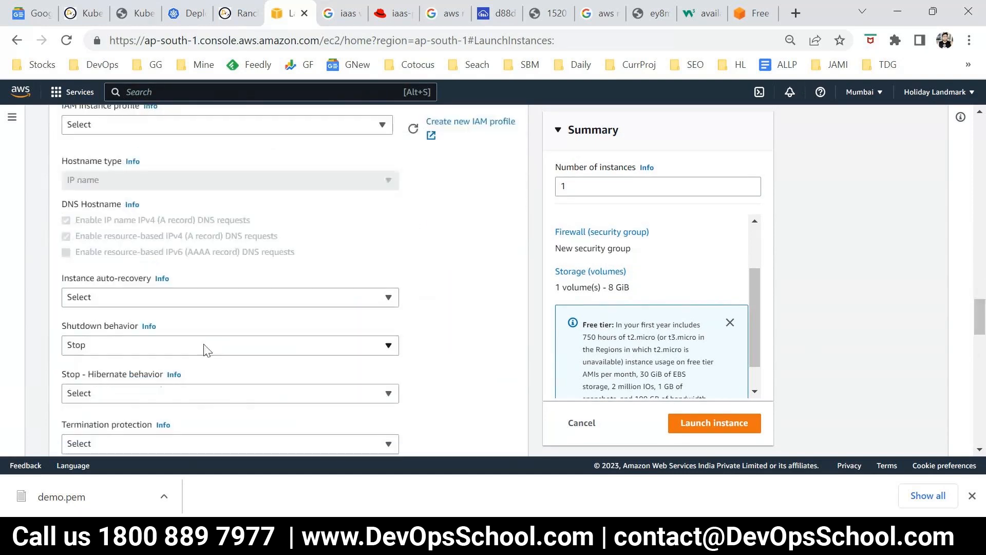
scroll(207, 350, down, 3)
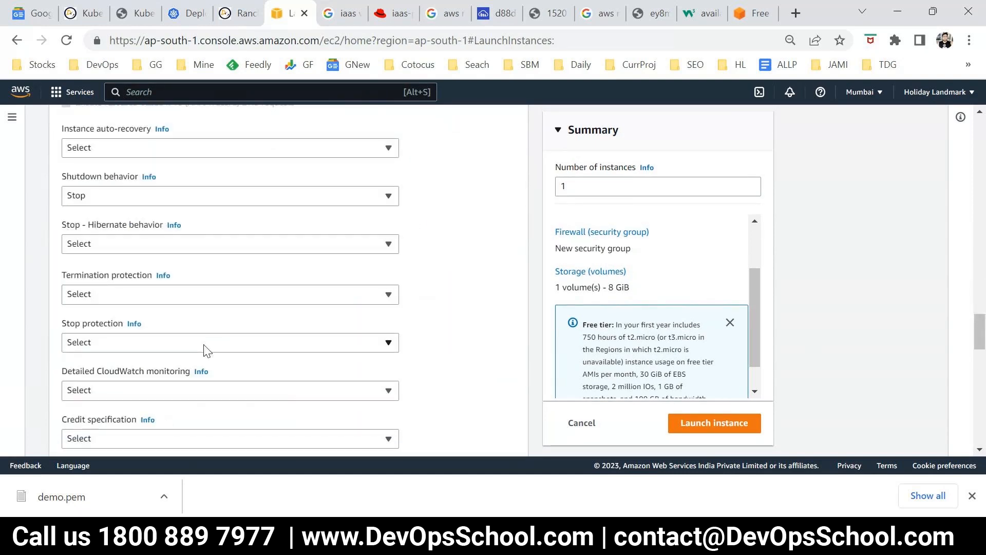
scroll(207, 350, down, 10)
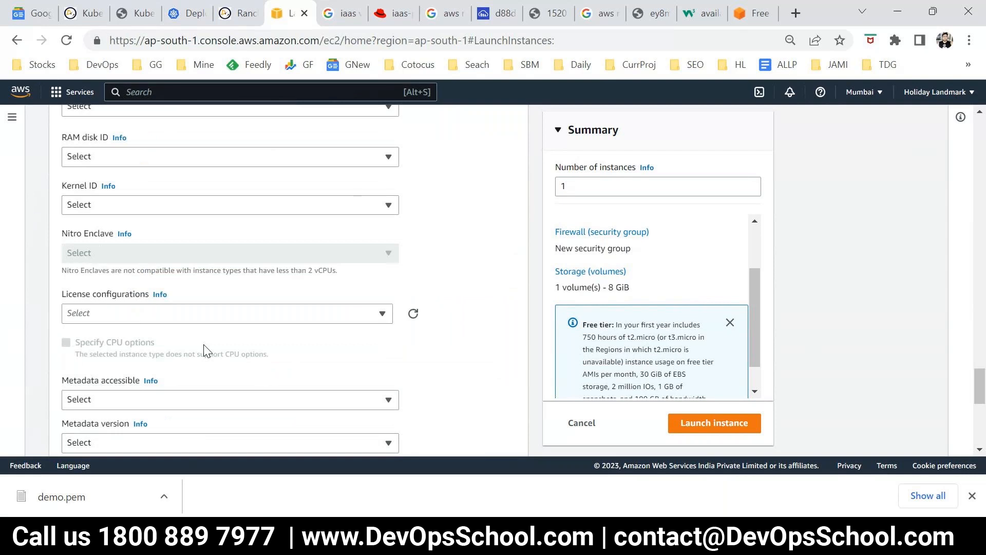
scroll(207, 351, down, 8)
scroll(205, 345, up, 5)
scroll(205, 346, up, 10)
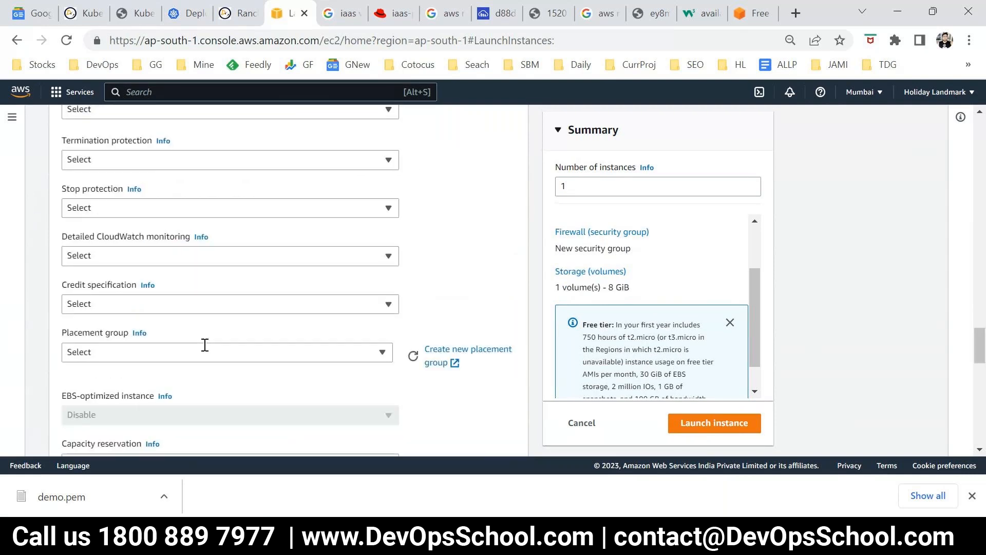
scroll(204, 346, up, 10)
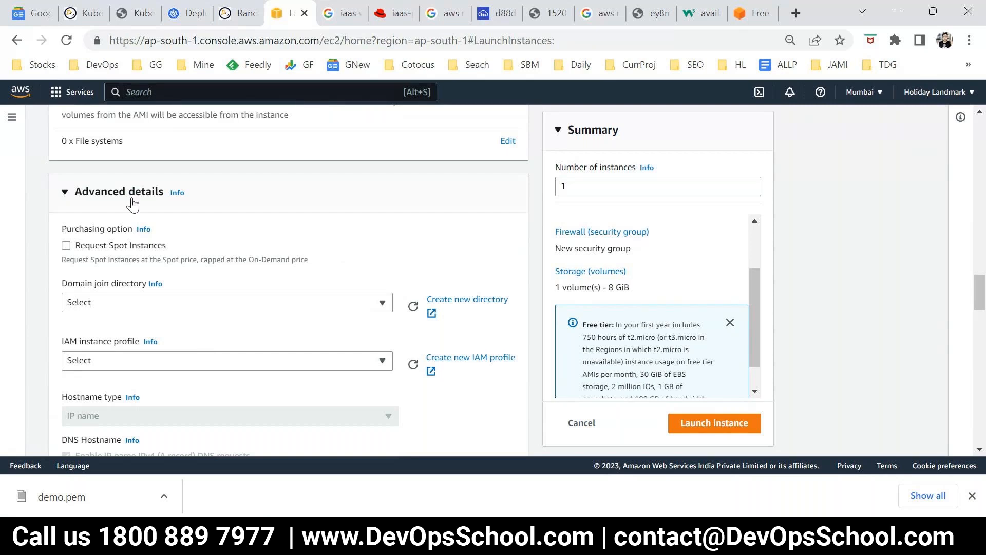
click(70, 202)
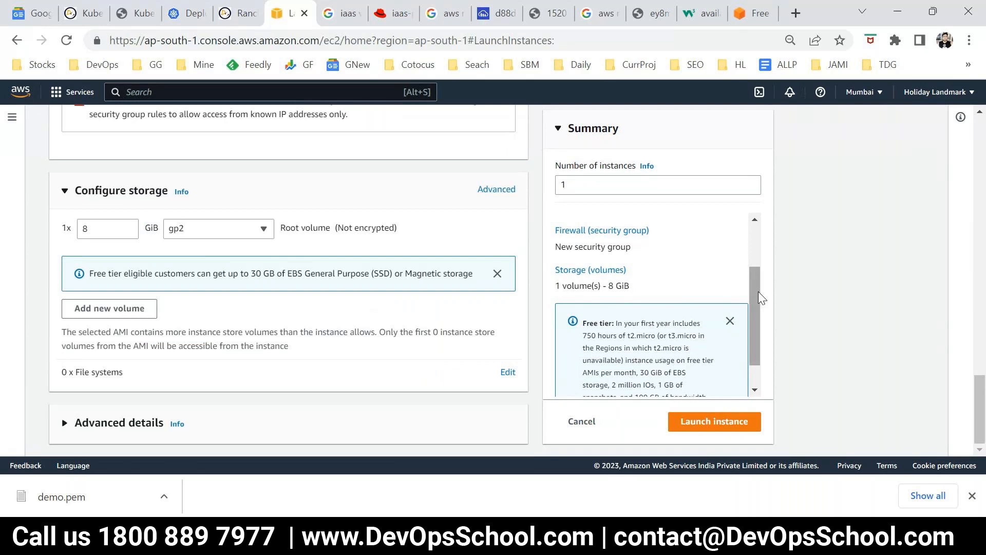
Launch the instance after checking the instance count and configuration in its summary, and open the list of all instances.
drag(758, 291, 751, 218)
click(589, 179)
drag(588, 179, 543, 226)
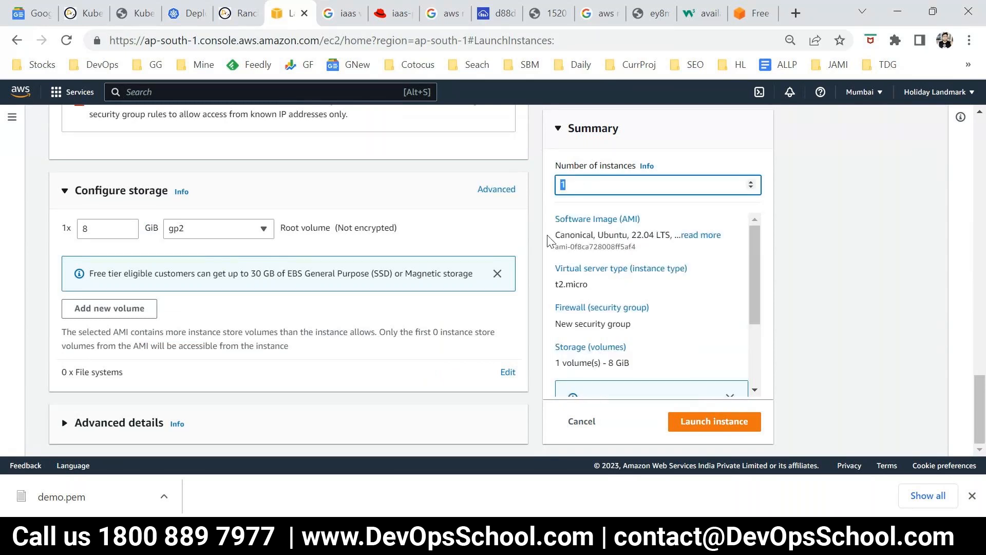
scroll(596, 242, down, 3)
click(710, 421)
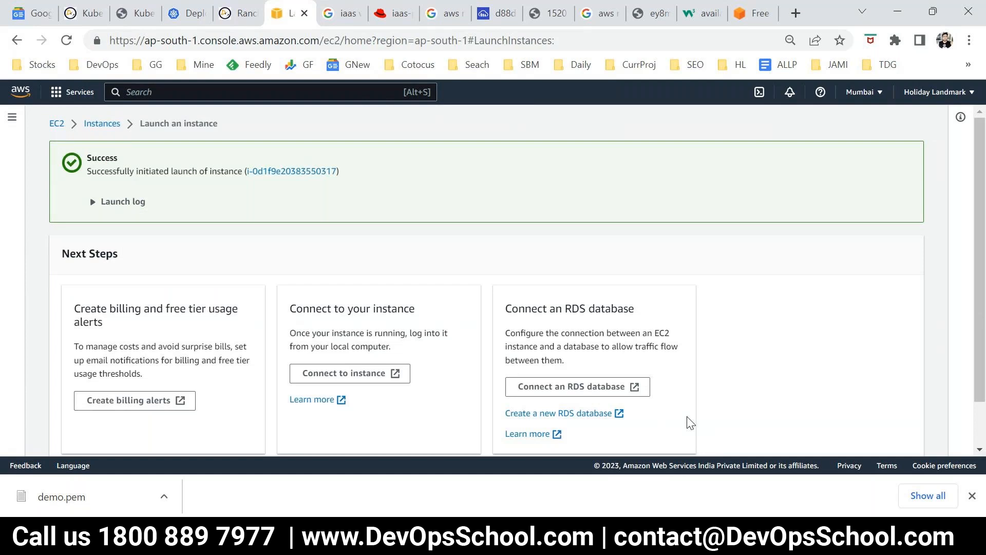
scroll(922, 455, down, 1)
click(922, 454)
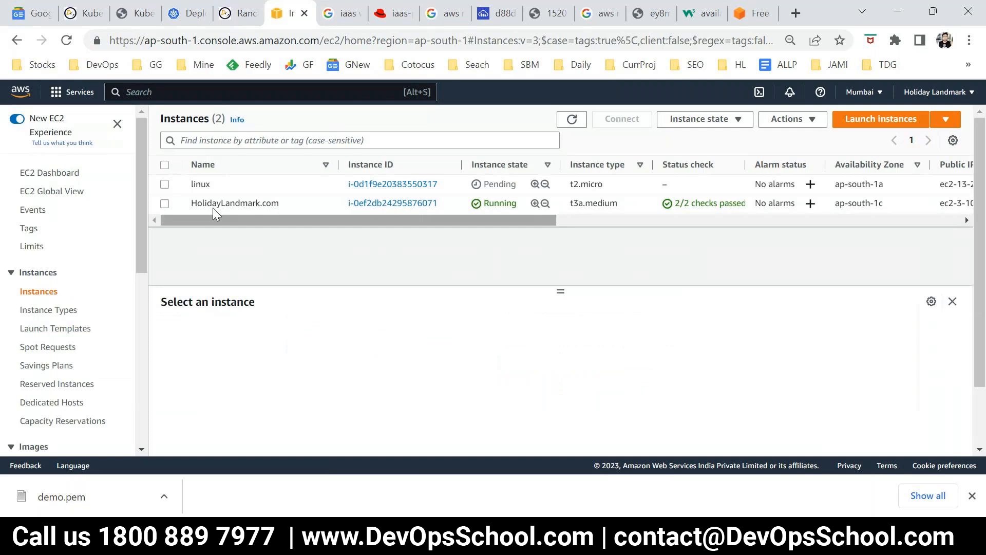
Select the linux instance in the instances list and examine its summary and instance details.
double_click(203, 184)
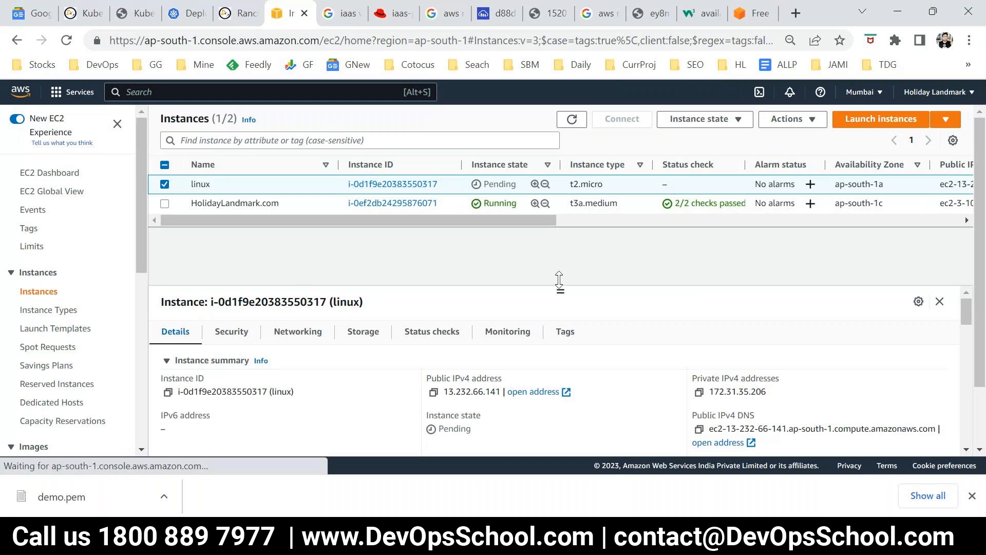
drag(559, 280, 559, 253)
scroll(297, 385, down, 5)
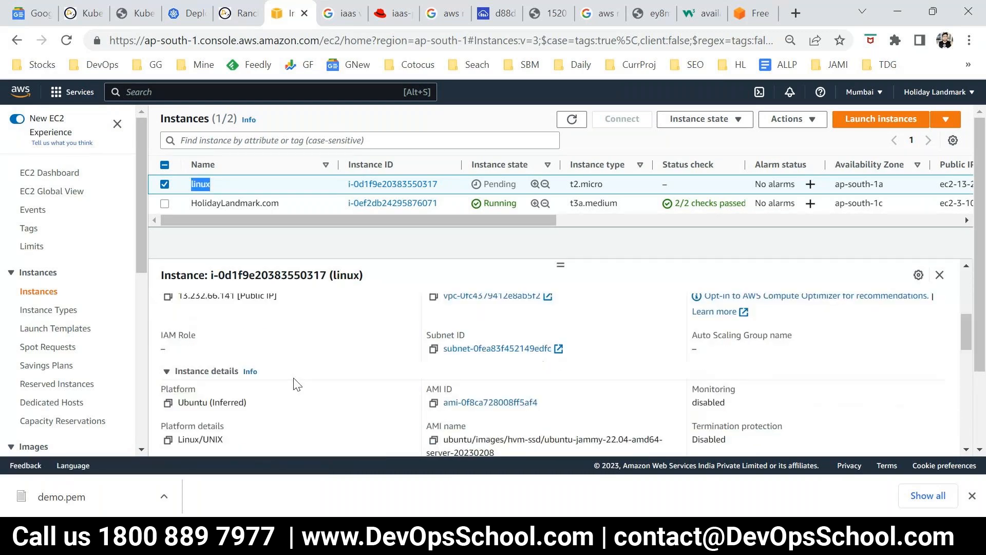
scroll(296, 384, down, 3)
scroll(297, 384, up, 2)
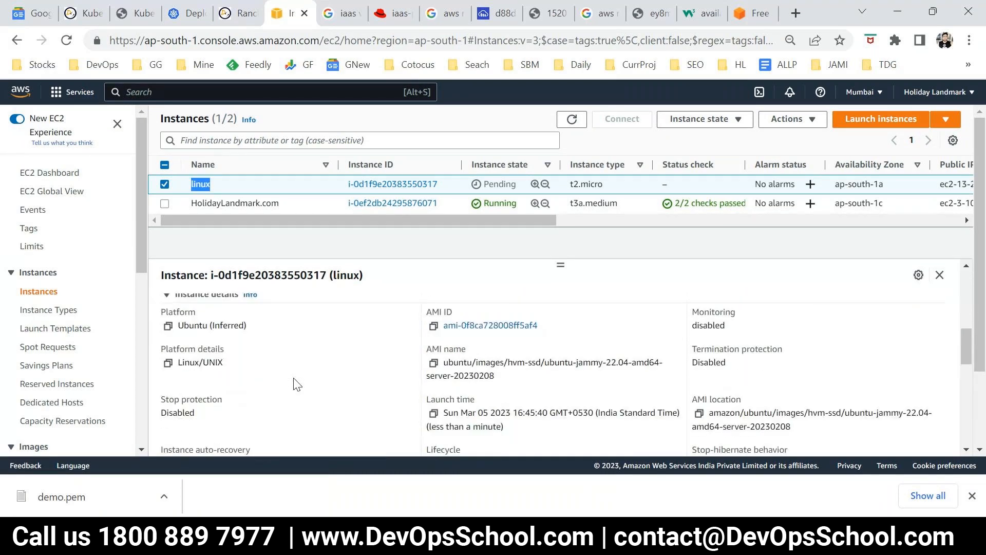
scroll(297, 384, up, 3)
scroll(289, 412, up, 3)
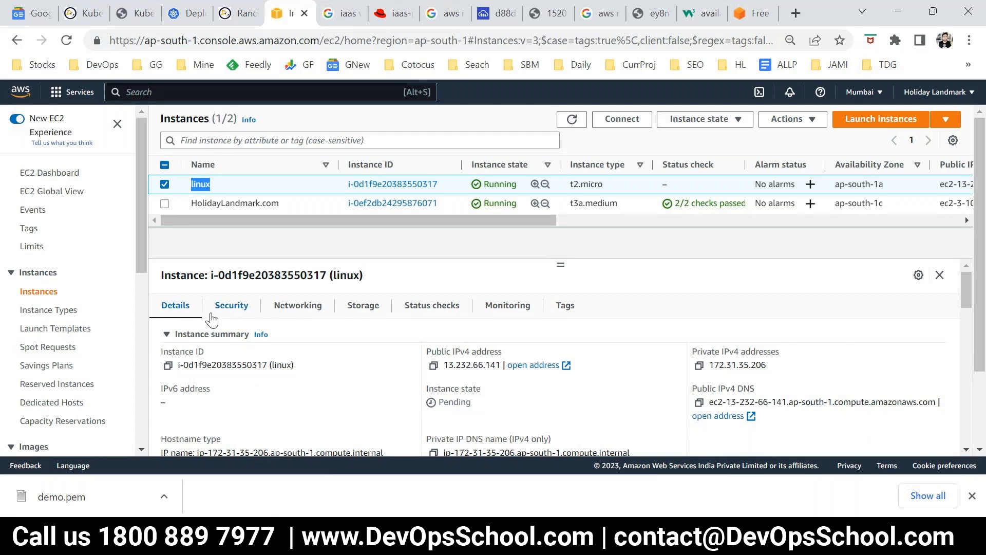
Check the linux instance's security details and open its security group to examine the inbound rules.
click(230, 306)
drag(384, 403, 175, 403)
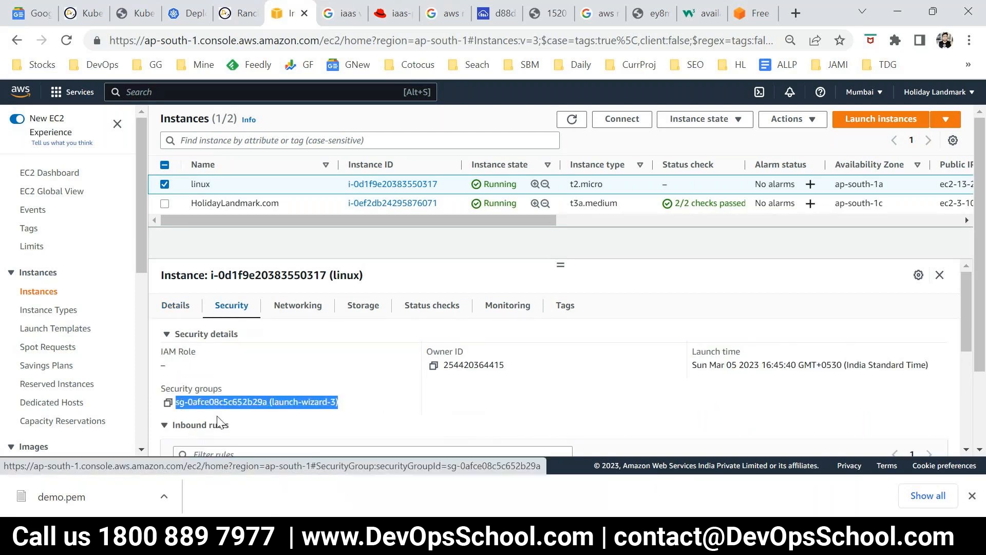
click(276, 406)
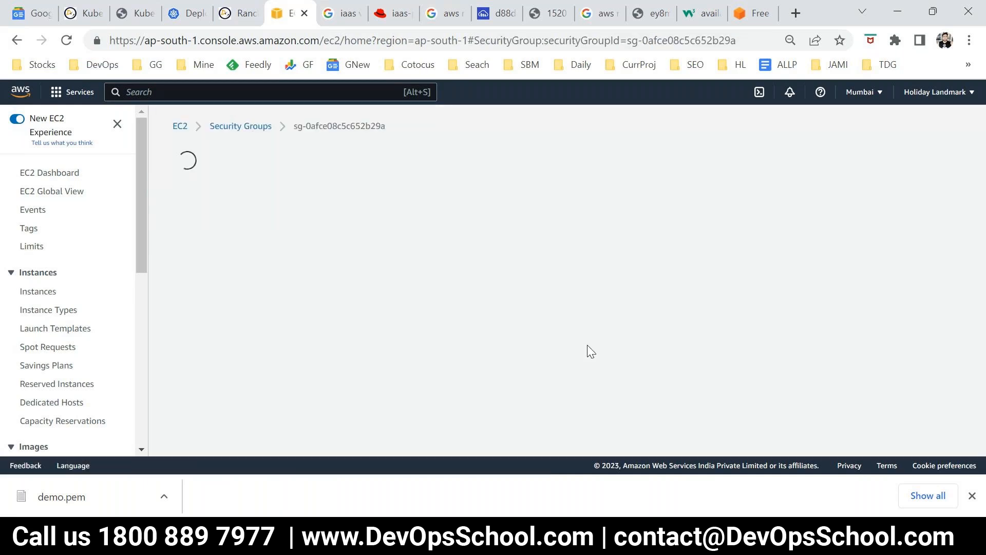
scroll(781, 406, down, 3)
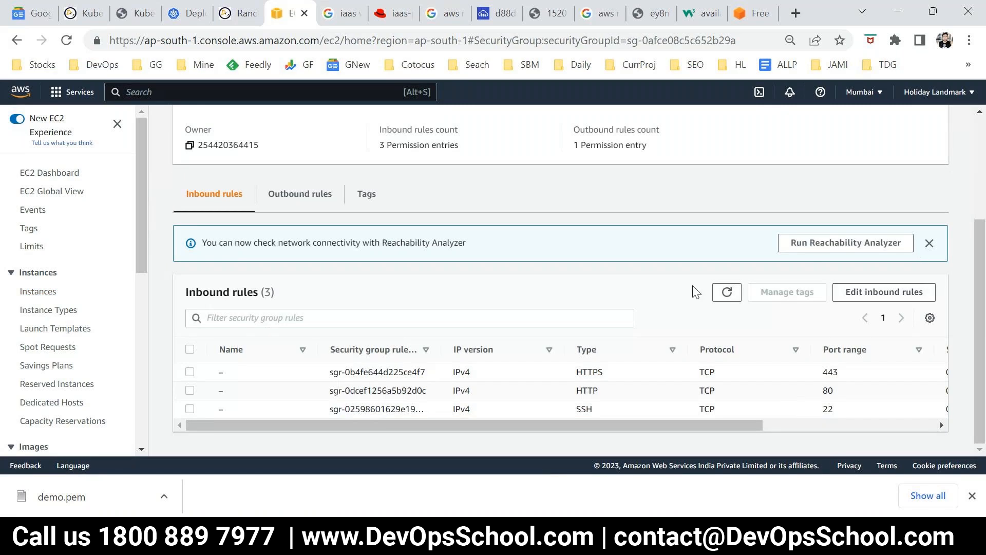
Try adding an inbound rule to the security group, browse the available rule types, and discard the edit.
click(854, 294)
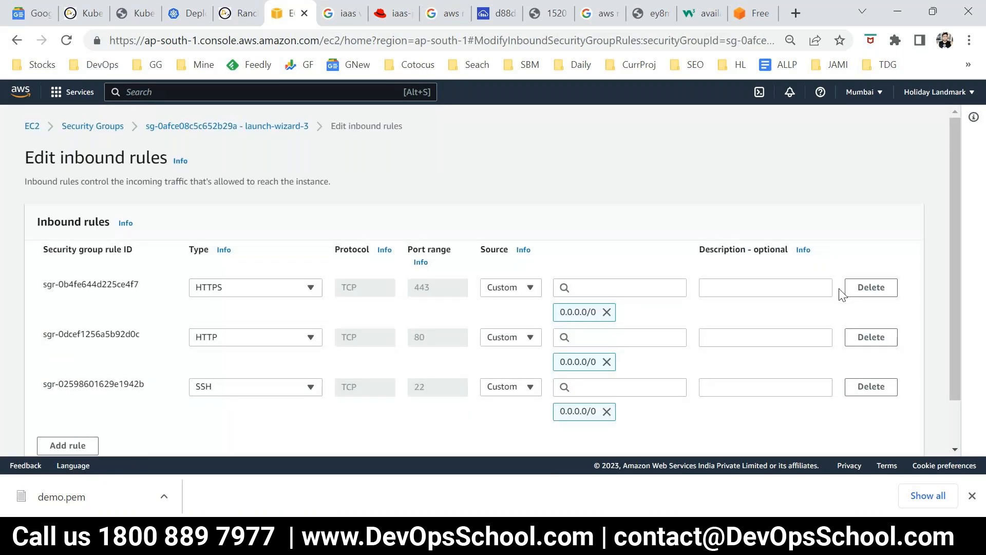
scroll(210, 424, down, 1)
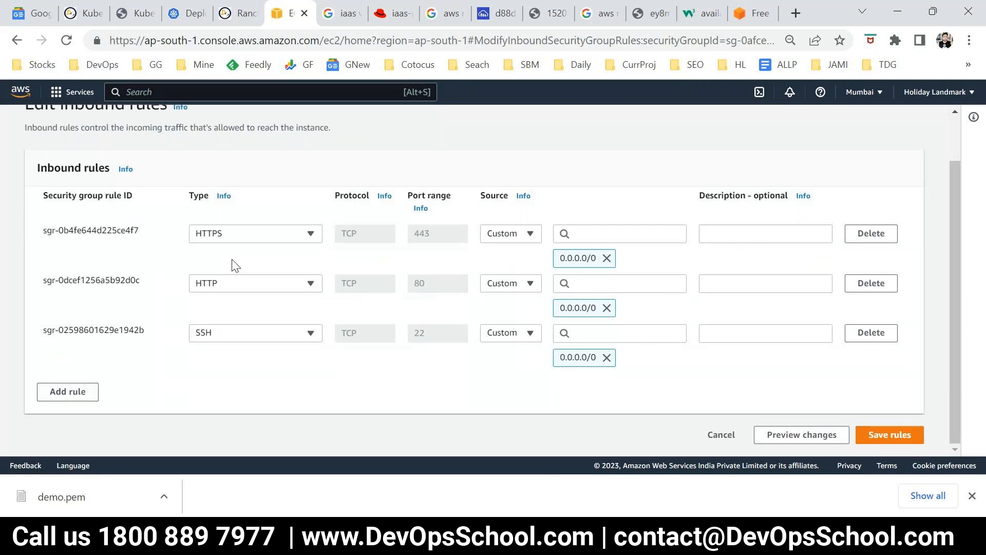
click(71, 391)
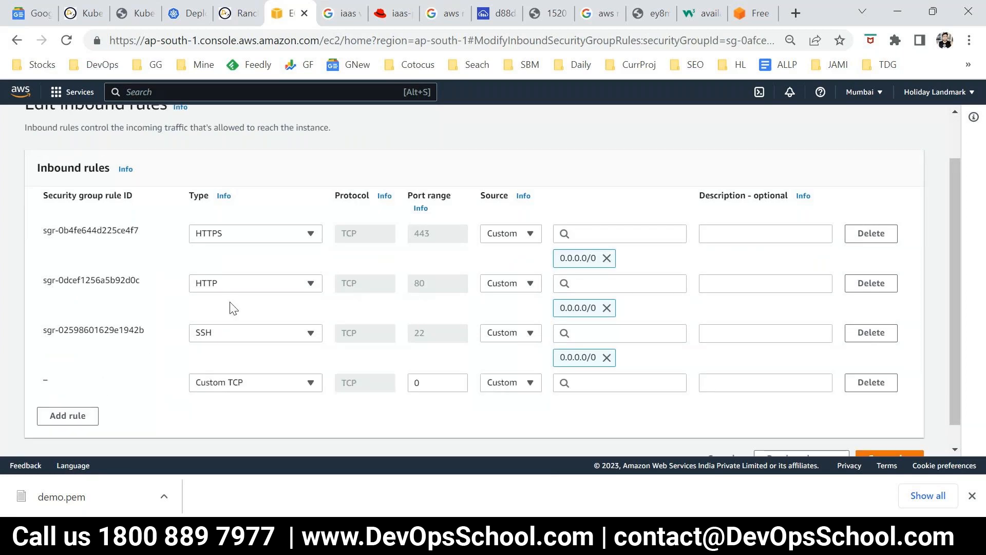
click(300, 386)
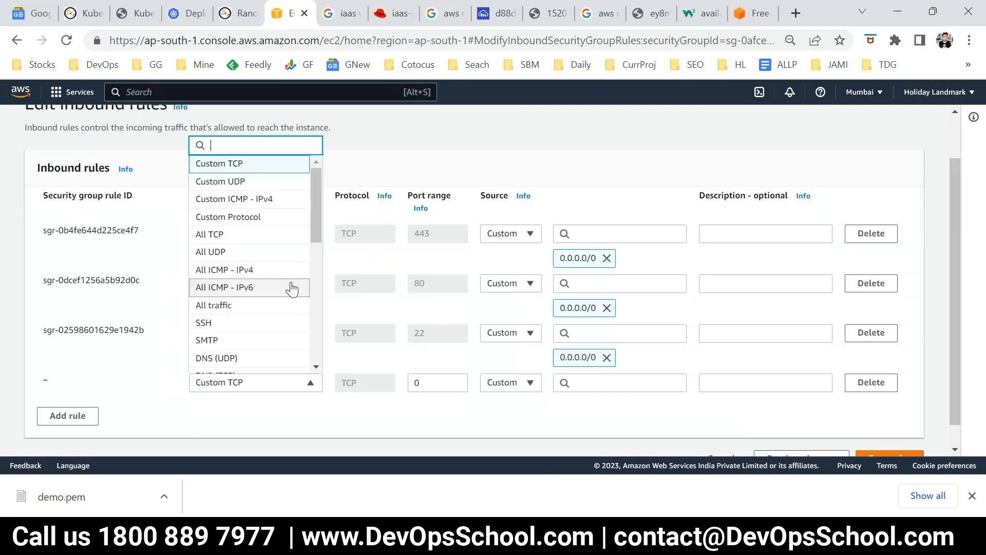
scroll(290, 286, down, 5)
click(597, 383)
click(942, 414)
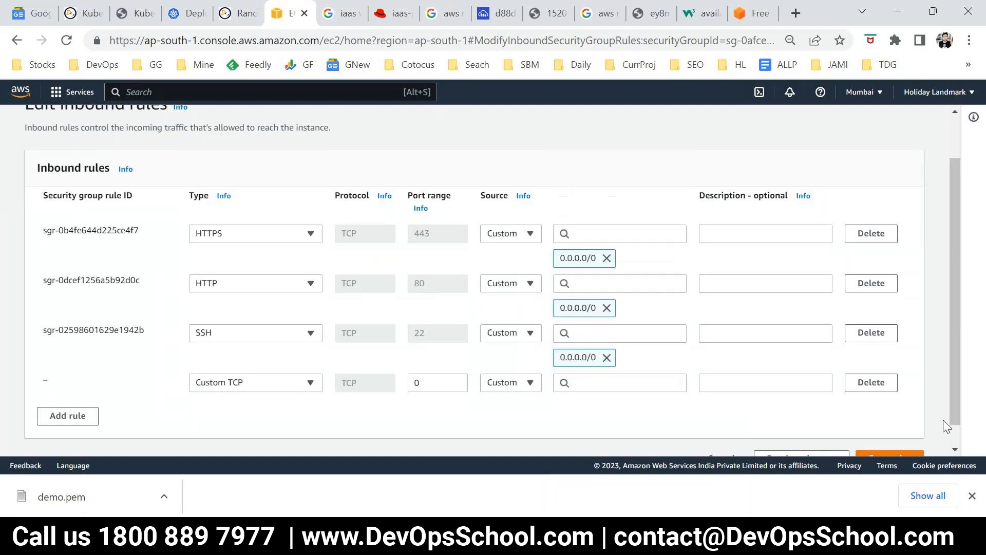
click(885, 386)
click(713, 435)
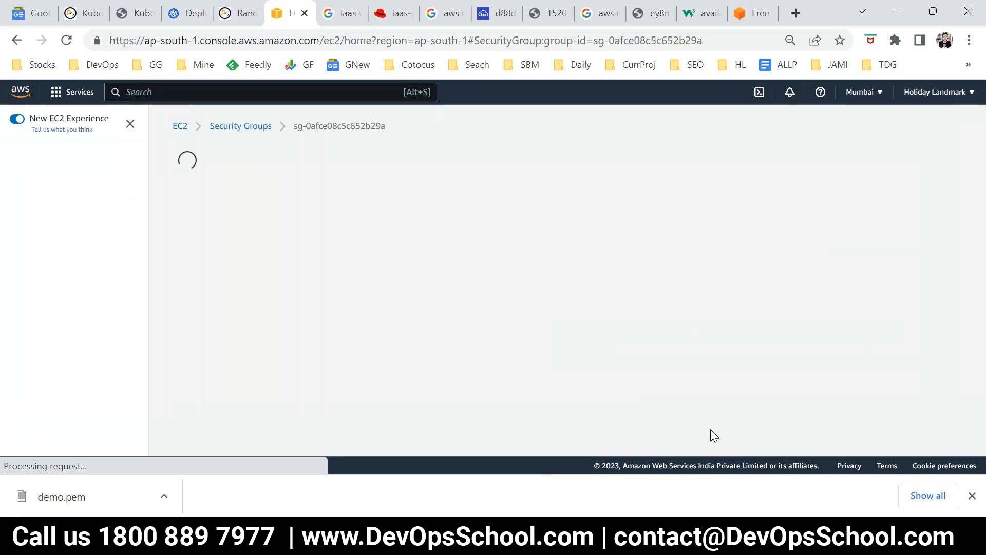
Return to the EC2 dashboard and open the list of running instances.
scroll(330, 377, down, 3)
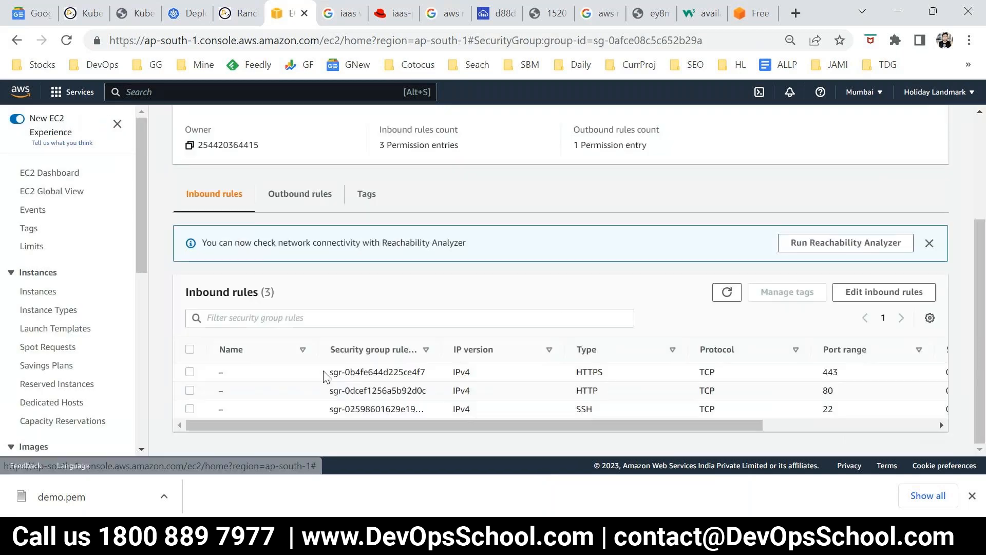
scroll(331, 377, up, 1)
click(42, 173)
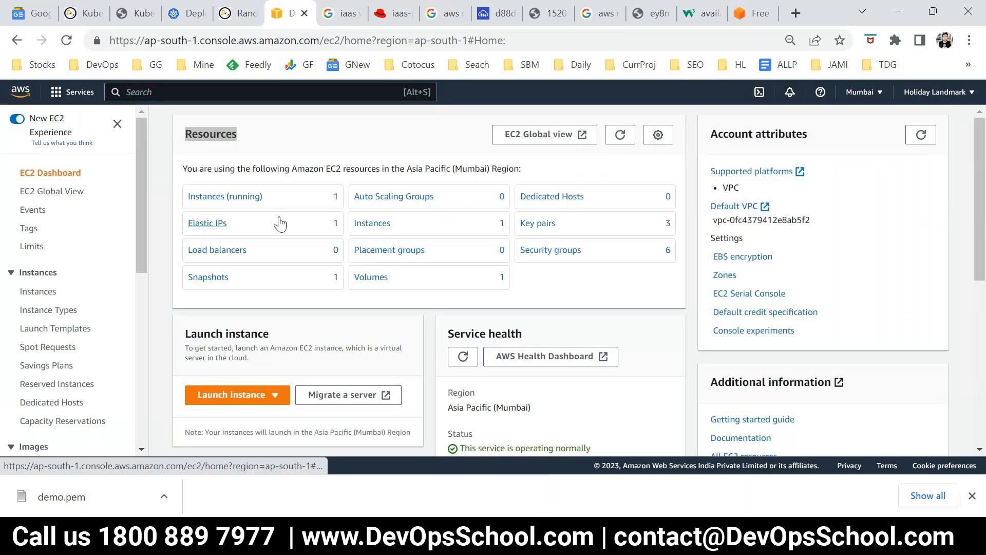
click(233, 196)
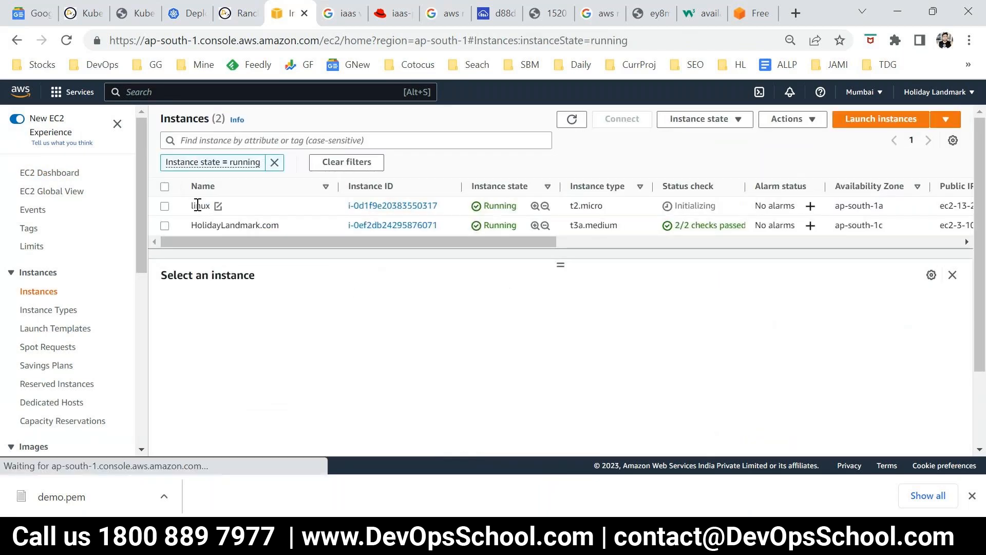
Select the linux instance and examine its networking and storage details.
click(198, 205)
click(307, 307)
scroll(341, 388, down, 3)
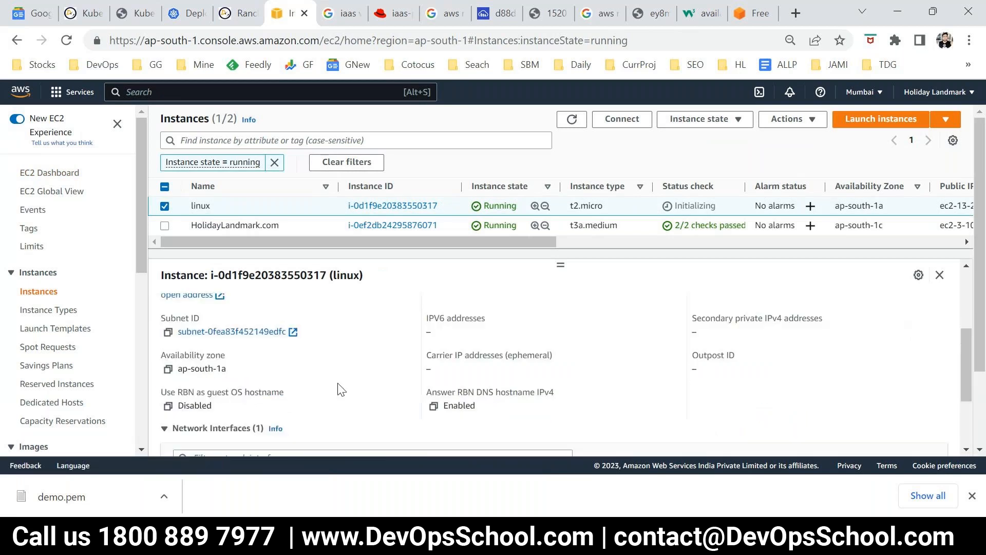
scroll(341, 389, up, 3)
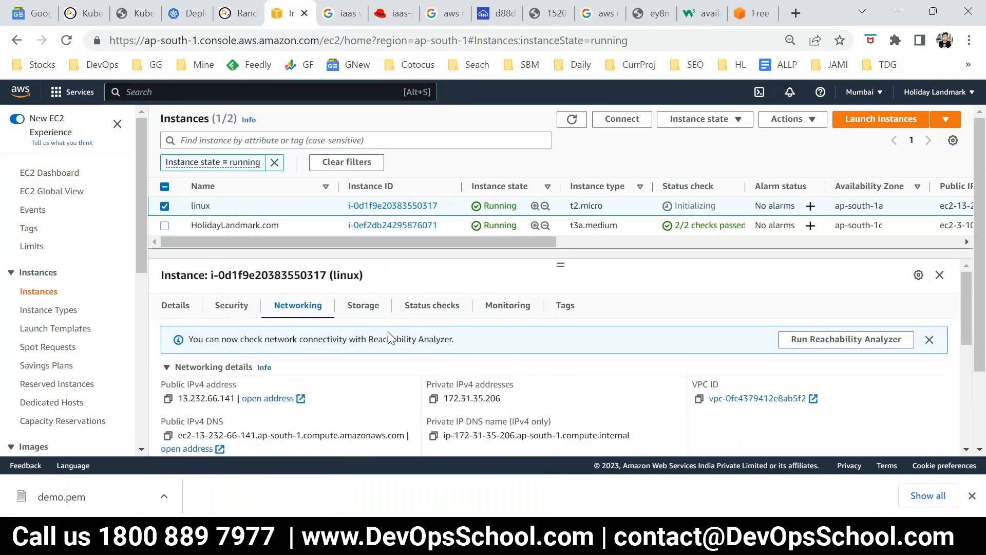
click(367, 307)
scroll(409, 379, down, 3)
scroll(416, 355, up, 3)
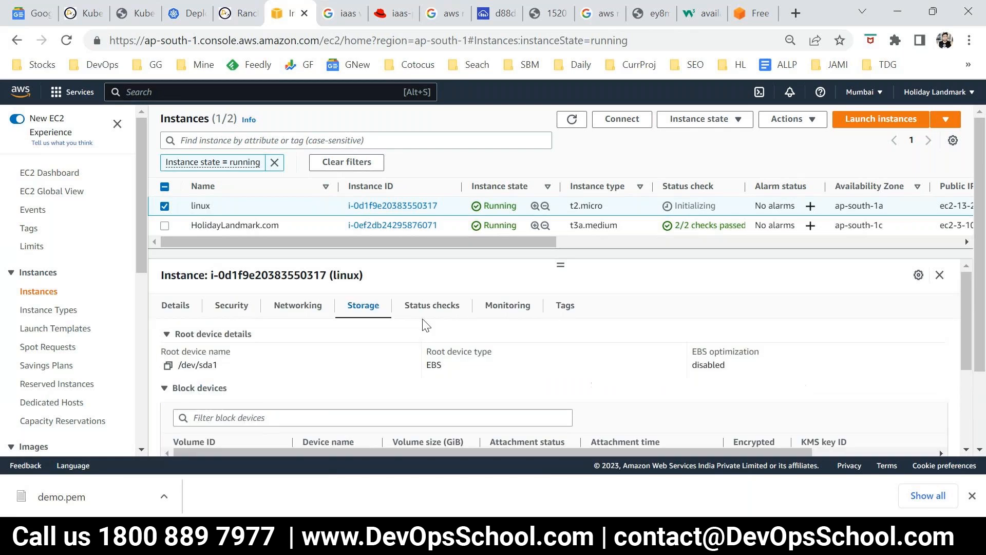
Examine the linux instance's status checks, monitoring charts and tags.
click(430, 311)
click(508, 306)
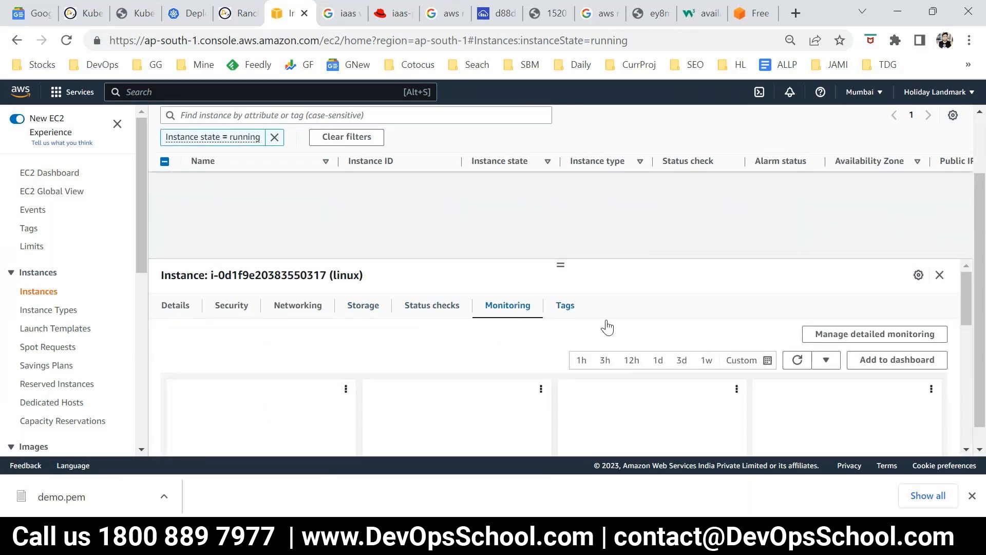
scroll(547, 355, down, 2)
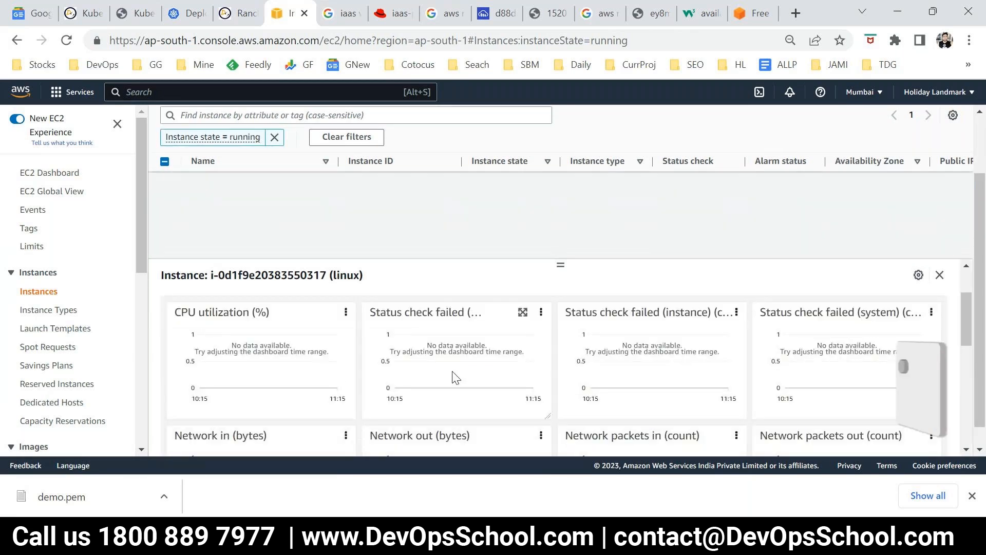
scroll(553, 331, up, 2)
click(564, 305)
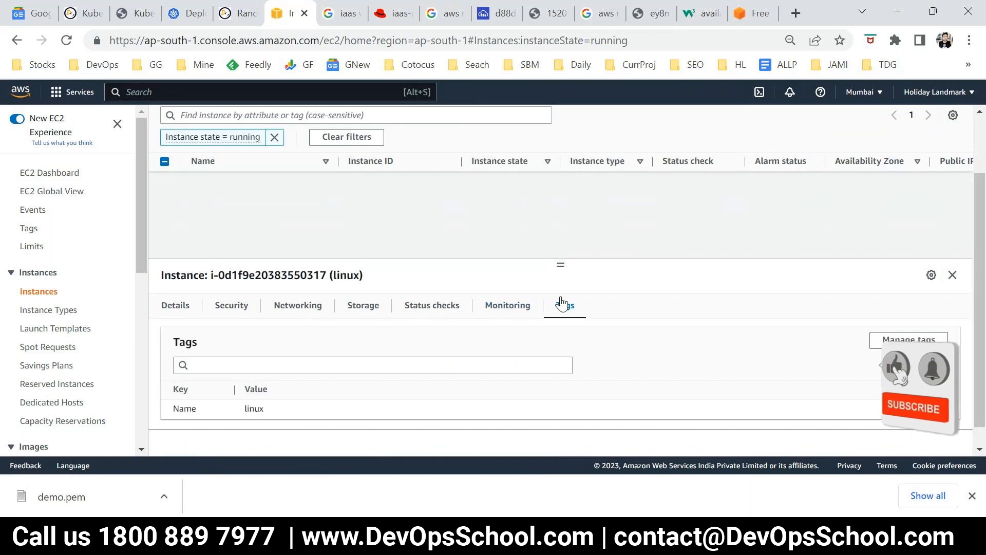
drag(269, 412, 167, 423)
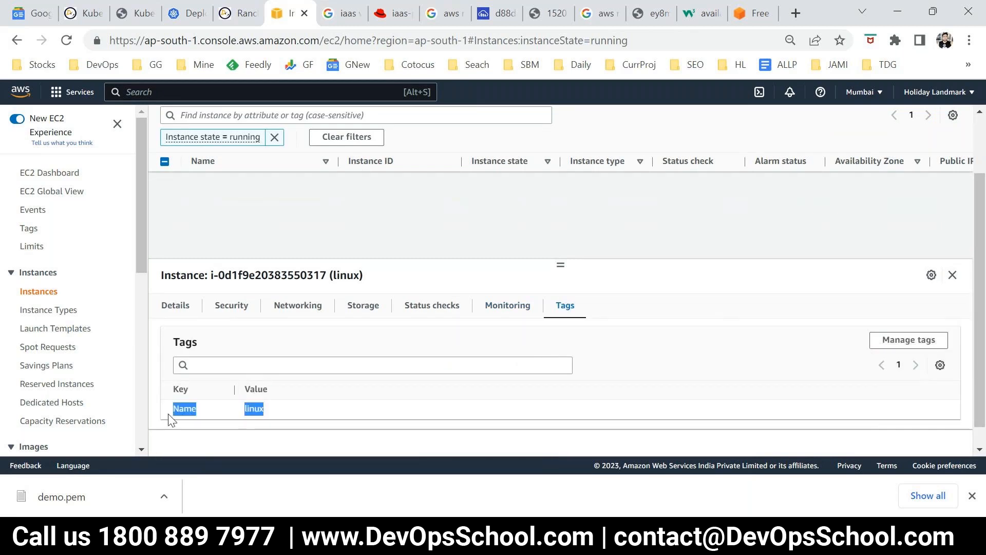
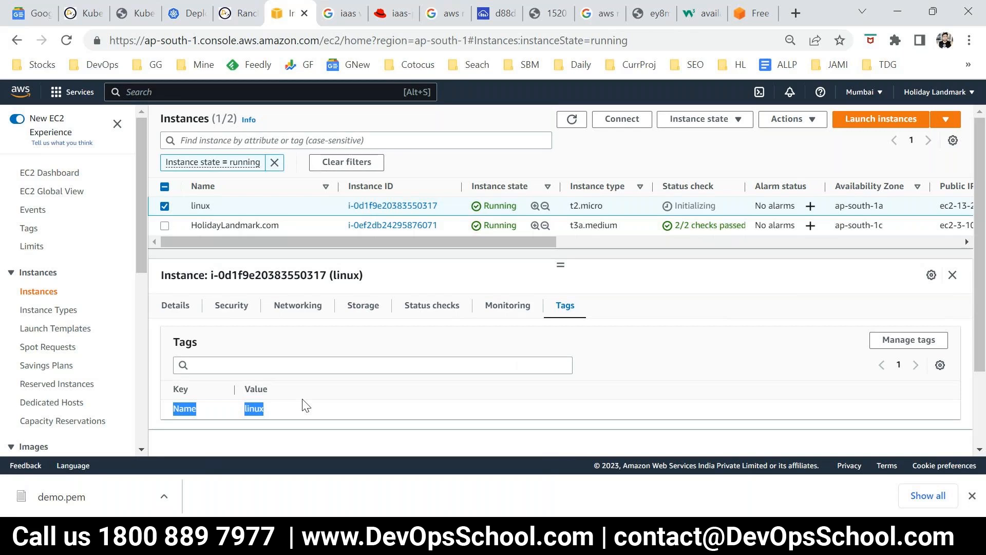
click(646, 407)
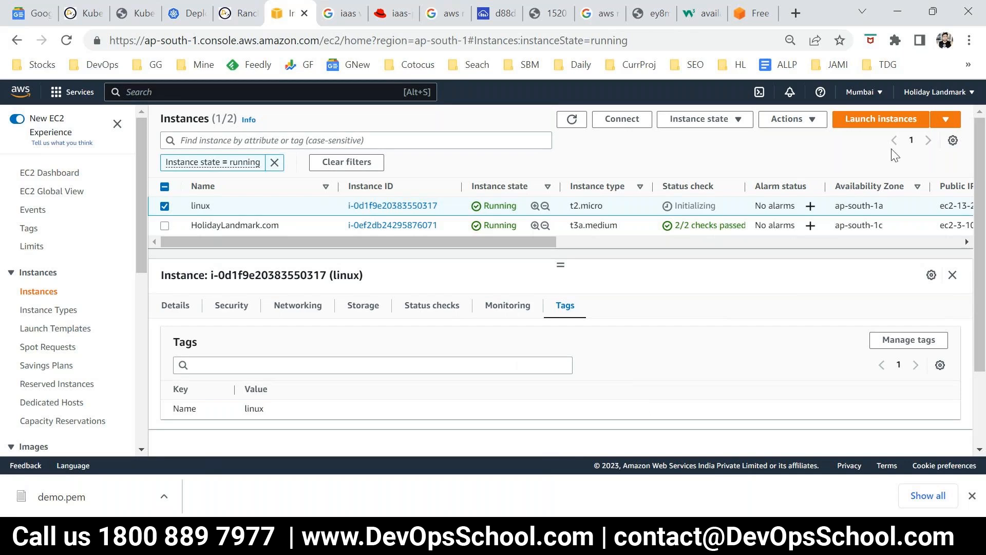
Start configuring a new EC2 instance and name it windows.
click(869, 123)
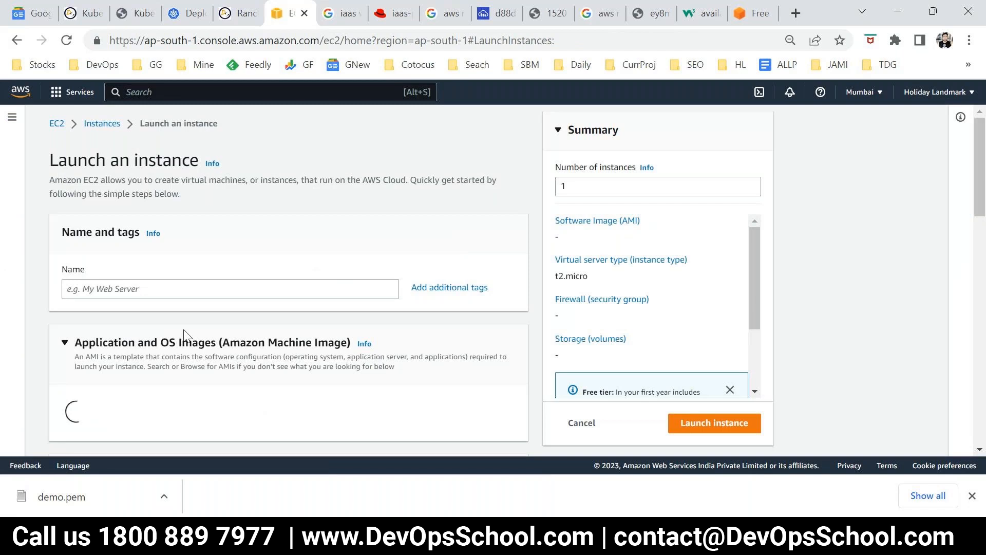
click(158, 288)
text(windows)
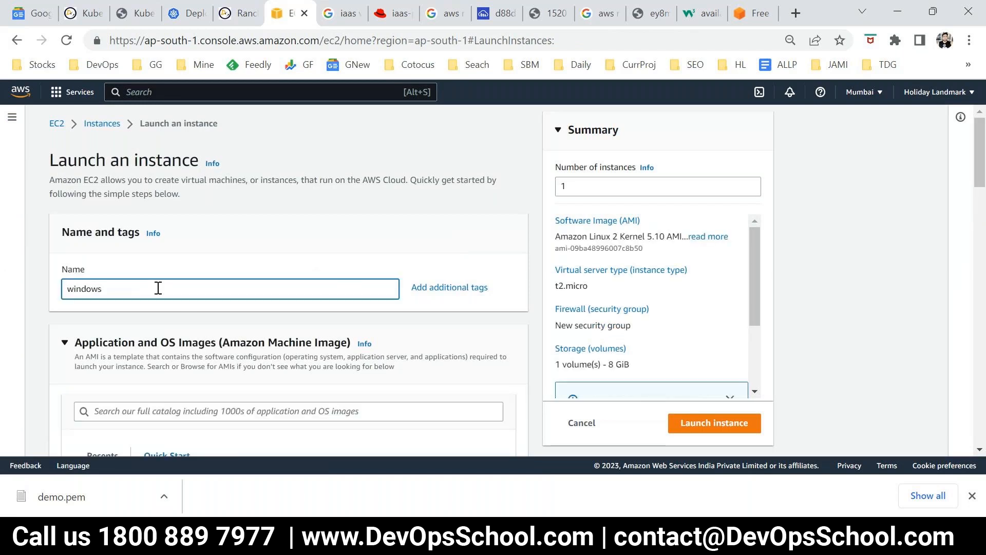
Choose the Windows quick-start image, Microsoft Windows Server 2022 Base, for the new instance.
scroll(158, 288, down, 1)
scroll(238, 337, down, 3)
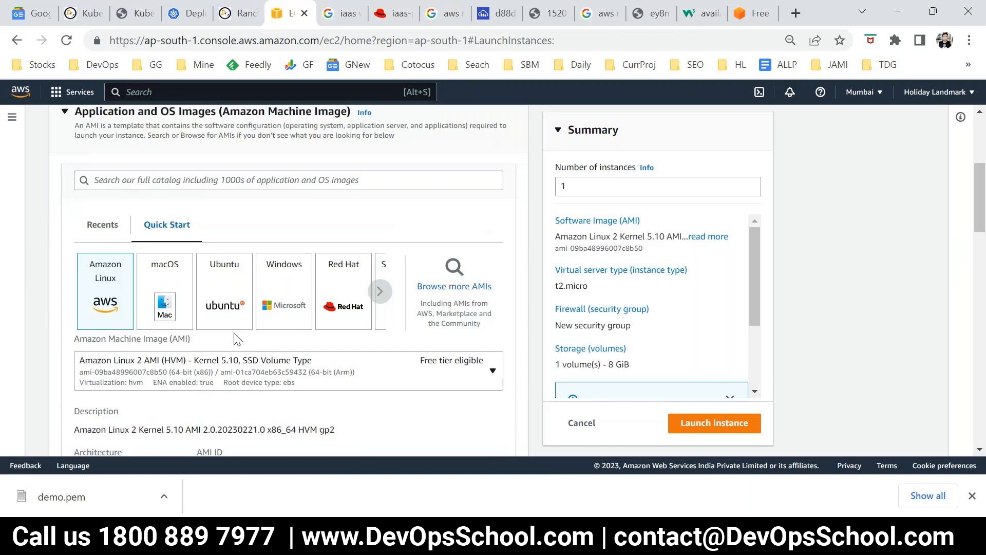
click(290, 286)
scroll(191, 235, down, 3)
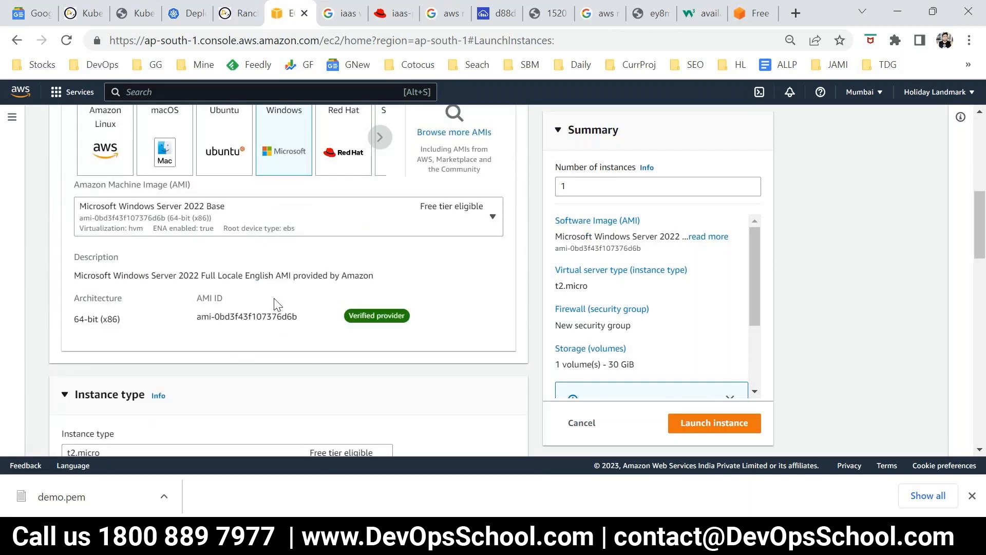
Browse the available instance types and set the new instance's type to t2.small.
scroll(278, 304, down, 4)
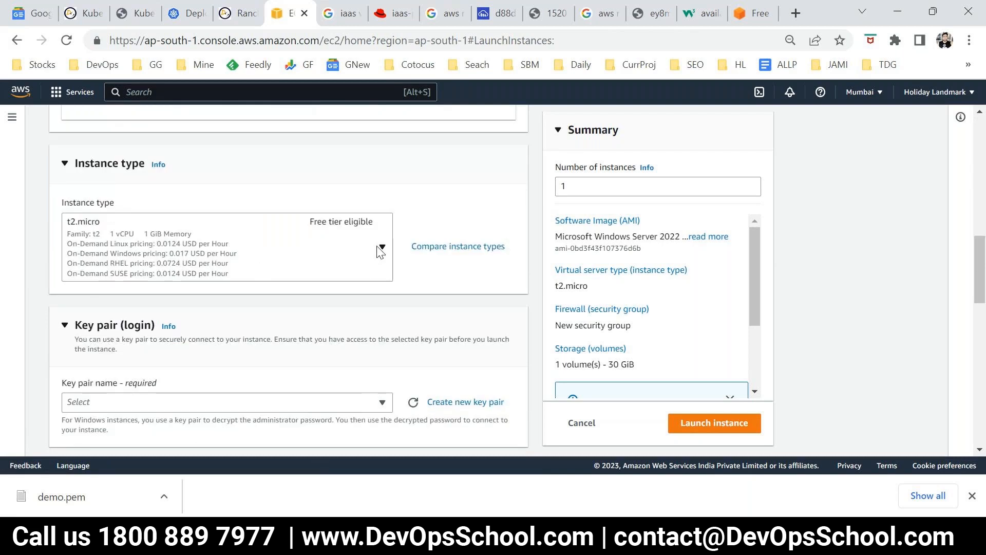
click(381, 251)
scroll(252, 370, down, 1)
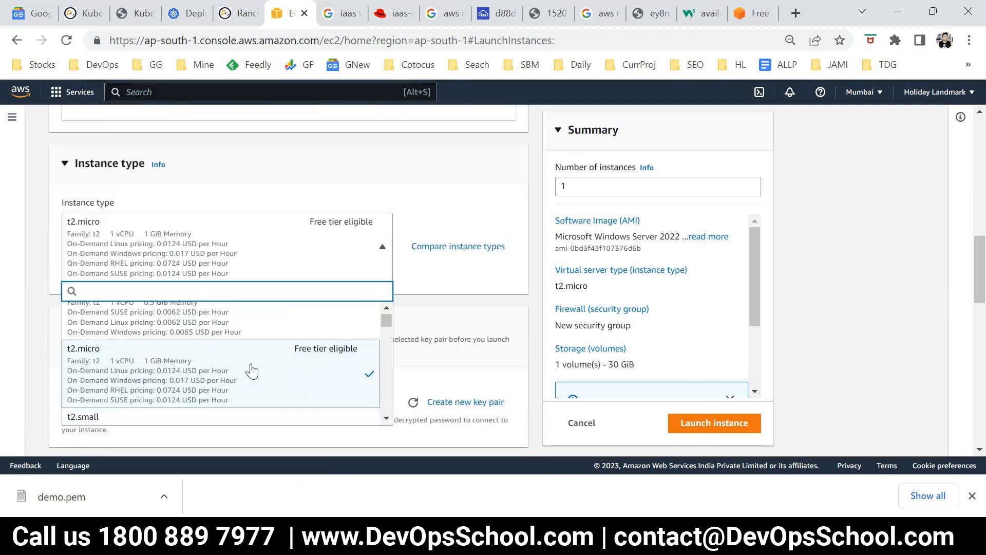
scroll(252, 370, down, 5)
scroll(244, 385, up, 3)
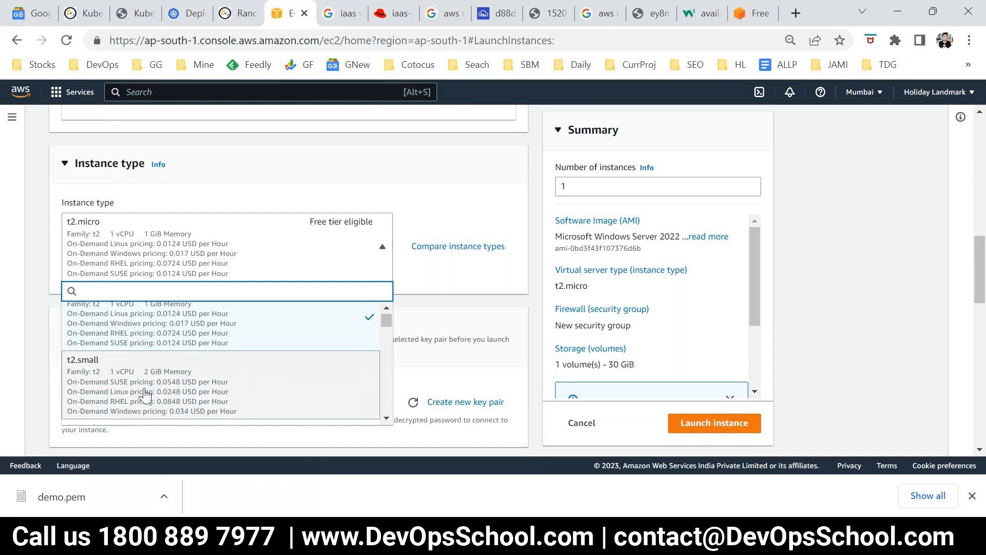
click(141, 399)
Choose the existing demo key pair for logging in to the new Windows instance.
scroll(227, 374, down, 1)
scroll(308, 355, down, 2)
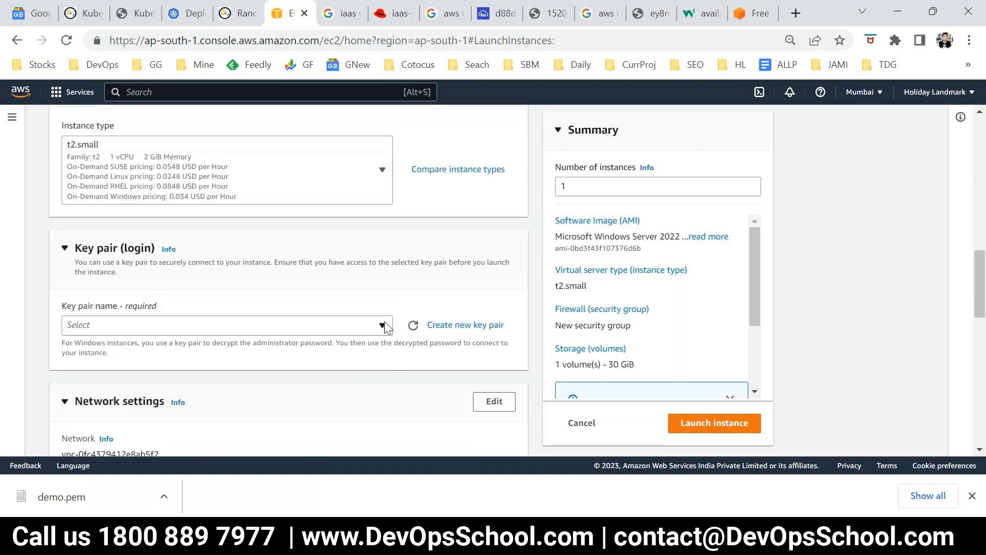
drag(77, 306, 173, 307)
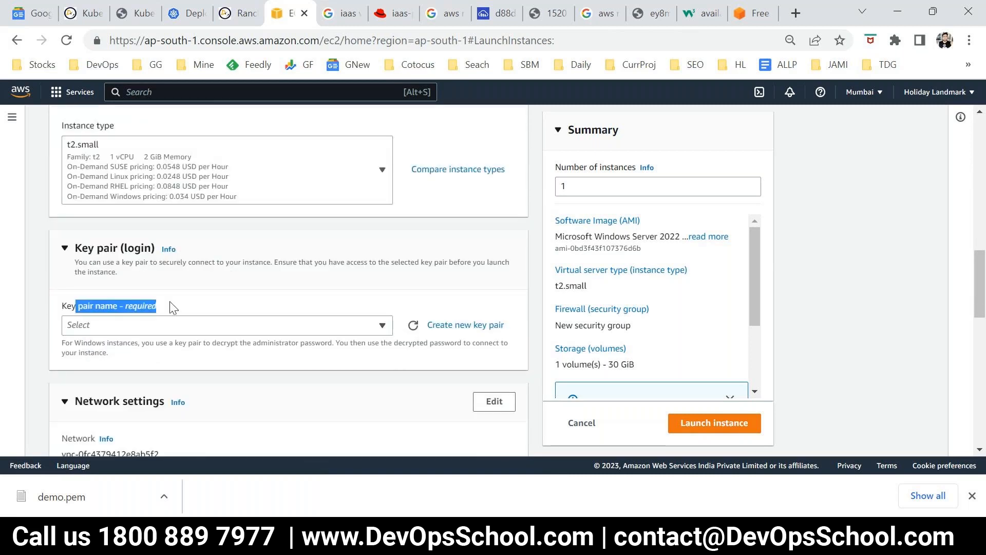
click(242, 324)
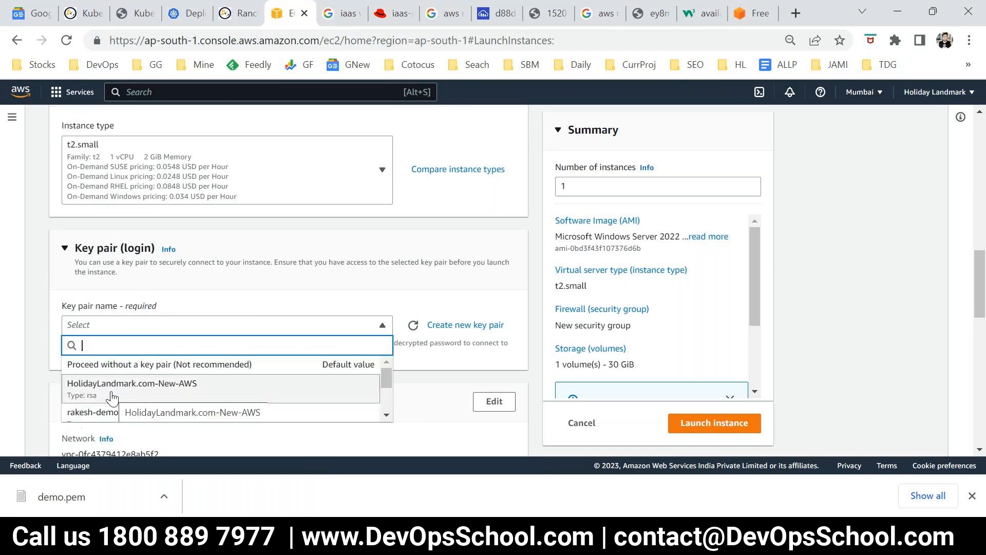
scroll(87, 413, down, 2)
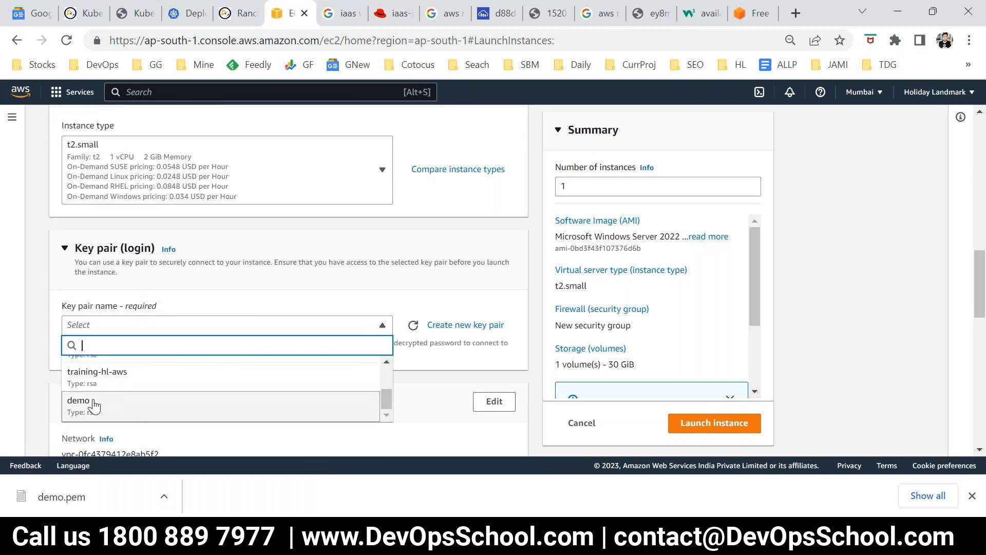
click(94, 406)
Switch the instance's firewall setting to an existing security group and browse the available groups without choosing one.
scroll(144, 383, down, 1)
scroll(147, 380, down, 4)
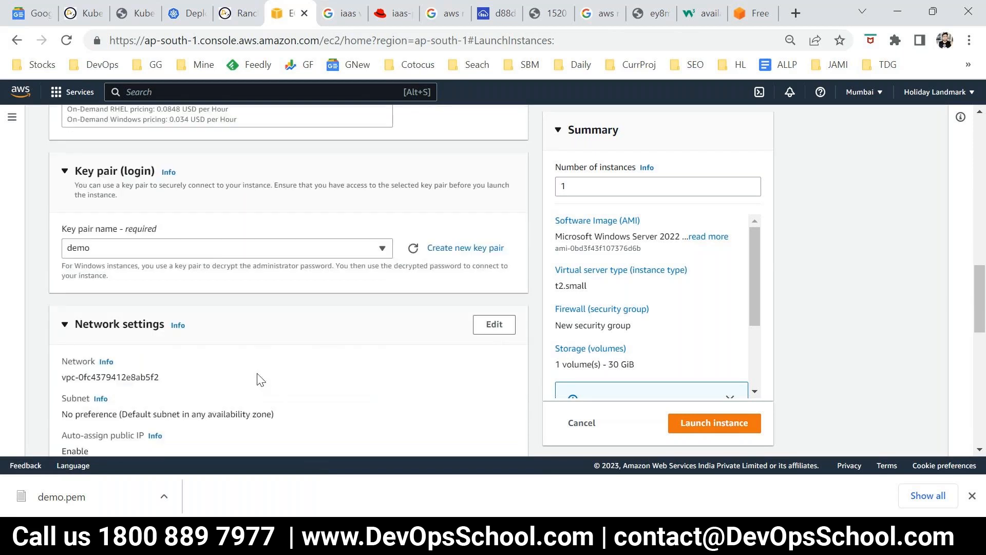
scroll(339, 329, down, 3)
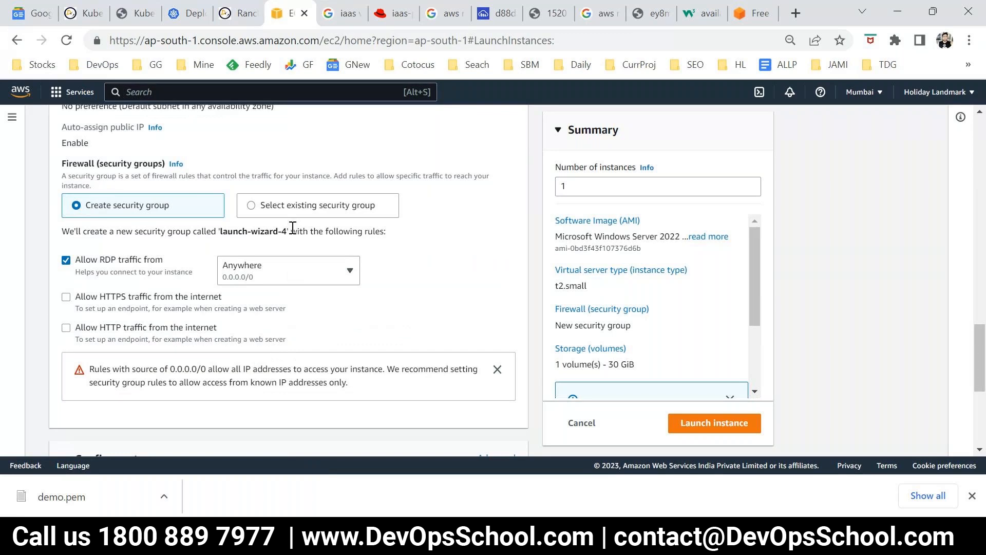
click(288, 208)
click(213, 249)
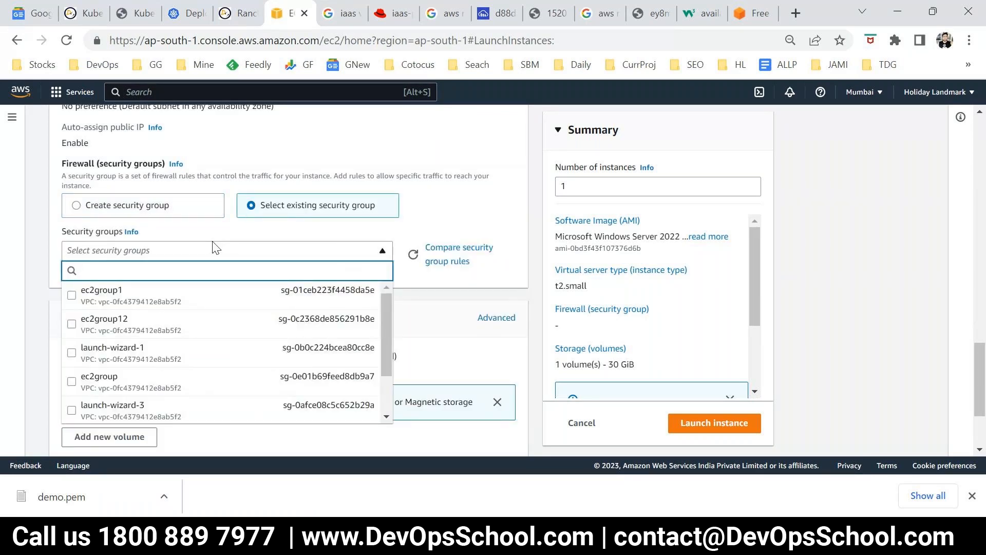
scroll(250, 343, down, 1)
scroll(251, 343, down, 2)
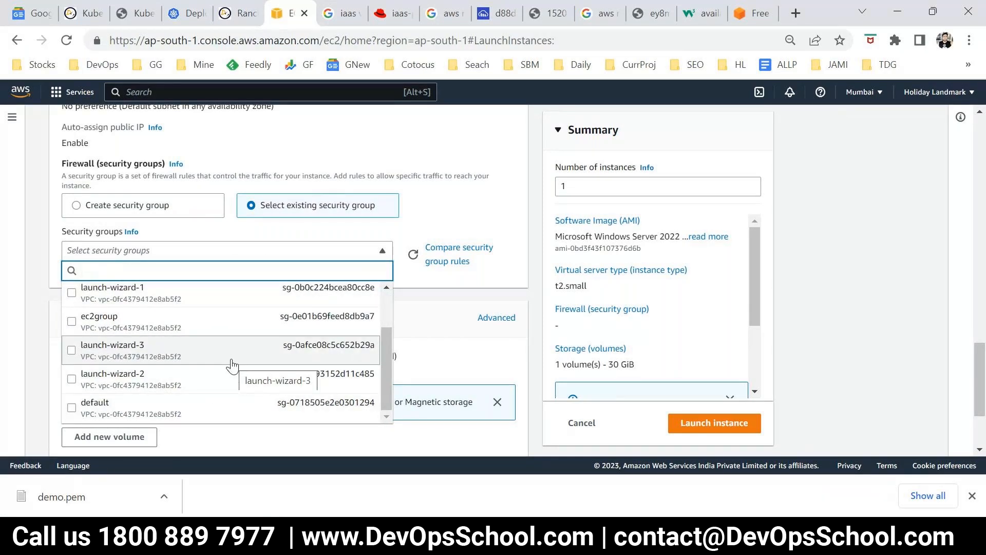
scroll(236, 370, up, 2)
scroll(238, 372, down, 2)
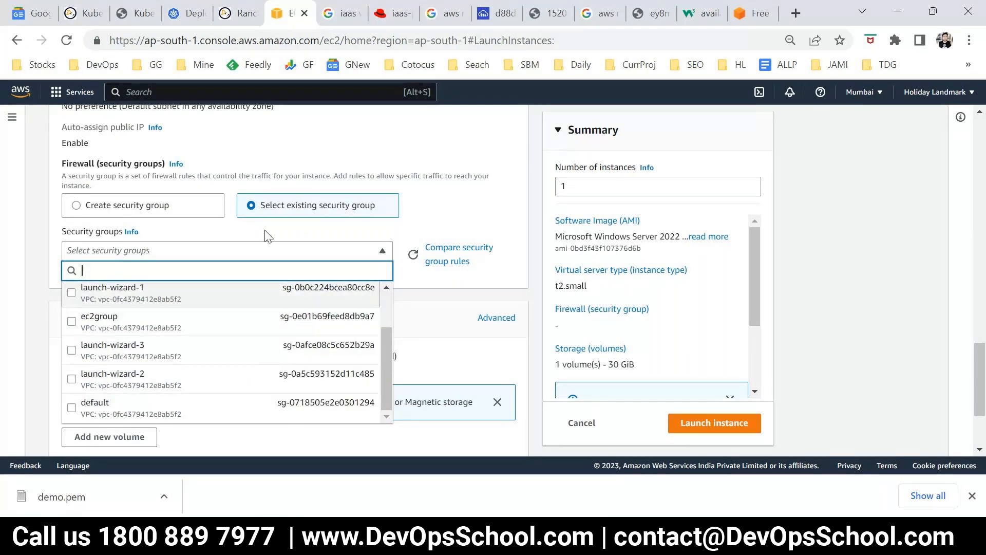
scroll(271, 366, up, 5)
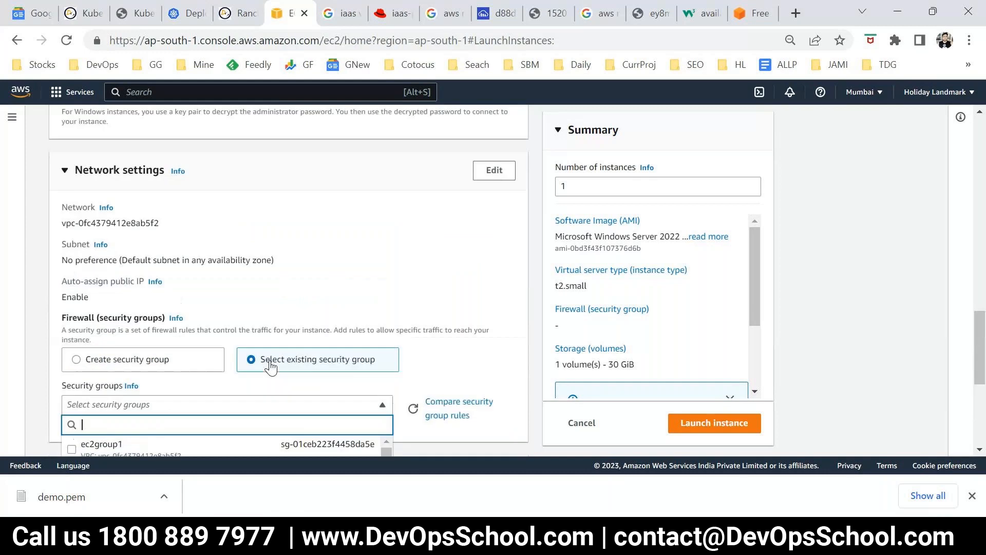
scroll(272, 366, down, 3)
click(258, 241)
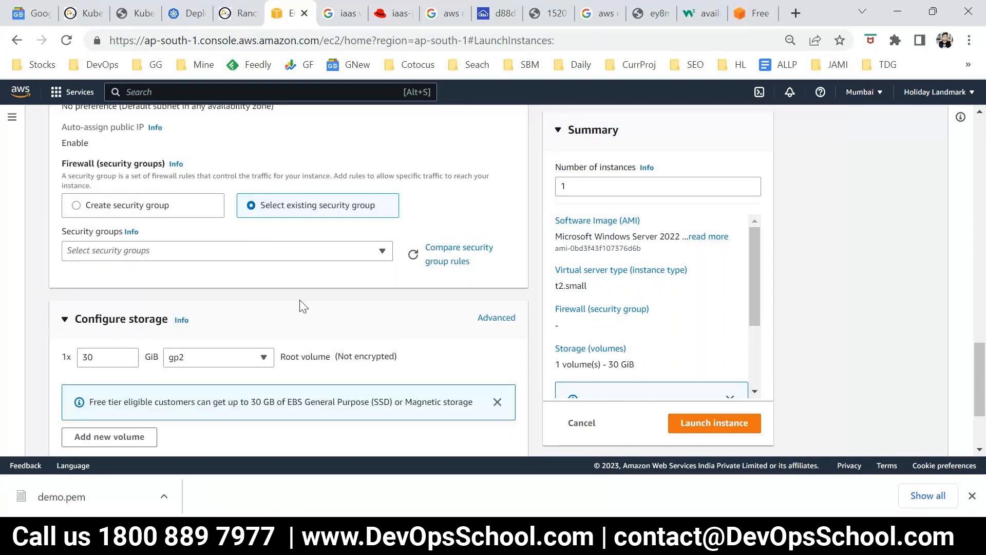
scroll(301, 304, up, 2)
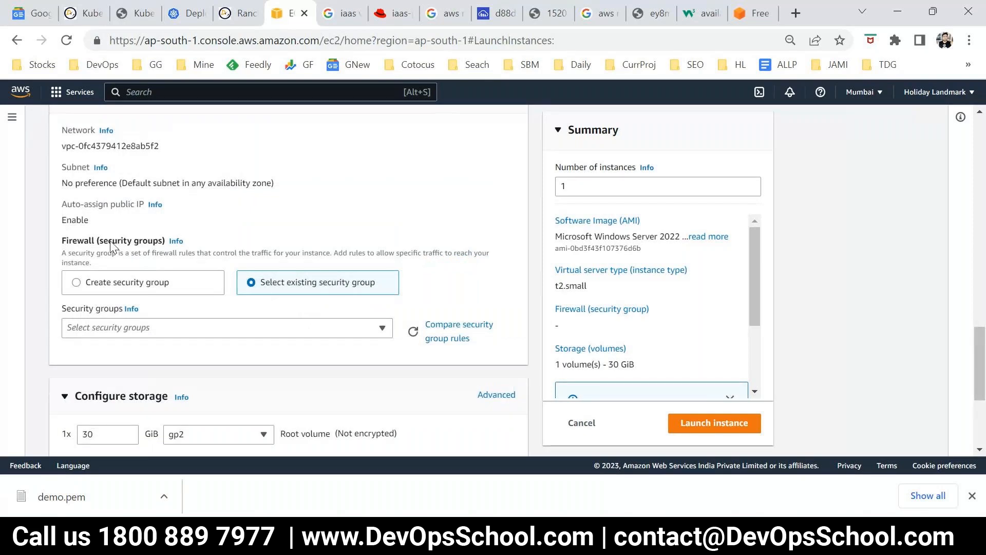
Assign the existing security group launch-wizard-3 to the new Windows instance.
drag(108, 242, 158, 242)
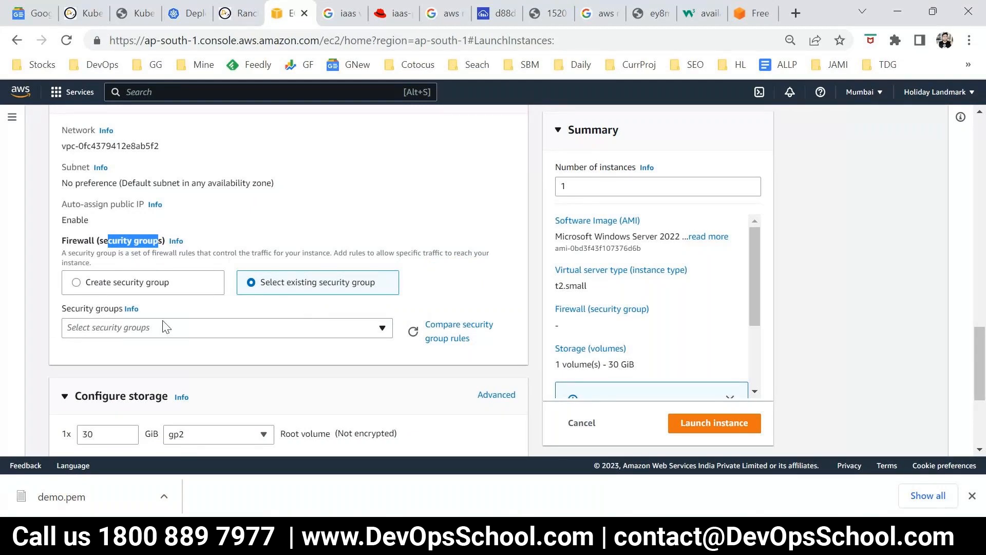
scroll(169, 329, up, 1)
scroll(162, 329, down, 1)
click(162, 328)
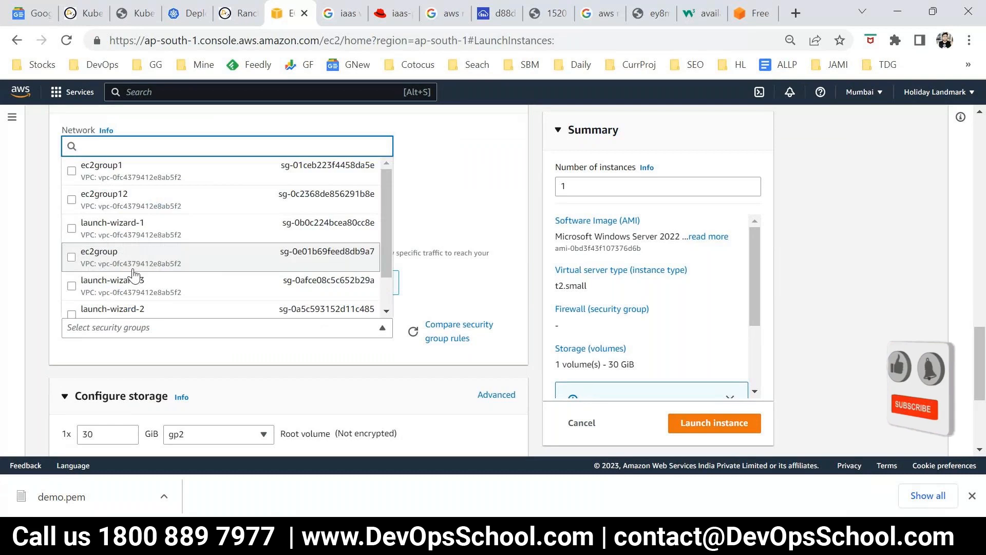
click(37, 304)
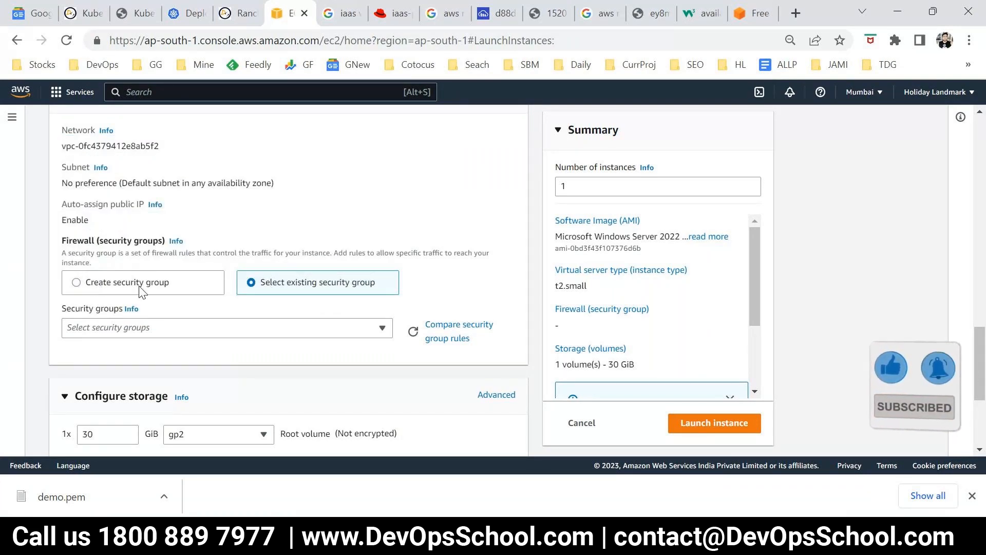
click(255, 335)
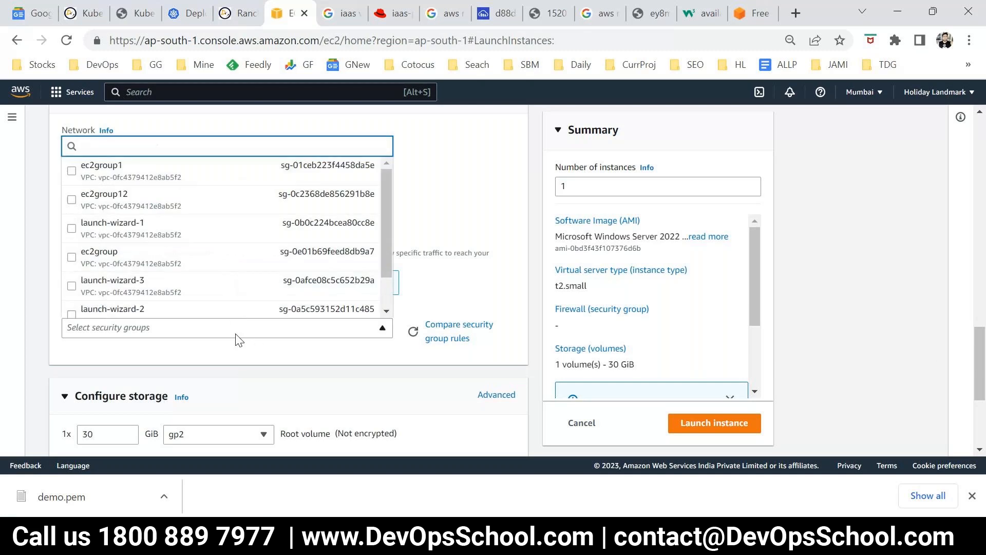
scroll(196, 296, down, 1)
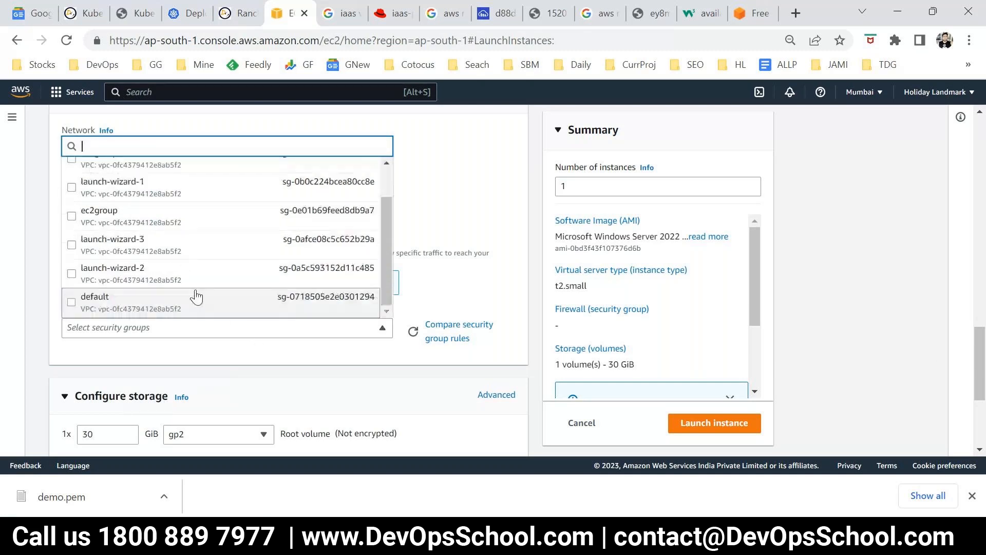
click(169, 247)
scroll(332, 306, down, 3)
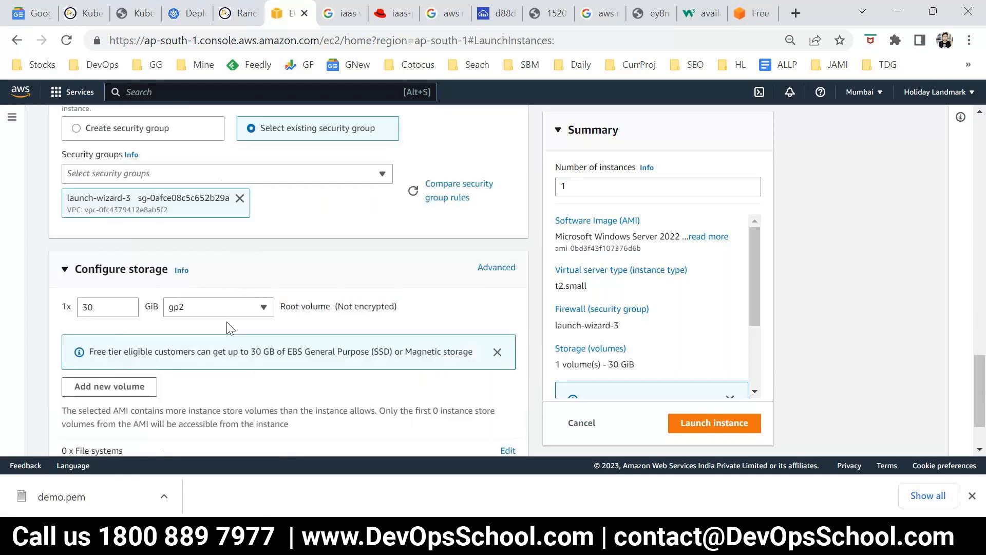
Remove the launch-wizard-3 security group from the instance and select it again.
click(240, 198)
click(330, 177)
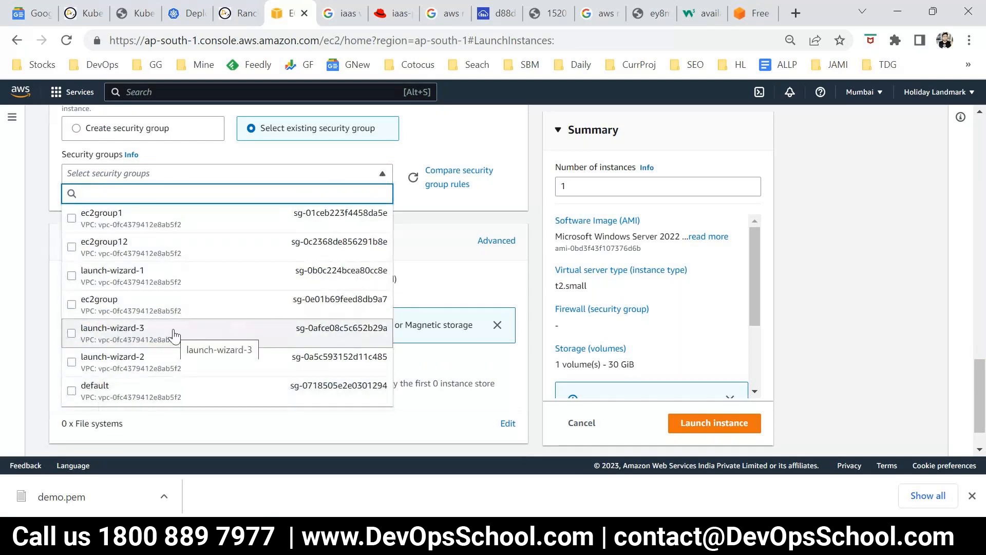
scroll(193, 353, up, 3)
scroll(193, 362, down, 3)
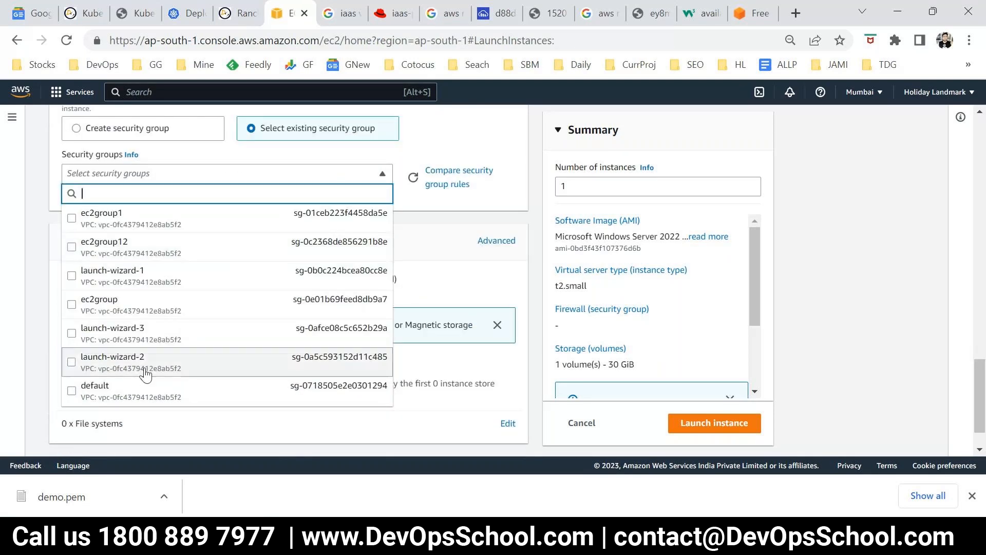
click(154, 337)
Launch one instance with the configured settings and go to the list of all instances.
scroll(136, 308, down, 2)
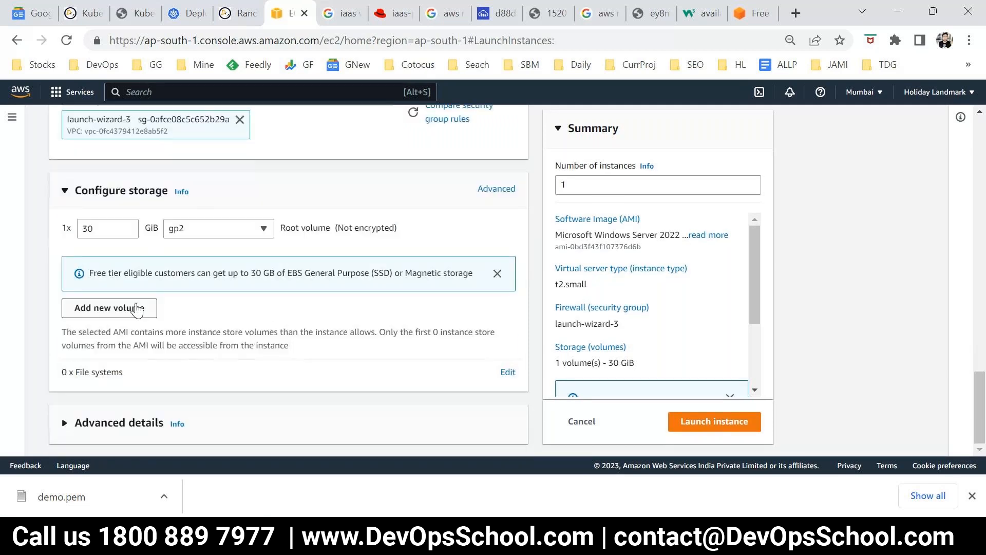
drag(588, 186, 524, 206)
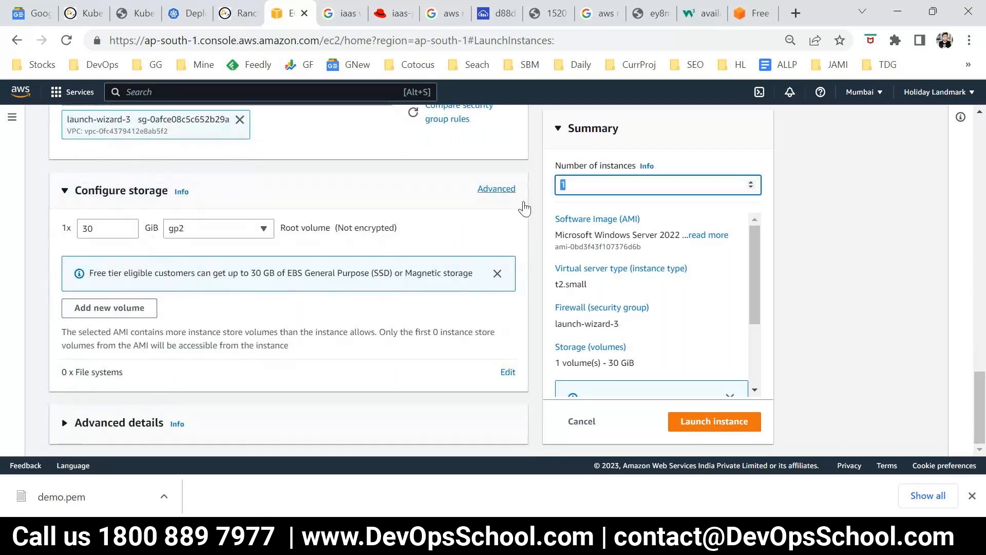
click(711, 428)
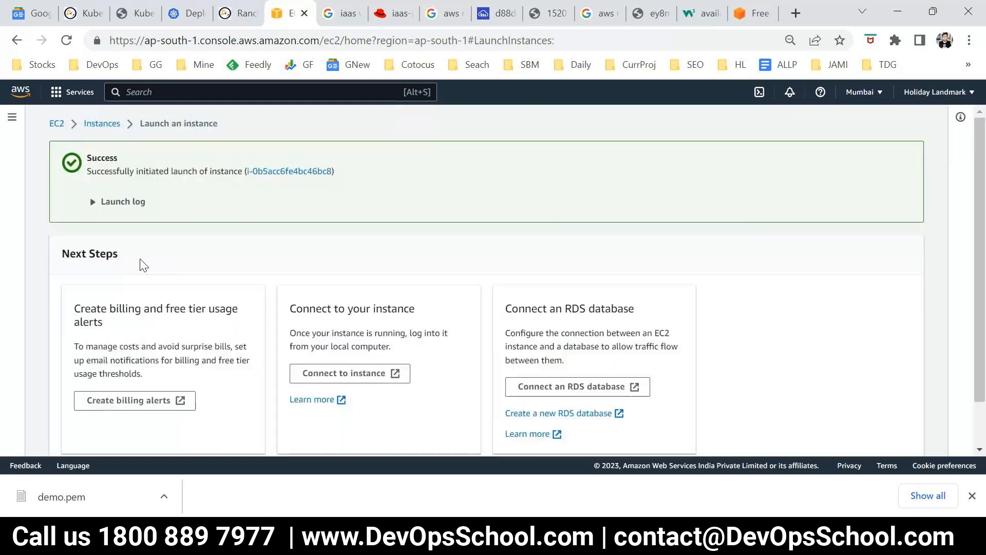
scroll(608, 290, down, 1)
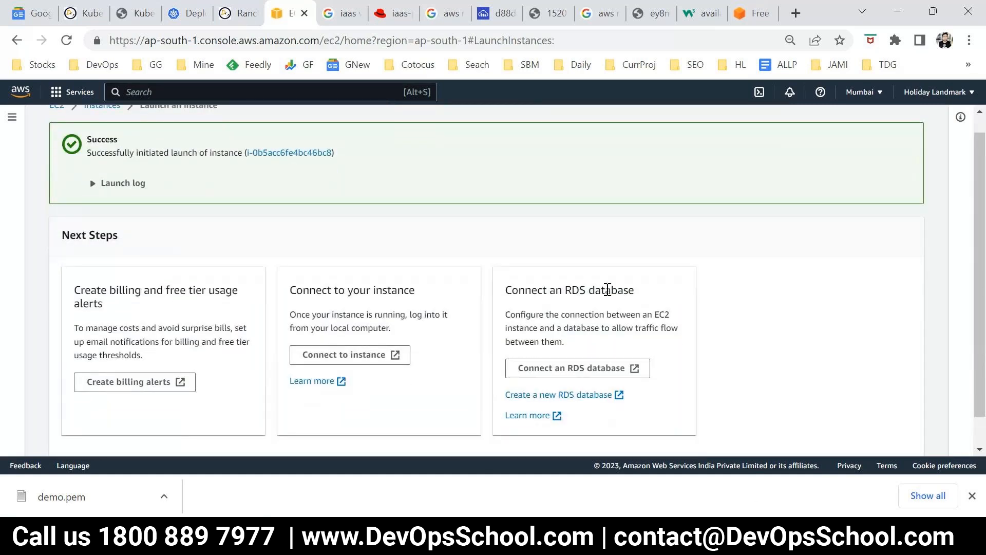
scroll(607, 291, down, 1)
click(870, 447)
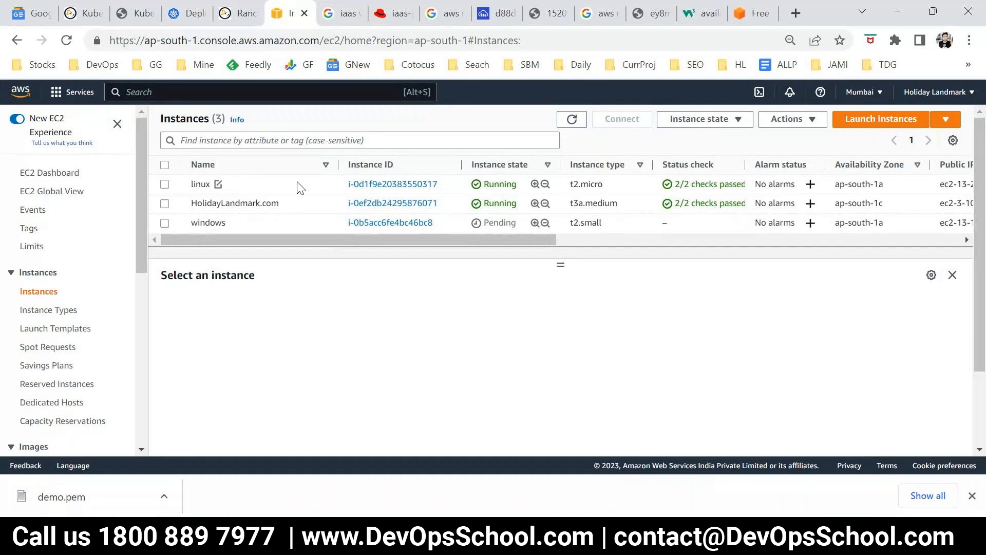
Examine the linux instance's public and private IPv4 addresses and switch to Paint.
click(279, 188)
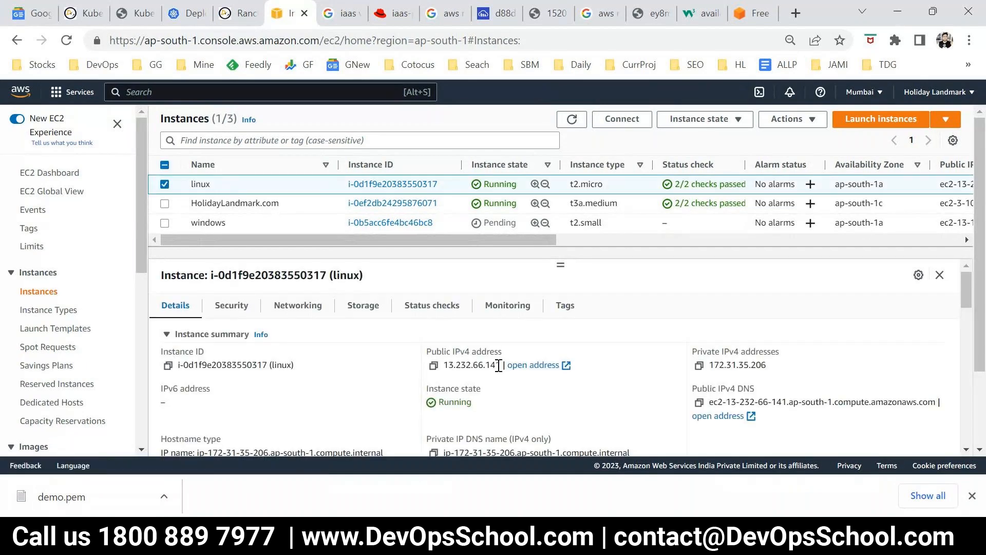
drag(499, 366, 450, 365)
drag(726, 364, 759, 365)
click(677, 479)
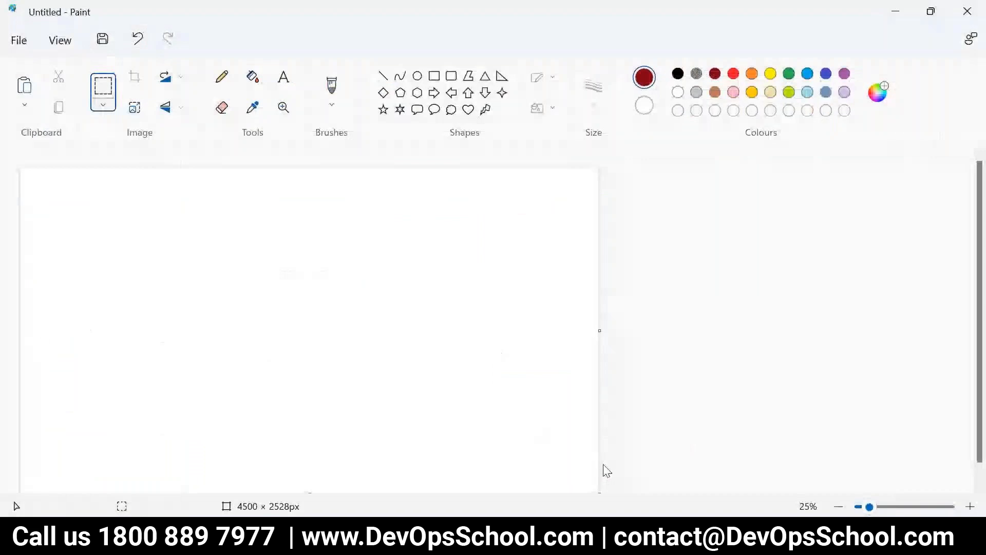
click(222, 77)
click(434, 76)
mouse_move(245, 244)
mouse_down()
mouse_move(385, 375)
mouse_move(521, 401)
mouse_move(547, 416)
mouse_up()
key(ctrl+z)
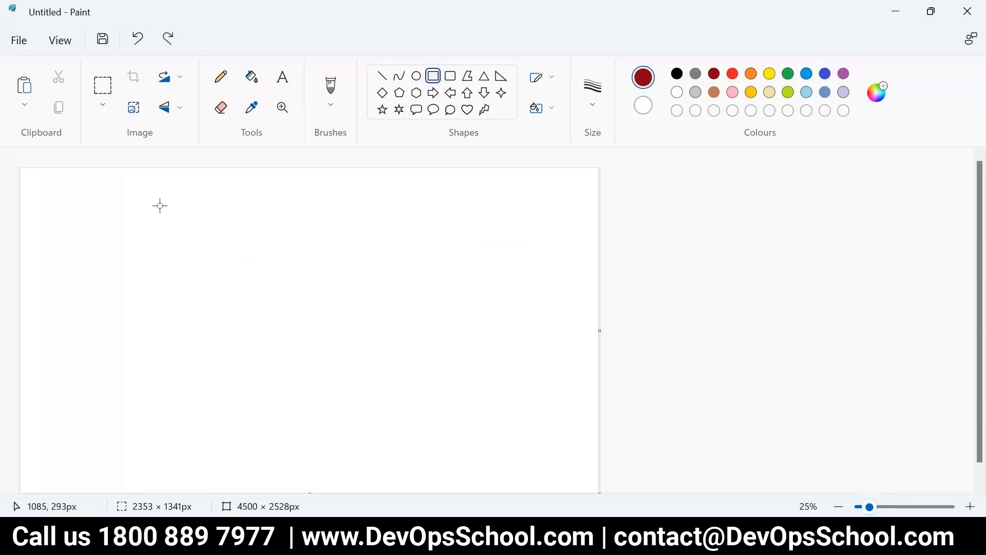
Draw a large dark red rounded rectangle across the middle of the canvas.
click(221, 78)
click(451, 76)
drag(191, 234, 526, 415)
click(60, 296)
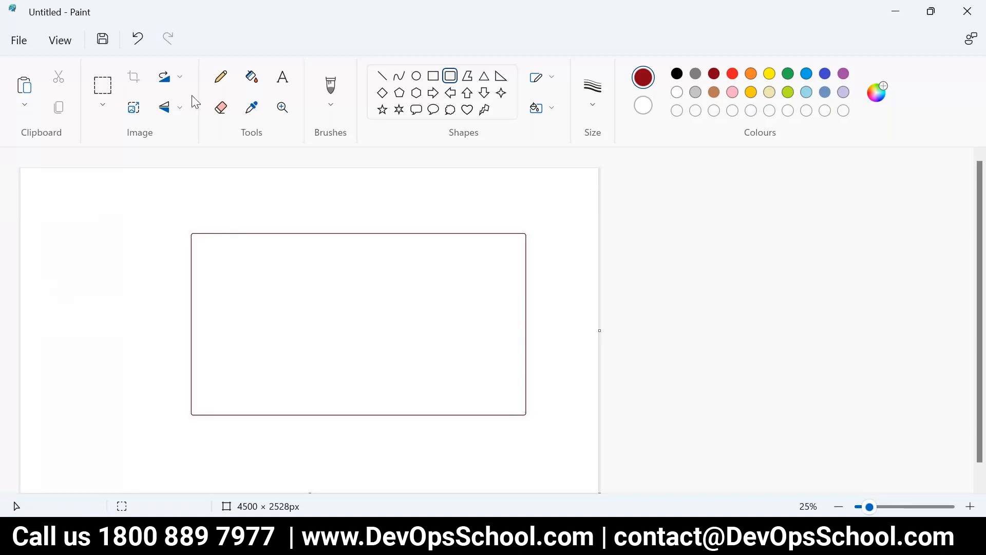
Divide the large rectangle with a freehand vertical line and handwrite an AZ1 label below each half.
click(221, 76)
drag(353, 178, 360, 480)
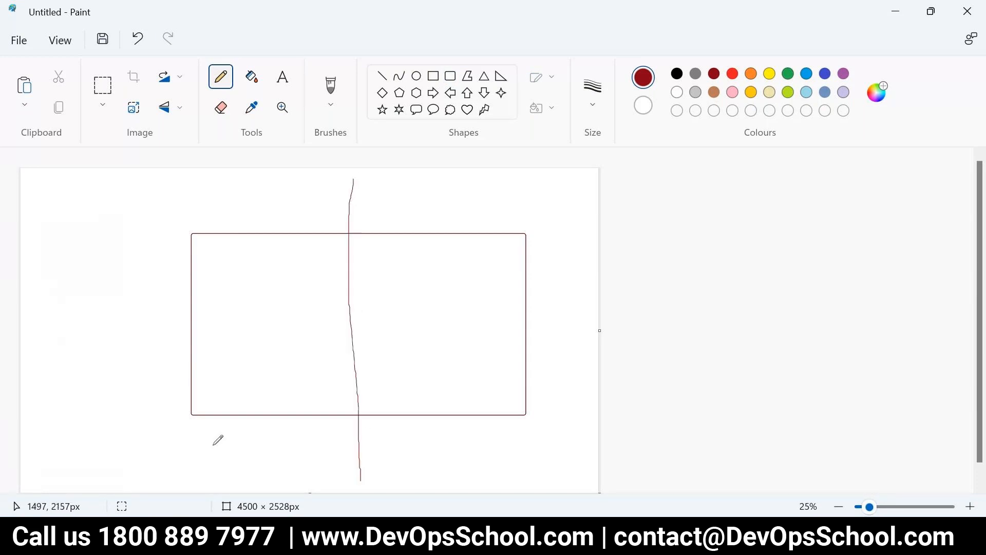
mouse_move(212, 441)
mouse_down()
mouse_move(219, 461)
mouse_move(241, 435)
mouse_move(234, 462)
mouse_move(277, 454)
mouse_up()
mouse_move(414, 450)
mouse_down()
mouse_move(464, 439)
mouse_move(501, 450)
mouse_up()
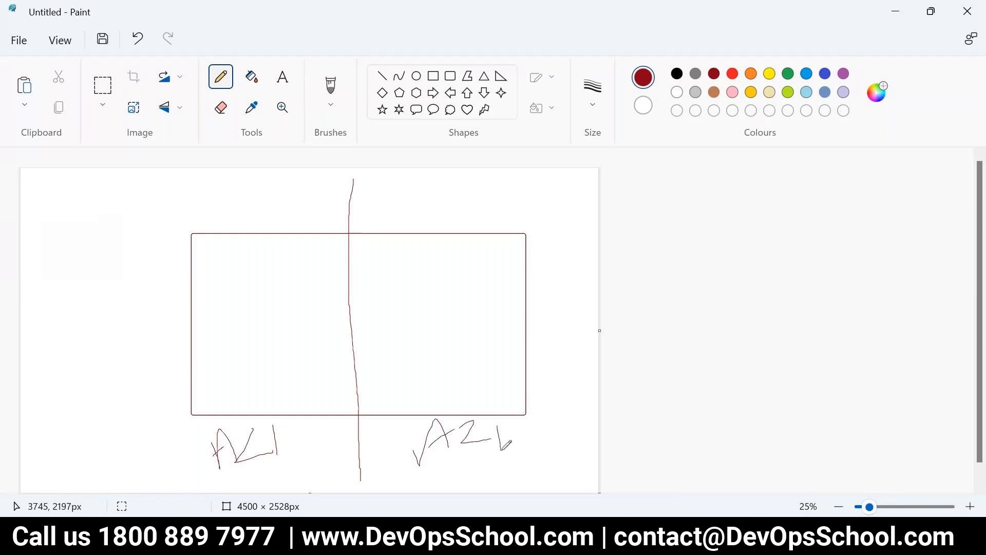
Draw a small rounded box in each half, about 453 × 493 px in the first and 529 × 529 px in the second.
click(450, 76)
drag(239, 256, 297, 319)
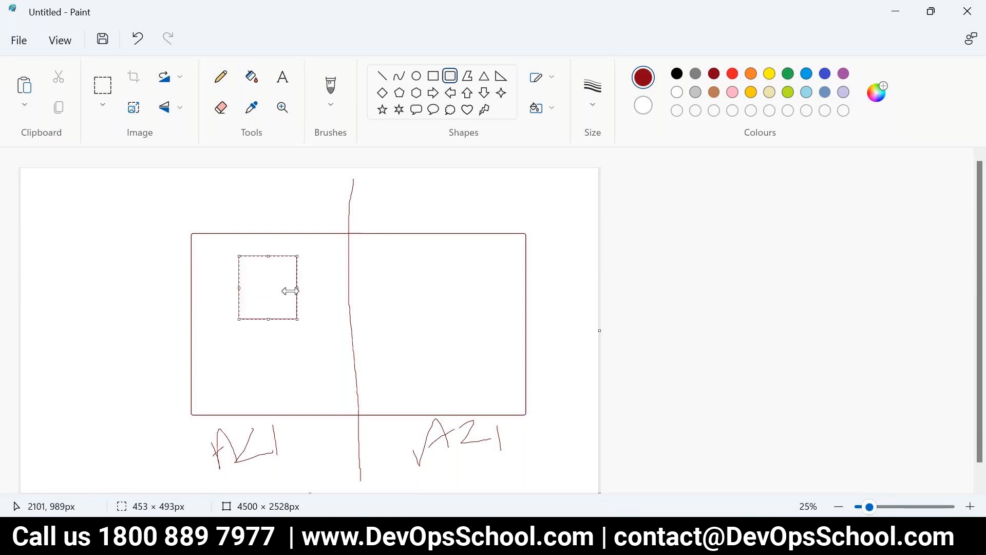
drag(410, 252, 477, 319)
Handwrite XXX with the Pencil below each of the two small boxes to stand for their addresses.
click(221, 77)
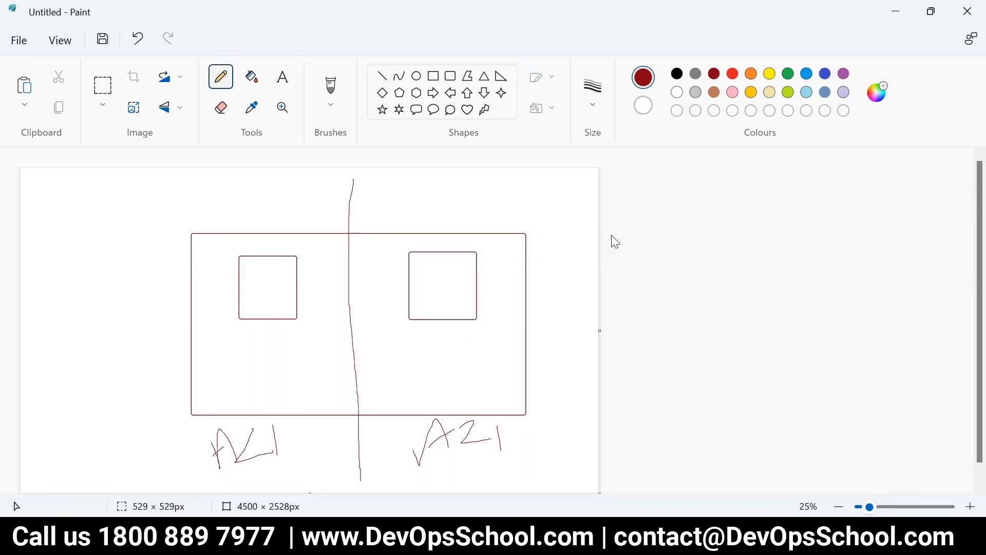
mouse_move(251, 321)
mouse_down()
mouse_move(244, 340)
mouse_move(256, 340)
mouse_up()
mouse_move(268, 325)
mouse_down()
mouse_move(261, 343)
mouse_move(277, 338)
mouse_up()
drag(296, 324, 288, 335)
mouse_move(444, 321)
mouse_down()
mouse_move(428, 340)
mouse_move(441, 339)
mouse_move(438, 348)
mouse_up()
drag(440, 328, 453, 347)
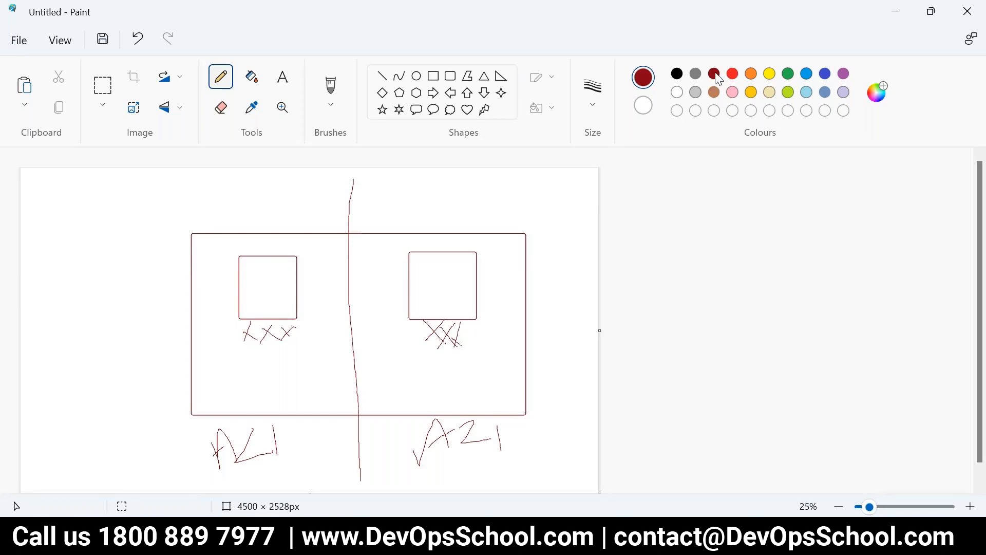
Sketch a person in each small box with an arrow to the opposite box's XXX label, and underline both labels.
mouse_move(455, 265)
mouse_down()
mouse_move(443, 286)
mouse_move(455, 285)
mouse_move(450, 277)
mouse_move(306, 334)
mouse_move(319, 338)
mouse_up()
mouse_move(253, 282)
mouse_down()
mouse_move(414, 325)
mouse_move(389, 335)
mouse_up()
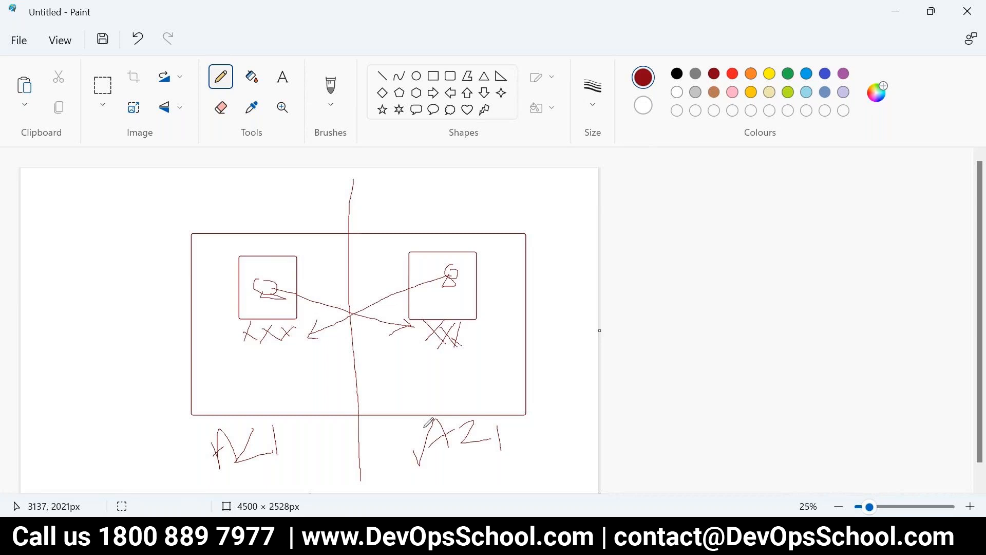
drag(248, 347, 270, 347)
drag(415, 351, 437, 359)
Switch to the EC2 console, highlight the linux instance's private IPv4 address, and return to the Paint diagram.
key(alt+Tab)
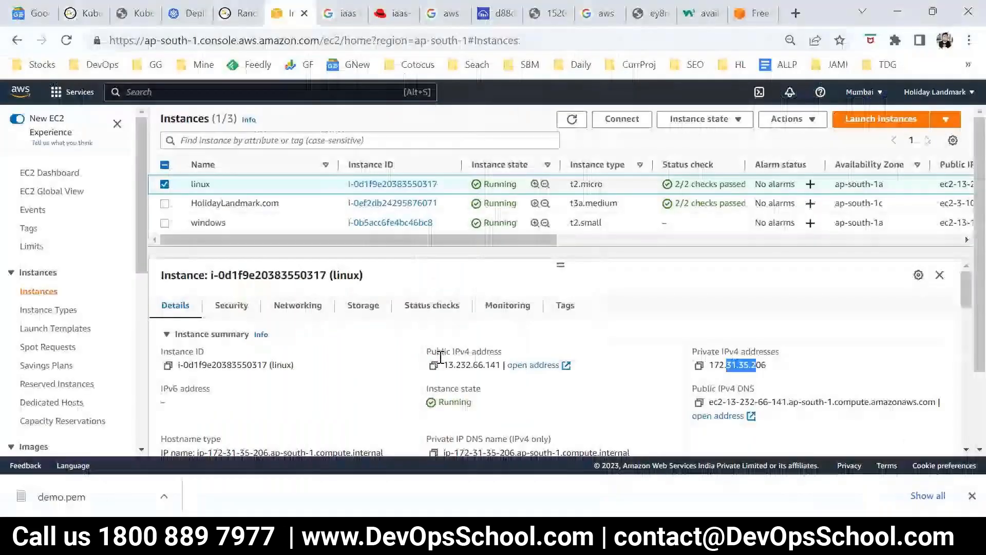
click(814, 383)
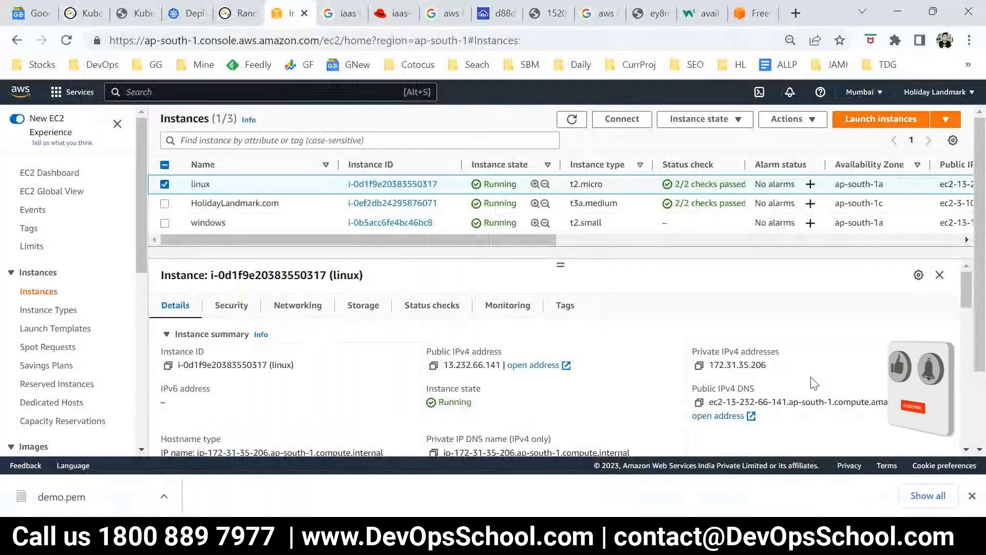
double_click(740, 364)
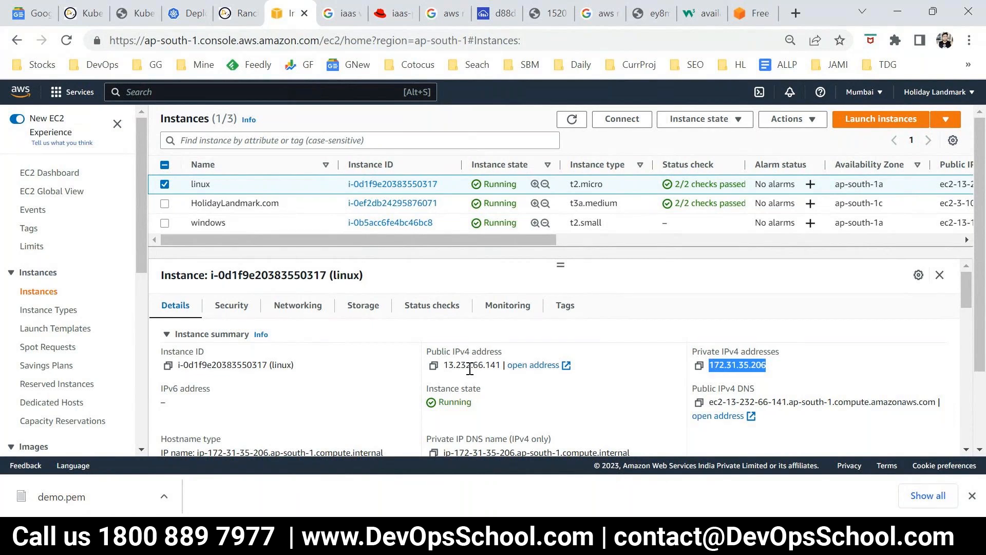
key(alt+Tab)
scroll(185, 355, down, 1)
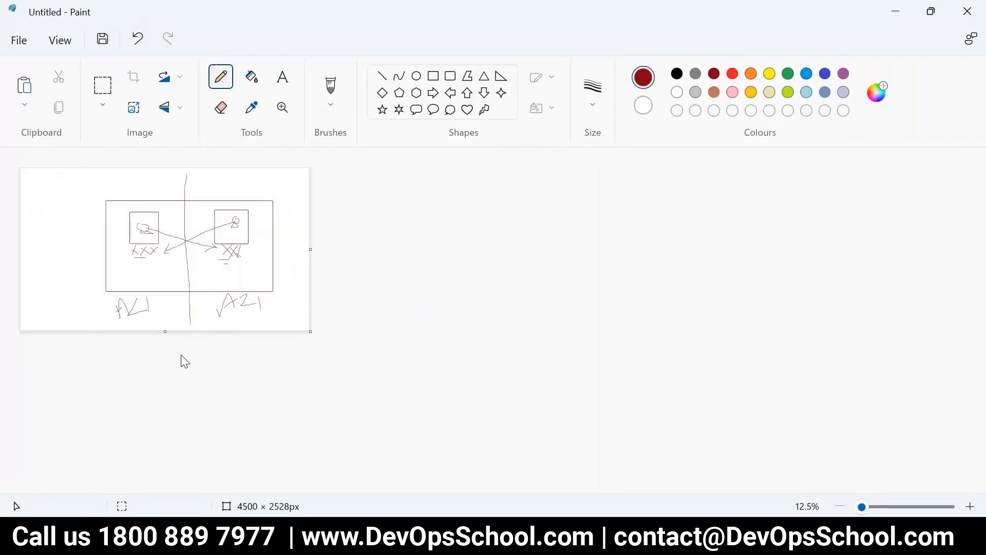
scroll(185, 362, up, 1)
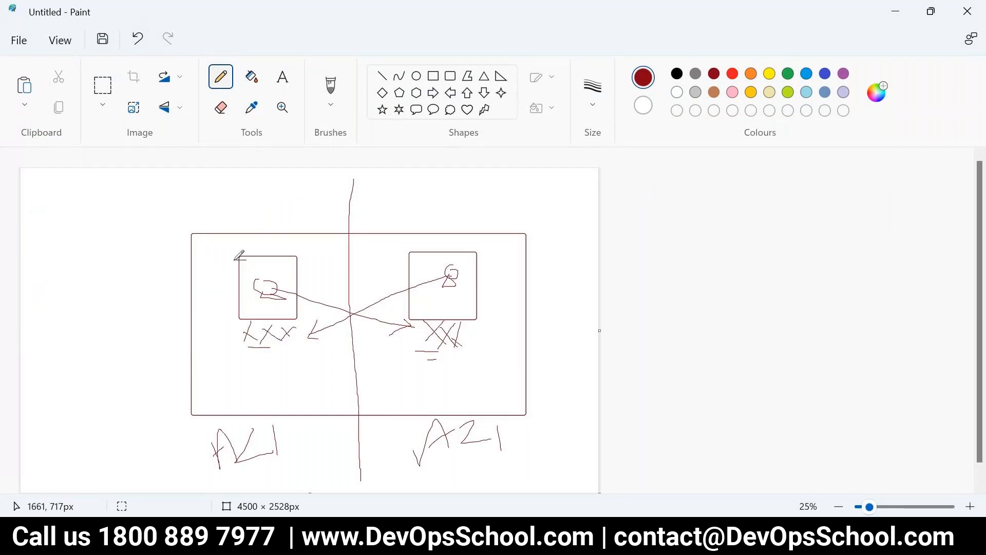
Add freehand check marks on the first half's small box and sketch a person outside the large rectangle.
drag(222, 275, 260, 250)
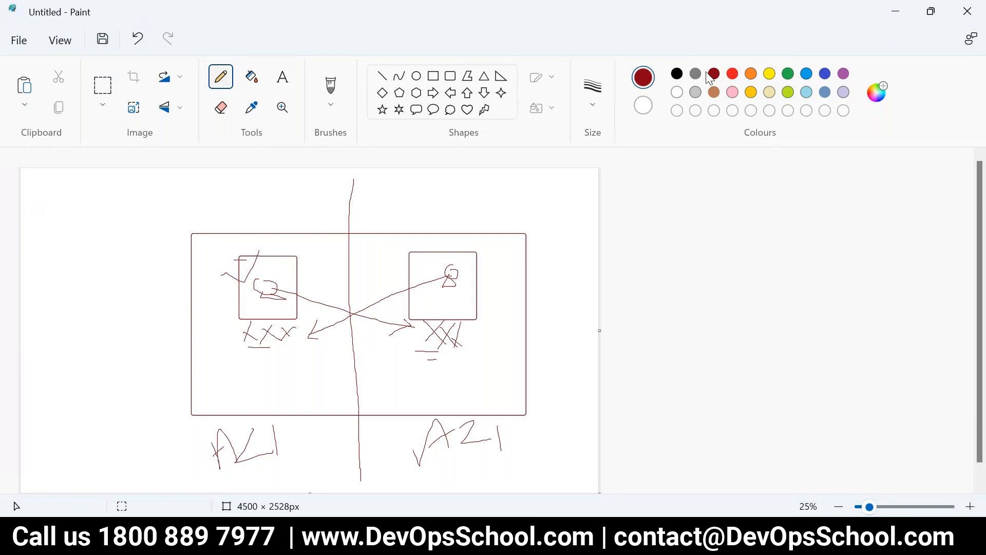
drag(230, 282, 272, 247)
mouse_move(37, 330)
mouse_down()
mouse_move(59, 348)
mouse_move(52, 333)
mouse_move(55, 377)
mouse_move(42, 360)
mouse_up()
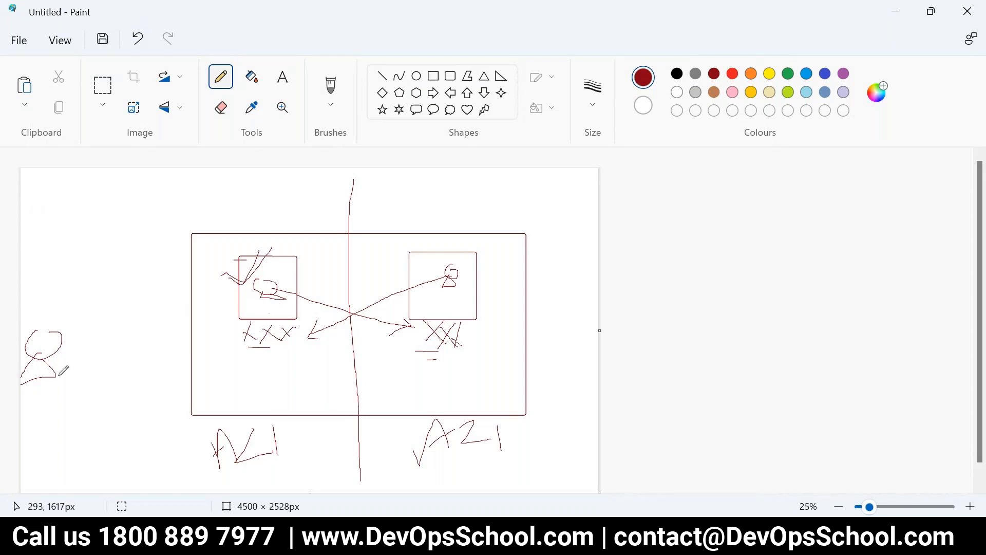
mouse_move(56, 340)
mouse_down()
mouse_move(71, 287)
mouse_move(244, 259)
mouse_move(227, 256)
mouse_move(216, 274)
mouse_move(235, 261)
mouse_move(207, 284)
mouse_up()
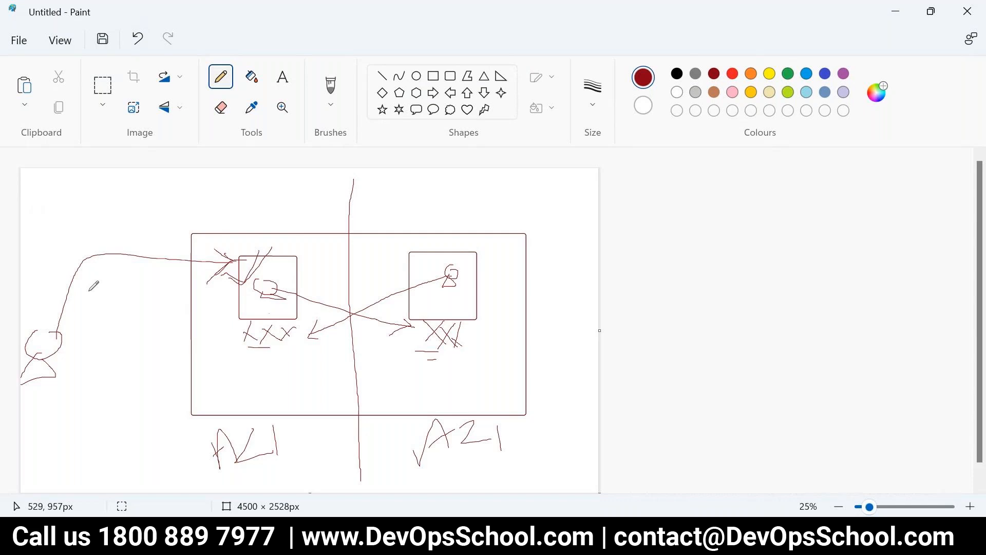
mouse_move(99, 238)
mouse_down()
mouse_move(84, 274)
mouse_move(118, 265)
mouse_up()
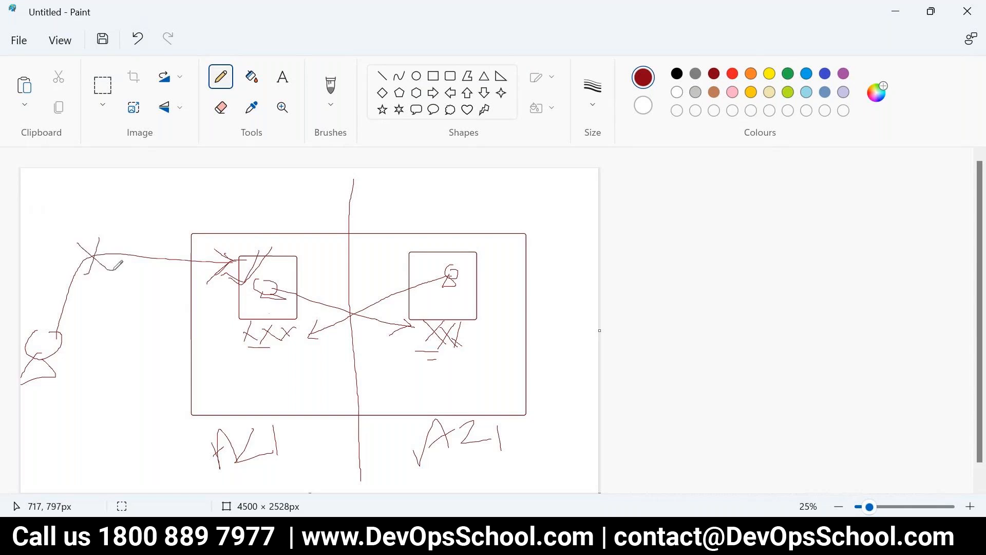
key(ctrl+z)
key(ctrl+z)
key(ctrl+z)
key(ctrl+z)
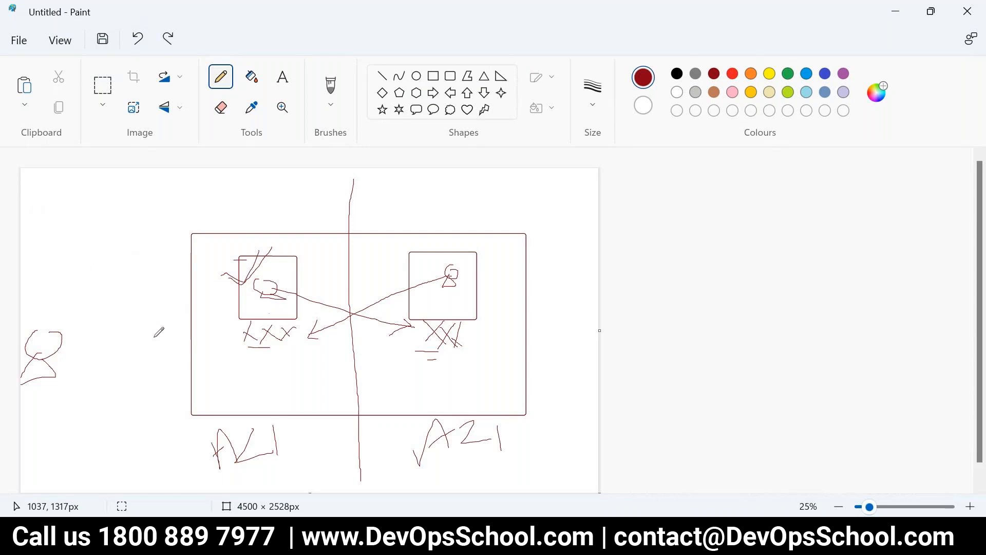
Draw a straight, nearly vertical line separating the outside person from the large rectangle.
click(382, 76)
mouse_move(128, 184)
mouse_down()
mouse_move(108, 328)
mouse_move(111, 492)
mouse_up()
drag(129, 186, 129, 187)
click(53, 342)
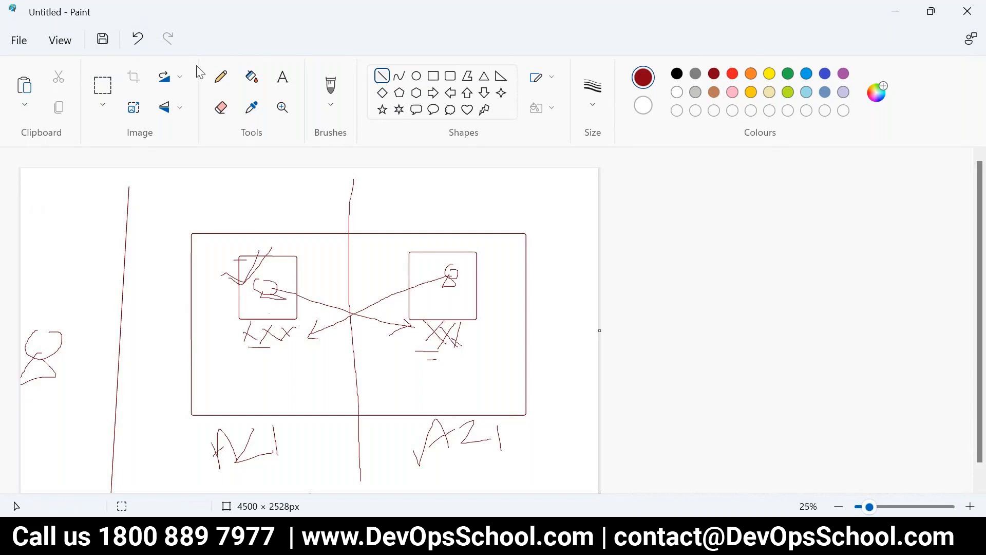
With the Pencil, write IP atop the separating line and draw arrows from the outside person to it and on to the first XXX label.
click(221, 77)
click(593, 92)
click(602, 241)
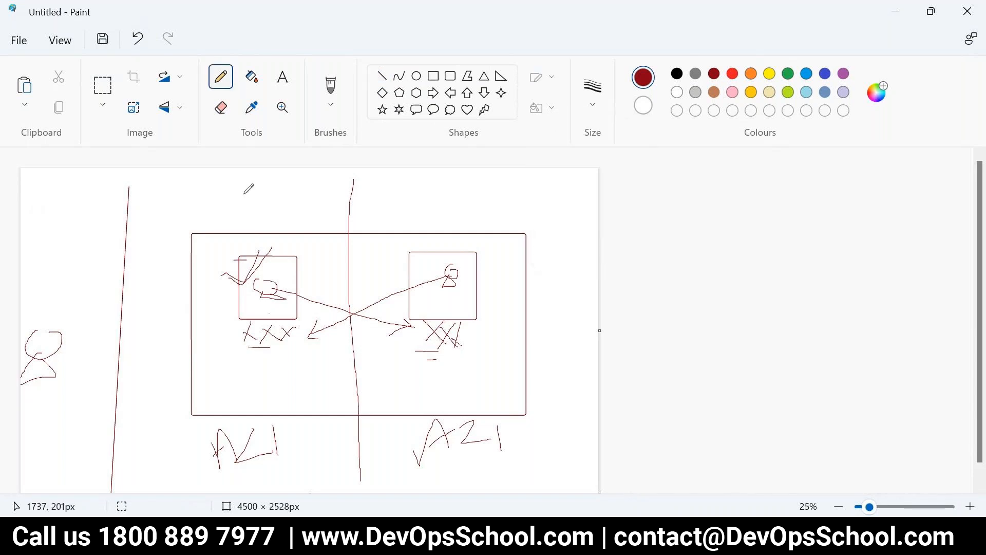
mouse_move(131, 187)
mouse_down()
mouse_move(137, 205)
mouse_move(116, 221)
mouse_up()
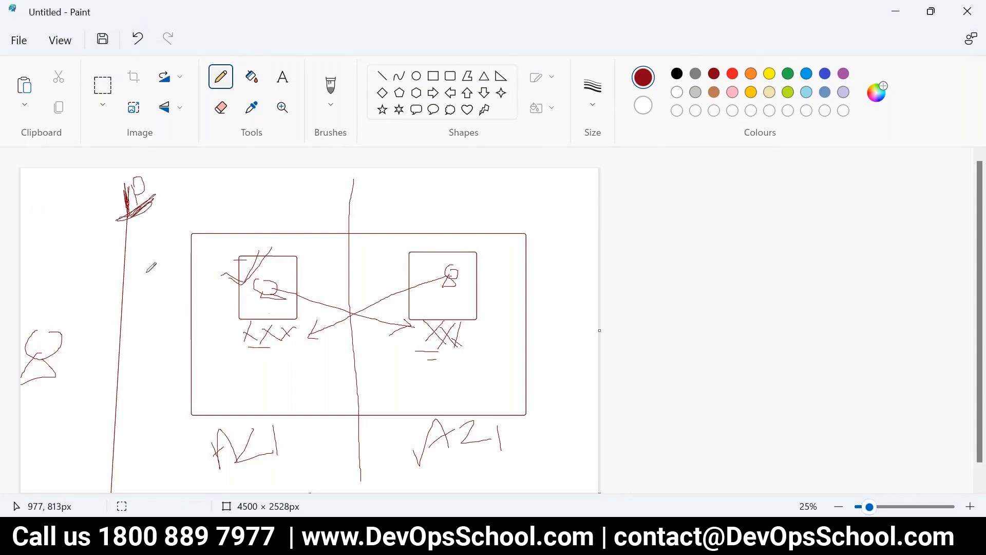
mouse_move(49, 335)
mouse_down()
mouse_move(42, 283)
mouse_move(110, 204)
mouse_move(101, 239)
mouse_up()
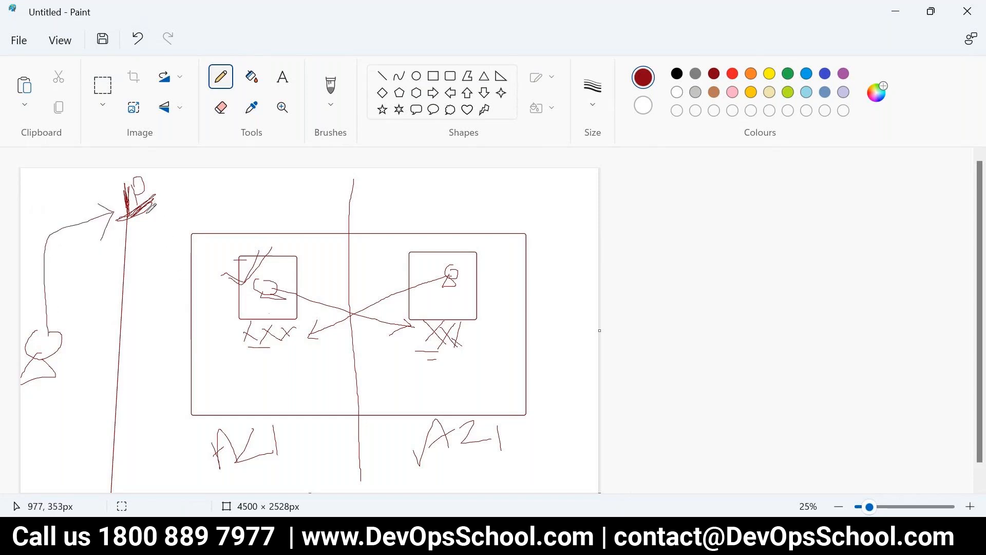
mouse_move(146, 213)
mouse_down()
mouse_move(207, 331)
mouse_move(239, 340)
mouse_move(222, 331)
mouse_up()
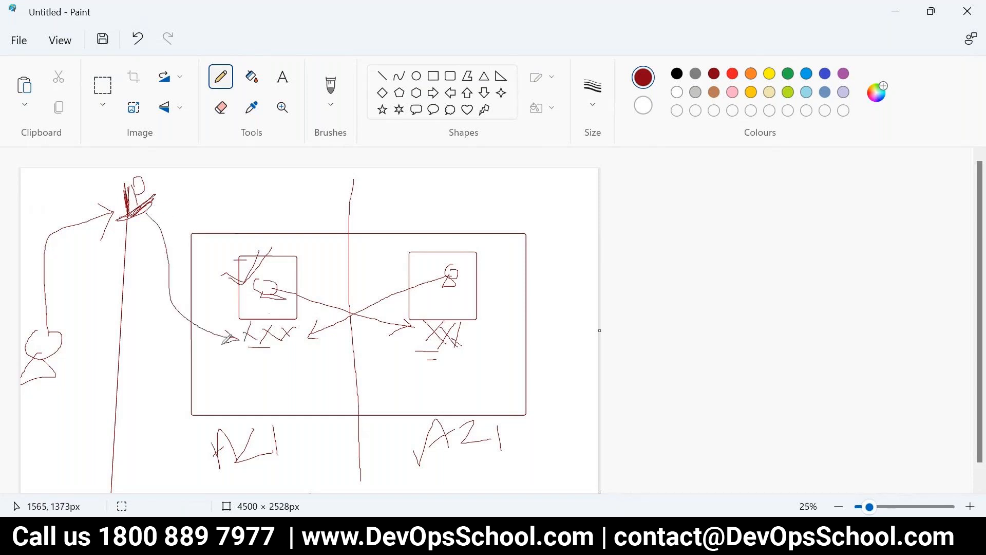
Retrace the separating line and the large rectangle's near edge, circle the IP mark, and underline the first XXX label again.
mouse_move(125, 252)
mouse_down()
mouse_move(117, 487)
mouse_move(141, 206)
mouse_move(146, 344)
mouse_move(121, 485)
mouse_up()
mouse_move(147, 223)
mouse_down()
mouse_move(146, 176)
mouse_move(134, 221)
mouse_move(162, 192)
mouse_move(132, 175)
mouse_move(118, 200)
mouse_move(151, 202)
mouse_move(125, 169)
mouse_move(129, 229)
mouse_up()
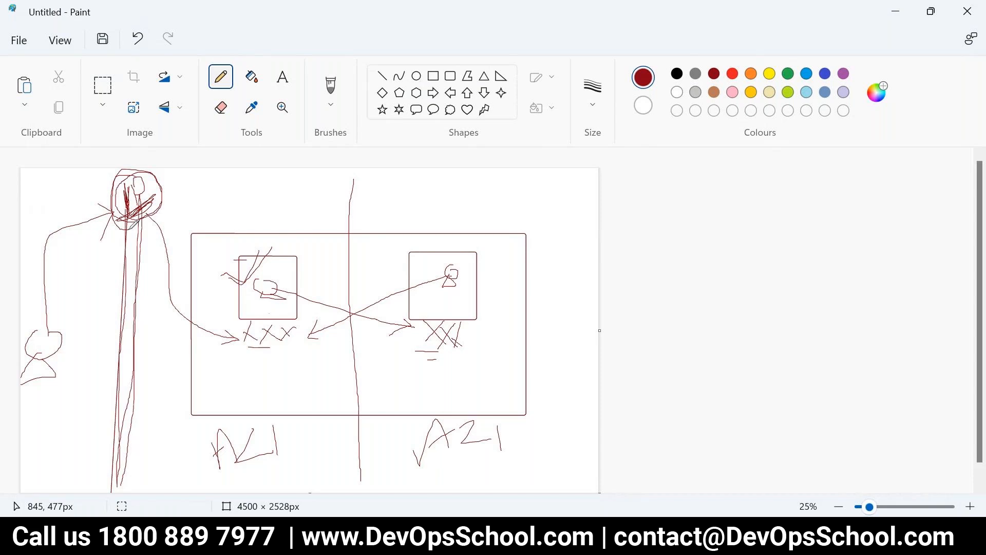
drag(244, 349, 272, 348)
mouse_move(235, 234)
mouse_down()
mouse_move(198, 278)
mouse_move(206, 415)
mouse_up()
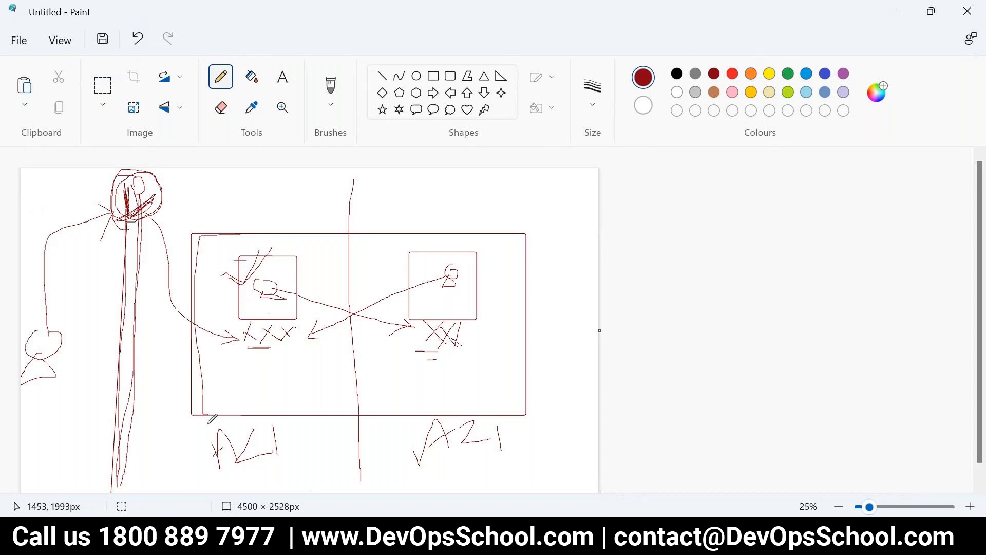
Label the circled IP mark Pu and retrace the path from the outside person through it to the first XXX label.
mouse_move(149, 191)
mouse_down()
mouse_move(181, 192)
mouse_move(185, 204)
mouse_move(188, 176)
mouse_move(207, 186)
mouse_move(177, 219)
mouse_up()
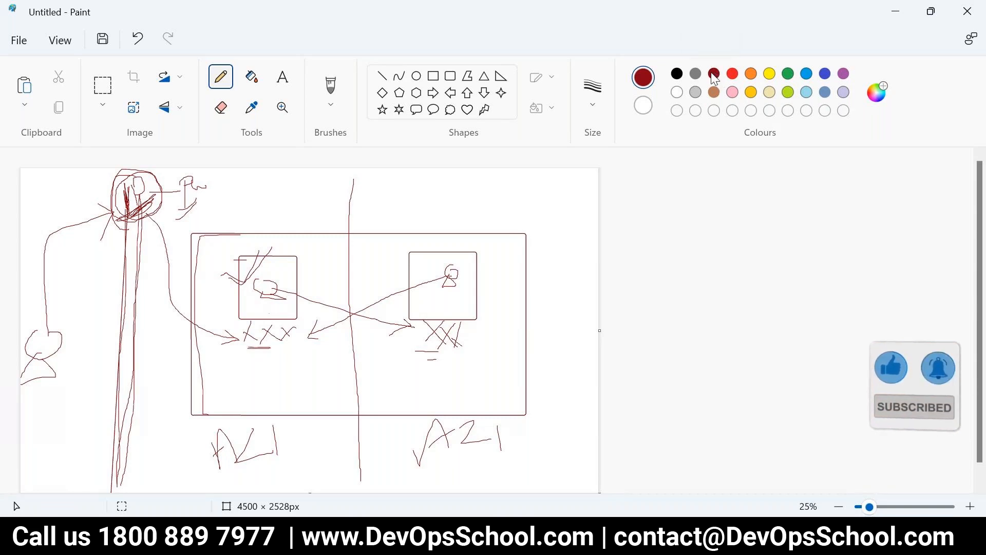
drag(172, 207, 124, 234)
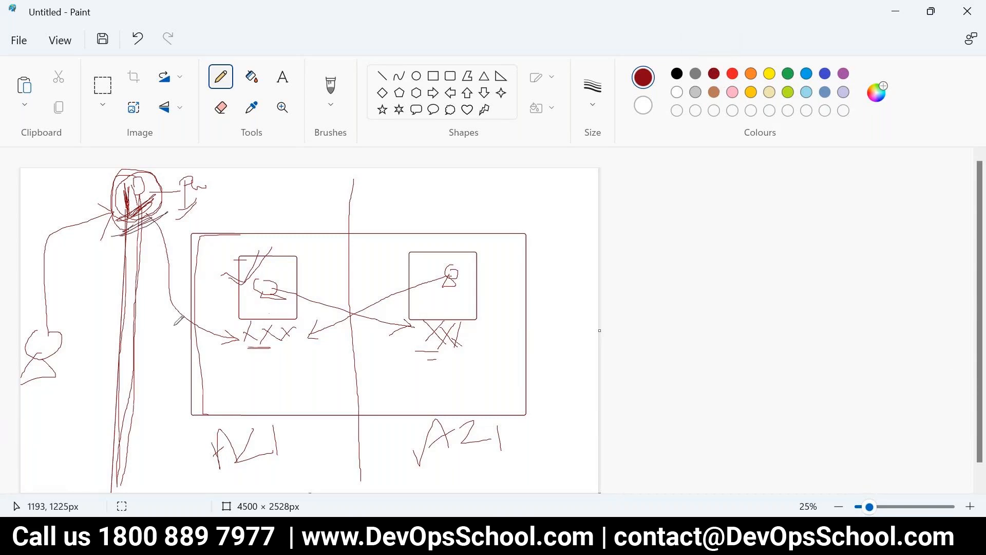
mouse_move(50, 336)
mouse_down()
mouse_move(51, 312)
mouse_move(110, 208)
mouse_move(182, 251)
mouse_move(222, 338)
mouse_move(240, 330)
mouse_move(224, 341)
mouse_up()
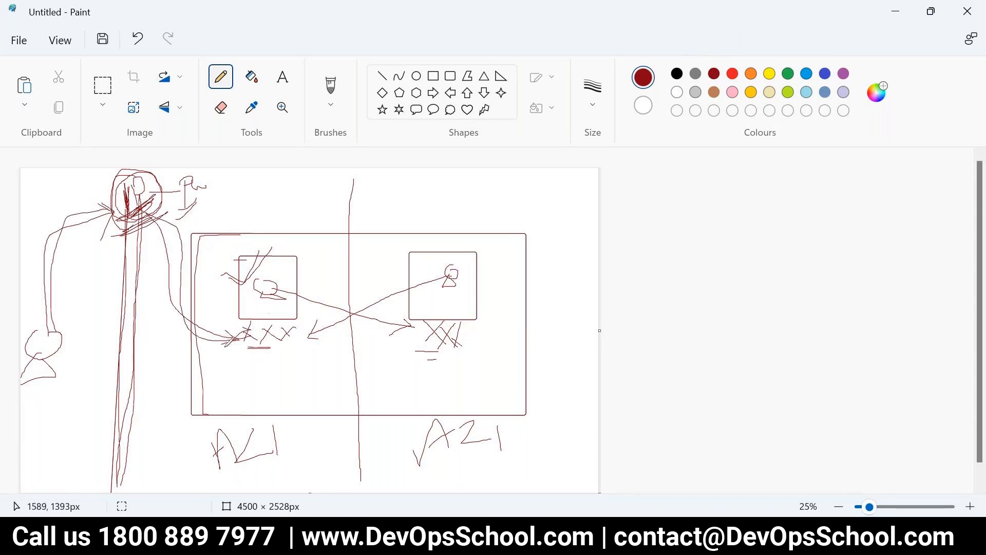
Link a second circled mark on the separating line to the second XXX label, and circle the first XXX label.
mouse_move(135, 264)
mouse_down()
mouse_move(142, 373)
mouse_move(430, 359)
mouse_up()
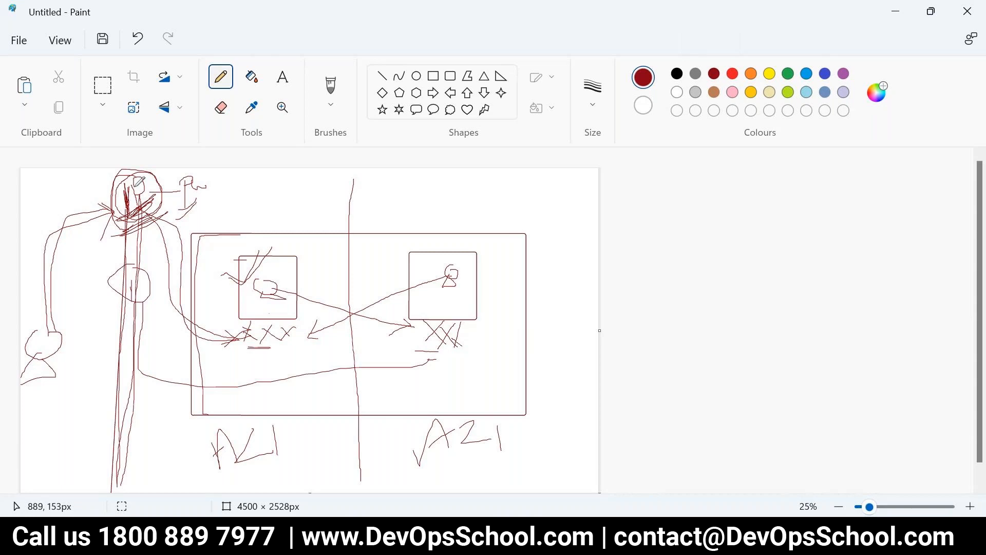
mouse_move(121, 276)
mouse_down()
mouse_move(128, 303)
mouse_move(115, 269)
mouse_move(143, 311)
mouse_up()
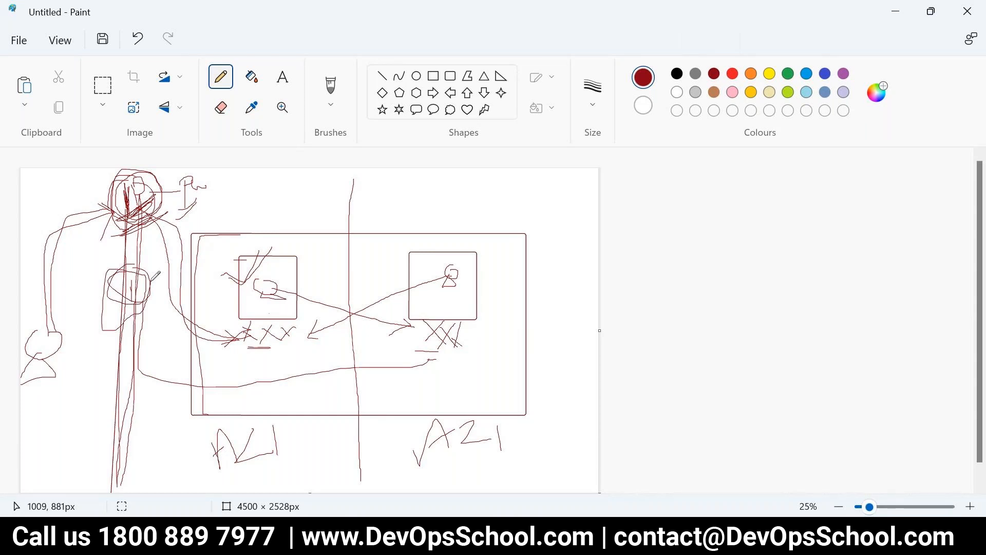
mouse_move(281, 278)
mouse_down()
mouse_move(263, 309)
mouse_move(261, 353)
mouse_move(314, 337)
mouse_move(245, 321)
mouse_move(304, 336)
mouse_move(236, 330)
mouse_move(250, 350)
mouse_up()
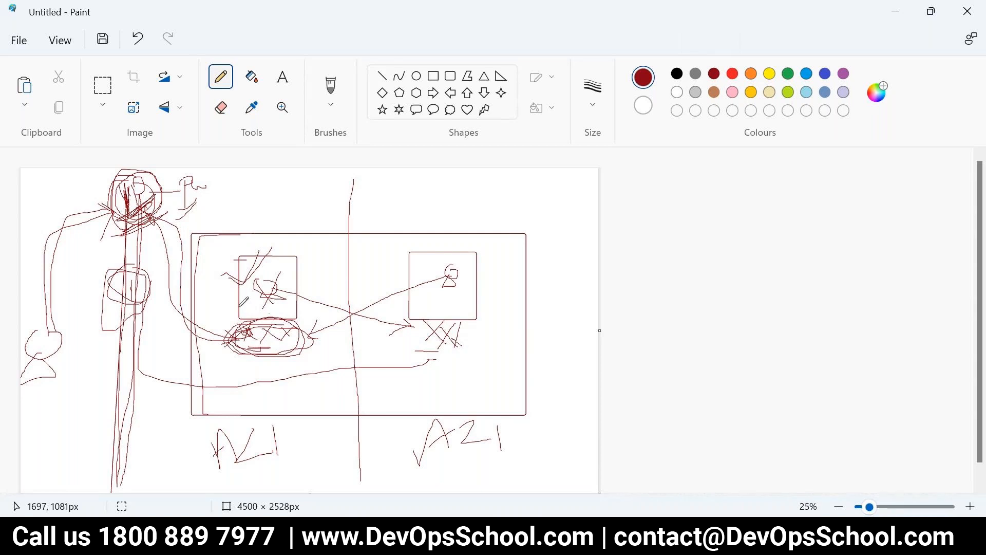
Switch to the EC2 console and highlight the linux instance's public and private IPv4 addresses.
click(288, 513)
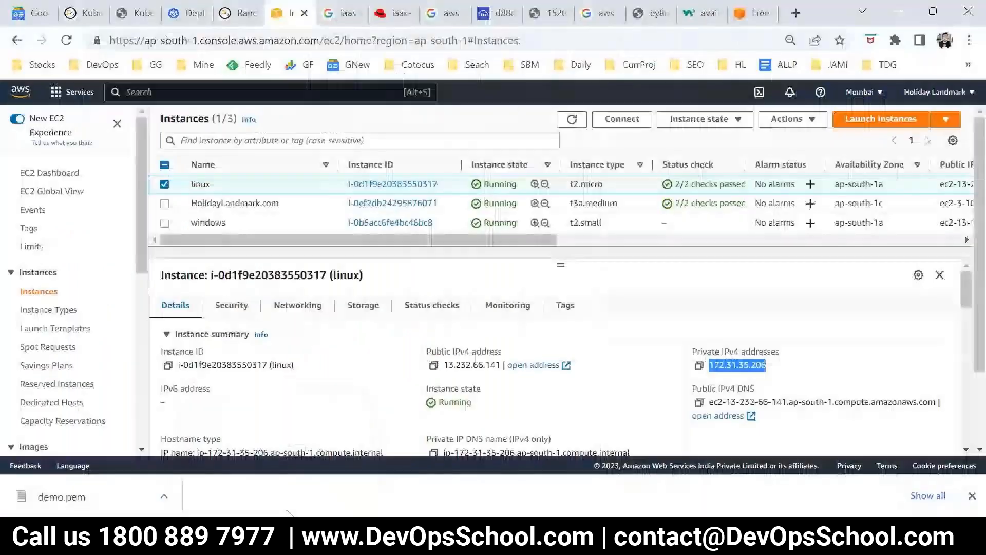
drag(465, 365, 485, 365)
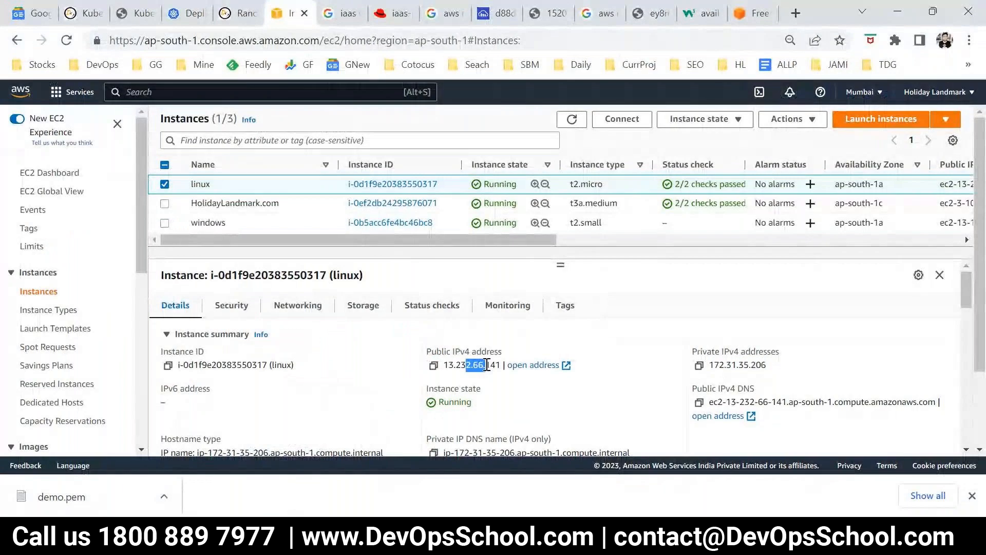
drag(714, 365, 756, 365)
mouse_move(456, 351)
mouse_down()
mouse_move(498, 353)
mouse_move(448, 364)
mouse_up()
mouse_move(448, 365)
mouse_down()
mouse_move(473, 365)
mouse_move(460, 371)
mouse_up()
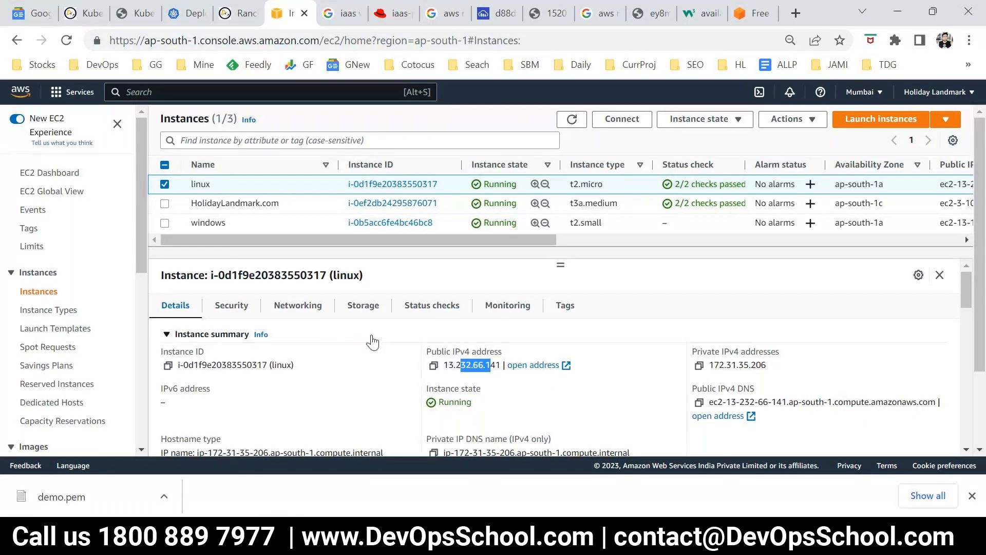
Open the Elastic IPs list, highlight the allocated IPv4 address of HolidayLandmark.com, and return to the Instances list.
drag(144, 271, 143, 263)
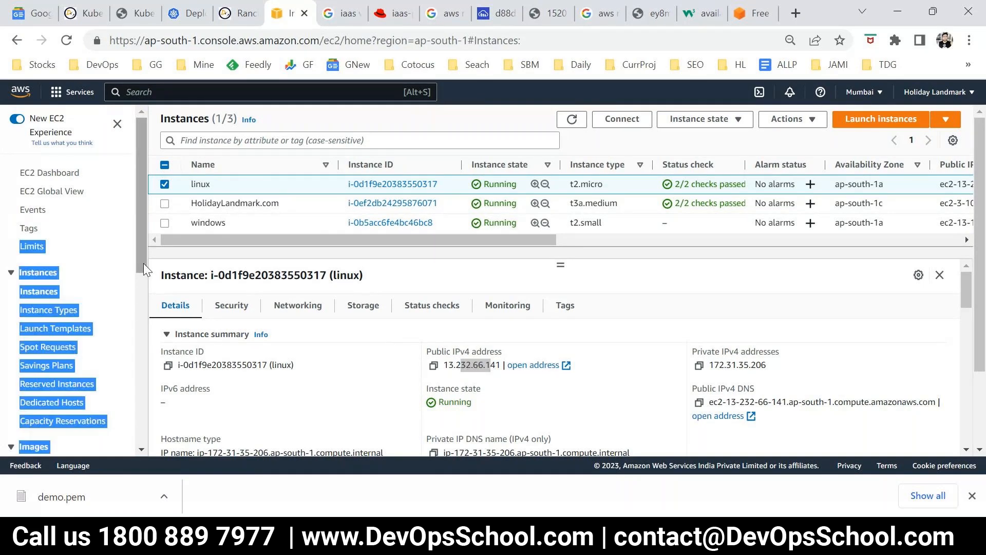
click(323, 386)
drag(143, 215, 144, 369)
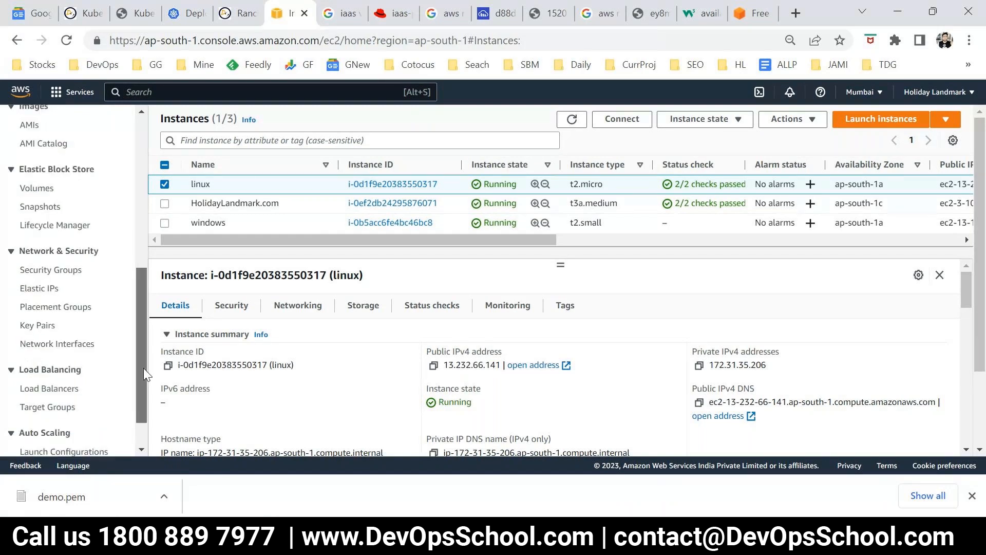
click(49, 288)
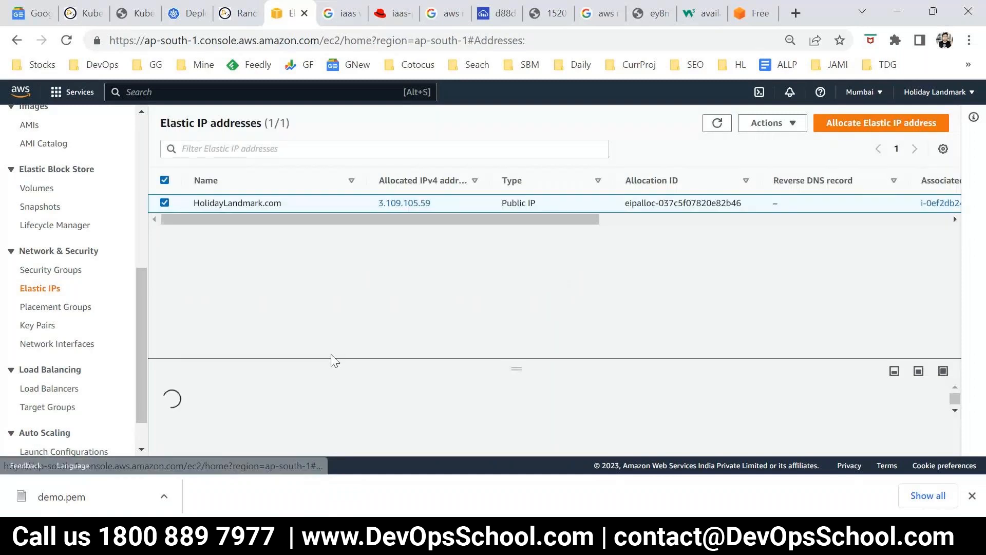
drag(432, 203, 372, 205)
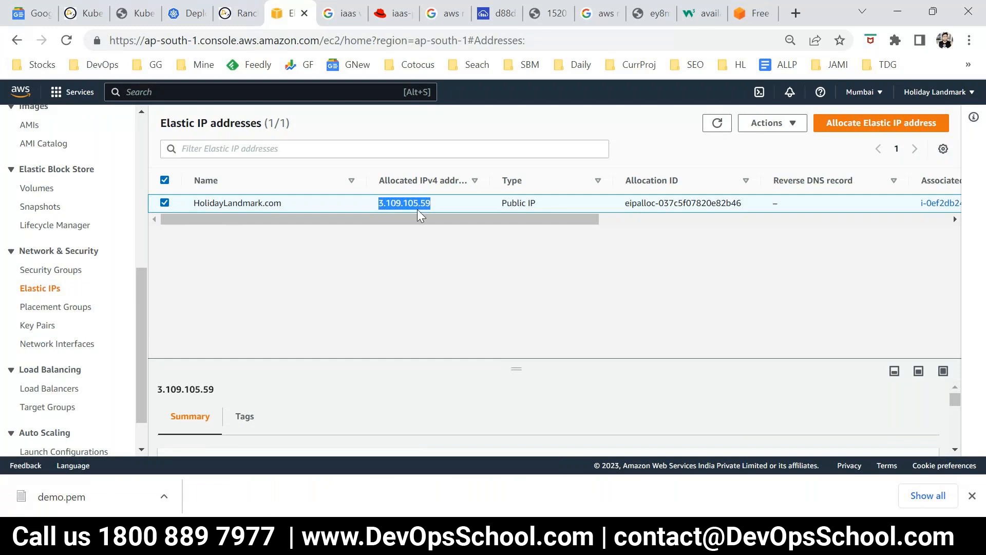
drag(443, 204, 380, 204)
drag(141, 336, 142, 211)
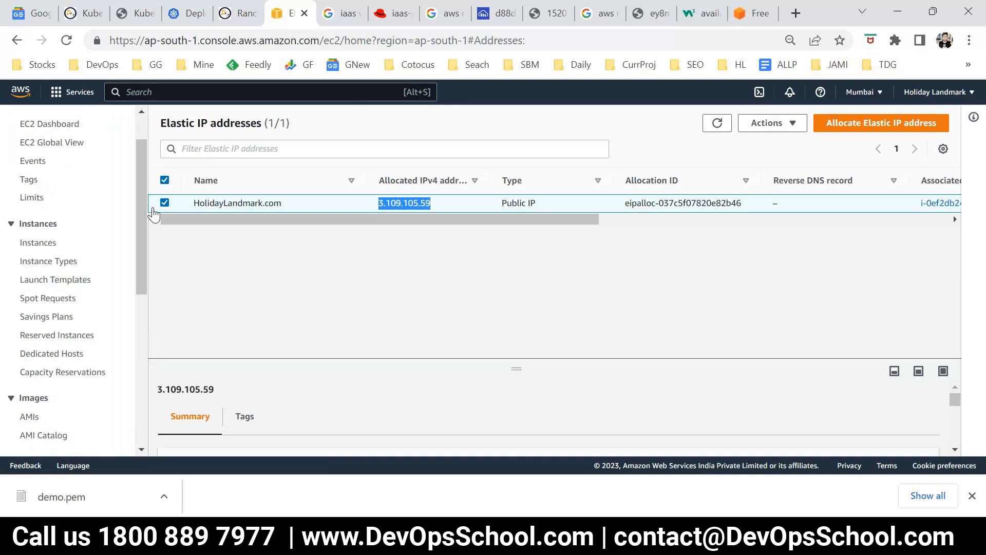
click(106, 246)
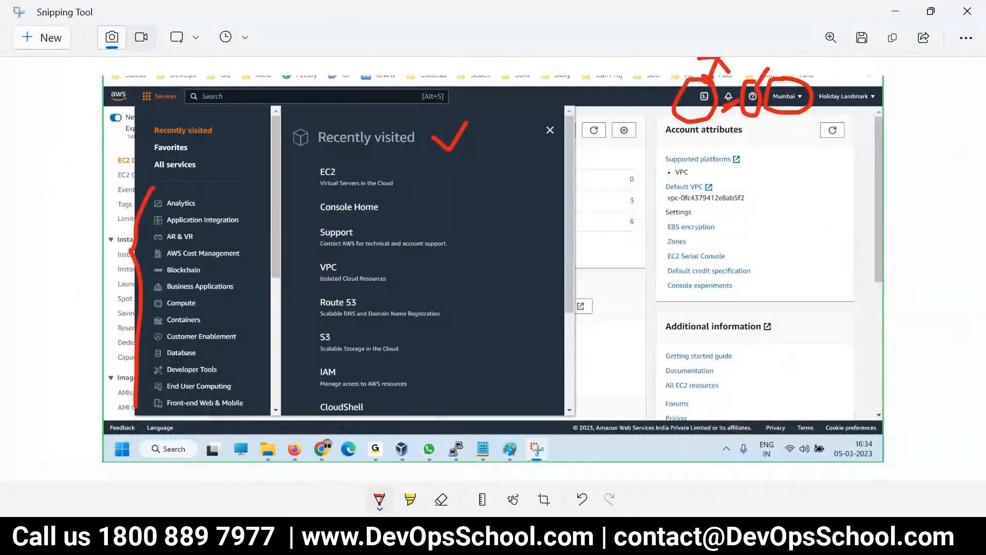
Return to the Paint diagram, circle the Pu-labelled IP mark again and redraw the path from it to the first XXX label.
click(560, 480)
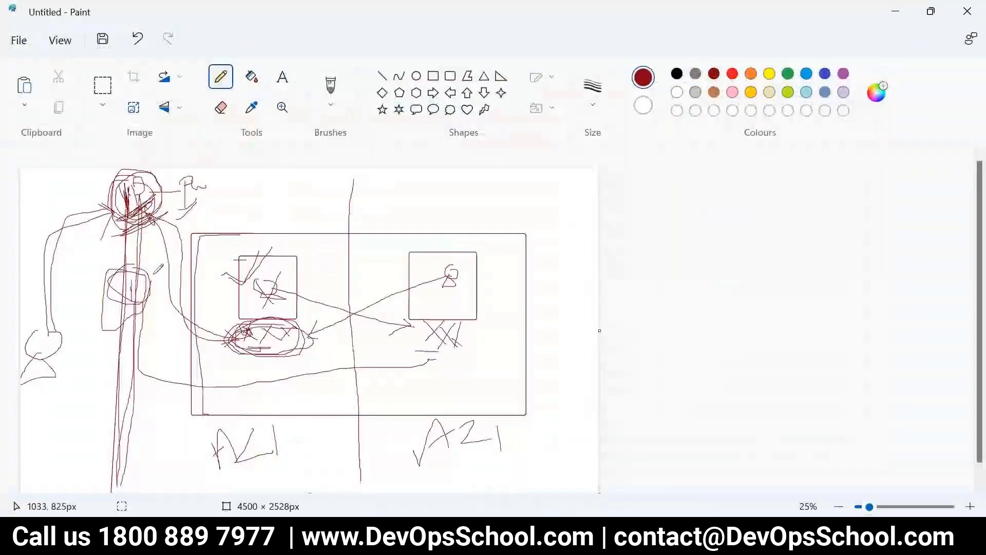
drag(148, 181, 154, 221)
mouse_move(145, 180)
mouse_down()
mouse_move(176, 247)
mouse_move(183, 308)
mouse_move(235, 346)
mouse_up()
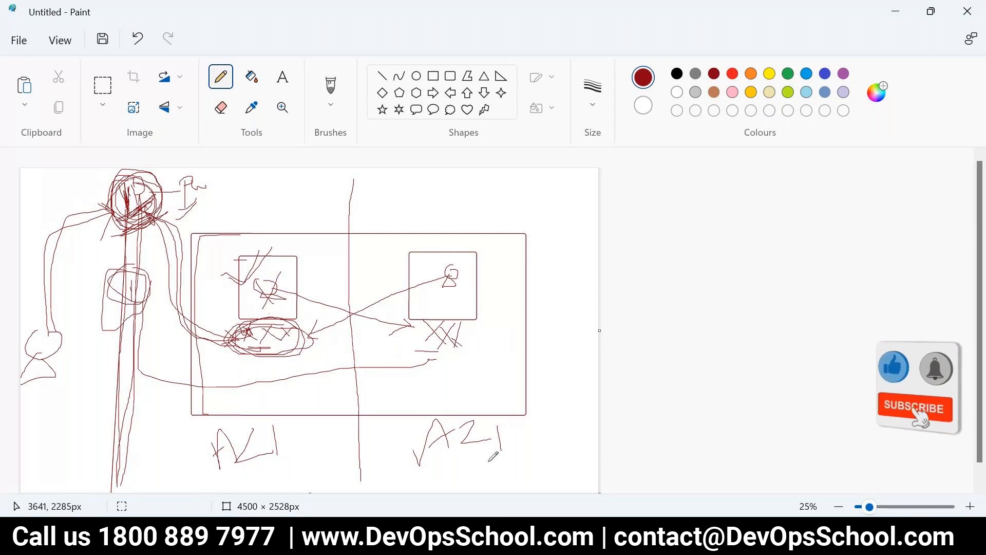
Switch back to the EC2 console and select the linux instance's public IPv4 address.
click(277, 535)
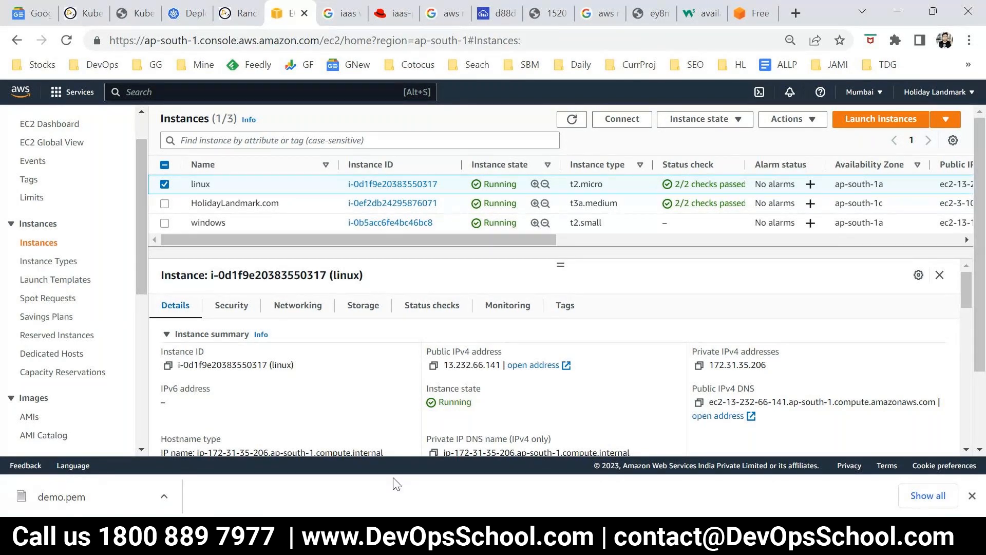
double_click(472, 366)
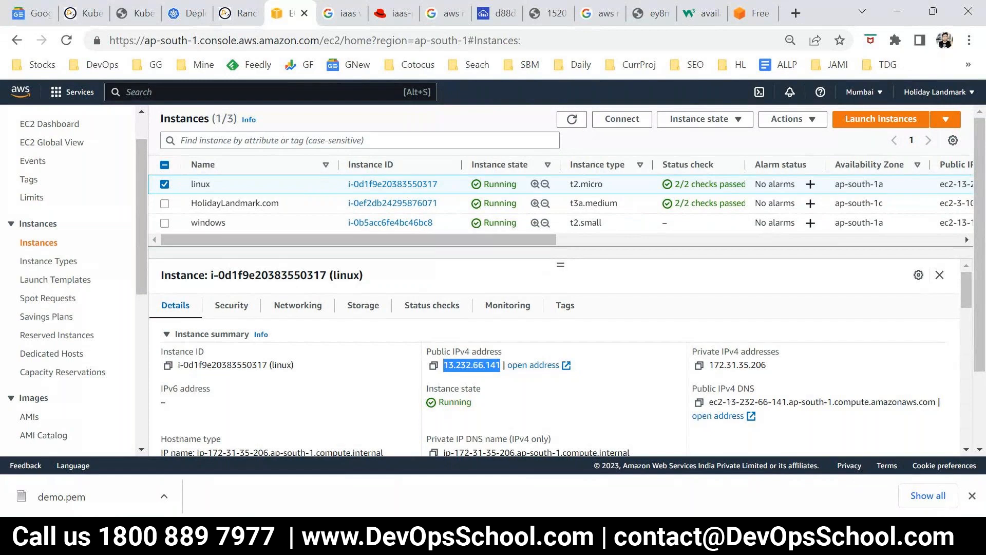
Switch to File Explorer, open the Downloads folder, and select the demo.pem key file.
click(55, 537)
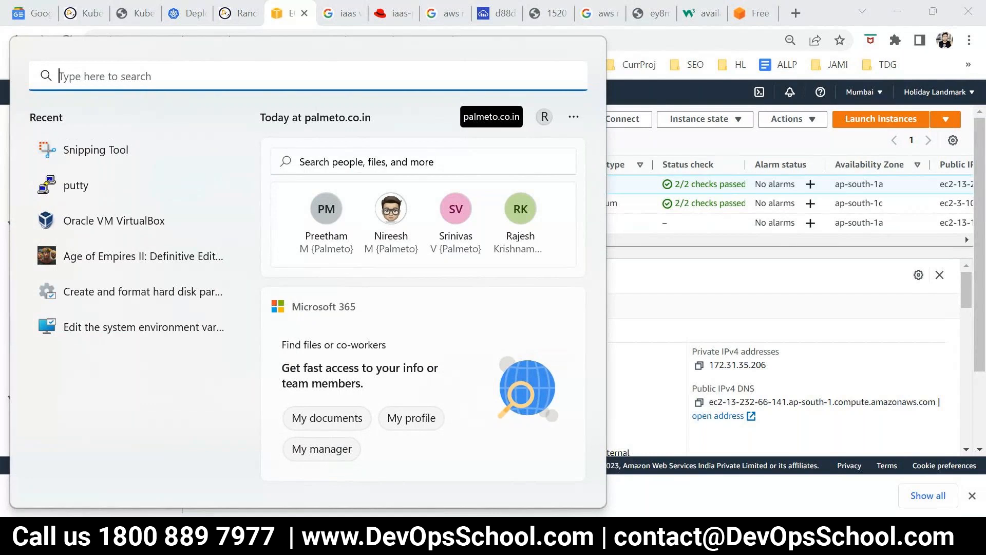
click(198, 536)
scroll(94, 220, up, 2)
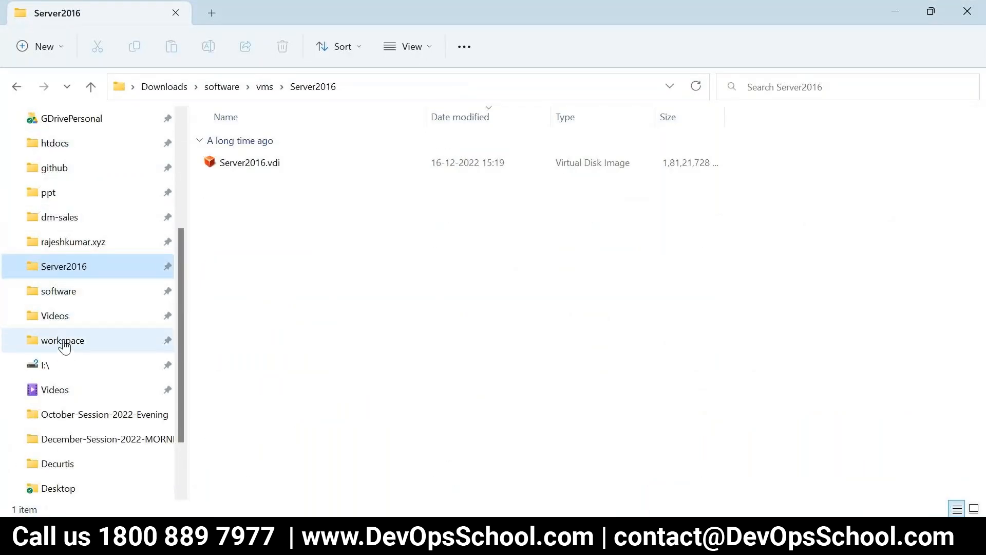
scroll(77, 284, up, 3)
click(89, 244)
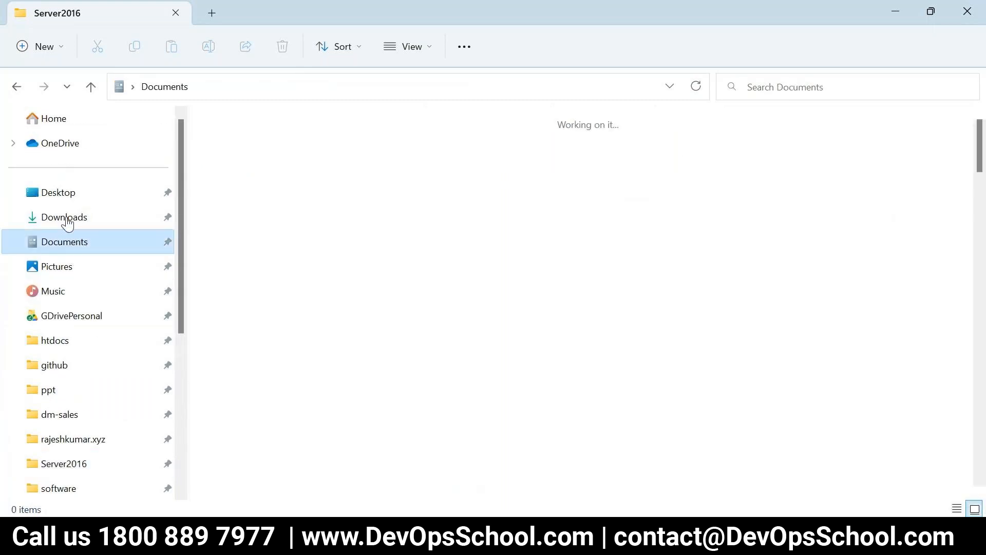
click(67, 222)
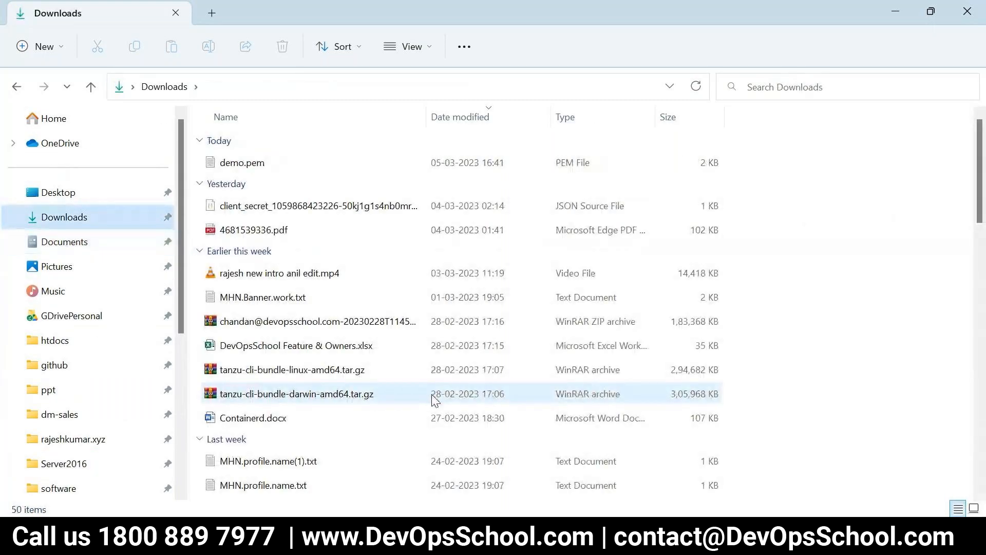
click(247, 163)
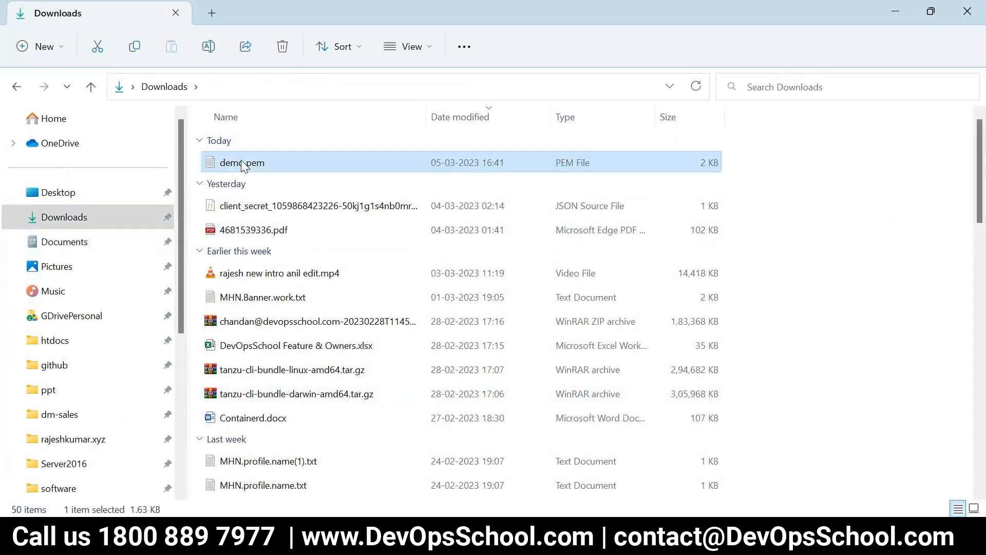
Open a Git Bash terminal in the Downloads folder and move its window so that demo.pem stays visible.
right_click(845, 234)
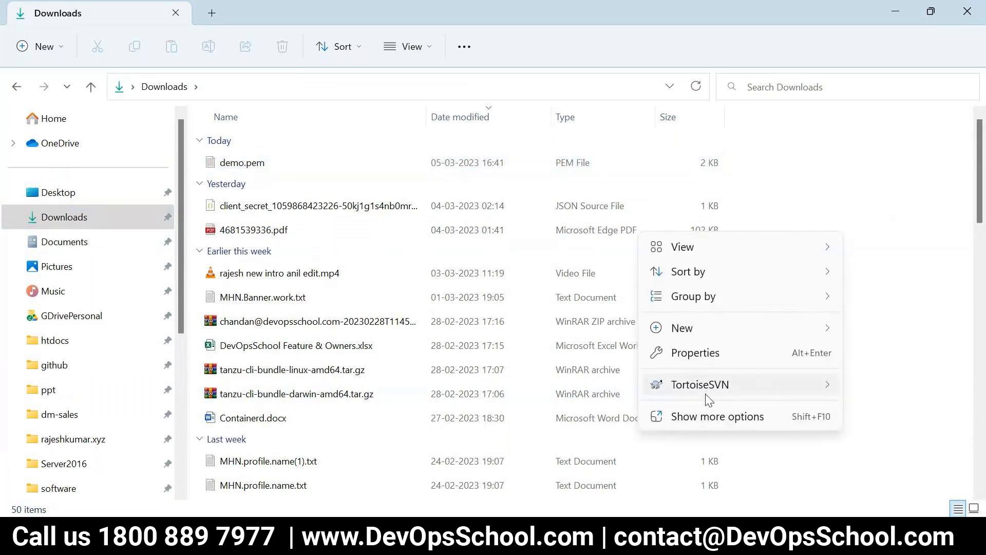
click(702, 420)
click(743, 292)
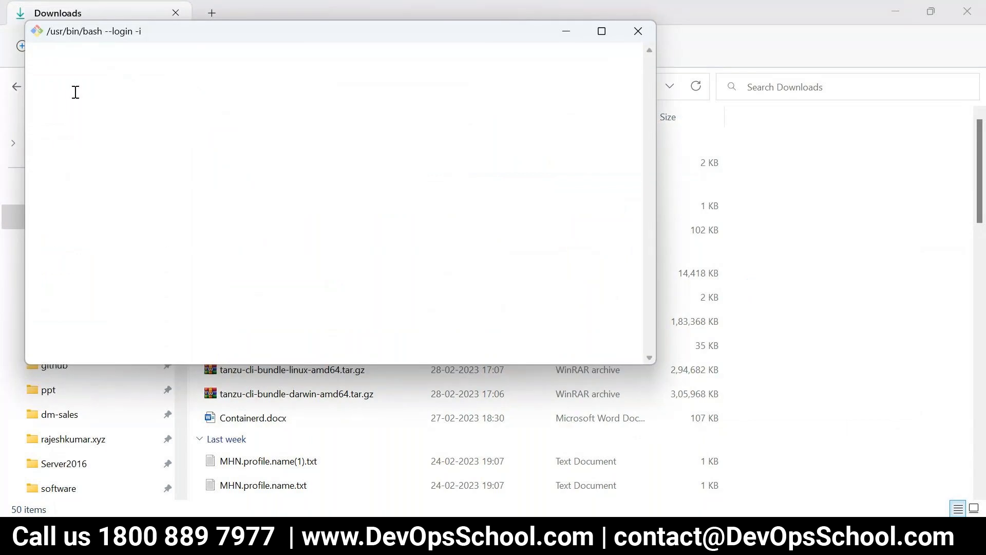
drag(108, 39, 254, 227)
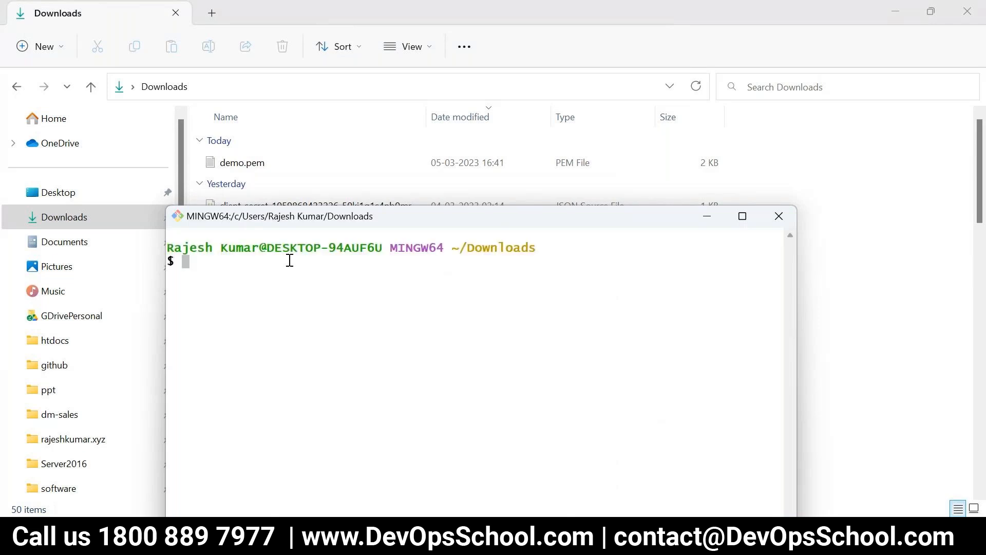
Begin an SSH command in Git Bash with the key file argument: ssh -i demo.pem.
text(ssh -i)
mouse_move(276, 534)
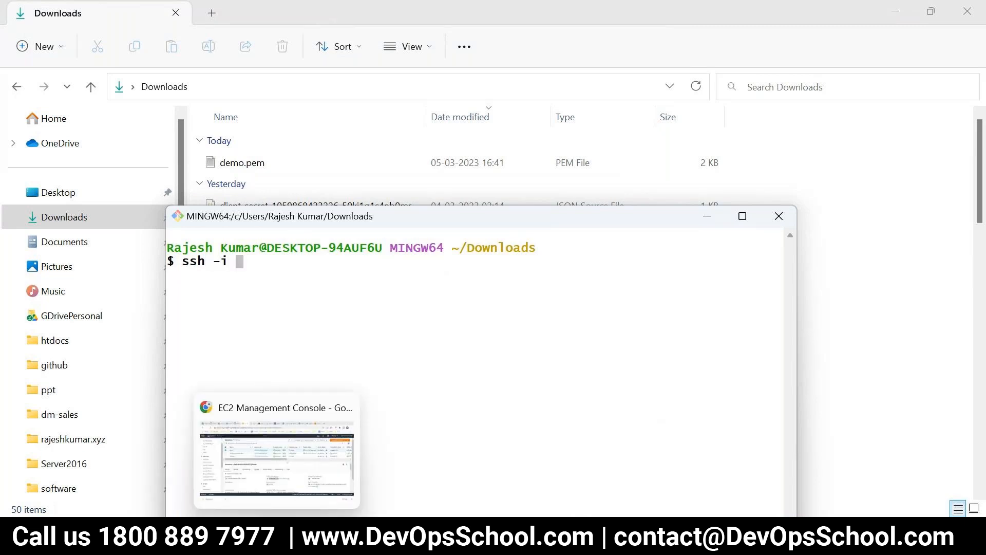
text(de)
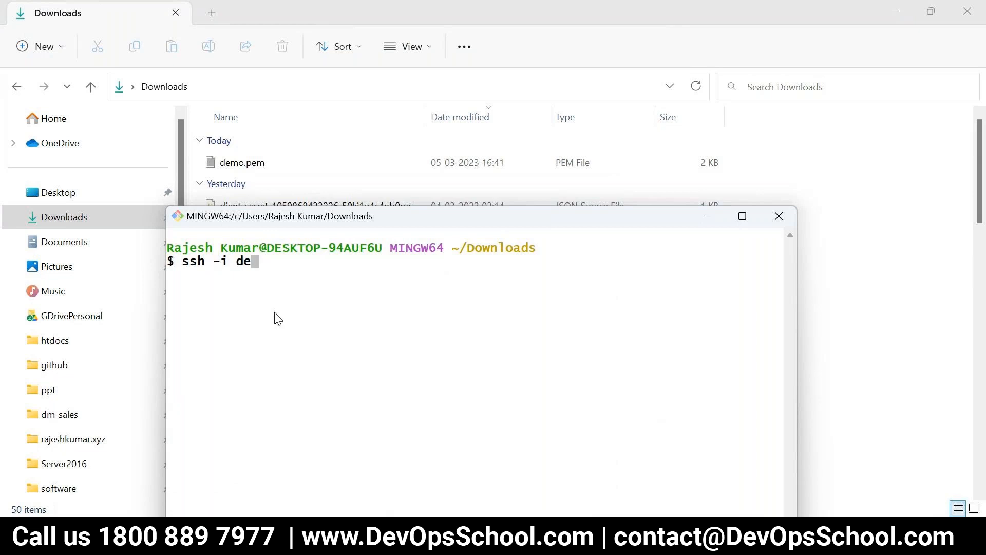
text(m)
key(Tab)
Switch to the EC2 console, check the user name in the linux instance's connection options, and cancel back to the instances list.
click(292, 536)
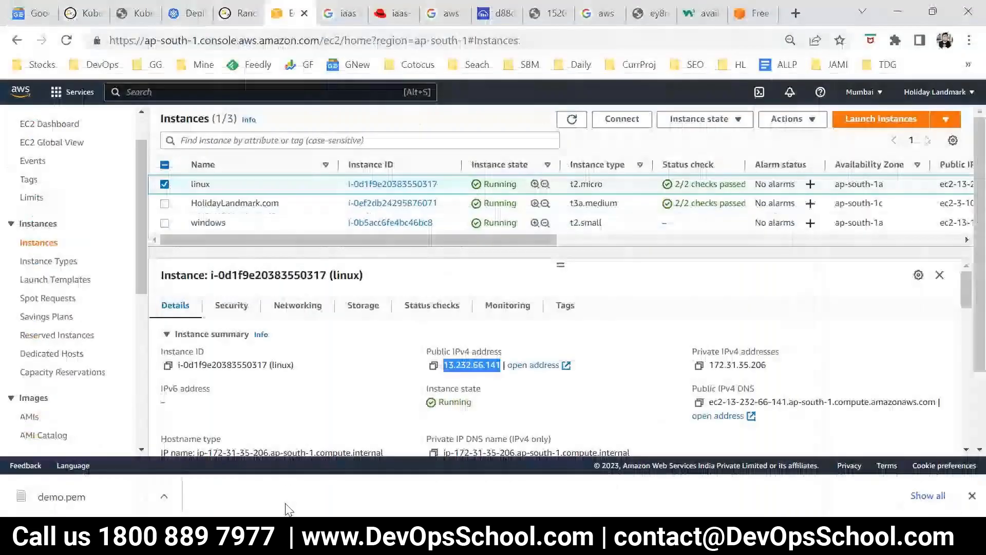
click(163, 188)
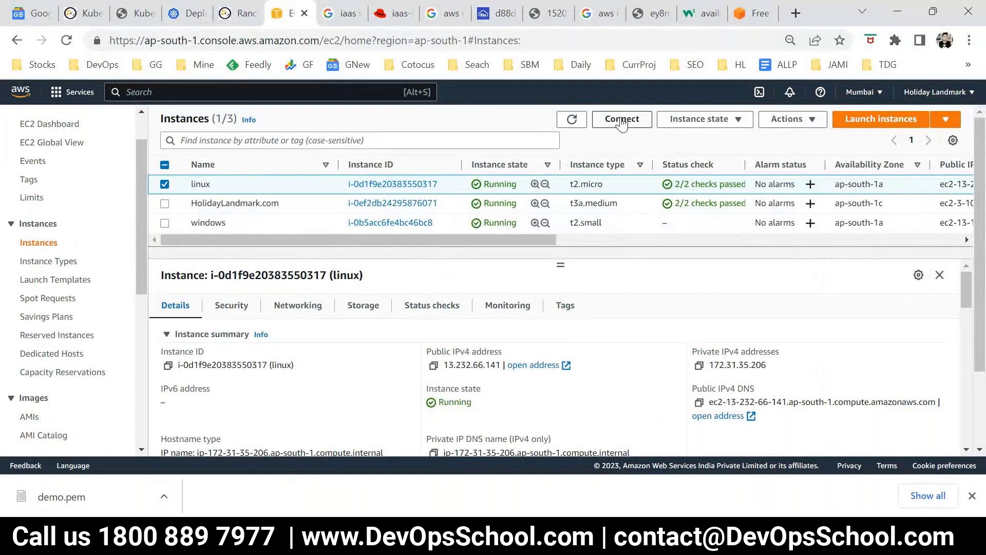
click(622, 118)
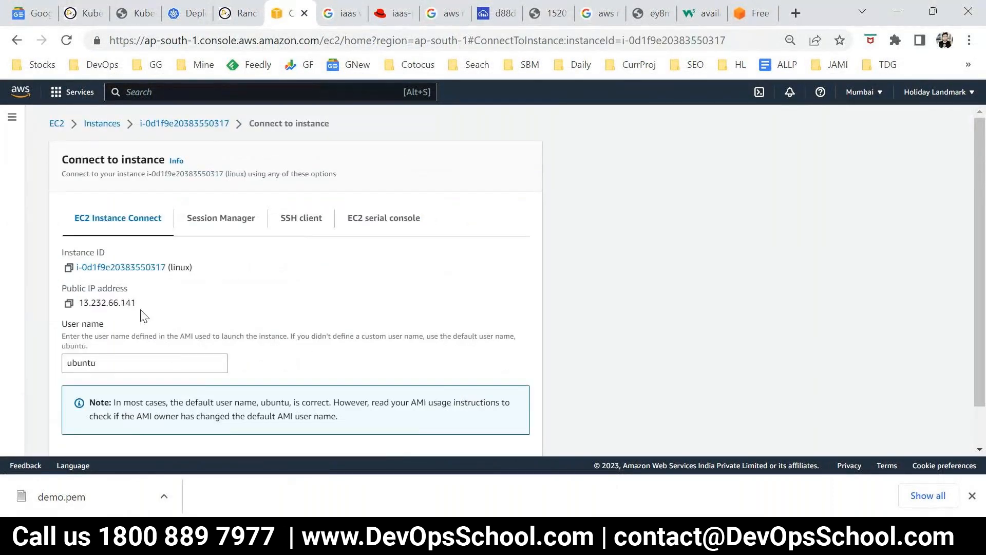
scroll(176, 376, down, 2)
drag(105, 319, 56, 321)
key(BackSpace)
text(ubuntu)
click(96, 289)
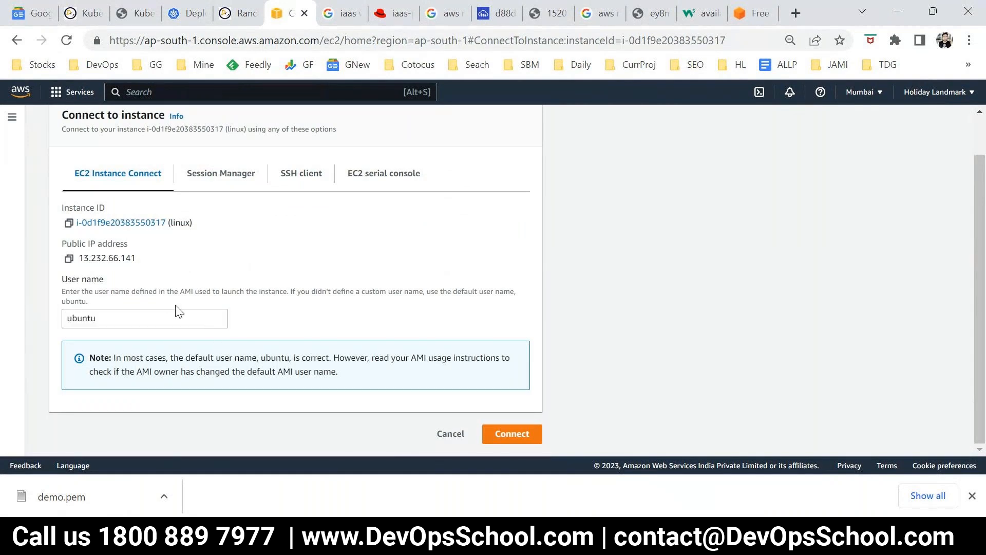
click(425, 438)
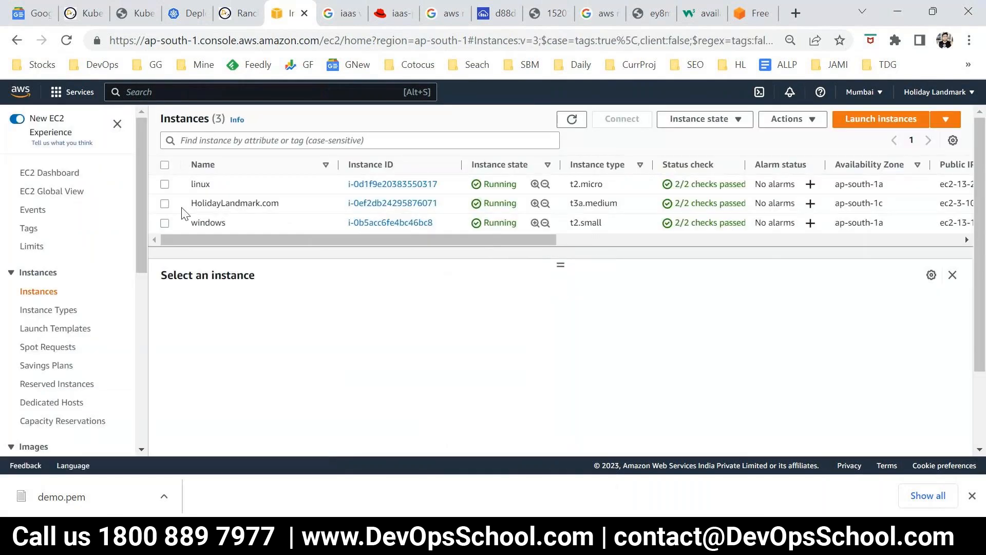
key(alt+Tab)
text(u)
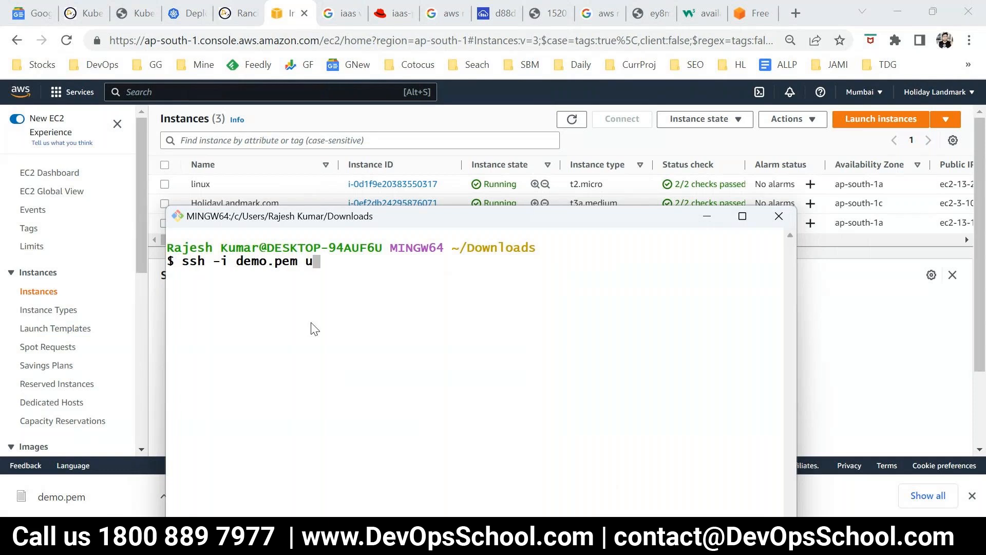
text(buntu@)
key(alt+Tab)
click(165, 185)
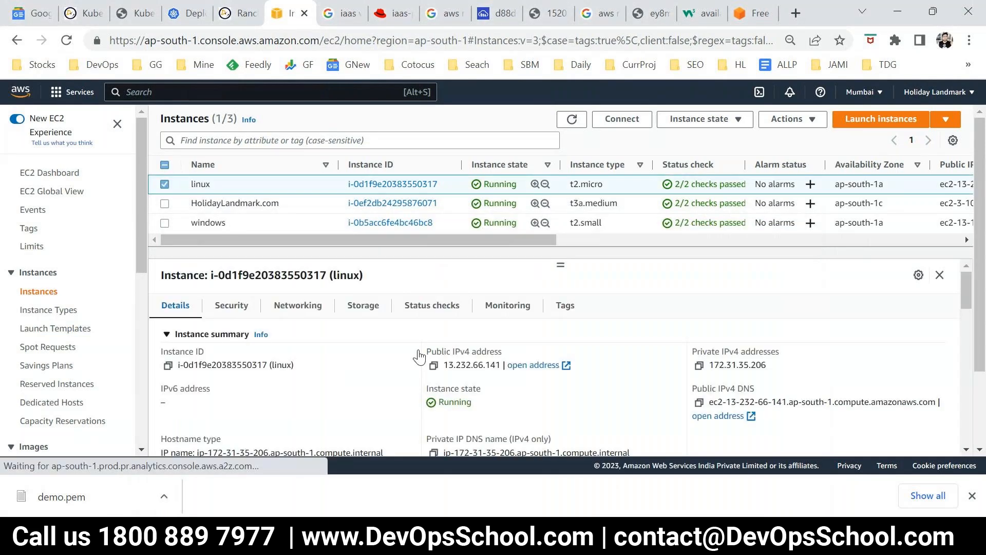
key(alt+Tab)
right_click(491, 278)
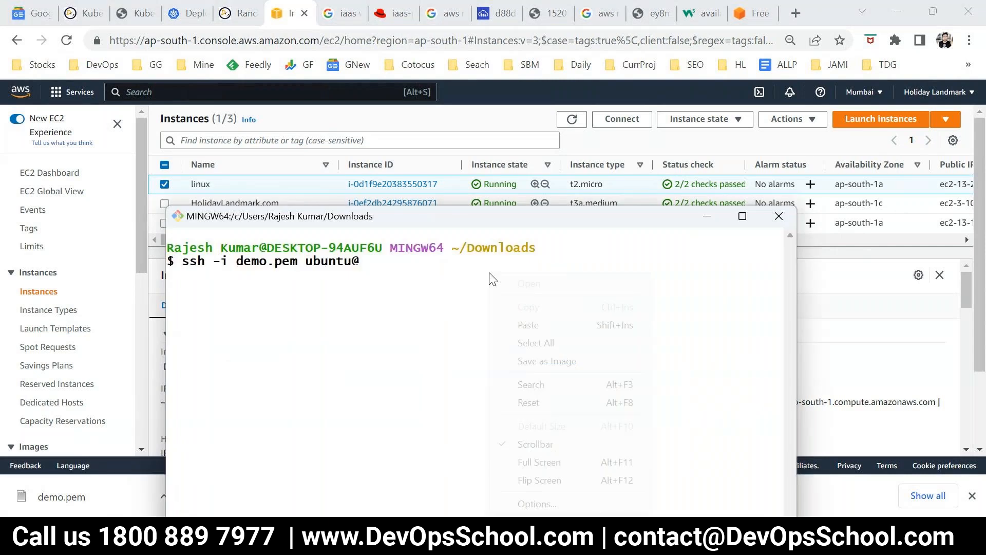
click(524, 325)
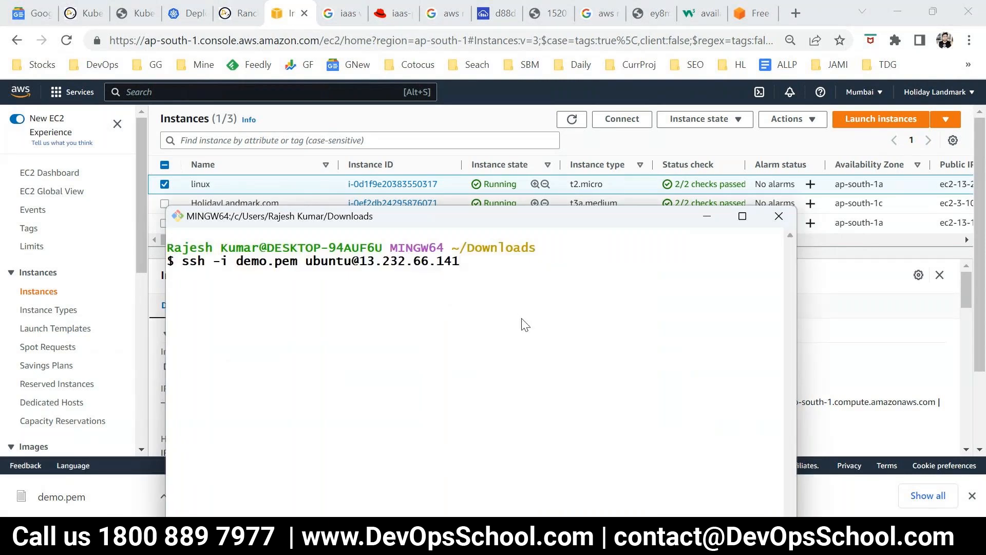
Run the SSH command and accept the host key fingerprint with yes.
key(Return)
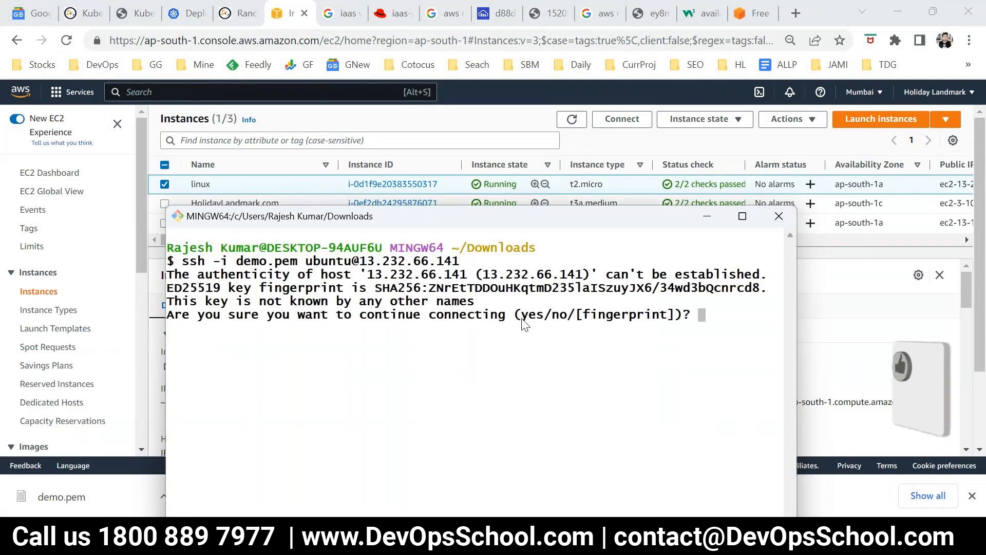
text(yes)
key(Return)
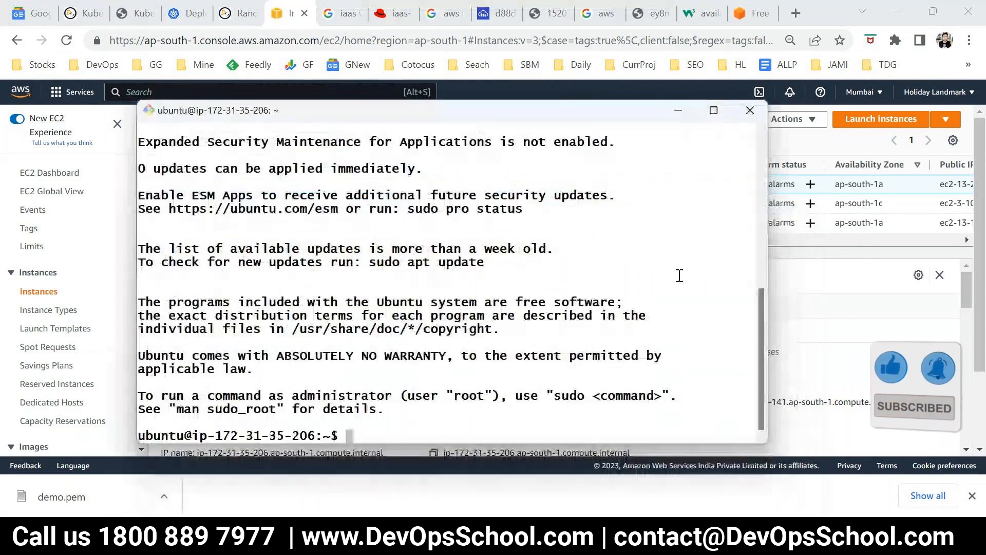
Widen the SSH terminal window, highlight the instance's shell prompt, and return to the EC2 console.
drag(771, 263, 938, 263)
drag(176, 436, 331, 433)
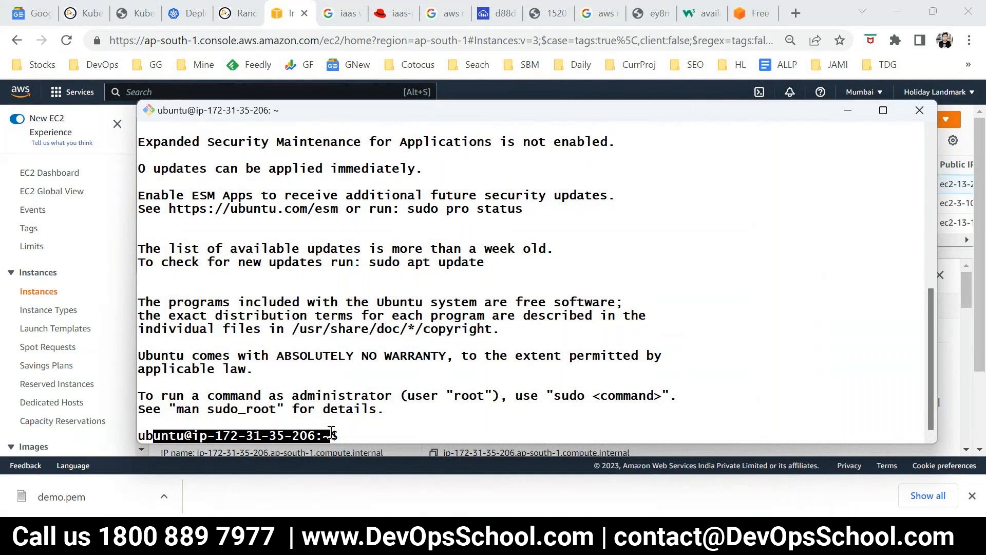
key(alt+Tab)
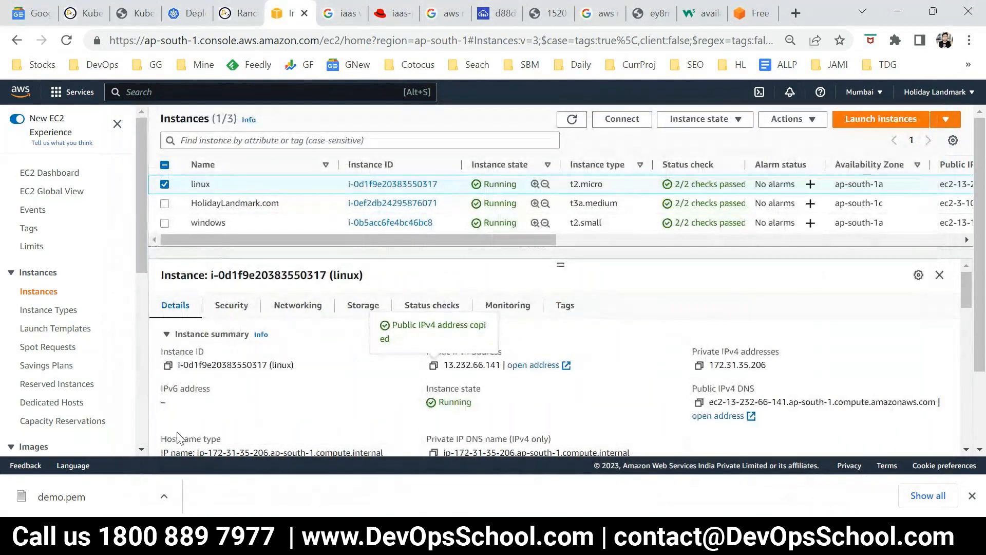
Find puttygen.exe with the Windows search and launch PuTTY Key Generator.
click(55, 537)
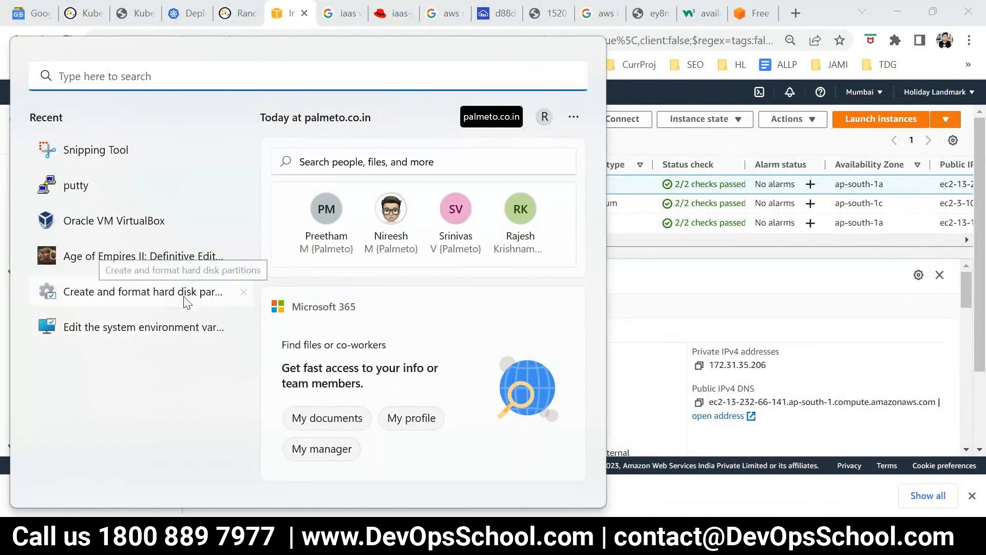
text(pu)
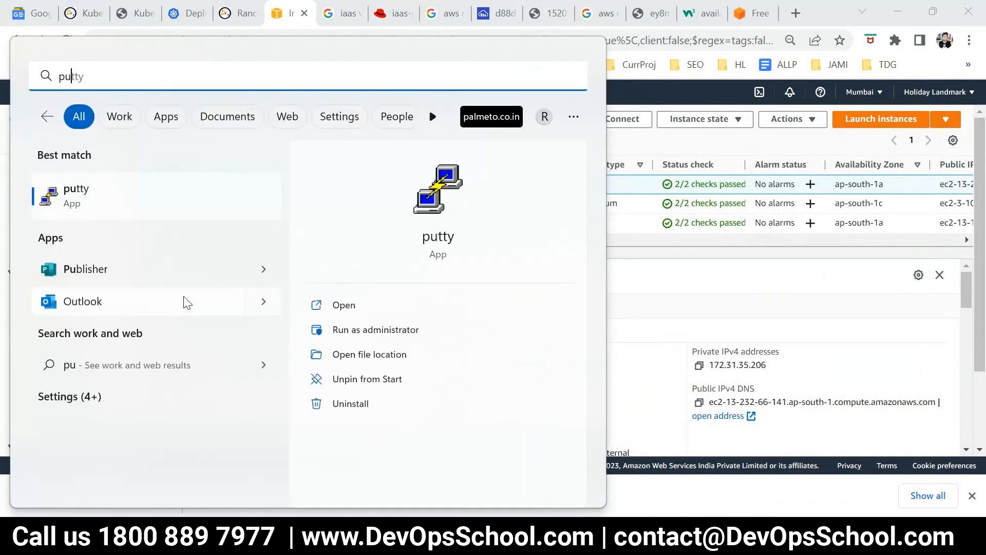
text(ttg)
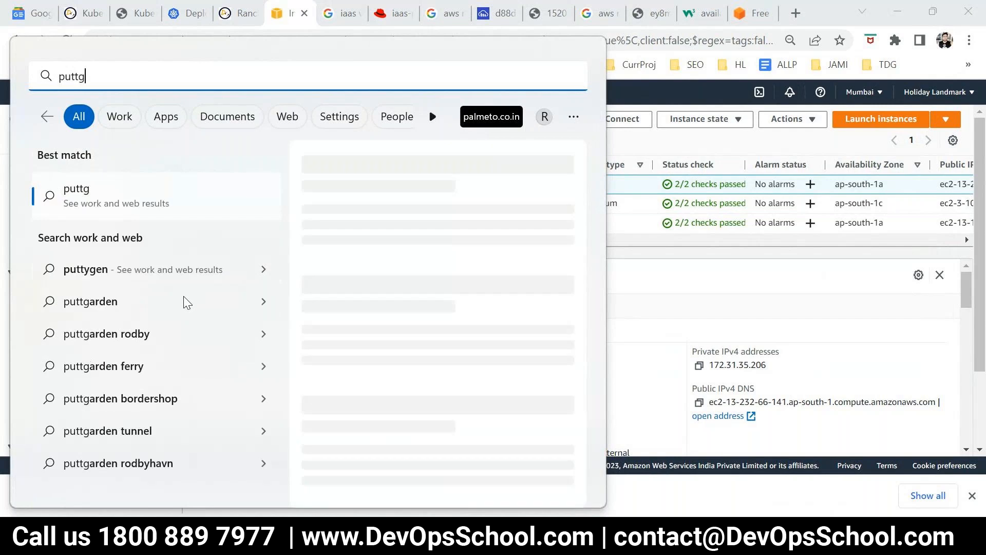
key(BackSpace)
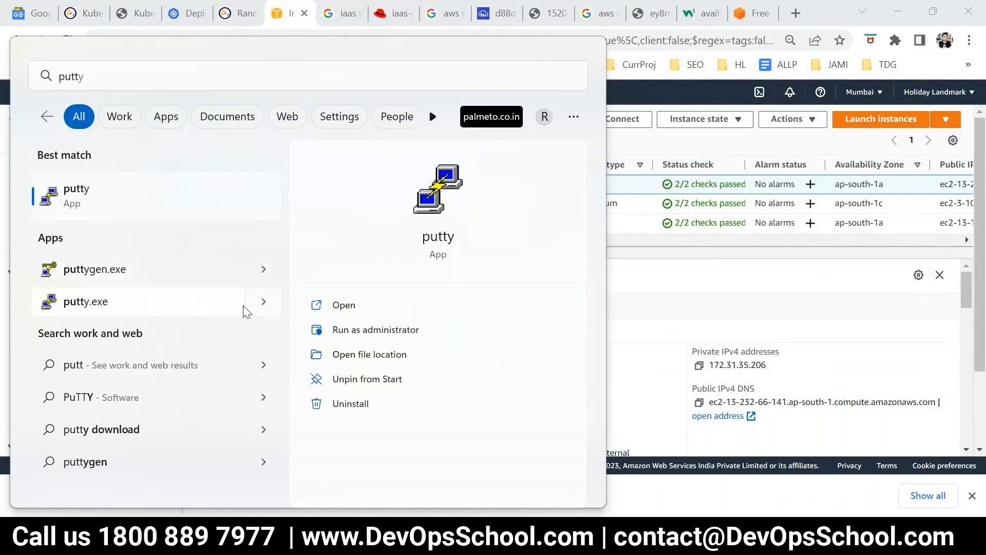
click(108, 278)
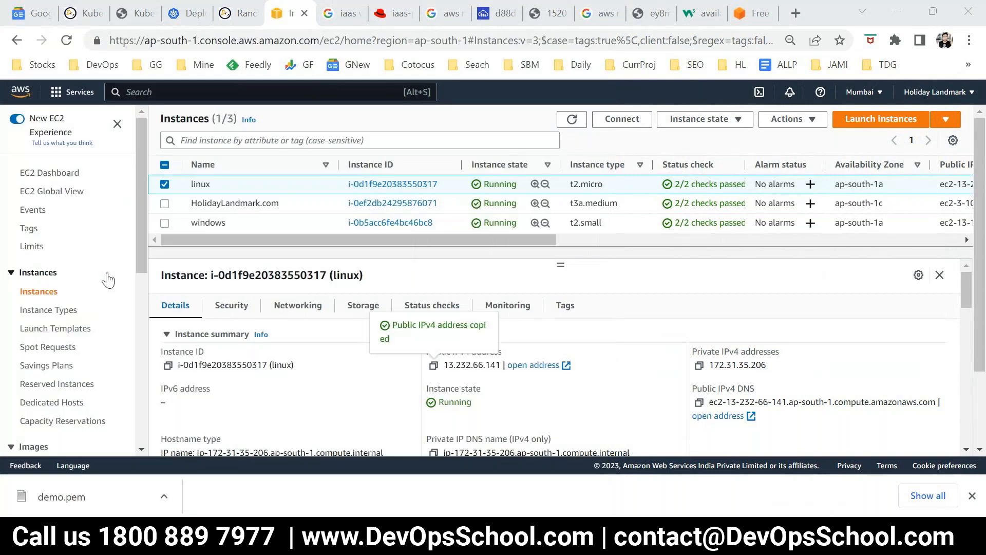
Load the existing private key demo.pem from the Downloads folder into PuTTY Key Generator.
click(342, 120)
click(358, 139)
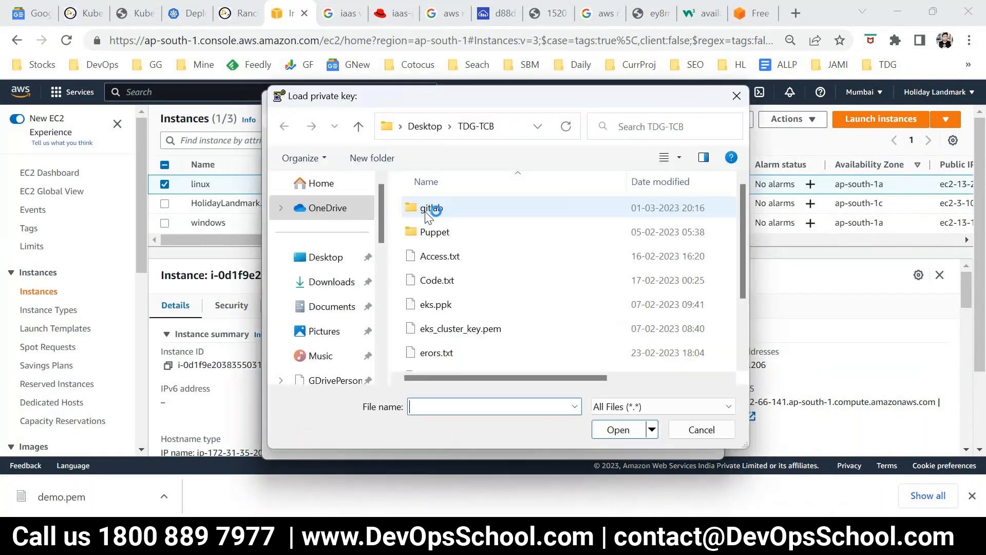
click(342, 284)
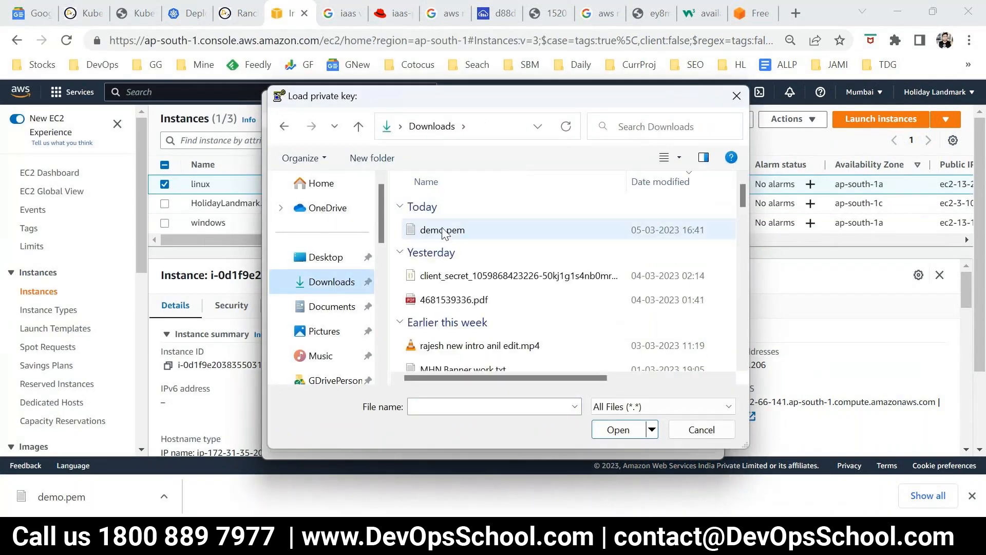
click(443, 231)
click(619, 431)
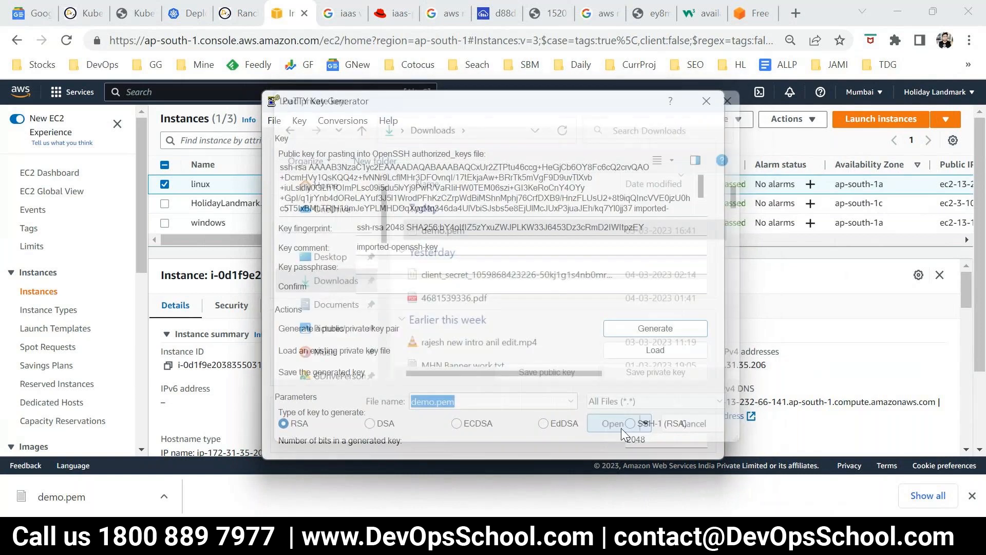
Save the private key without a passphrase in Downloads as demo, in PuTTY Private Key (.ppk) format.
click(633, 373)
click(505, 324)
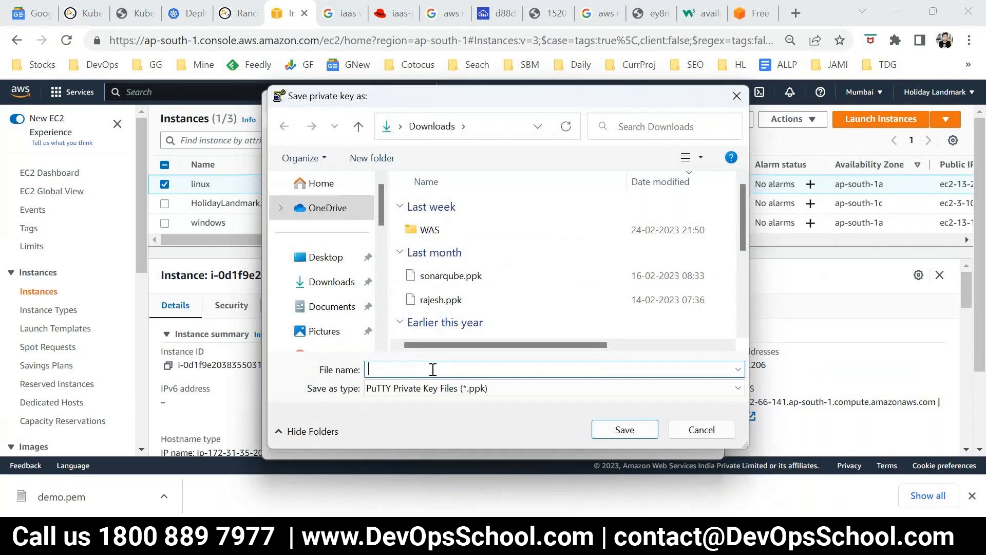
text(demo)
key(Tab)
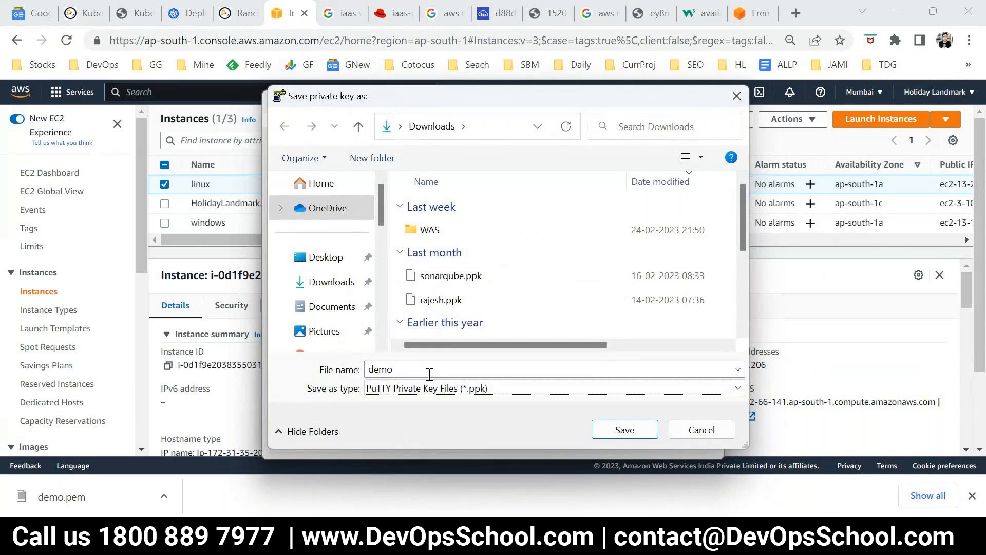
click(624, 429)
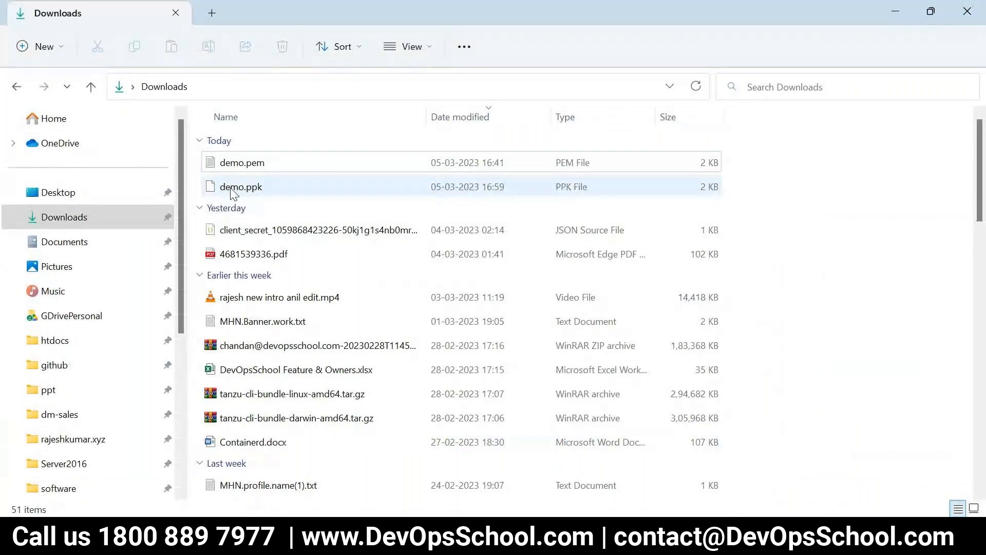
Select the demo.ppk file in the Downloads folder and launch PuTTY from the Windows search.
click(234, 194)
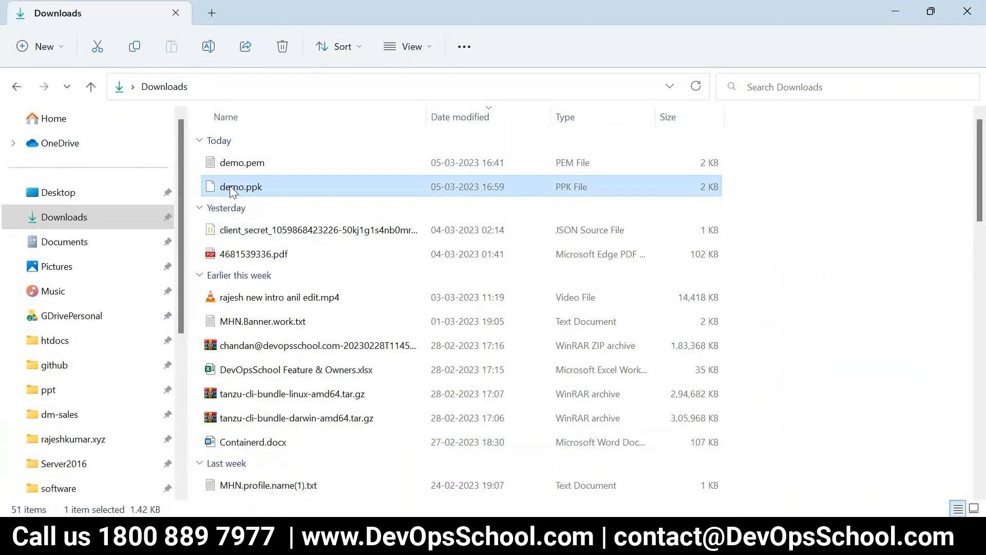
click(93, 533)
text(put)
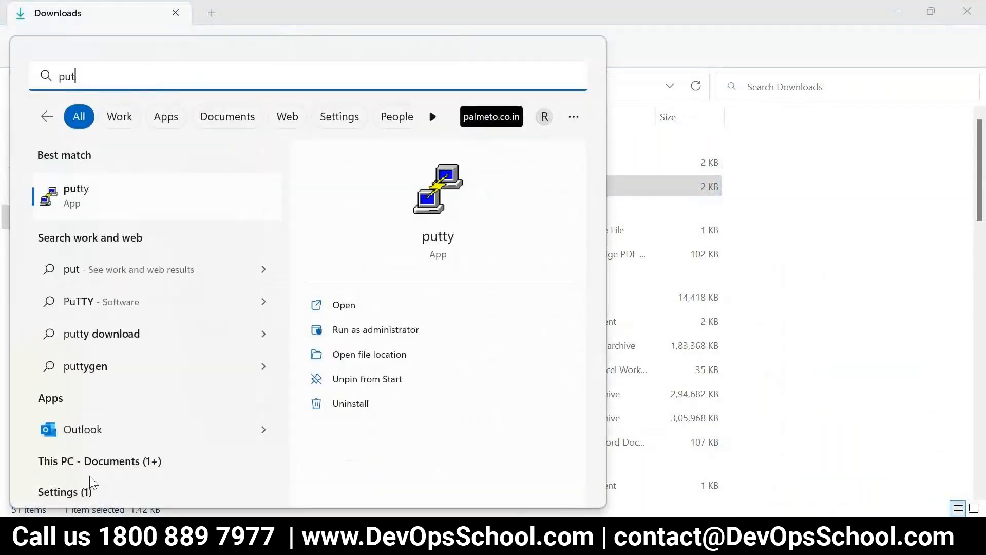
click(92, 197)
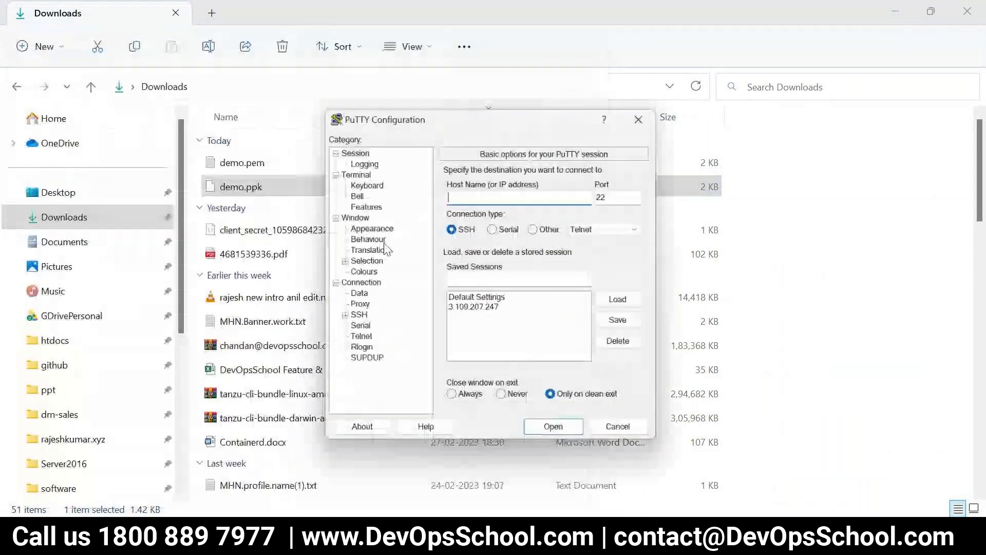
Copy the linux instance's public IPv4 address in the EC2 console and close both PuTTY Key Generator windows.
key(ctrl+v)
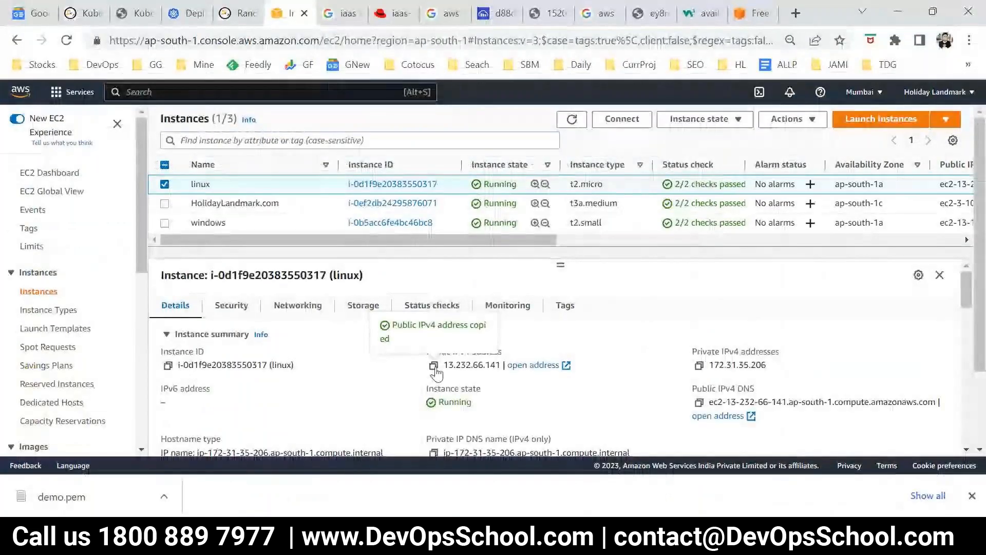
click(616, 536)
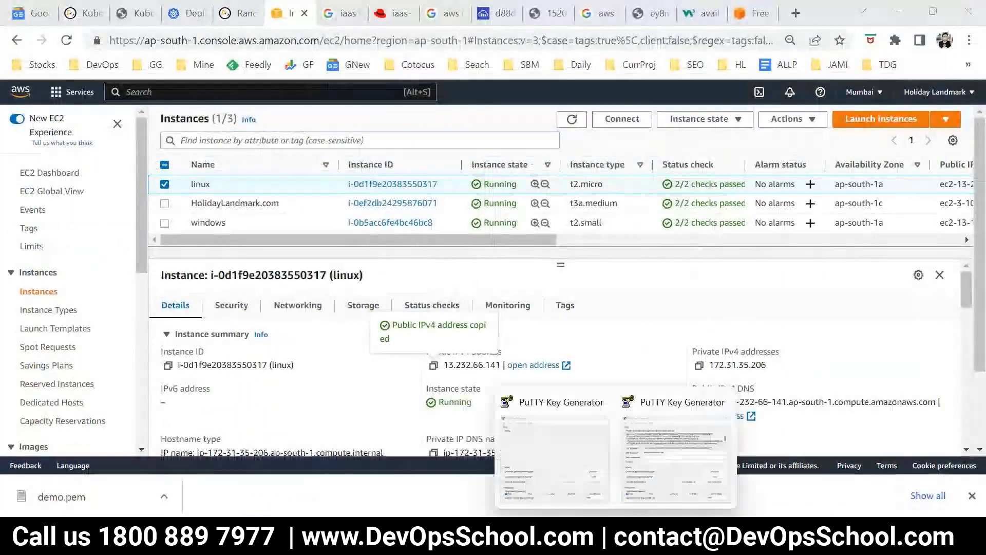
click(656, 422)
click(616, 536)
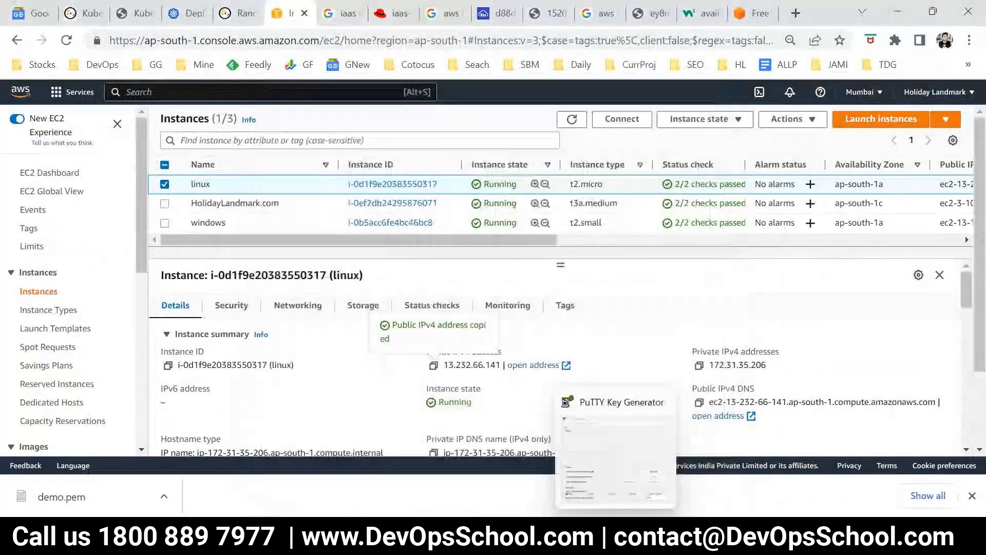
click(616, 536)
click(688, 101)
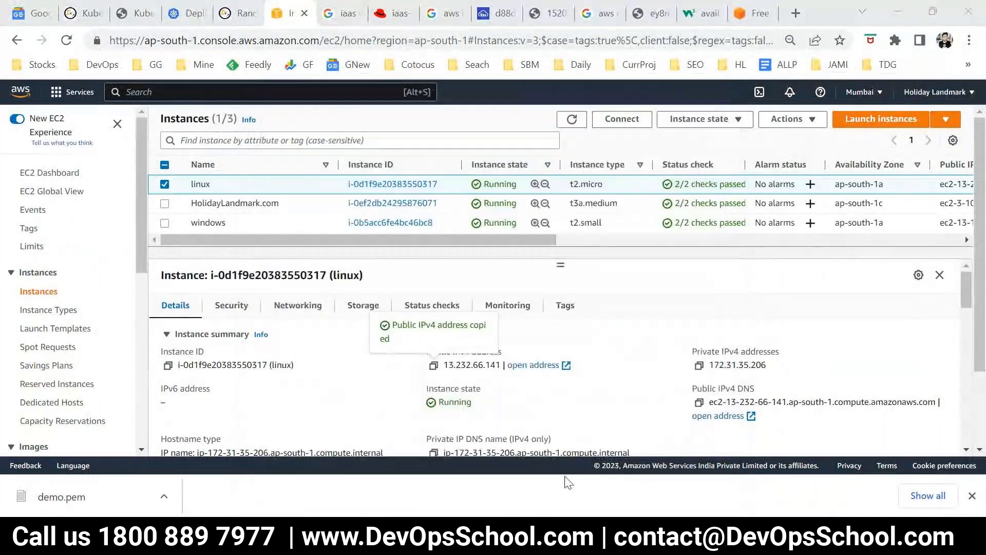
Switch back to PuTTY Configuration and set the host name to 13.232.66.141.
mouse_move(446, 536)
click(609, 455)
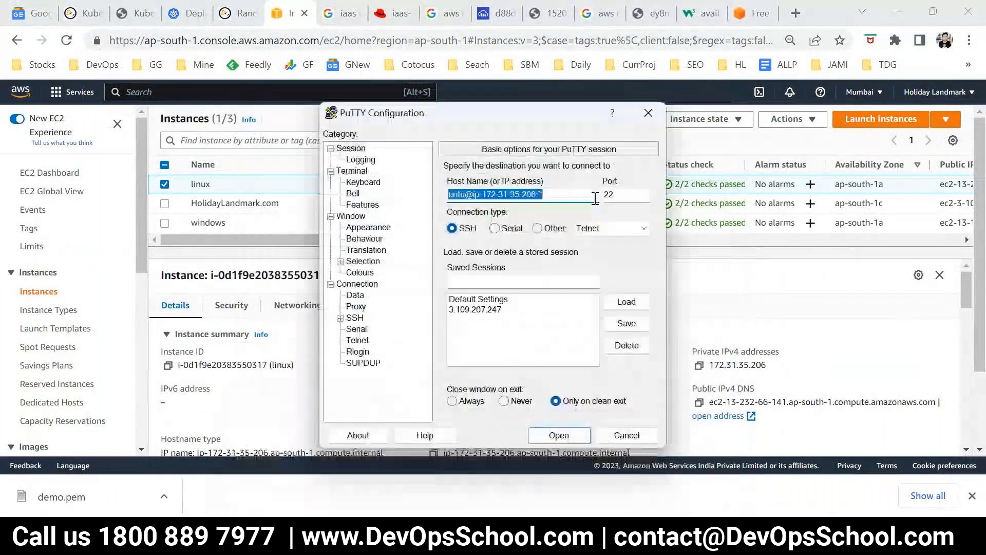
key(ctrl+v)
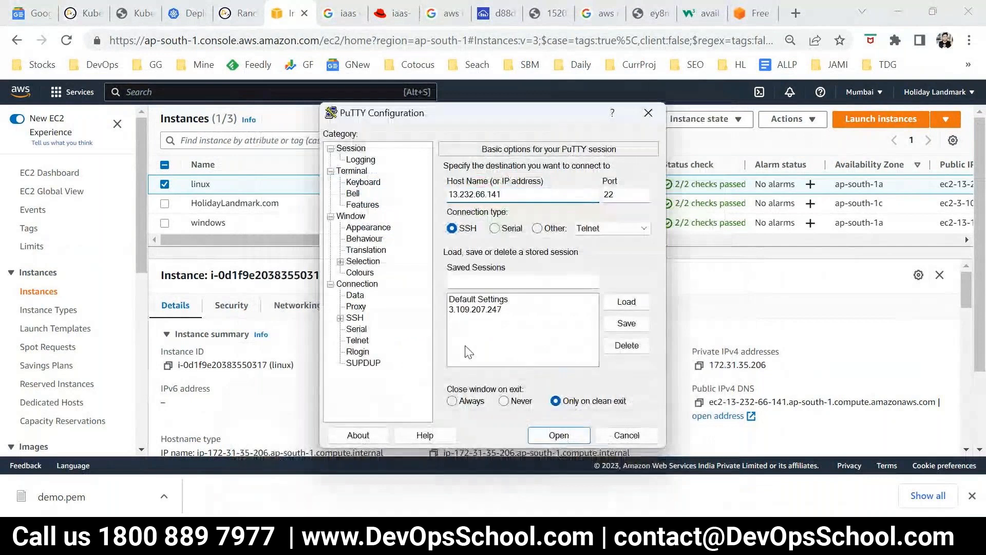
Set demo.ppk from the Downloads folder as the private key file in the SSH authentication credentials.
click(341, 318)
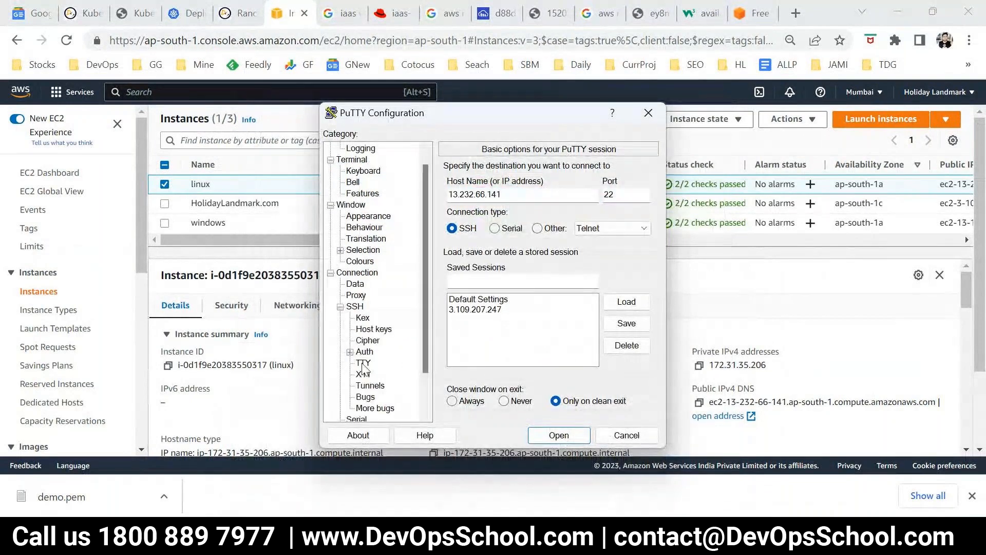
click(350, 353)
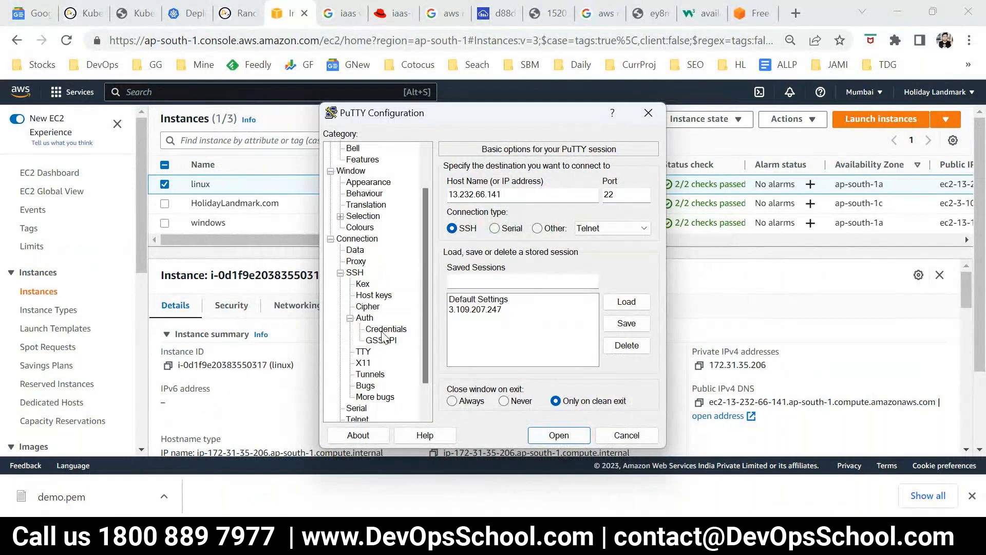
click(384, 330)
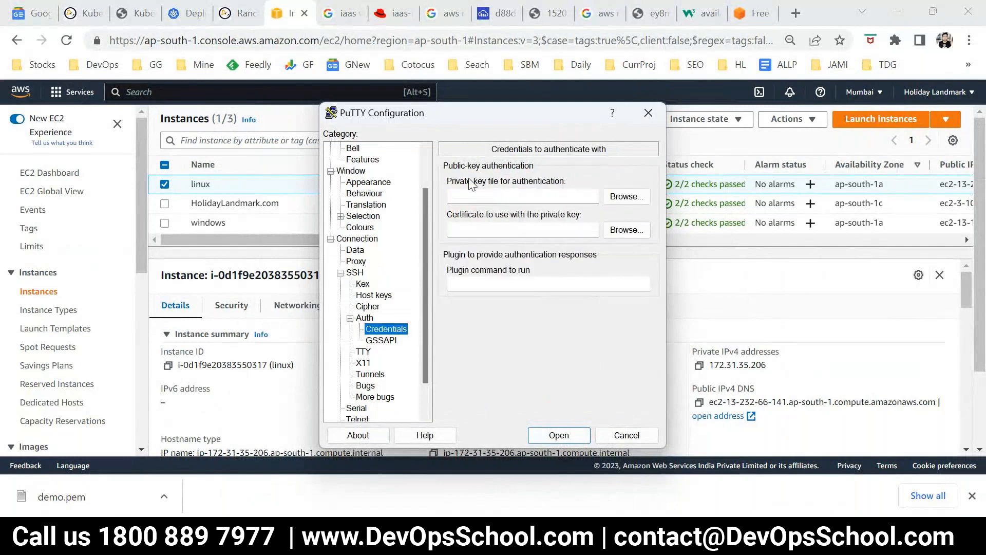
click(618, 197)
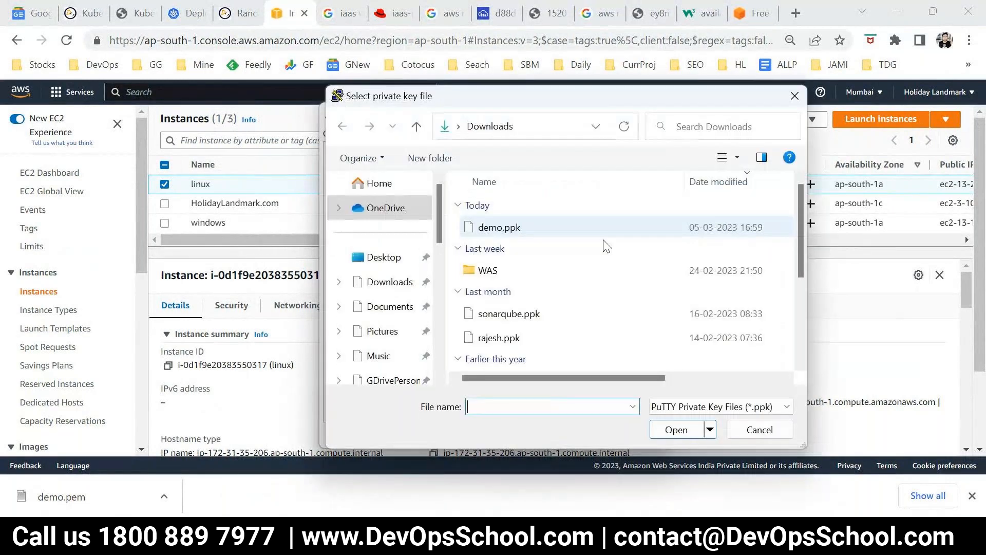
click(603, 236)
click(674, 429)
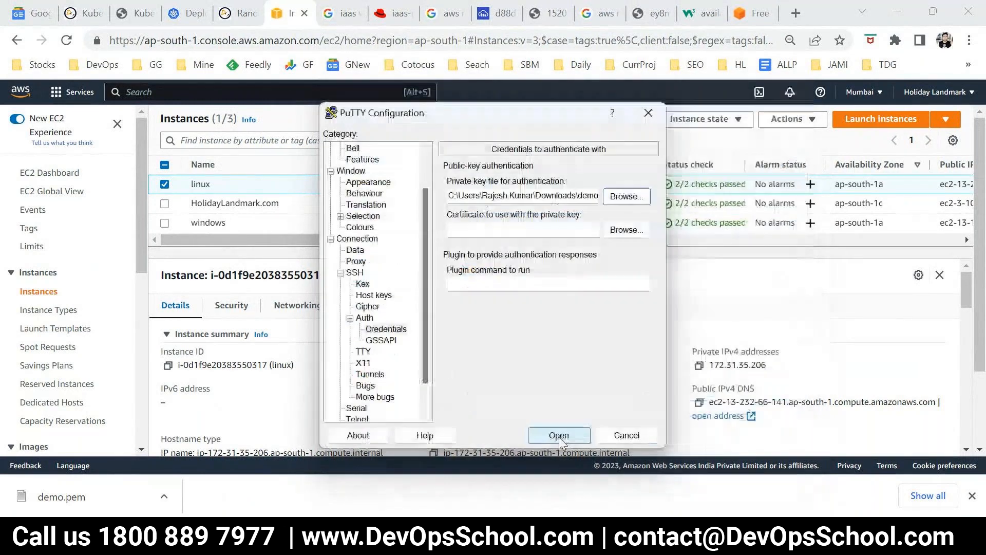
Open the SSH connection, accept the server's host key and log in as ubuntu.
click(559, 436)
click(337, 405)
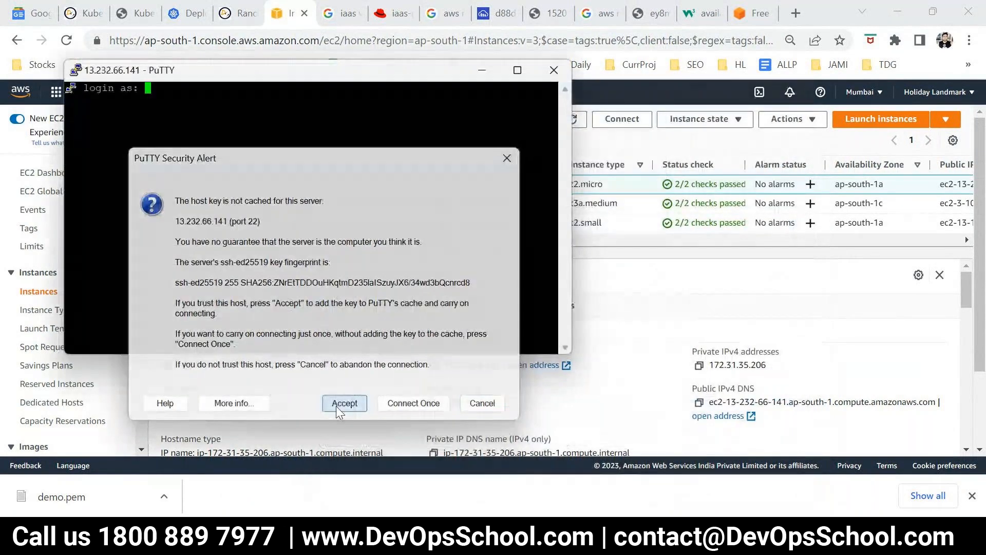
text(ubu)
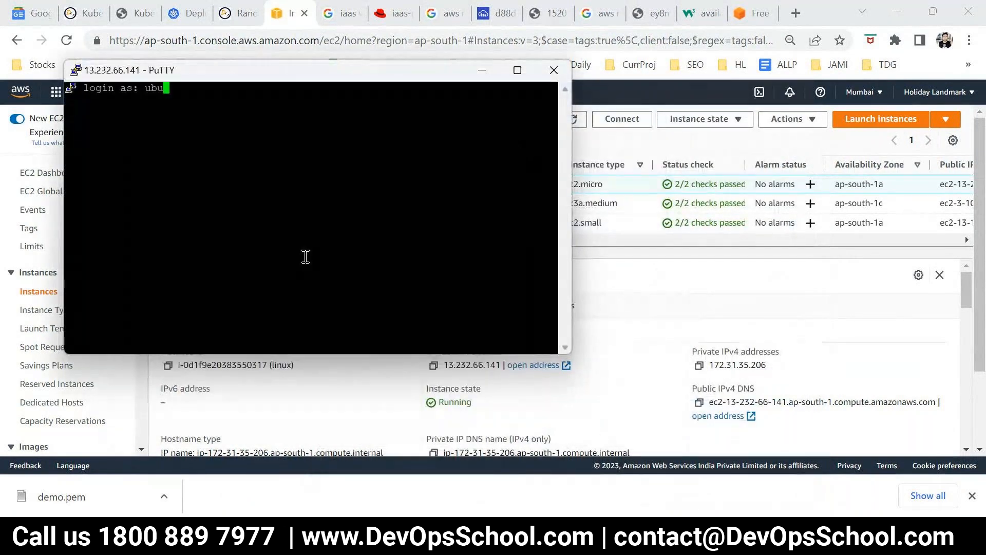
text(ntu)
key(Return)
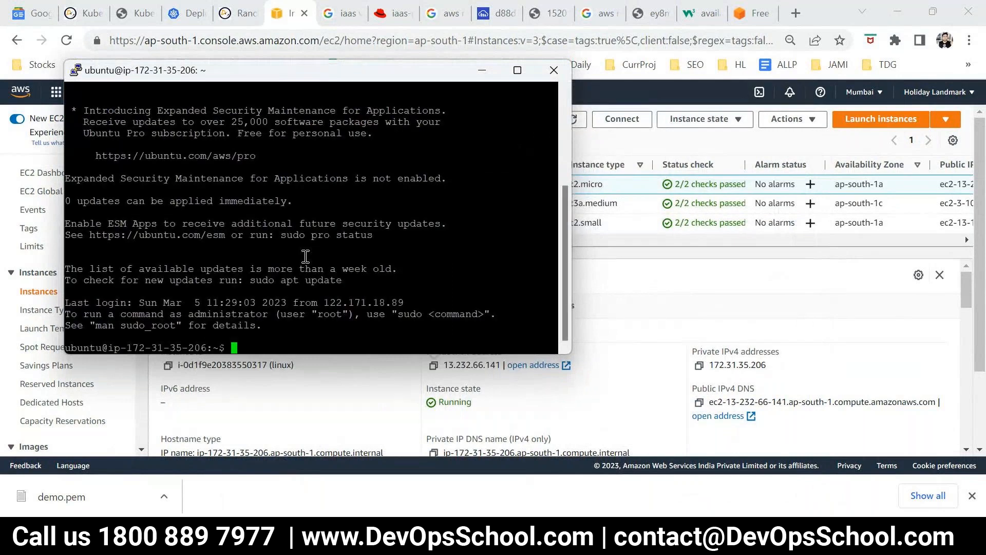
Widen and reposition the terminal window, then switch to a root shell with sudo -s and a cleared screen.
drag(571, 244, 886, 242)
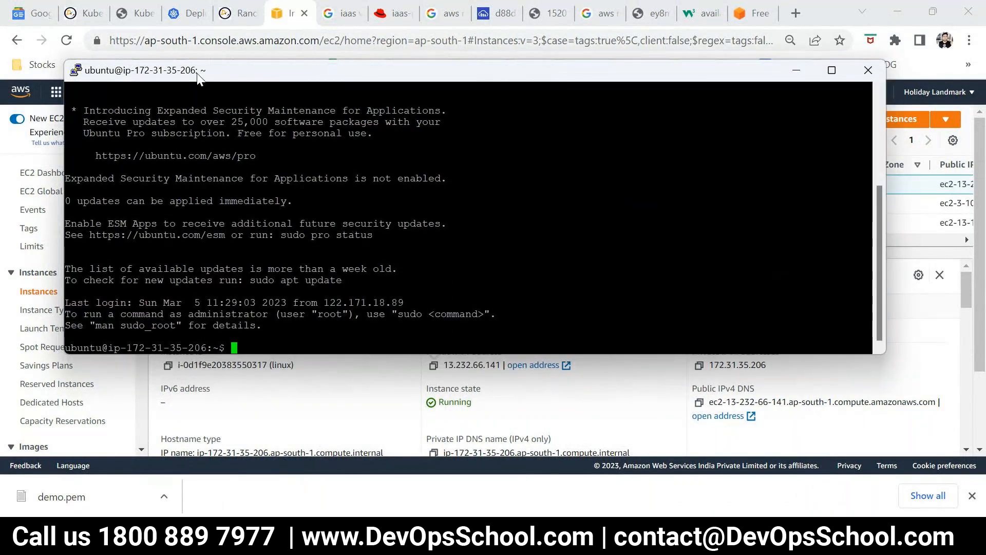
drag(198, 77, 295, 96)
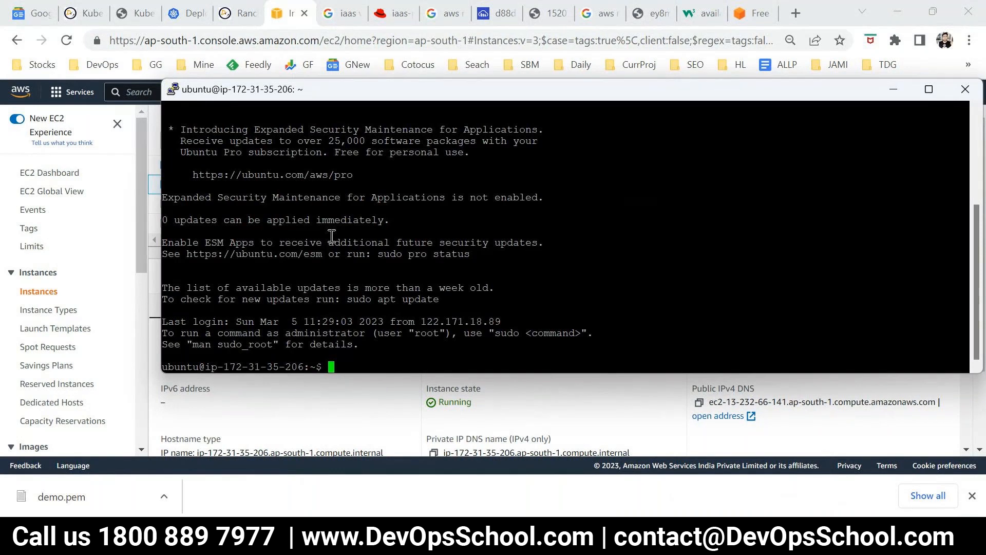
text(sudo -s)
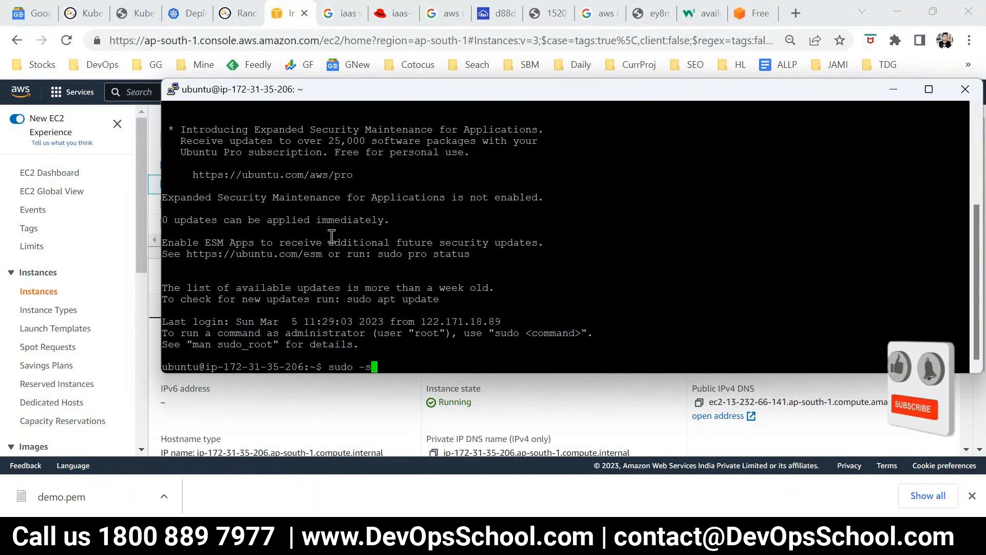
key(Return)
key(ctrl+l)
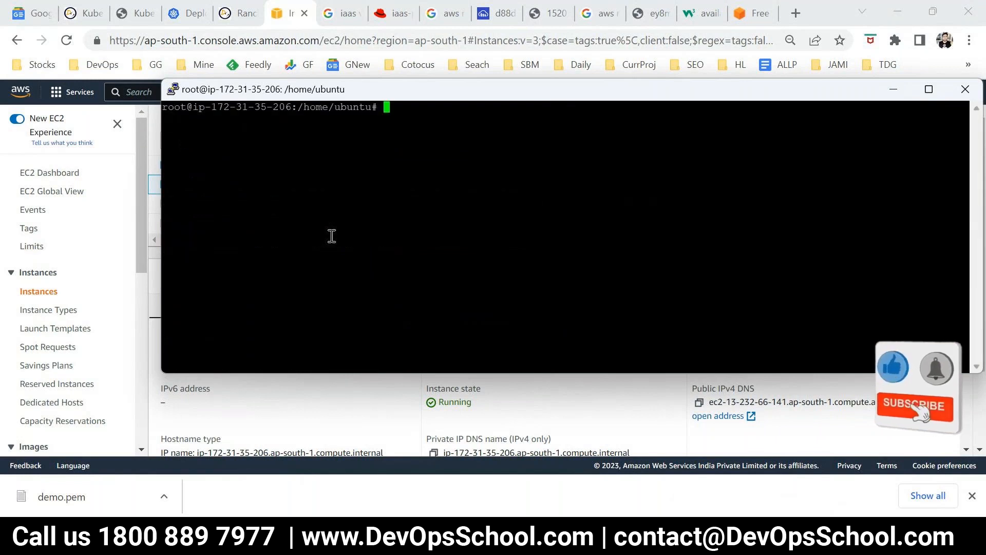
Open /etc/ssh/sshd_config in the vi editor.
text(vi /etc/)
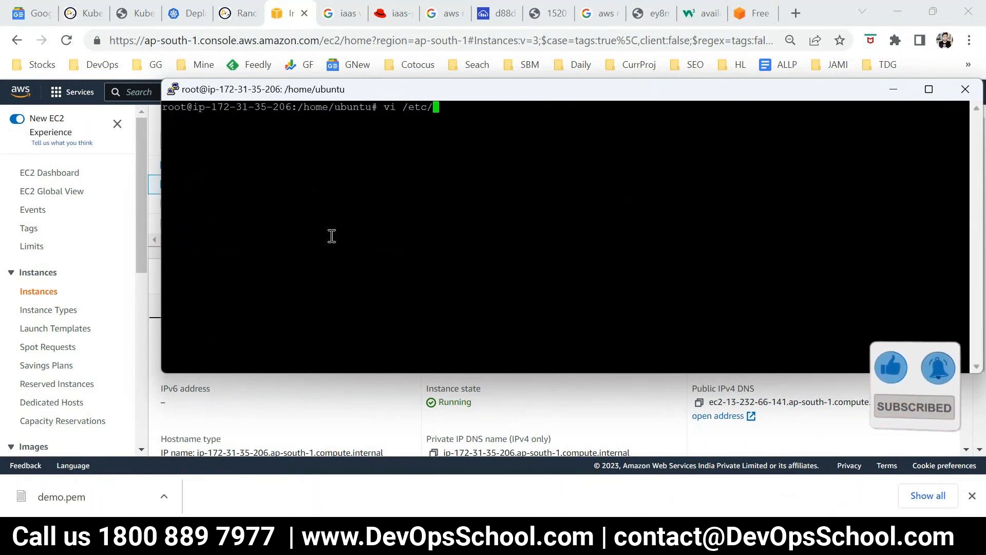
text(ssh/d)
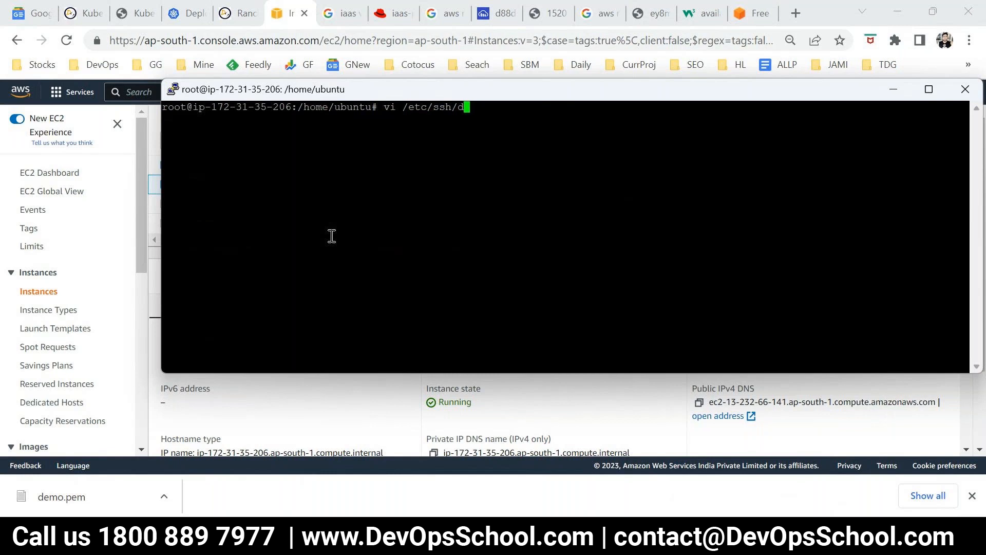
text(shd_config)
key(Return)
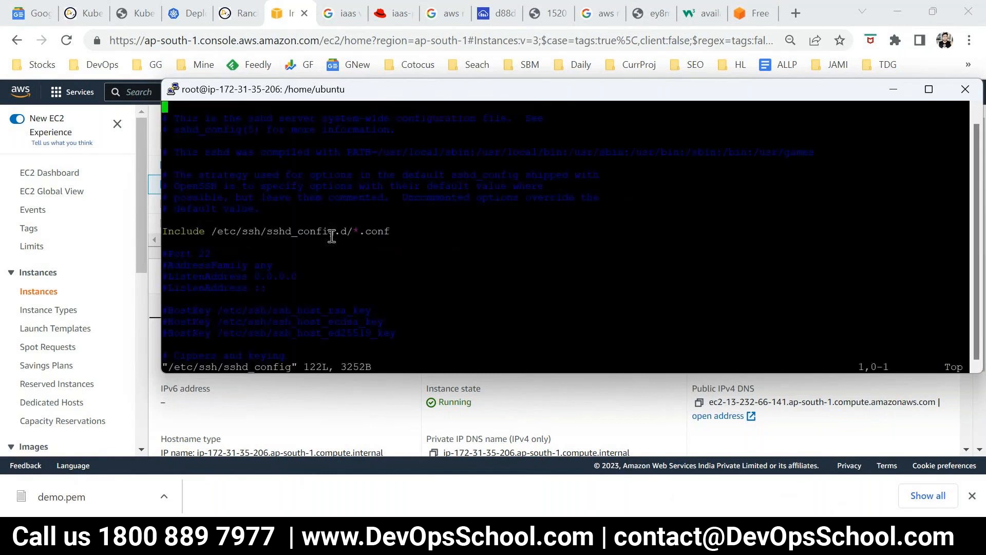
Set PasswordAuthentication to yes in sshd_config, then save the file and quit vi.
key(Down)
key(Down)
key(Down)
key(Down)
key(Down)
key(Down)
key(Down)
key(Down)
key(Down)
key(Down)
key(Down)
key(Down)
key(Down)
key(Down)
key(Down)
key(Down)
key(Down)
key(Down)
key(Down)
key(Down)
key(Down)
key(Down)
key(Down)
key(Down)
key(Down)
key(Down)
key(Down)
key(Down)
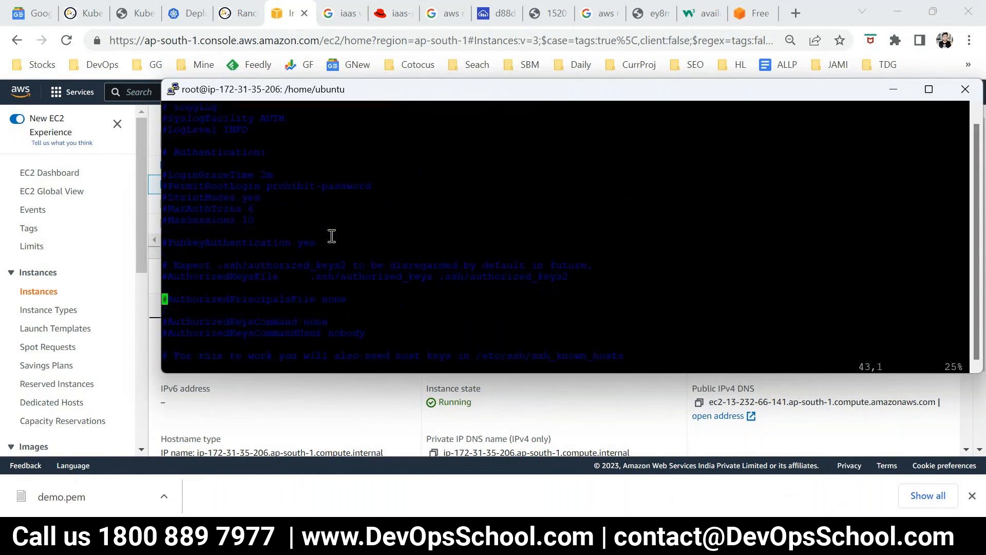
key(Down)
key(Down)
key(Down)
key(Down)
key(Down)
key(Down)
key(Down)
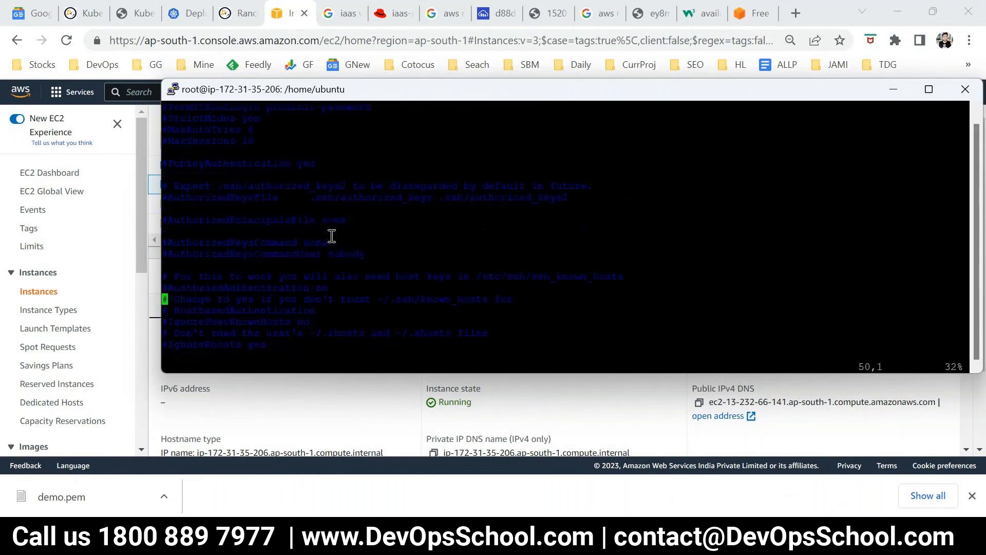
key(Down)
key(Down)
key(Down)
key(Down)
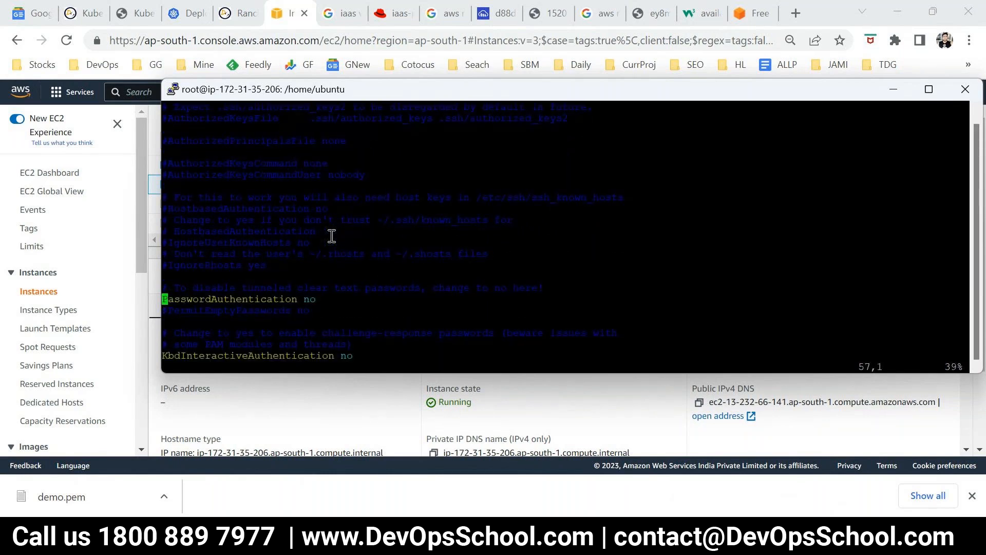
key(shift+a)
key(BackSpace)
key(BackSpace)
text(yes)
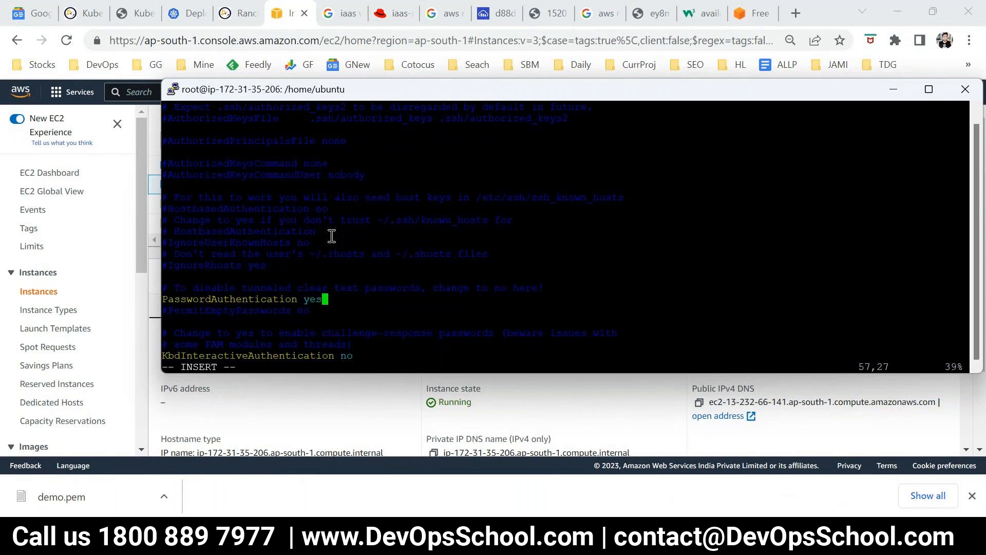
key(Escape)
text(:wwq)
key(Return)
text(:wq)
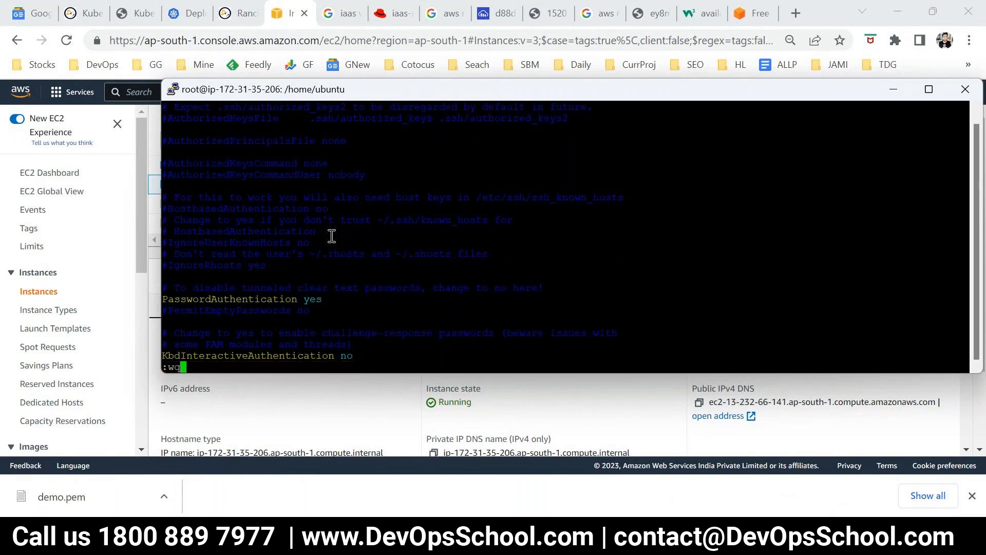
key(Return)
Restart the SSH service with systemctl restart sshd.
text(syste)
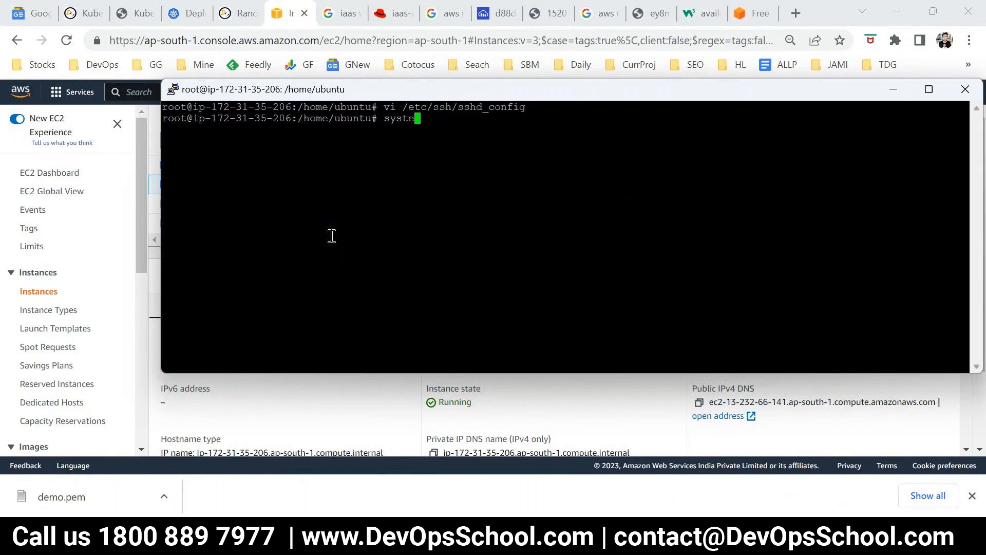
text(mctl restart ssh)
text(d)
key(Return)
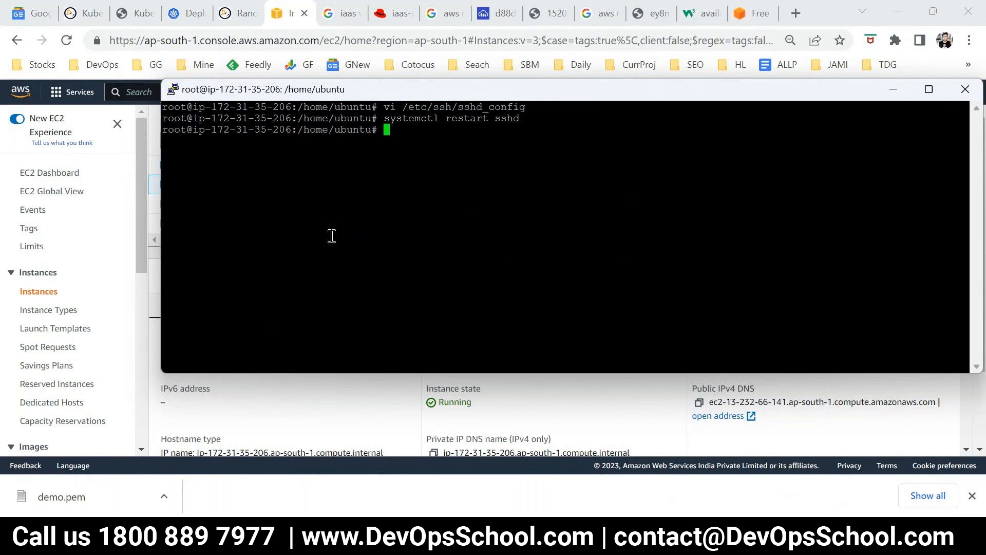
Set a new password for the ubuntu account with passwd, entering the account password twice.
text(passwd ubuntu)
key(Return)
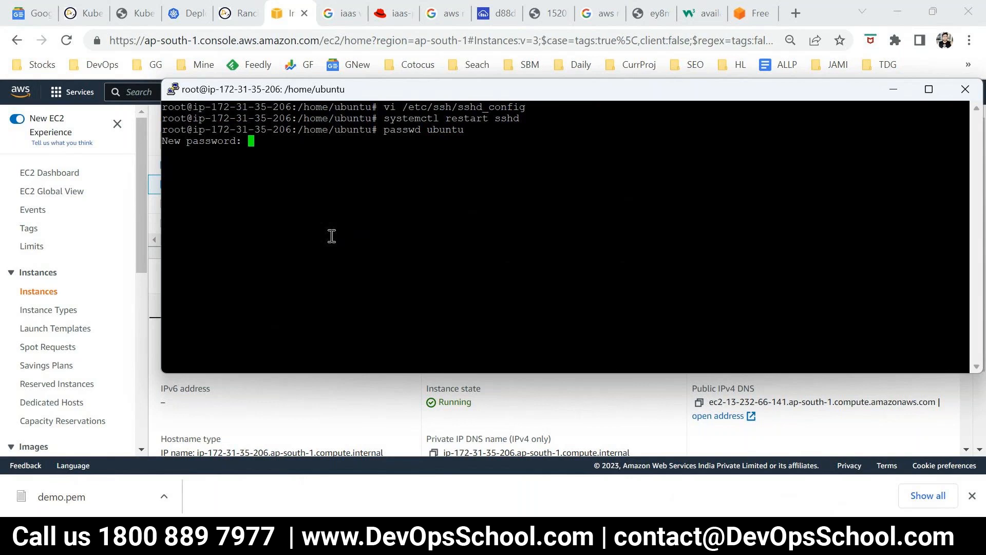
key(Return)
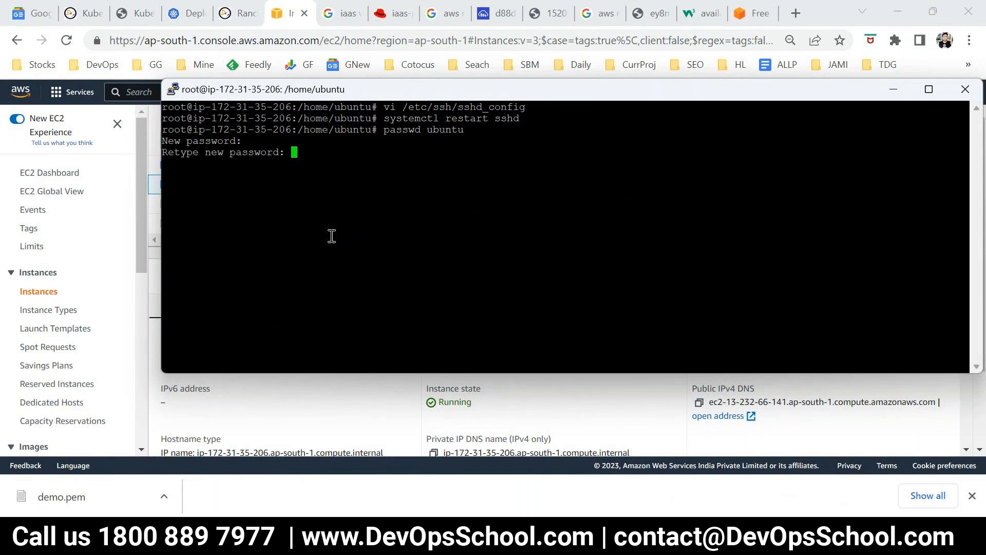
key(Return)
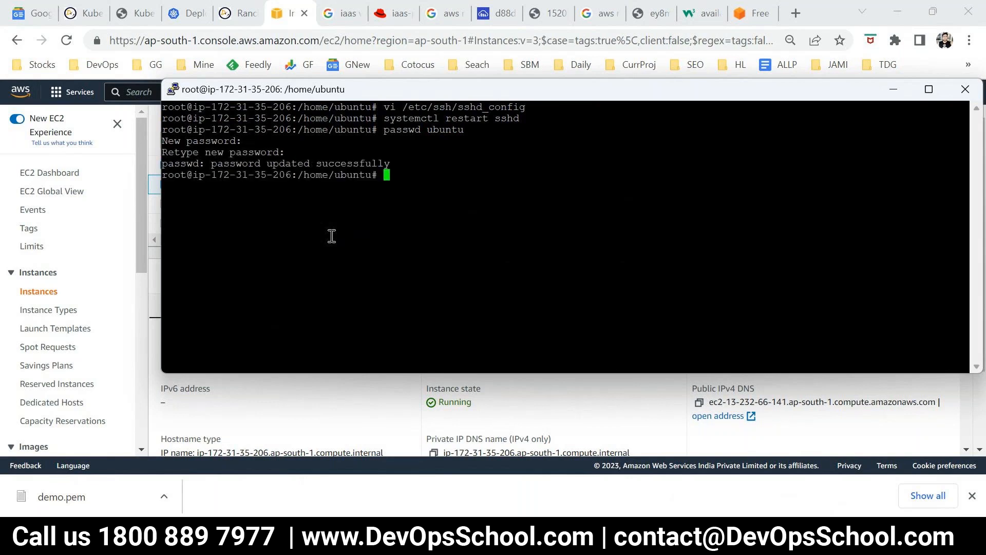
Start a new PuTTY session to 13.232.66.141, log in as ubuntu with the account password and widen its window.
right_click(315, 92)
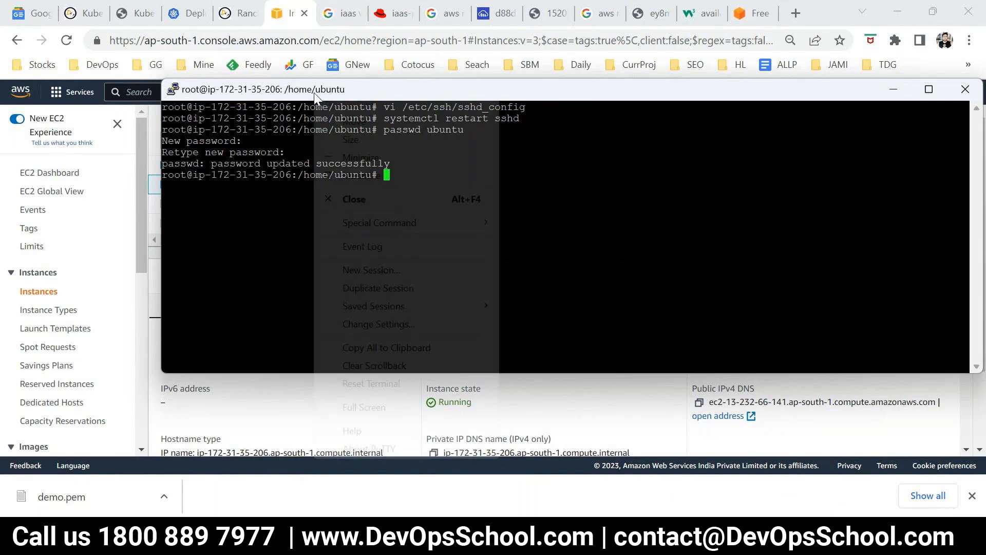
click(378, 267)
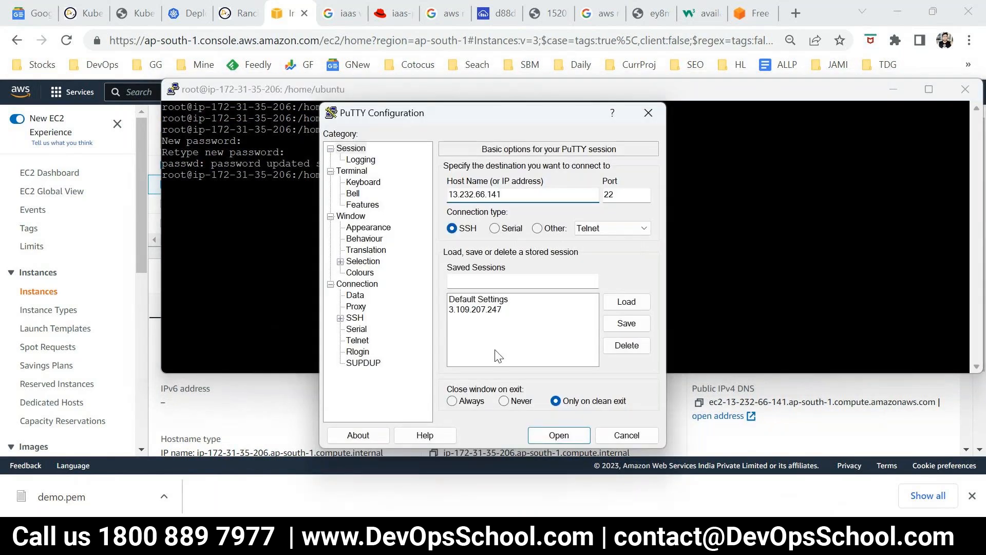
click(560, 435)
text(ubuntu)
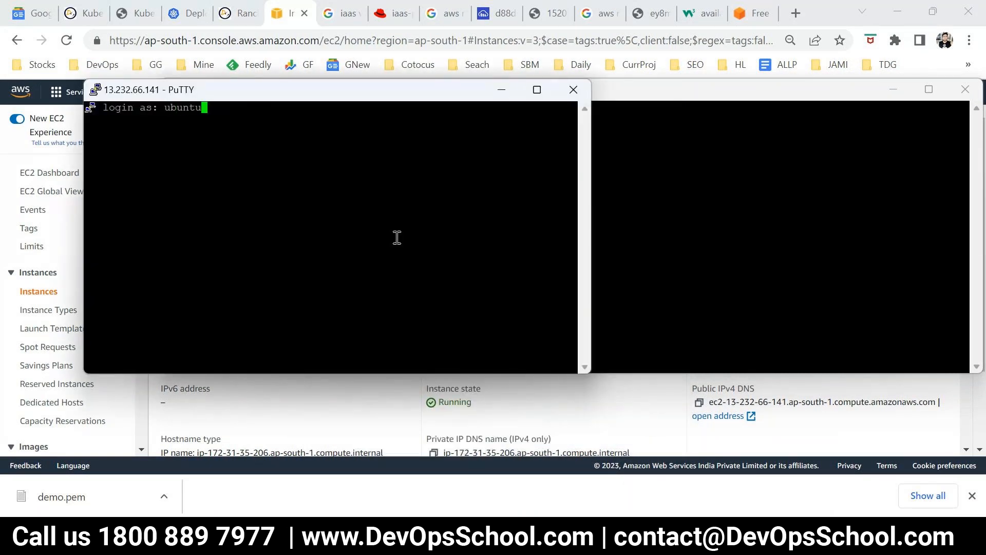
key(Return)
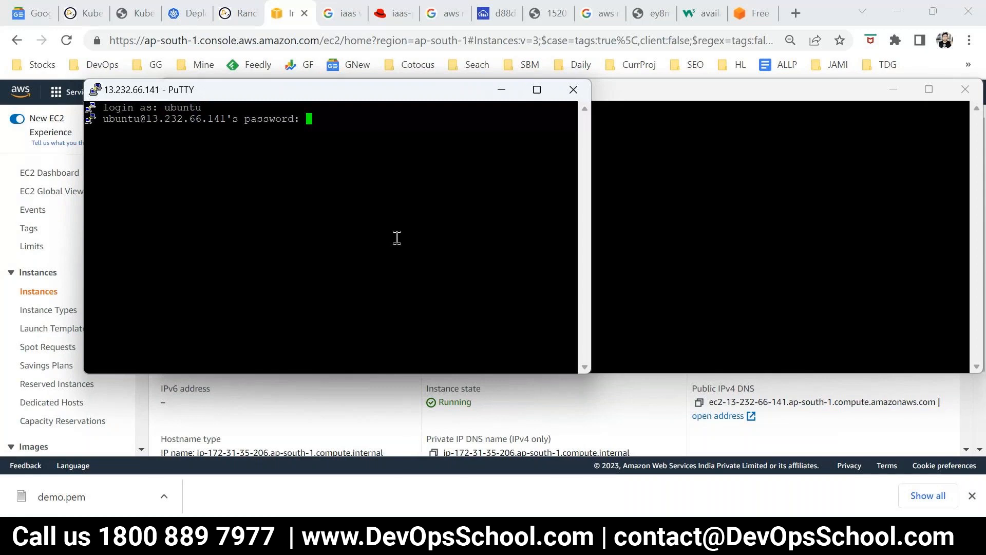
key(Return)
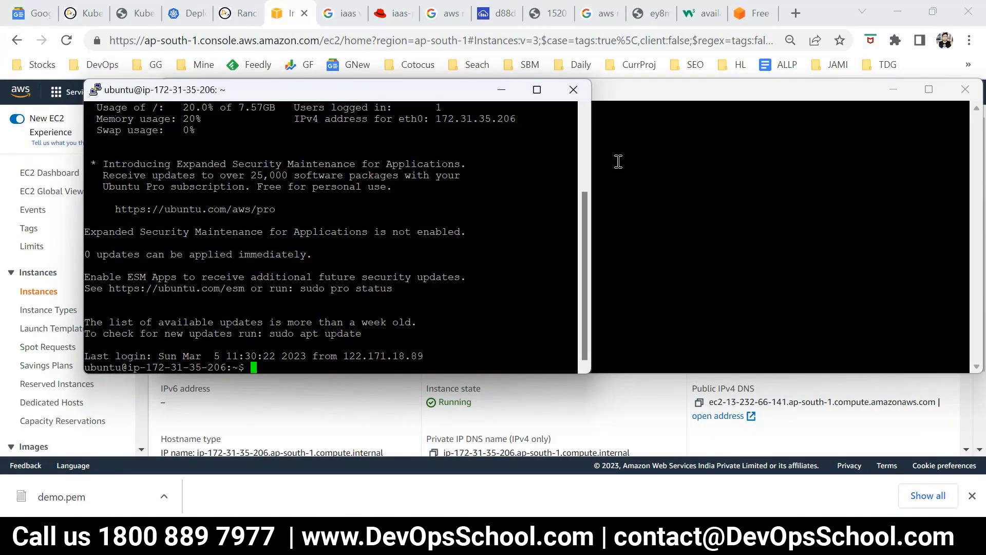
drag(591, 165, 918, 176)
text(systemcl)
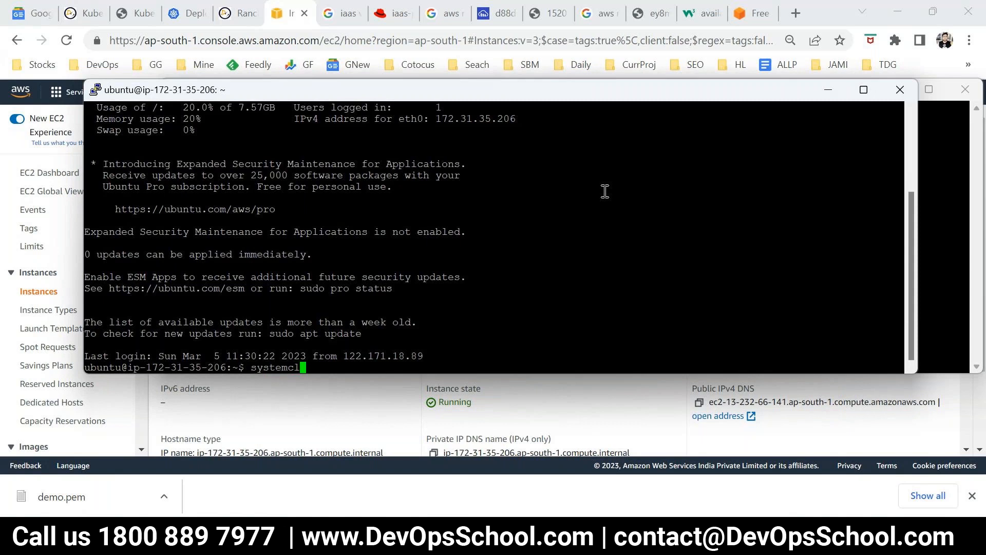
text(t)
key(ctrl+c)
text(cle)
key(ctrl+c)
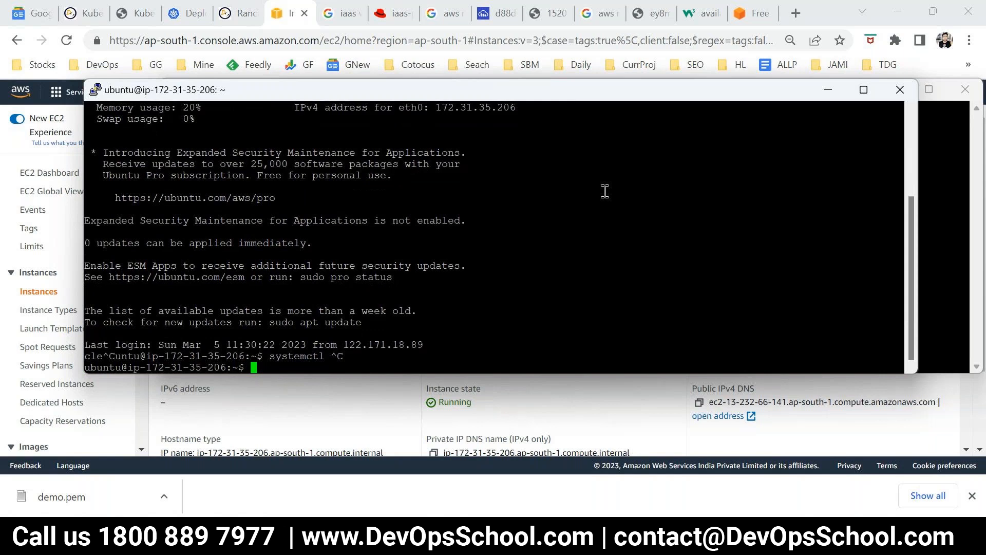
Switch the new session to a root shell with sudo -s and clear the screen.
text(sudo -s)
key(Return)
text(clear)
key(Return)
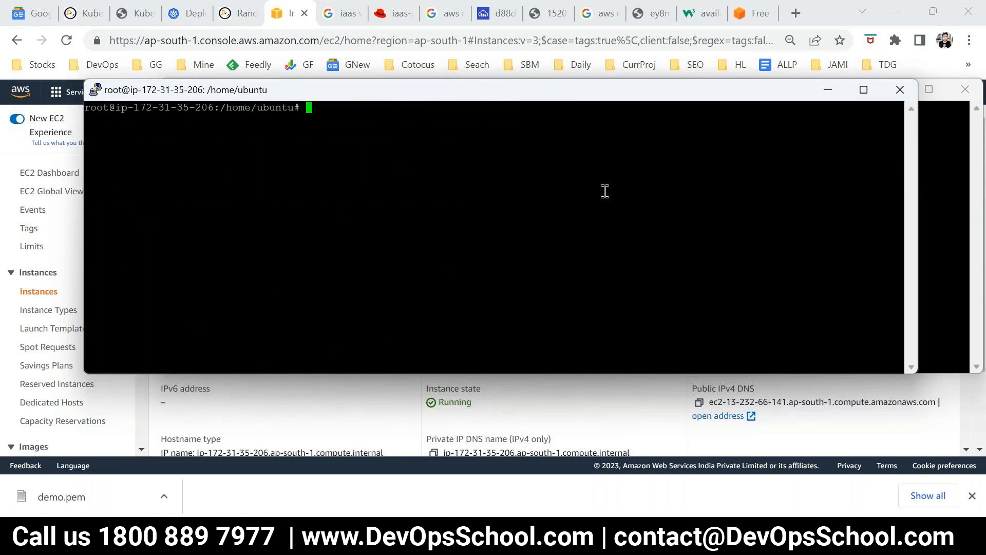
Install the apache2 package with apt install apache2 and accept the installation.
text(apt install apache2)
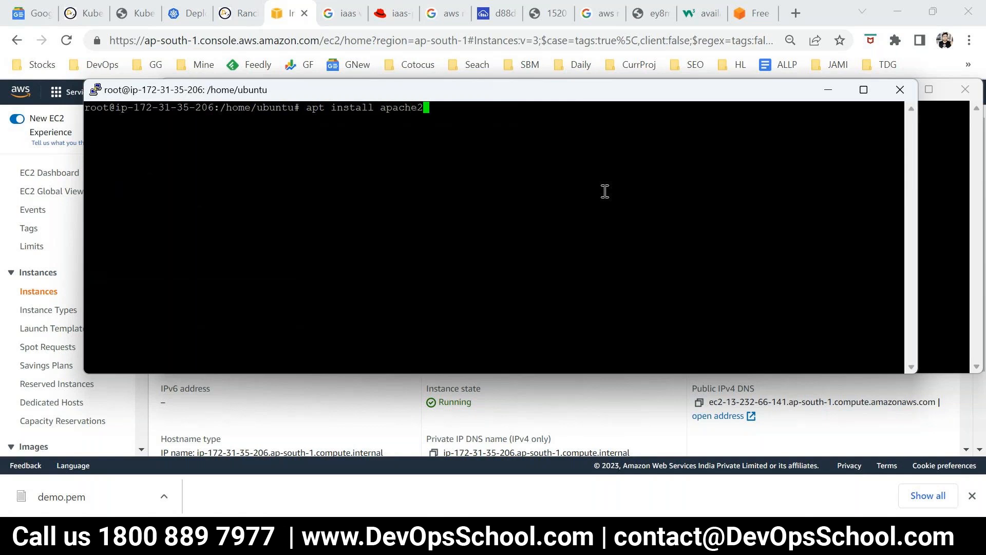
key(Return)
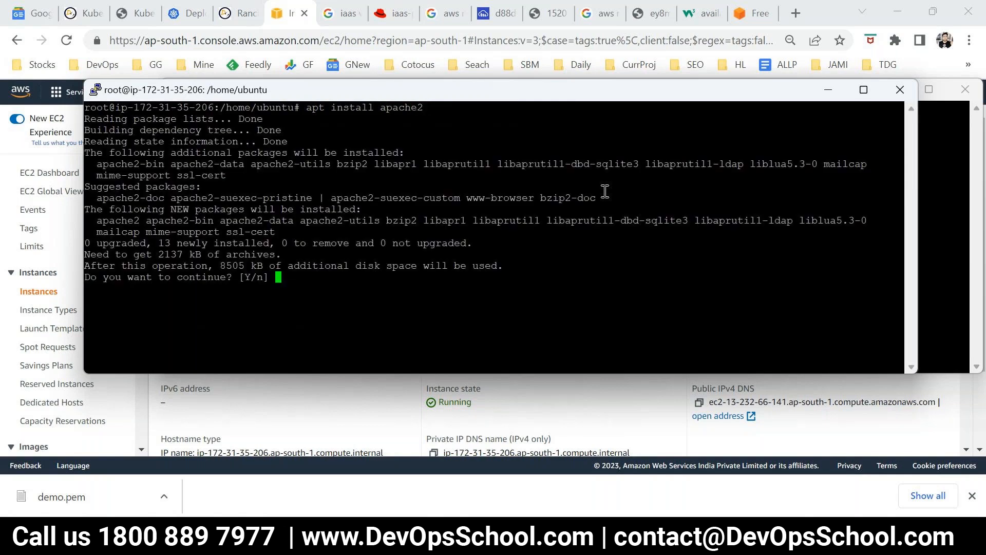
text(y)
key(Return)
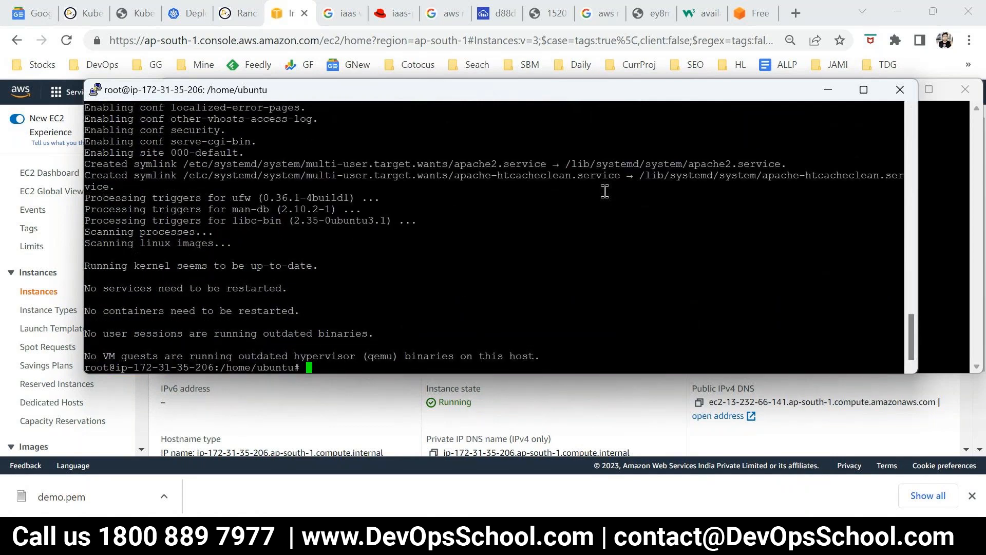
Abandon the unfinished clear command and start the Apache service with systemctl start apache2.
text(clear)
key(ctrl+c)
text(s)
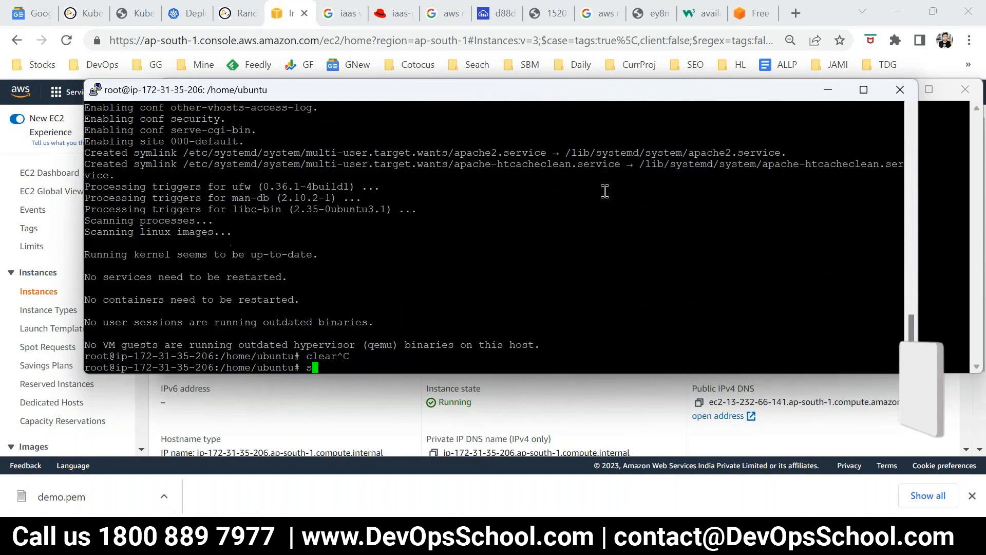
text(ystemctl star)
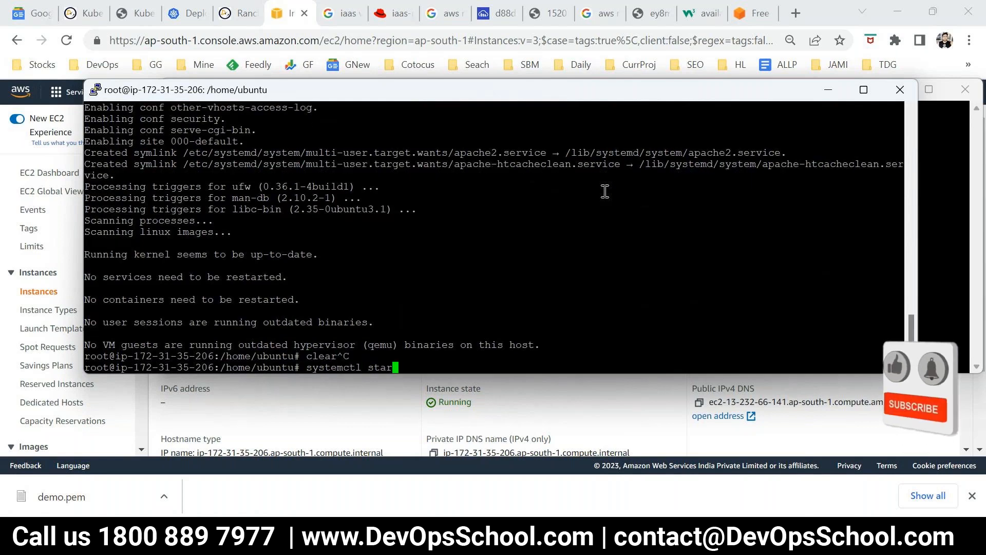
text(t apache2)
key(Return)
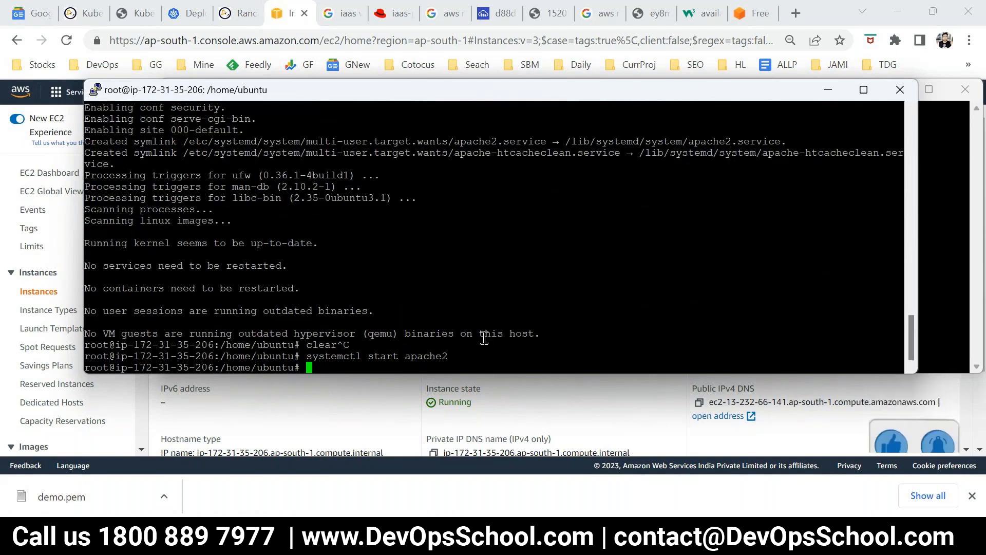
Copy the linux instance's public IPv4 address, open 13.232.66.141 in a new browser tab and visit the site despite the McAfee block.
click(466, 380)
click(433, 365)
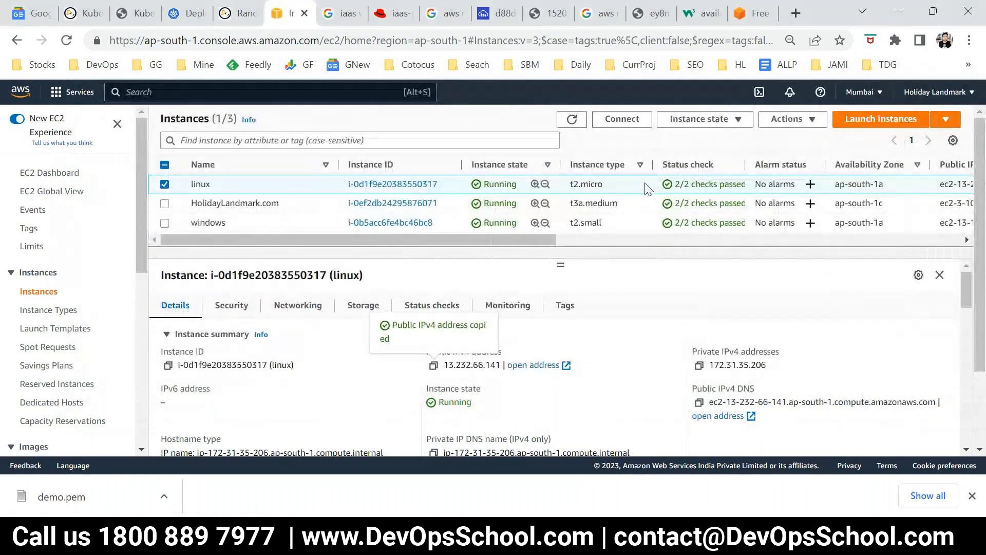
click(796, 13)
key(ctrl+v)
key(Return)
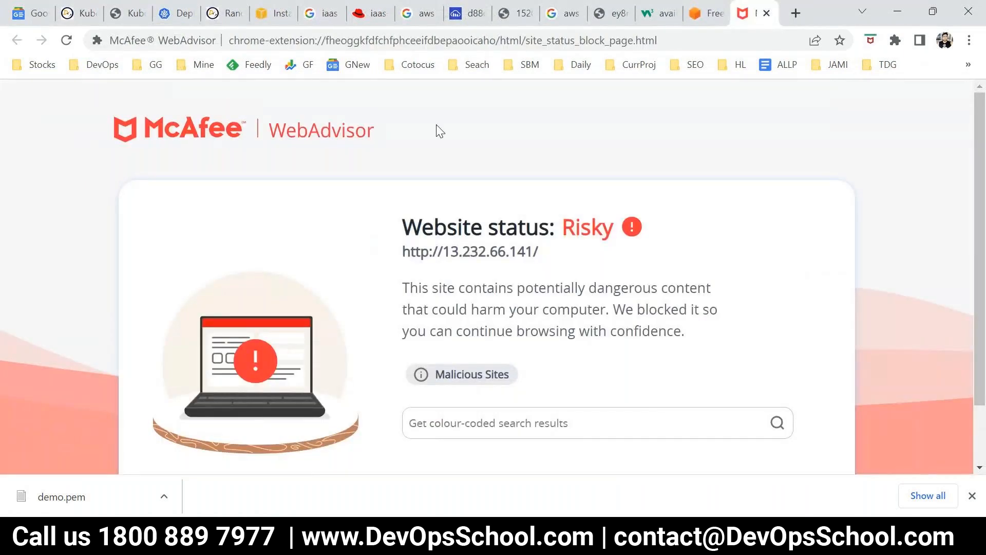
click(444, 45)
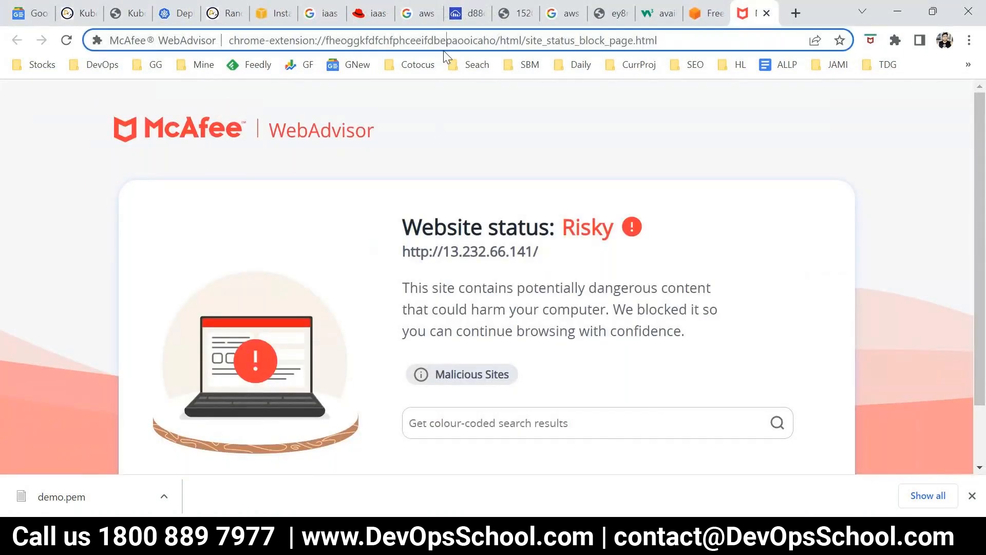
key(ctrl+v)
key(Return)
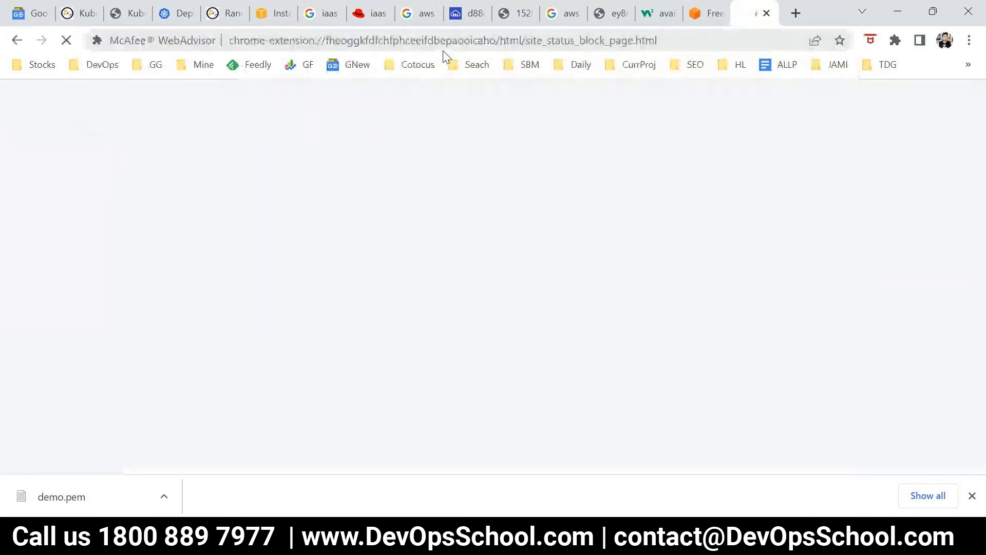
click(430, 41)
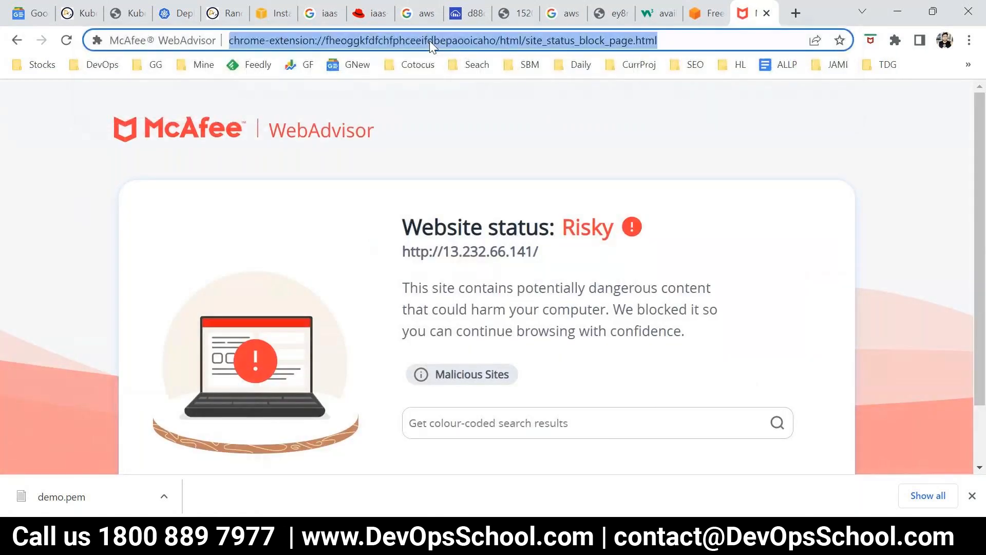
scroll(497, 392, down, 2)
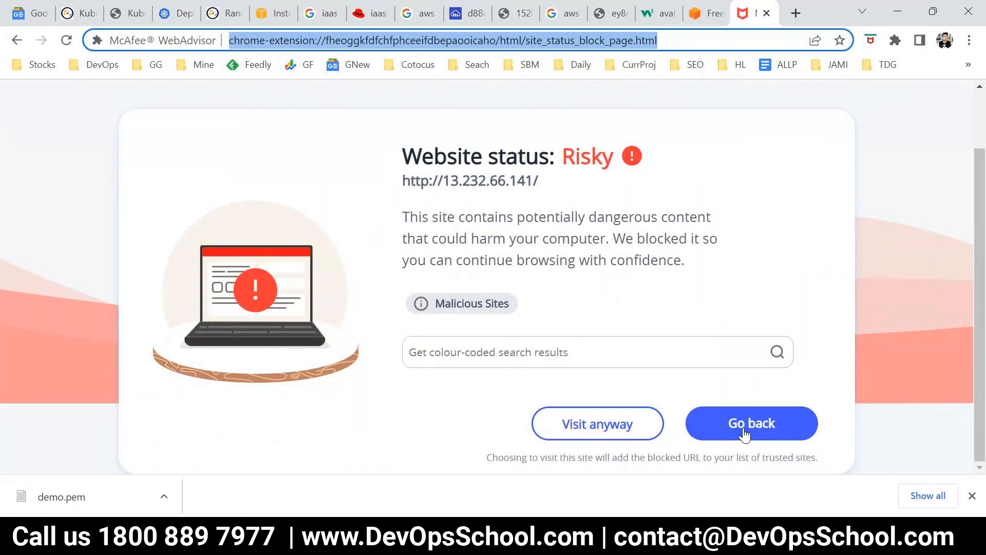
click(630, 425)
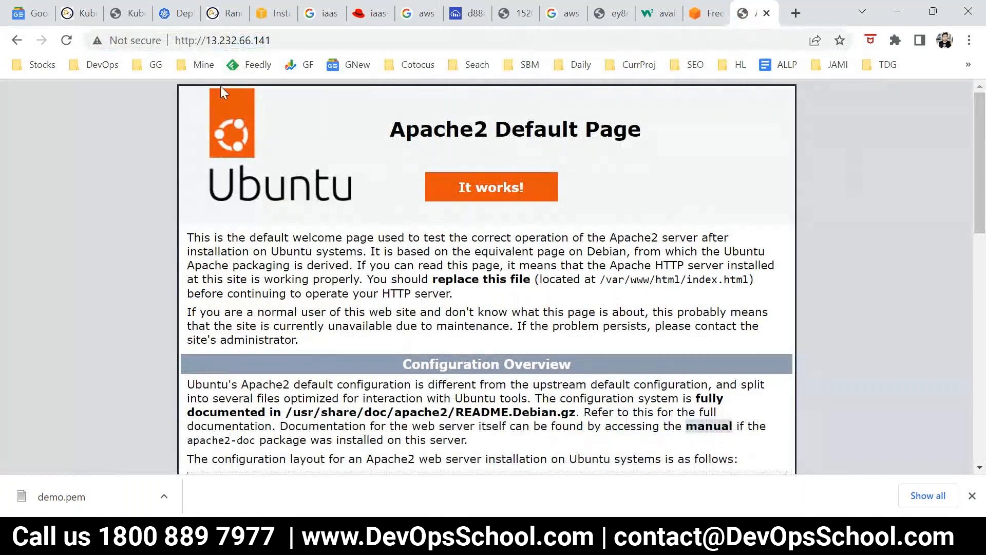
From the linux instance's security details, open the launch-wizard-3 security group and review its inbound rules, including ports and sources.
click(283, 40)
key(ctrl+a)
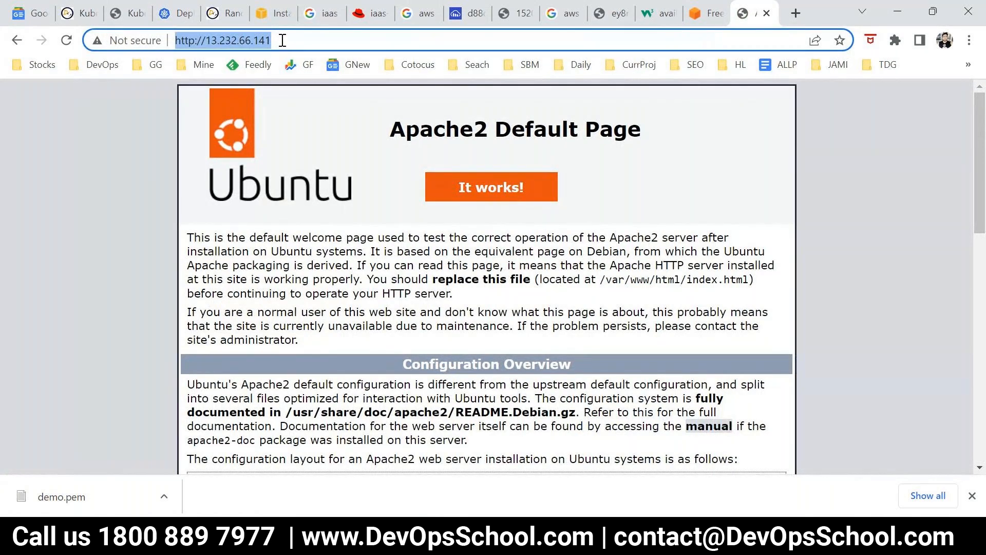
click(267, 13)
scroll(277, 361, down, 1)
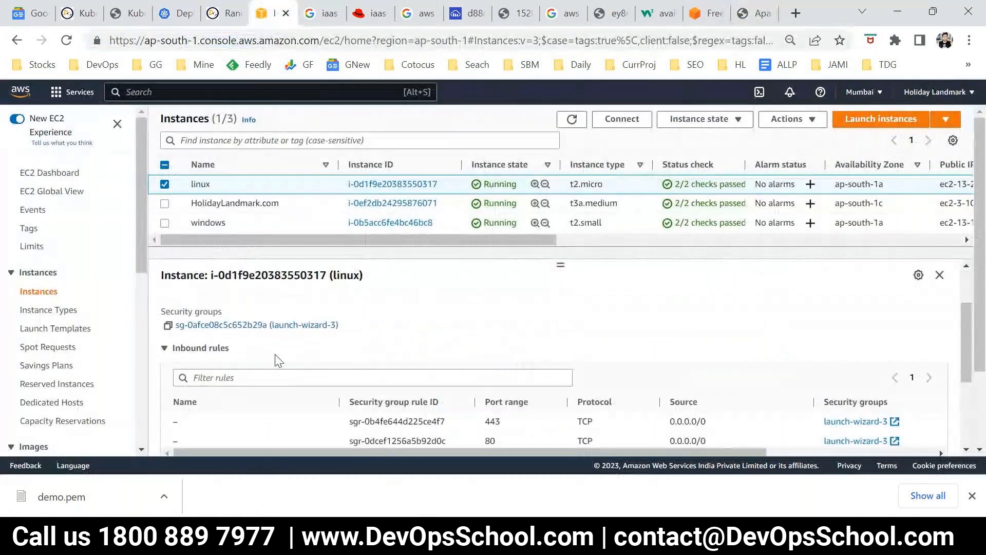
click(288, 325)
scroll(376, 361, down, 1)
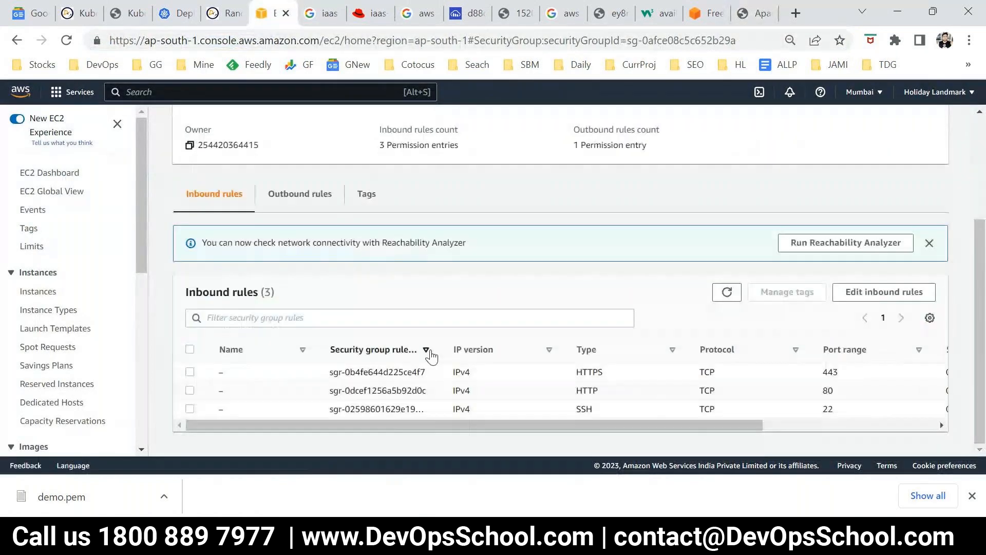
scroll(668, 412, right, 1)
drag(657, 432, 845, 430)
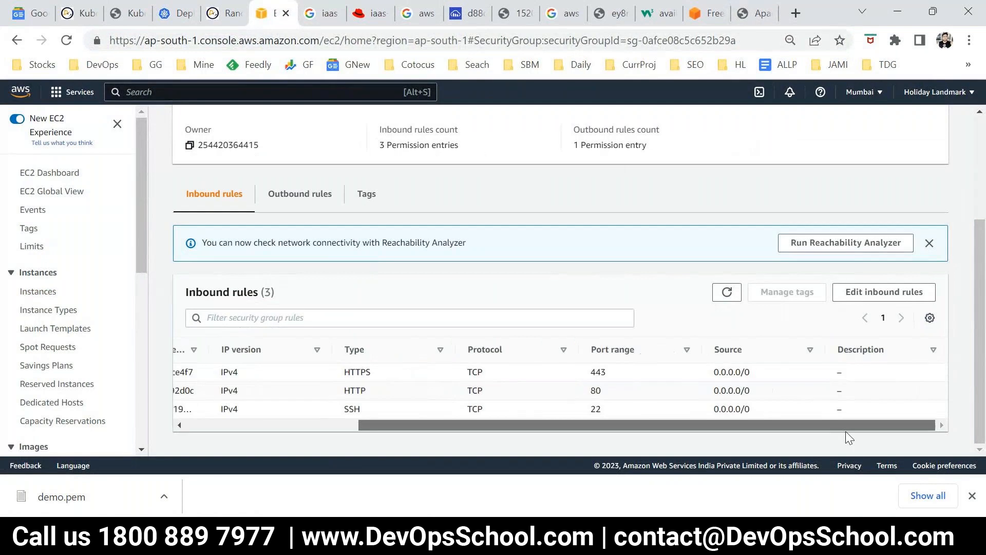
Delete the HTTP port 80 inbound rule from launch-wizard-3, save the rules and recheck the Apache page.
click(857, 296)
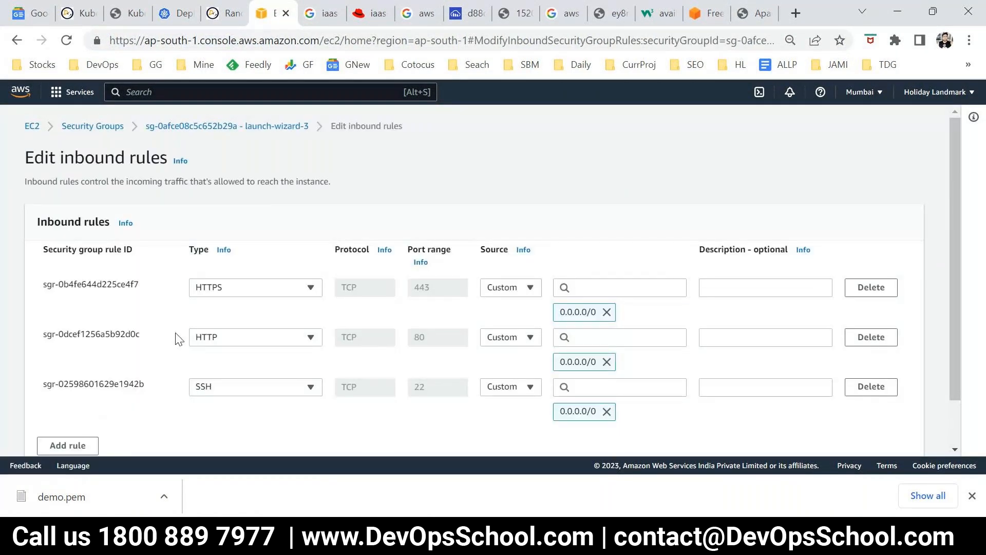
click(873, 340)
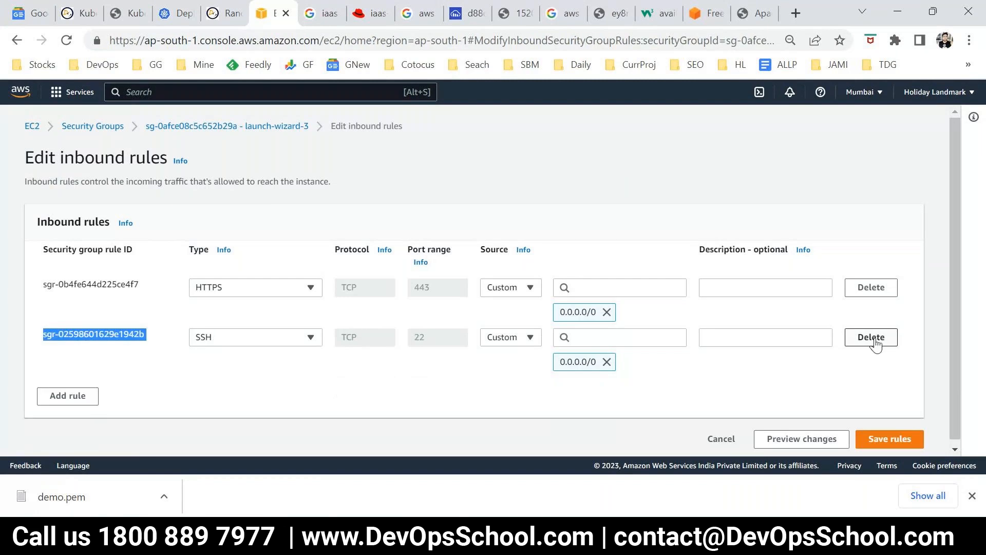
click(882, 440)
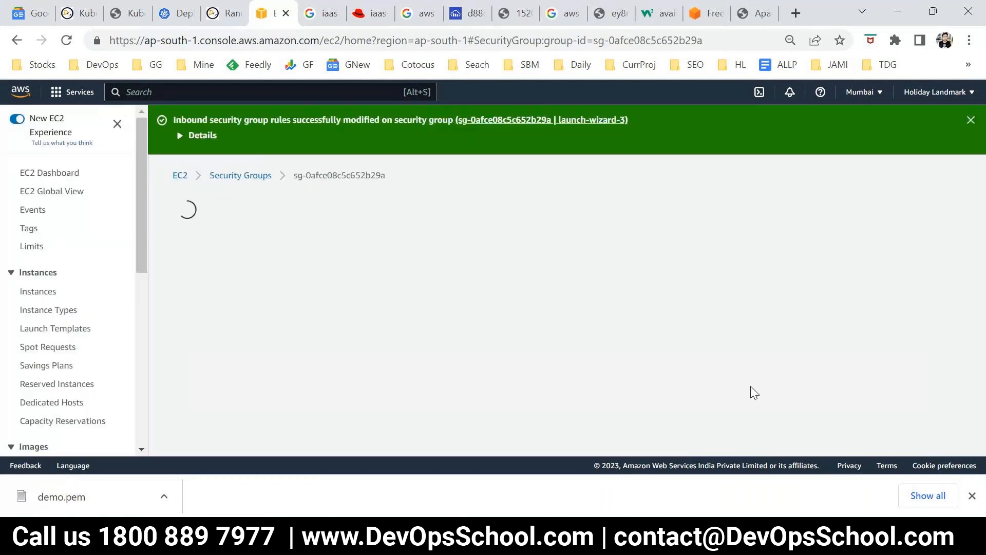
click(761, 16)
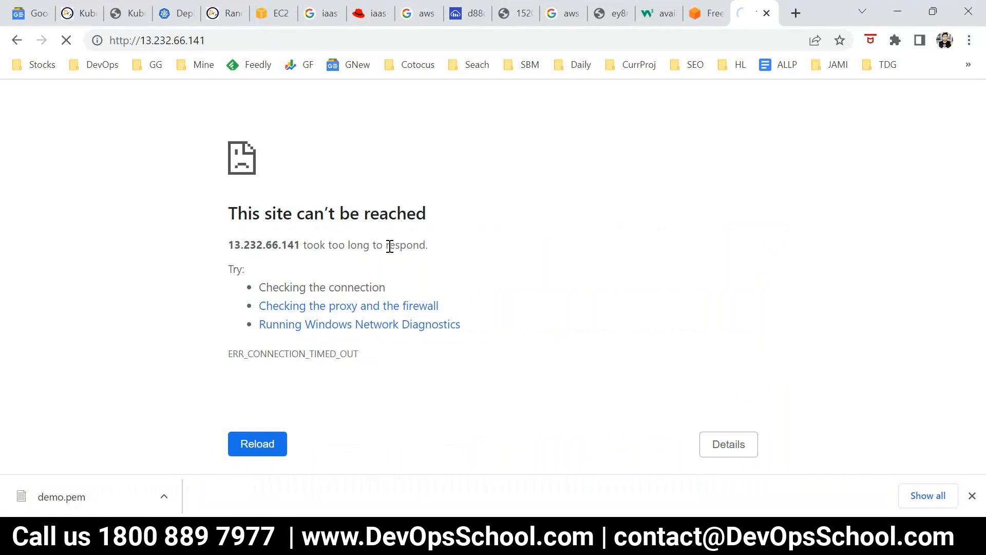
Edit the launch-wizard-3 inbound rules and add an HTTP rule for port 80 with source 0.0.0.0/0.
click(253, 10)
scroll(301, 330, down, 5)
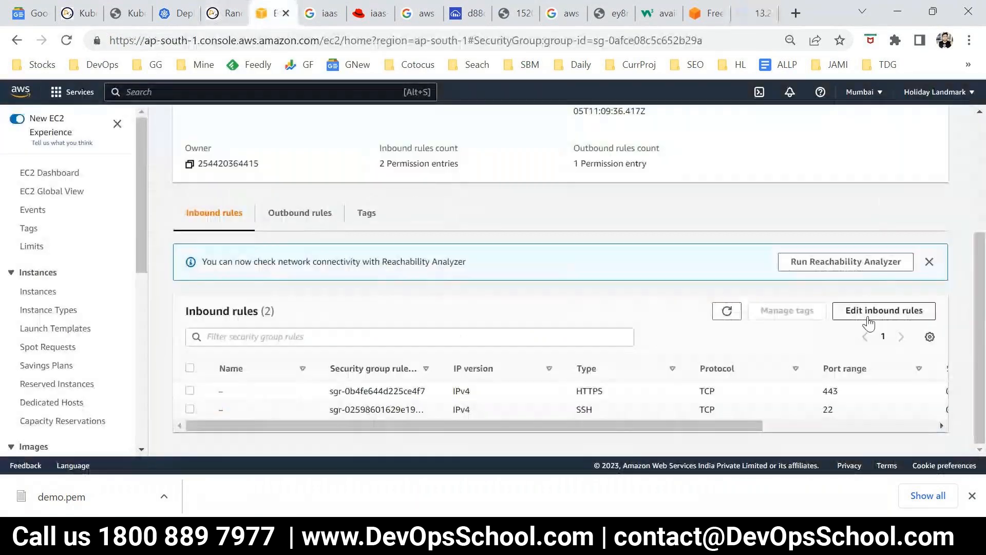
click(879, 311)
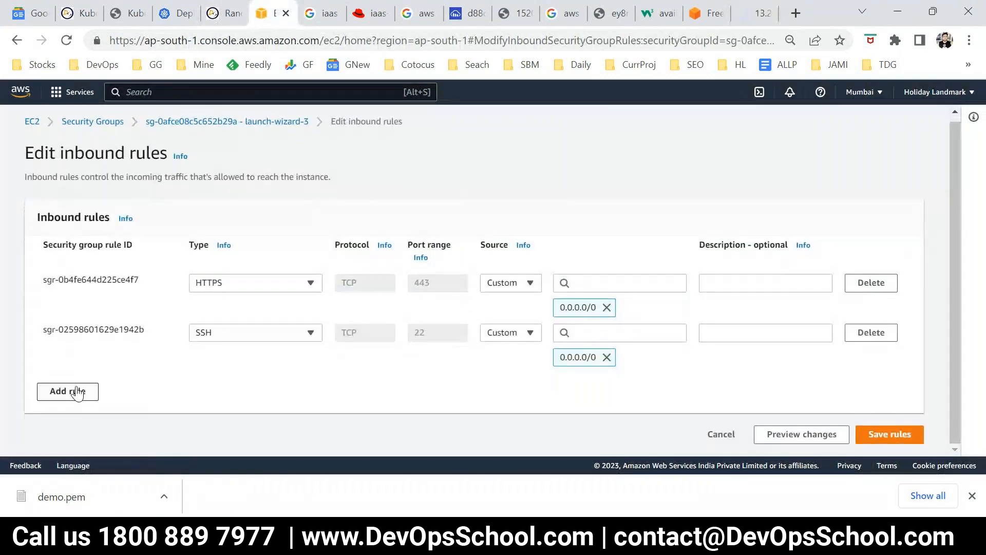
click(75, 391)
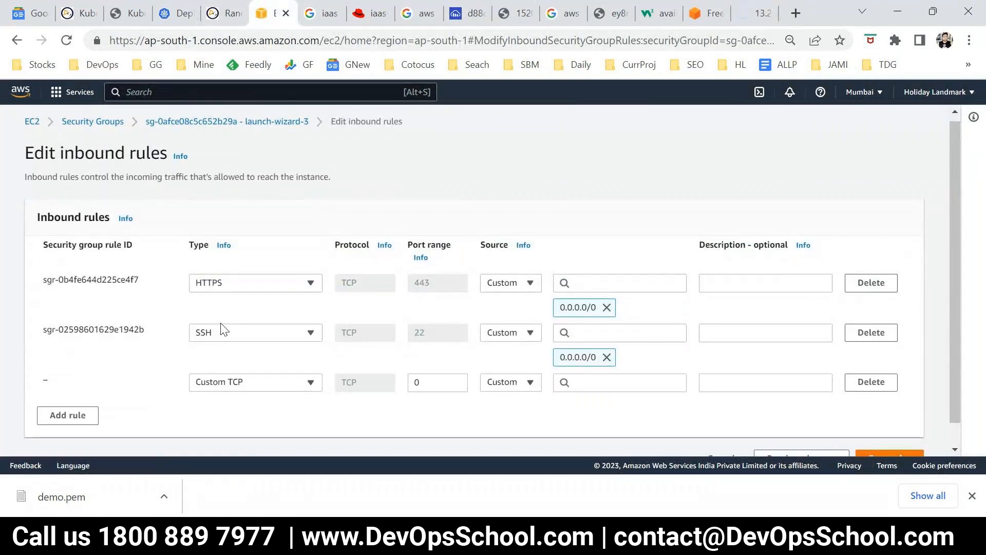
click(230, 377)
scroll(237, 253, down, 2)
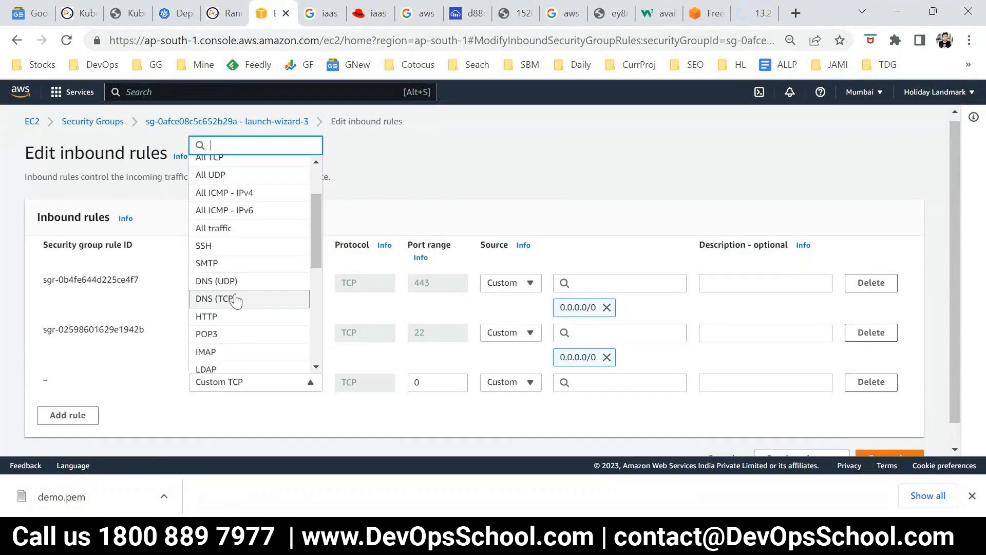
click(221, 316)
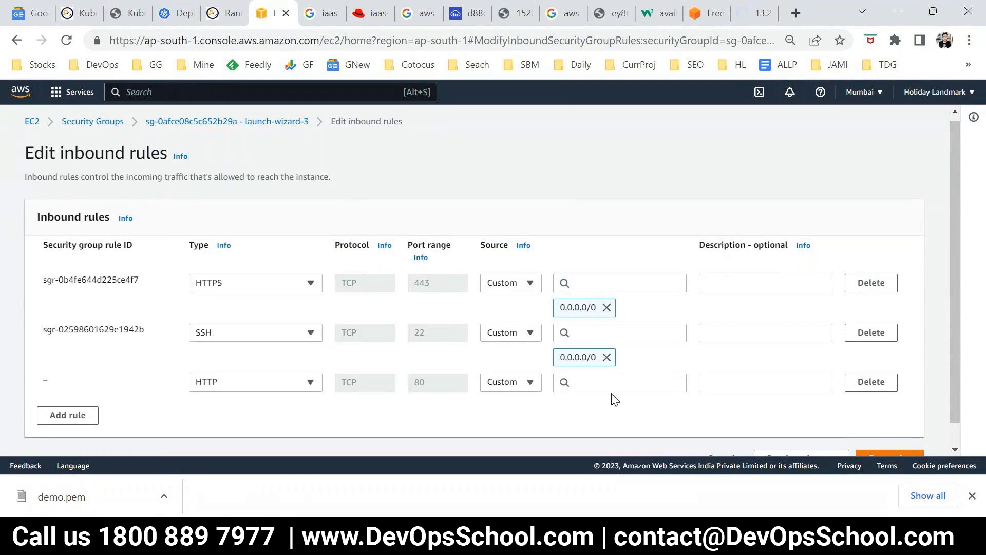
click(606, 383)
click(590, 169)
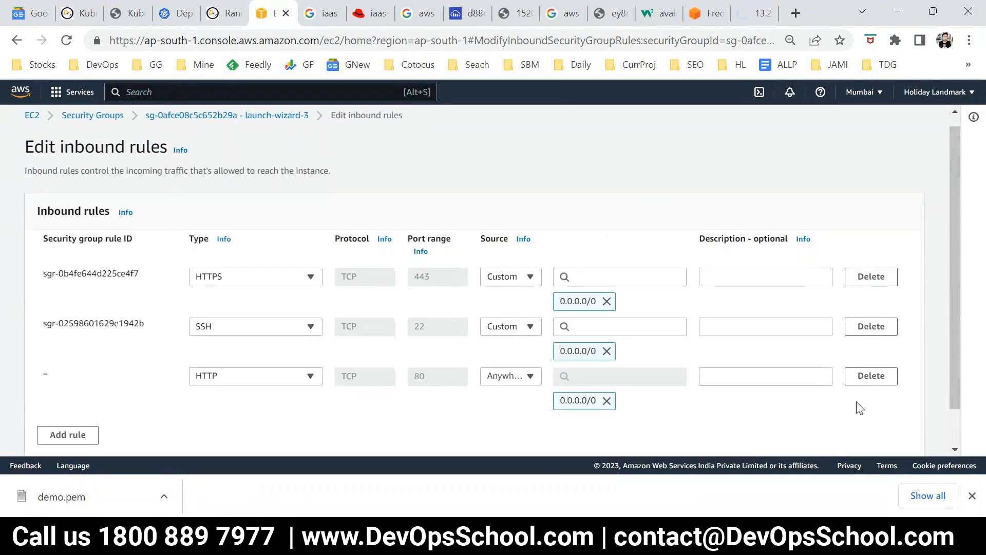
Save the security group's inbound rules and reload the Apache page at 13.232.66.141.
scroll(861, 409, down, 2)
click(892, 434)
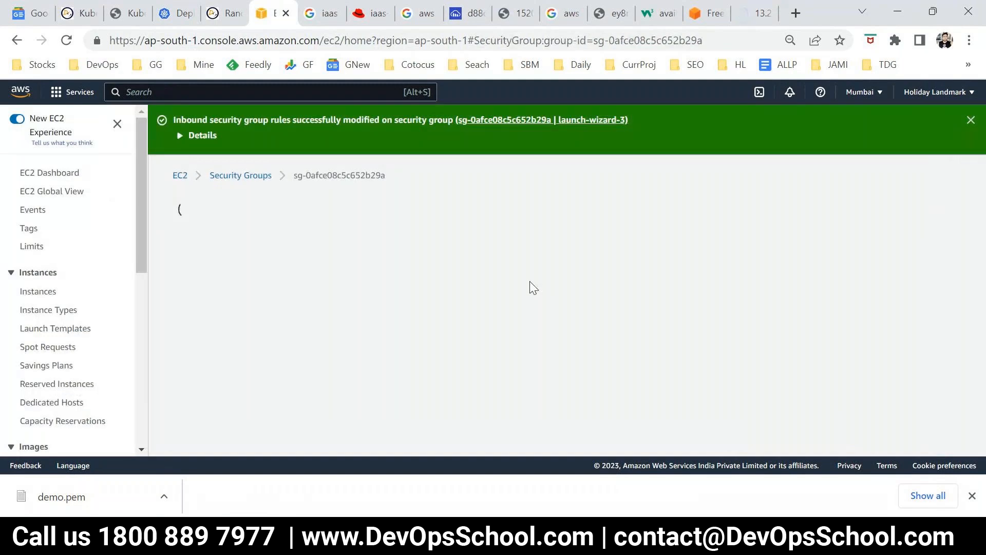
click(759, 13)
click(70, 42)
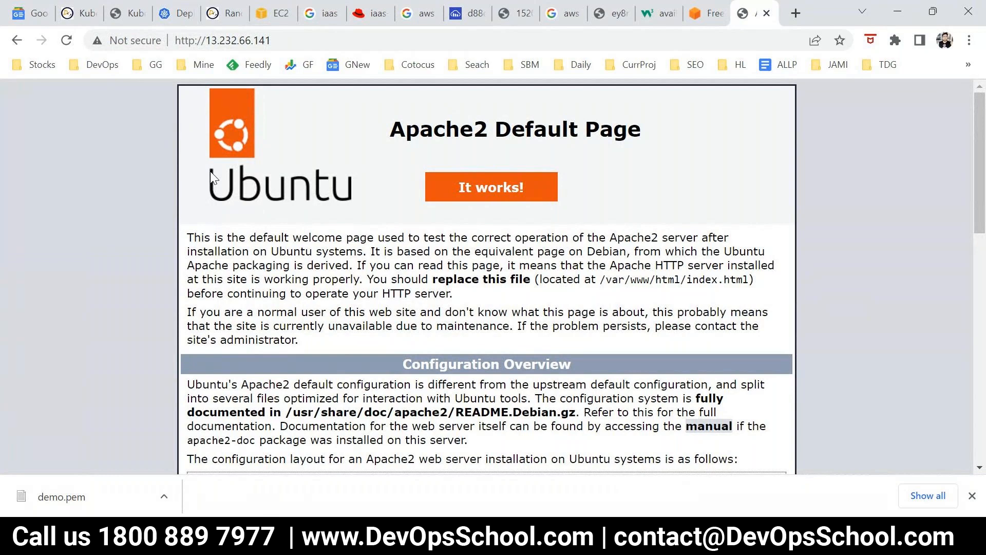
Return to the EC2 instances list and select only the windows instance.
click(264, 15)
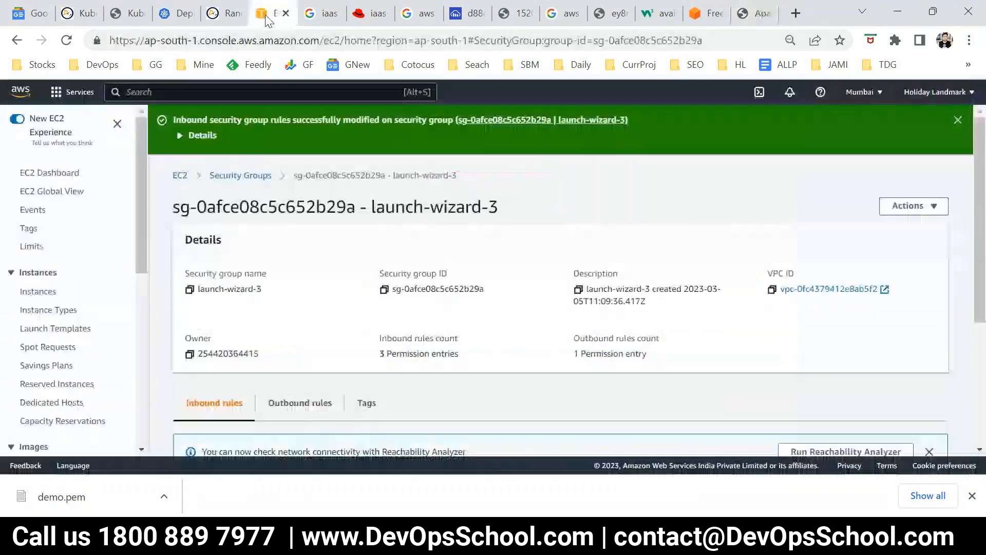
click(38, 293)
click(164, 223)
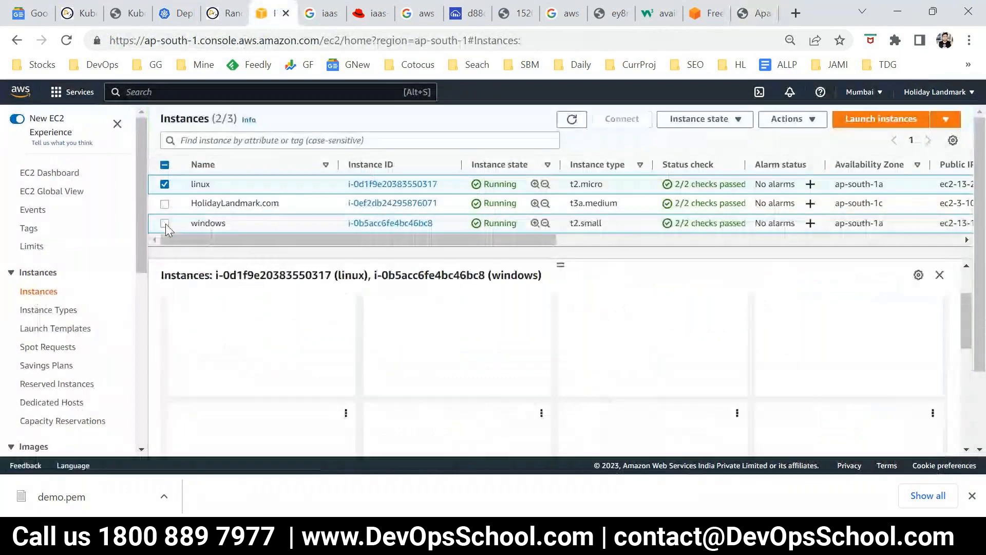
click(264, 224)
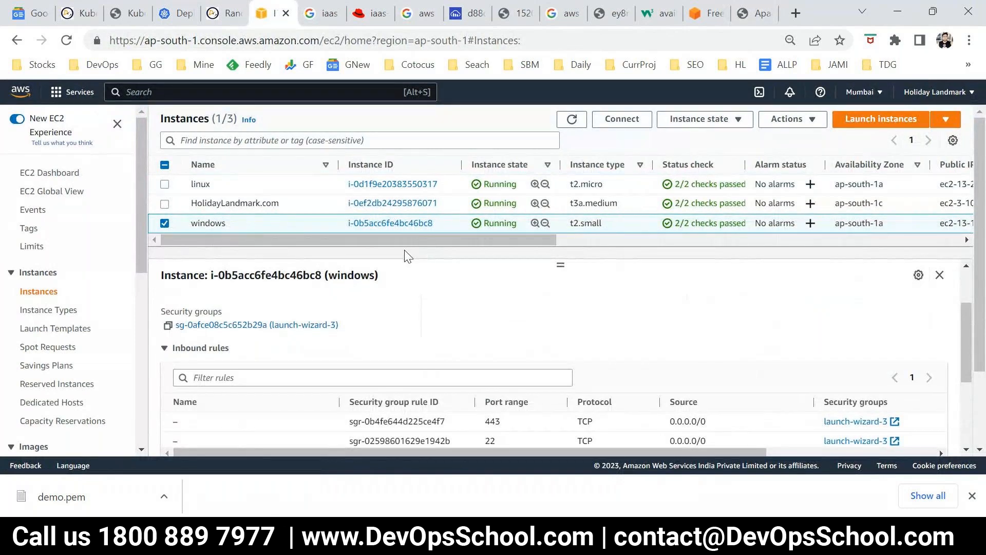
mouse_move(198, 225)
double_click(206, 224)
Open the connection options for the windows instance and display its RDP client details.
click(611, 121)
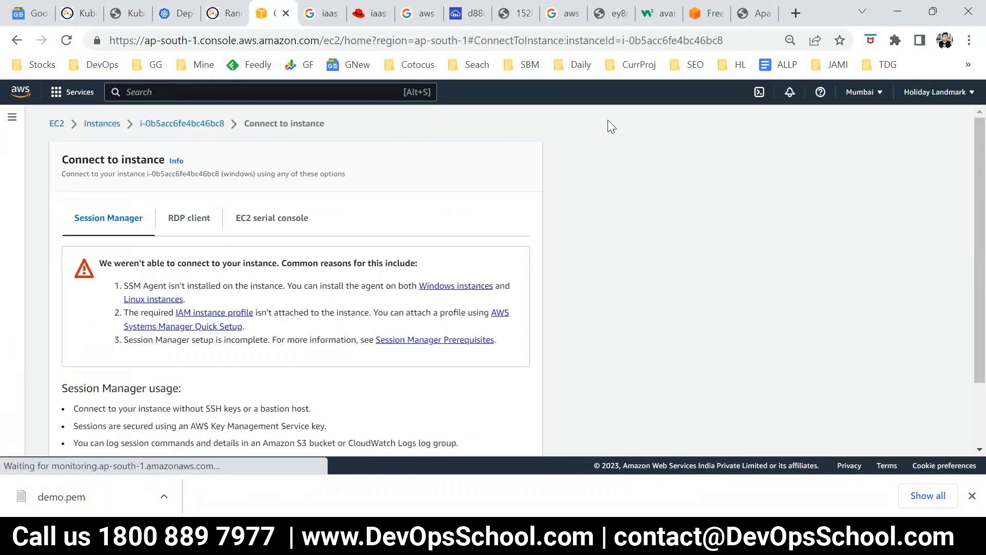
scroll(247, 297, down, 2)
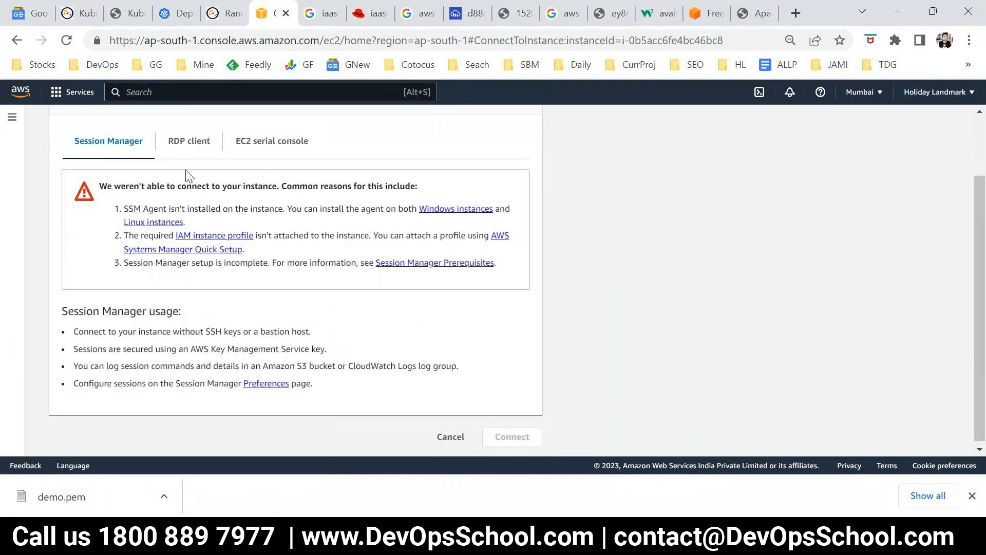
click(183, 144)
scroll(278, 256, down, 3)
scroll(290, 297, down, 1)
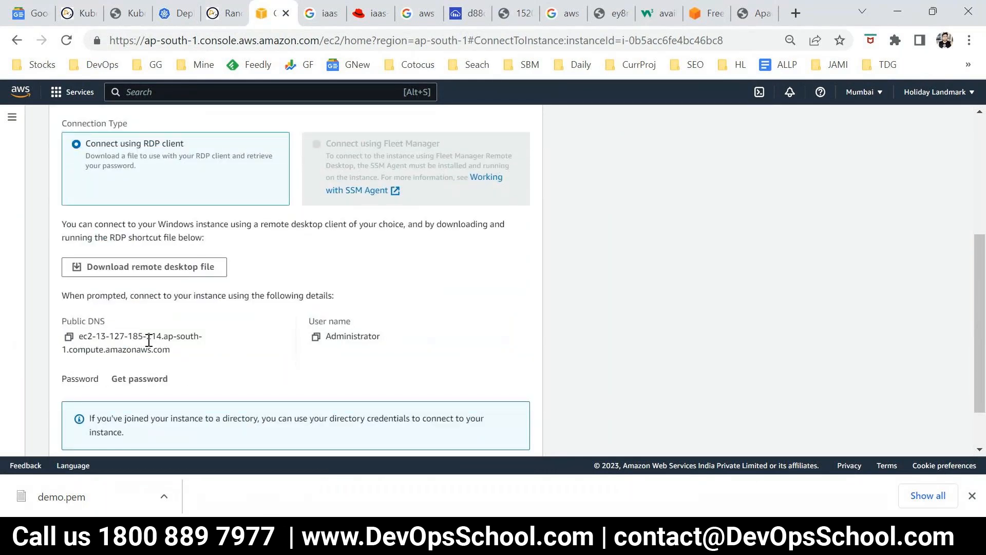
Start retrieving the windows instance's administrator password and upload the private key file demo.pem.
scroll(121, 368, down, 1)
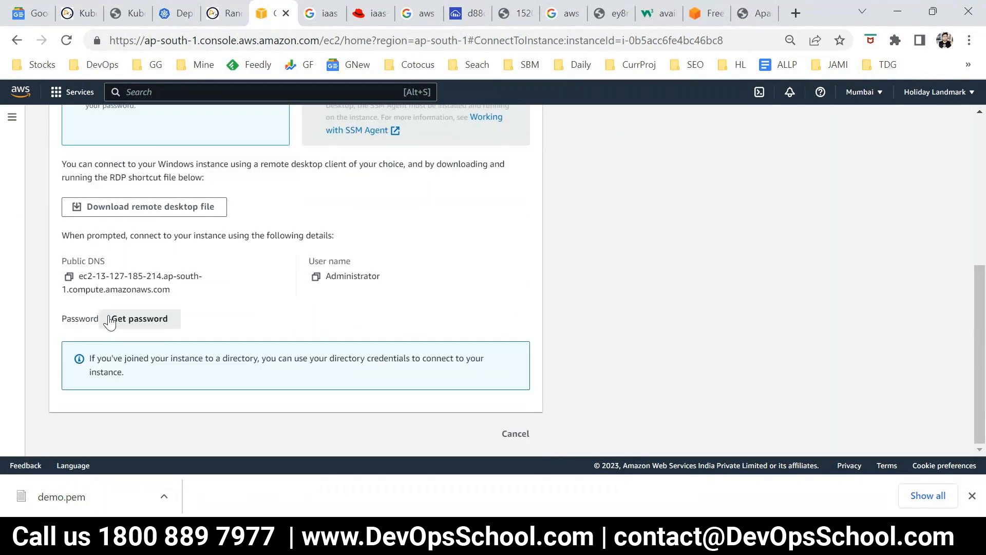
click(167, 322)
scroll(131, 326, down, 1)
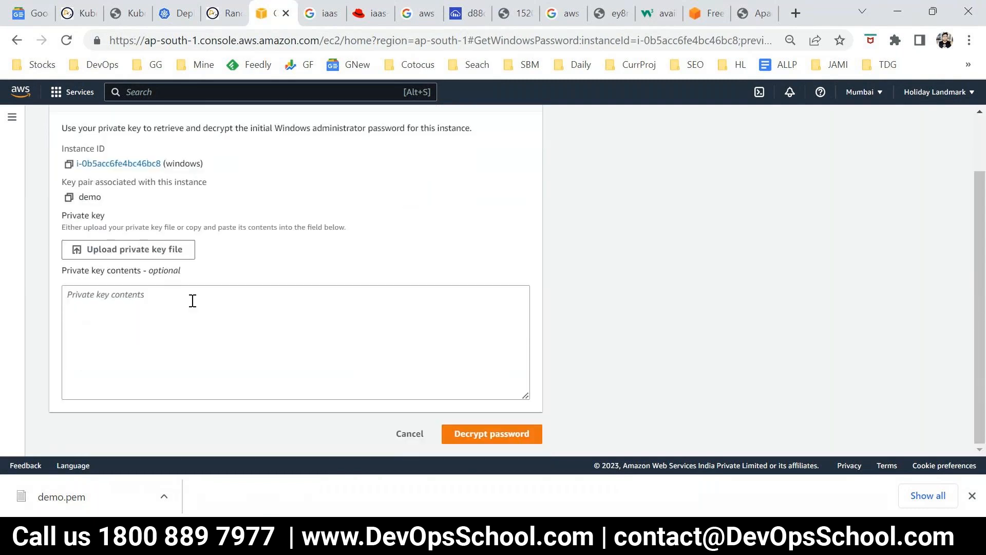
click(126, 249)
click(275, 228)
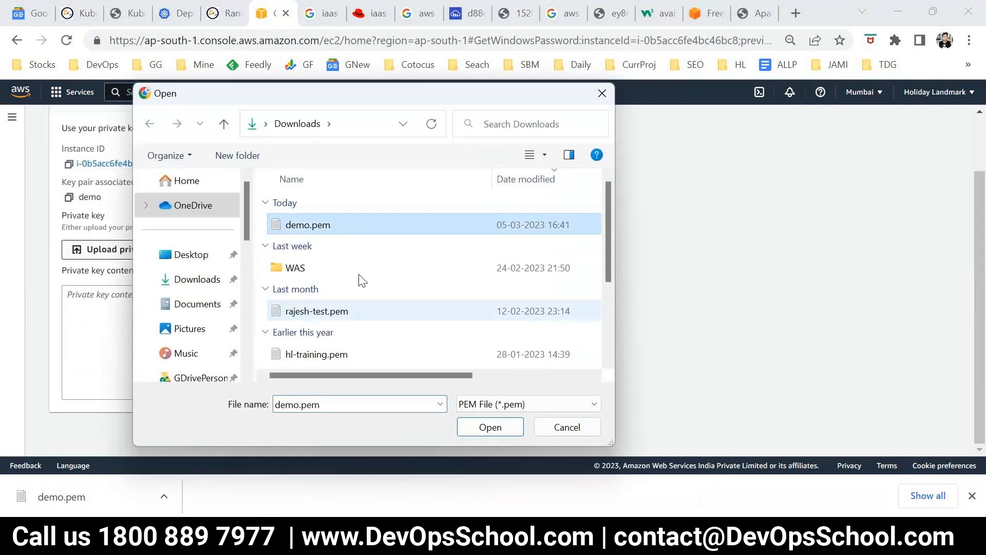
click(490, 427)
Decrypt the windows instance's administrator password with the uploaded key and display it in the RDP connection details.
scroll(525, 365, down, 4)
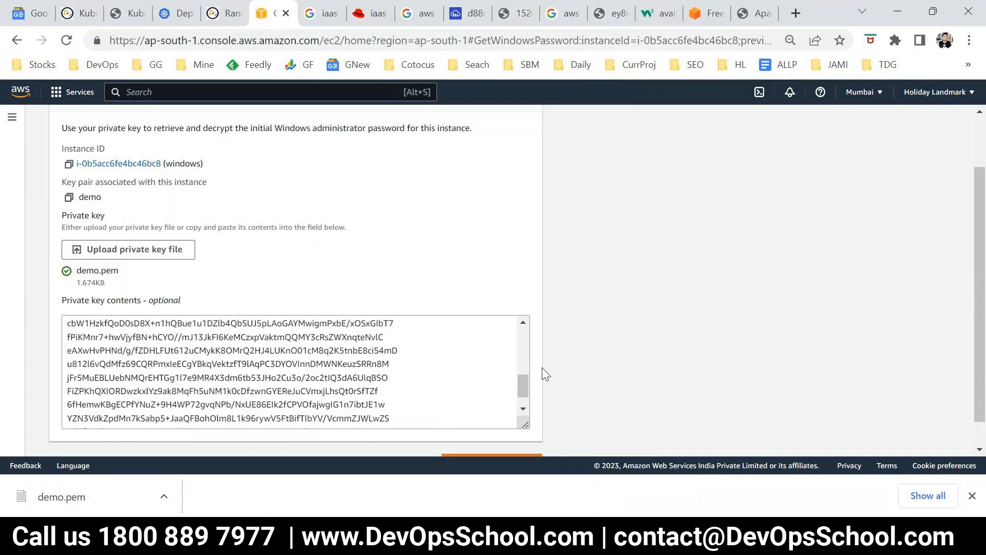
scroll(545, 375, down, 1)
click(516, 434)
scroll(141, 341, down, 4)
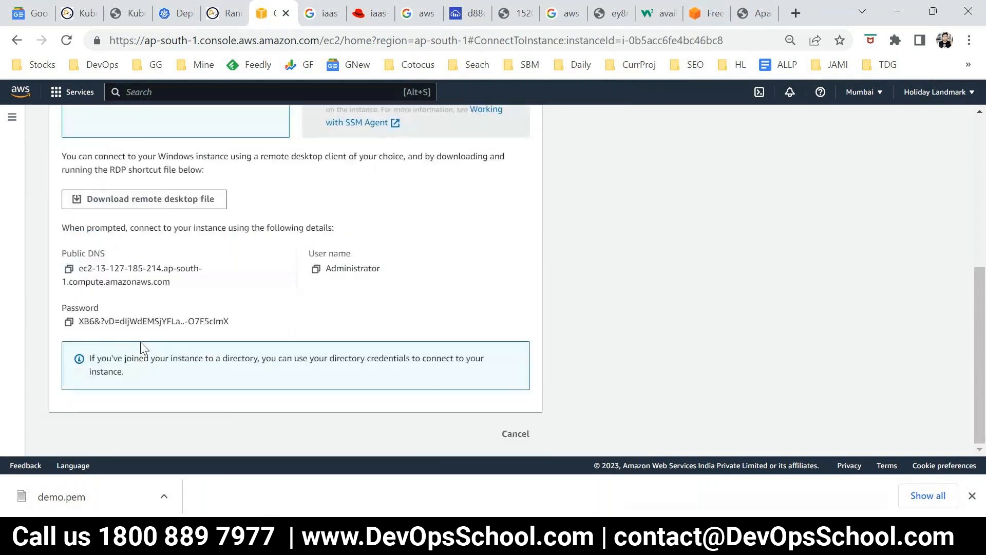
Launch Remote Desktop Connection by running mstsc.
key(super+r)
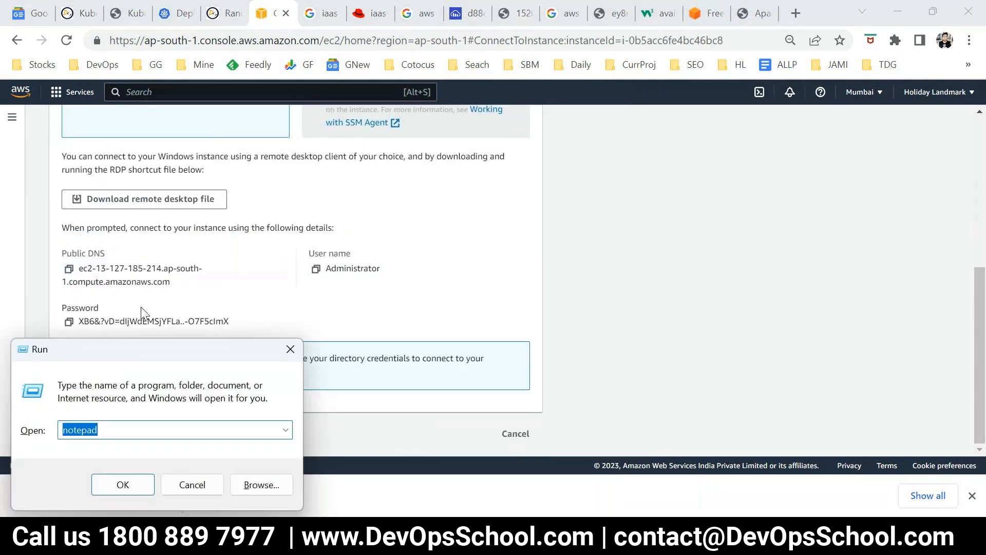
text(,ms)
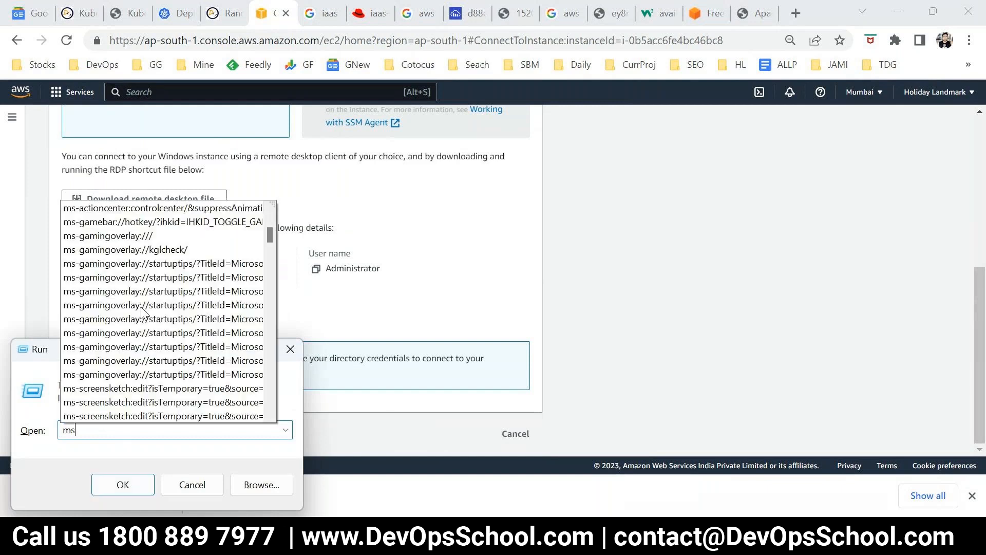
text(ts)
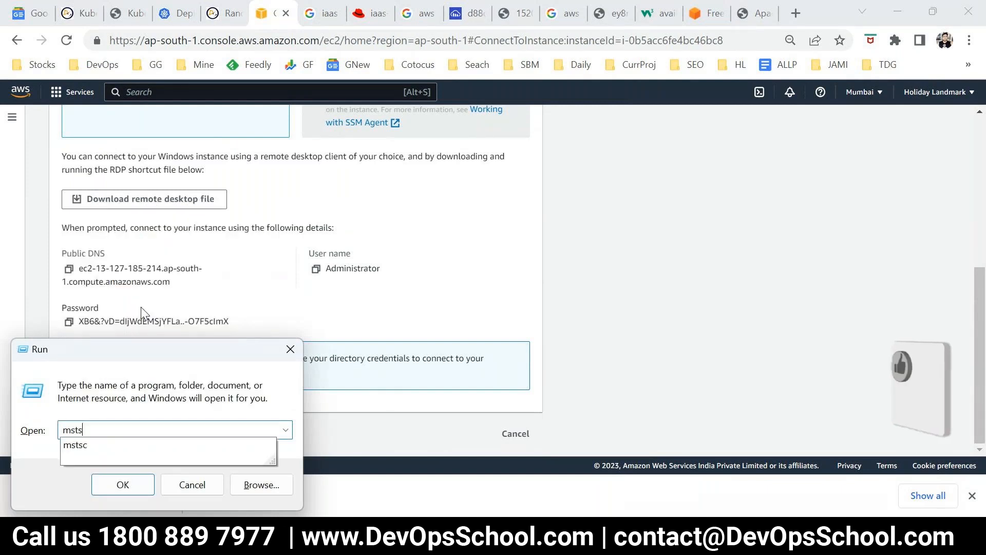
text(c)
key(Return)
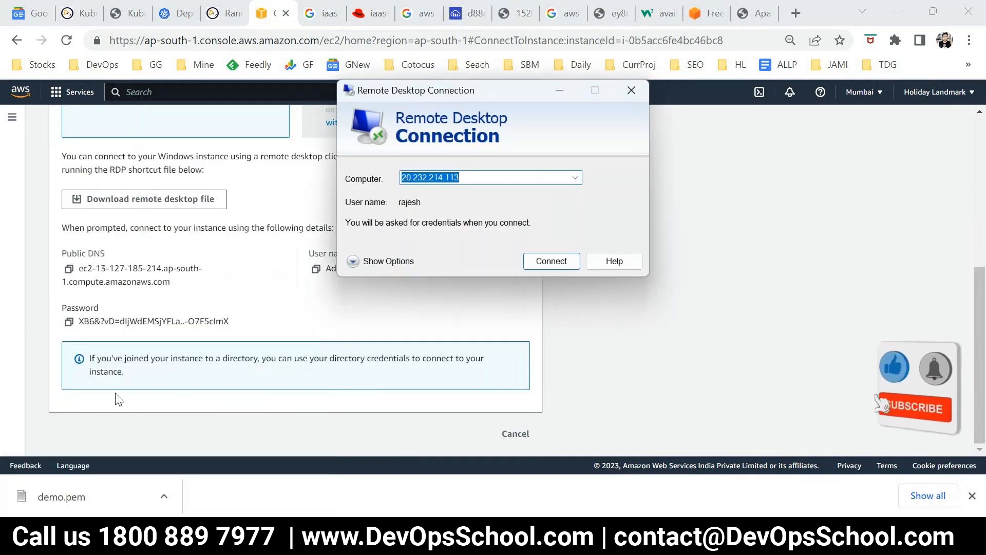
Copy the windows instance's public DNS into Remote Desktop Connection as the computer and try to connect, then dismiss the attempt.
click(119, 400)
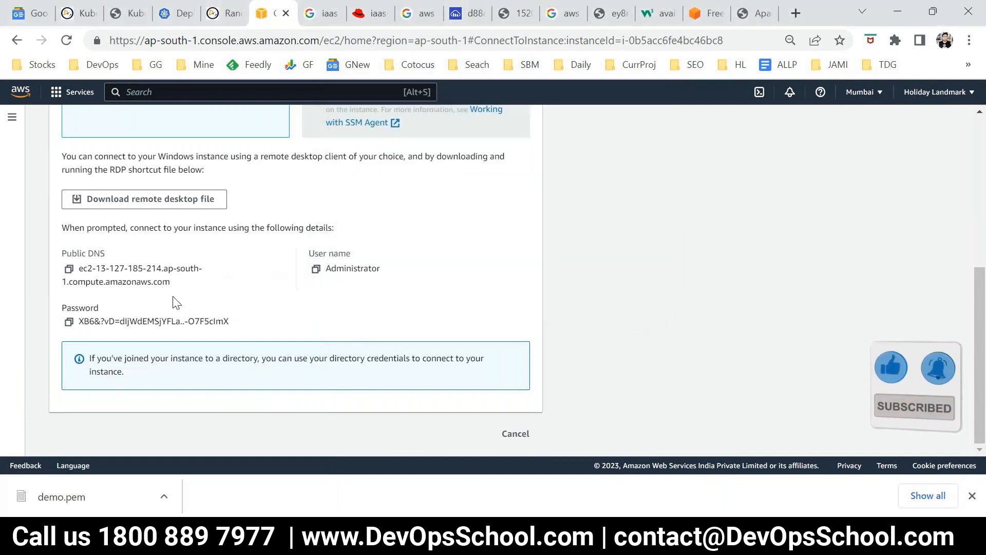
click(69, 269)
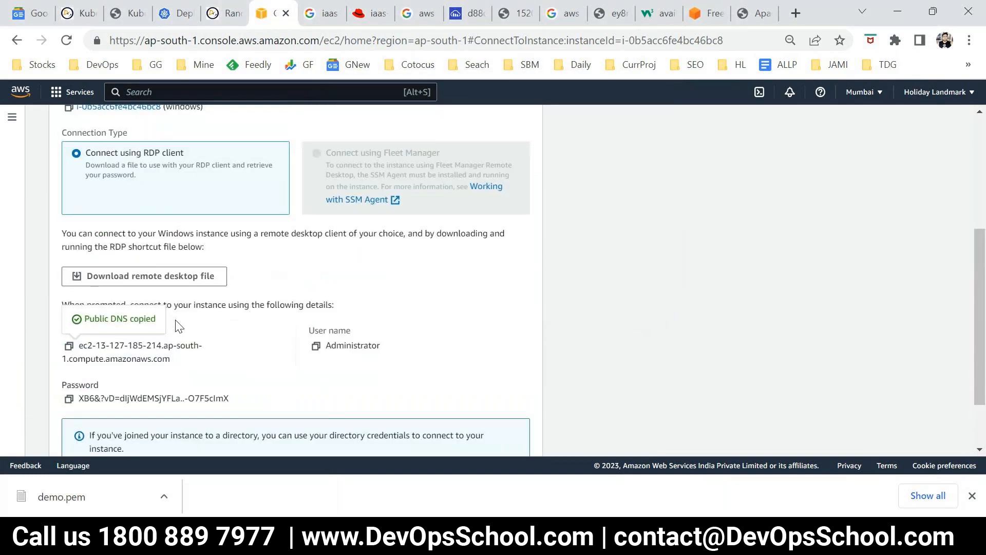
key(alt+Tab)
key(ctrl+v)
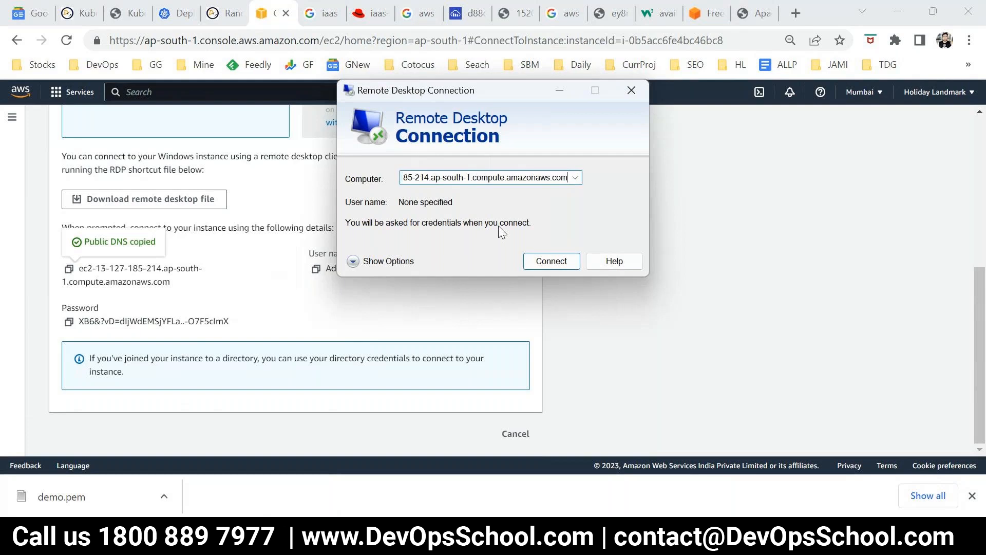
click(559, 261)
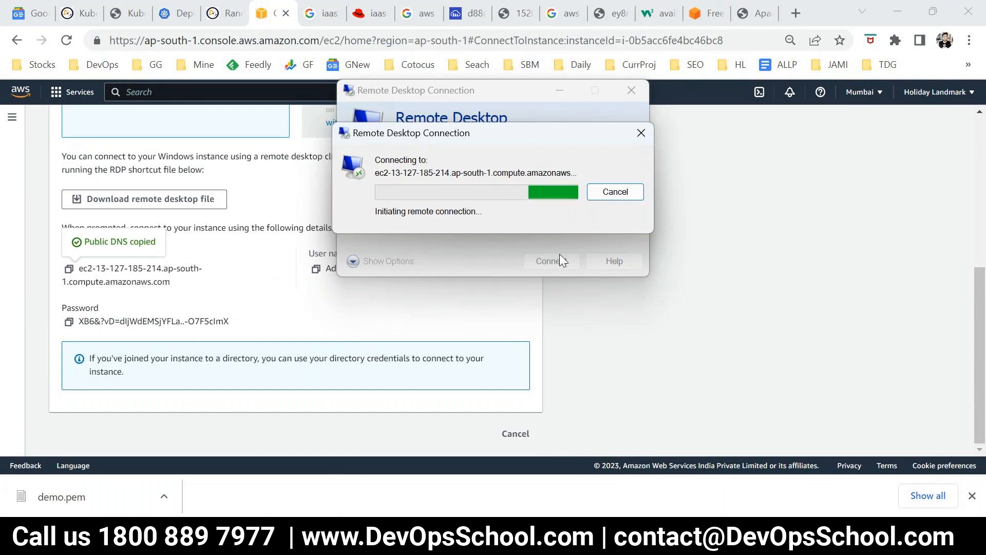
click(663, 229)
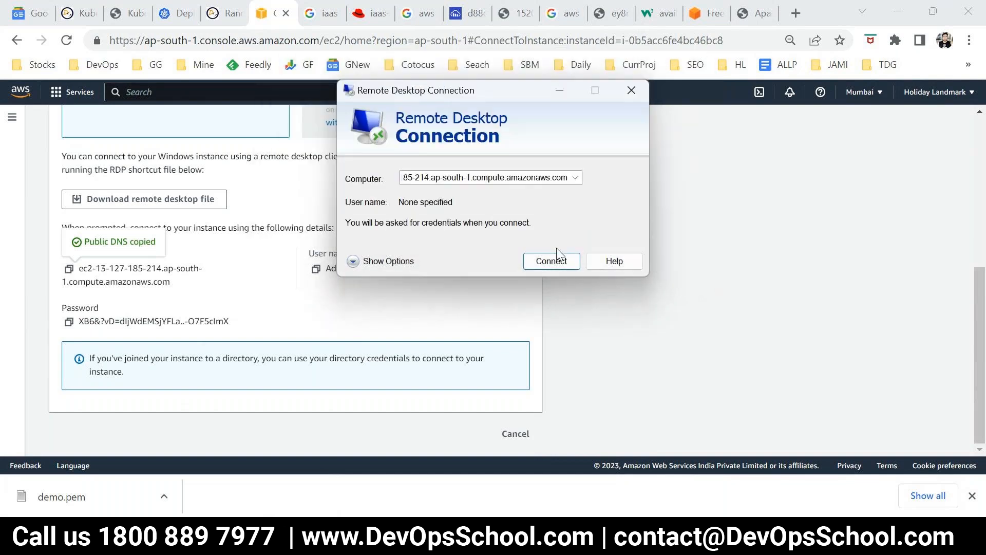
click(660, 131)
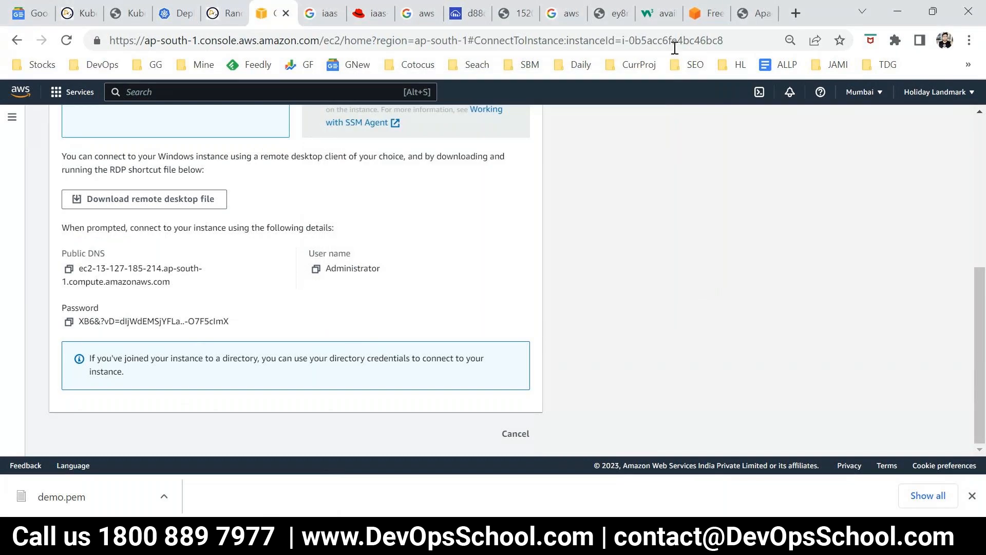
Open the windows instance's details from the EC2 connection page and examine the inbound rules under its security settings.
scroll(233, 354, up, 5)
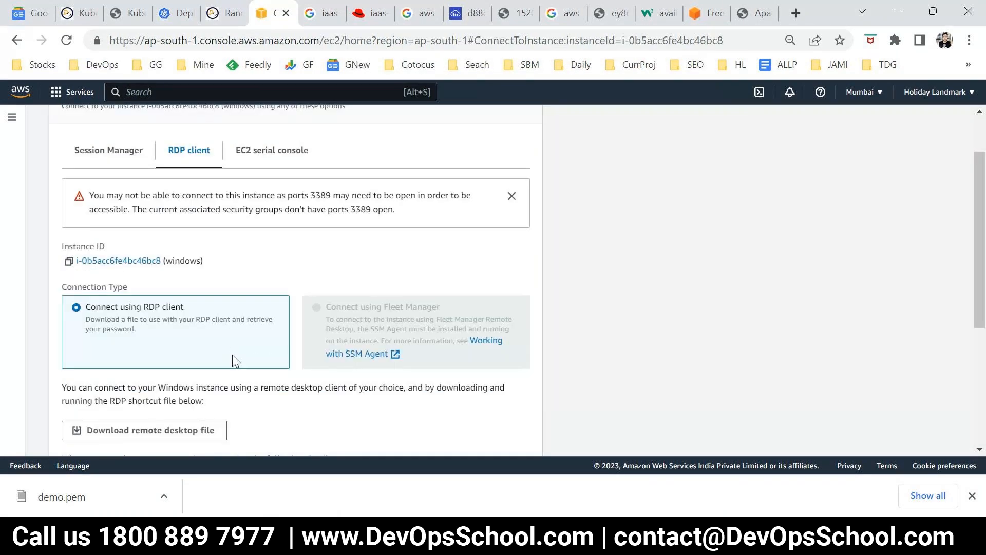
scroll(176, 215, up, 2)
click(205, 124)
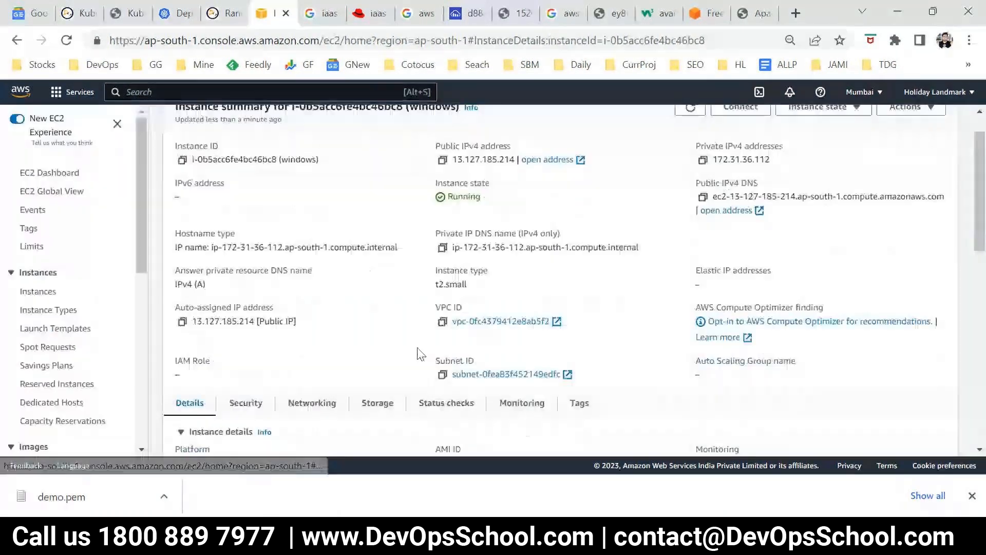
scroll(419, 354, down, 3)
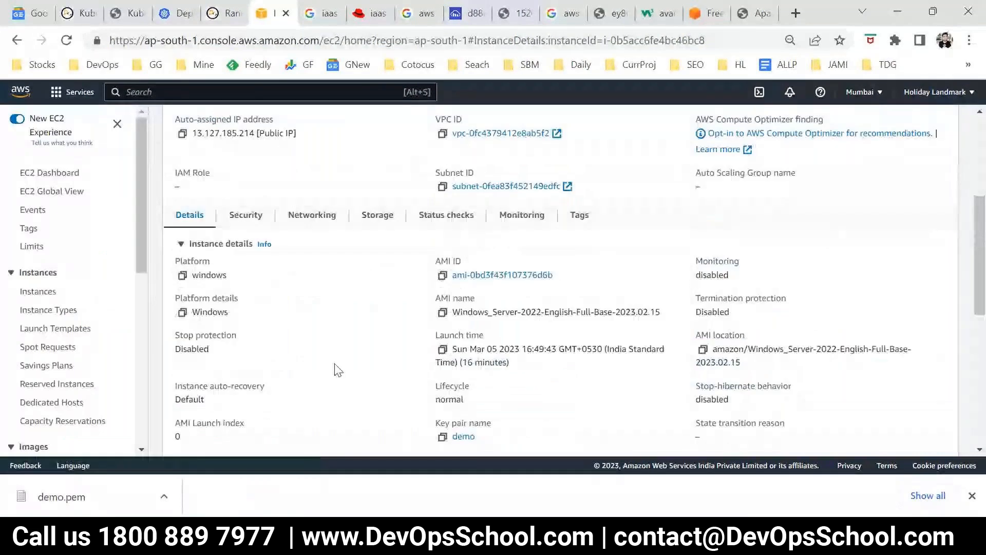
click(243, 218)
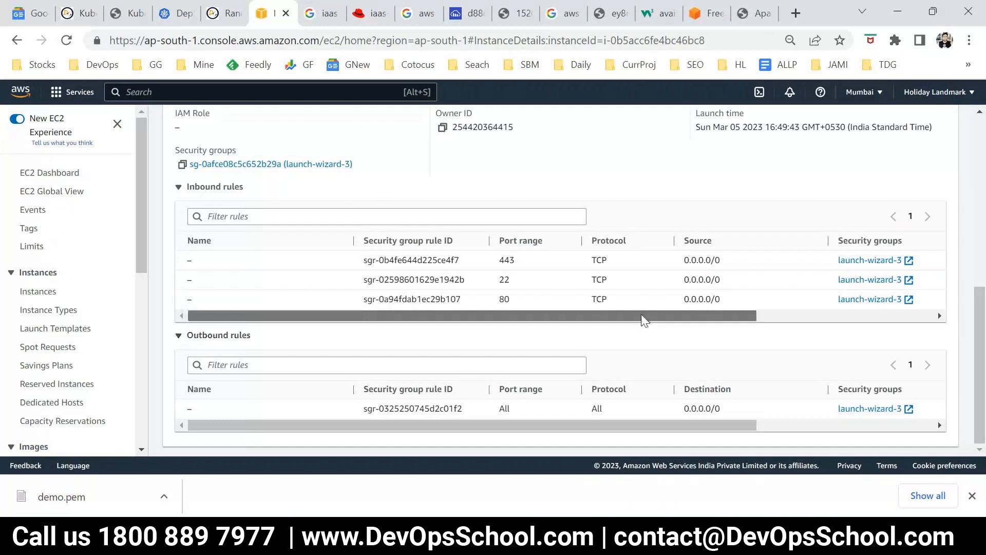
drag(641, 315, 810, 350)
drag(401, 315, 233, 311)
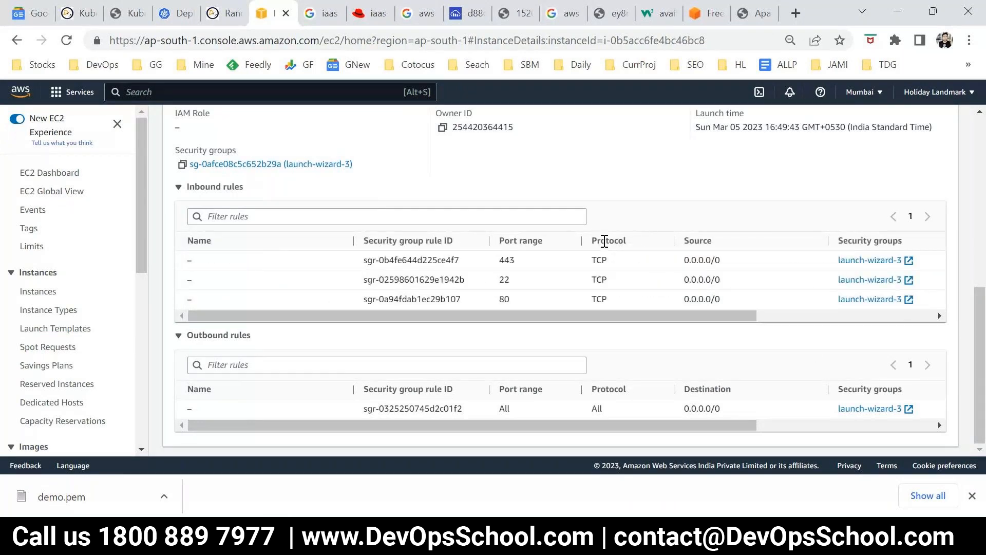
scroll(626, 298, up, 5)
scroll(627, 298, down, 5)
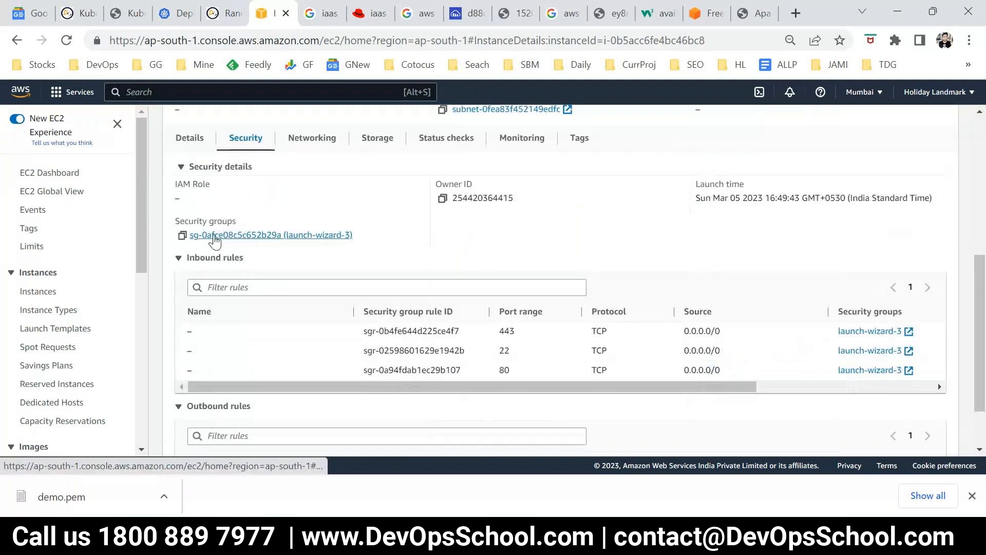
Edit the launch-wizard-3 inbound rules, adding an RDP rule for port 3389 with source 0.0.0.0/0, and save the rules.
click(215, 237)
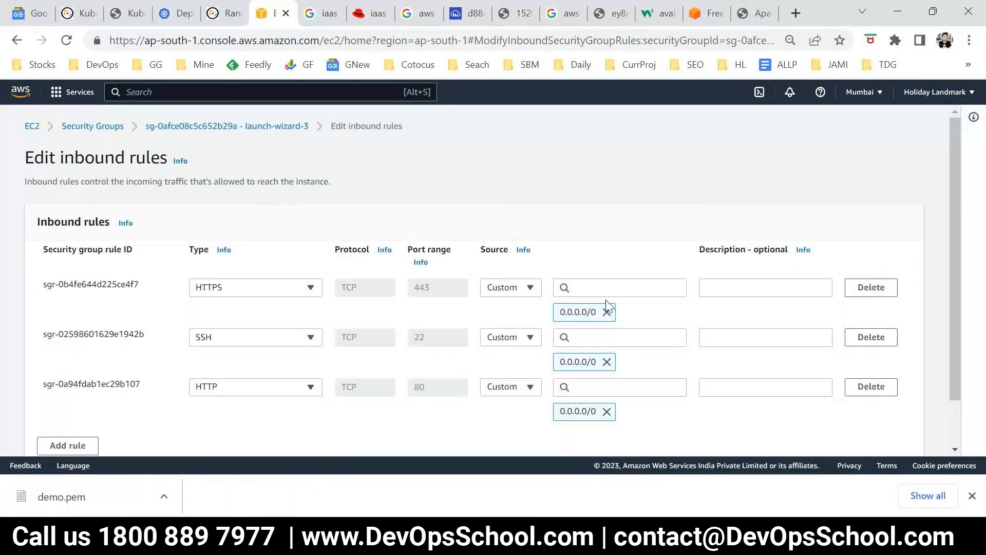
scroll(608, 307, down, 1)
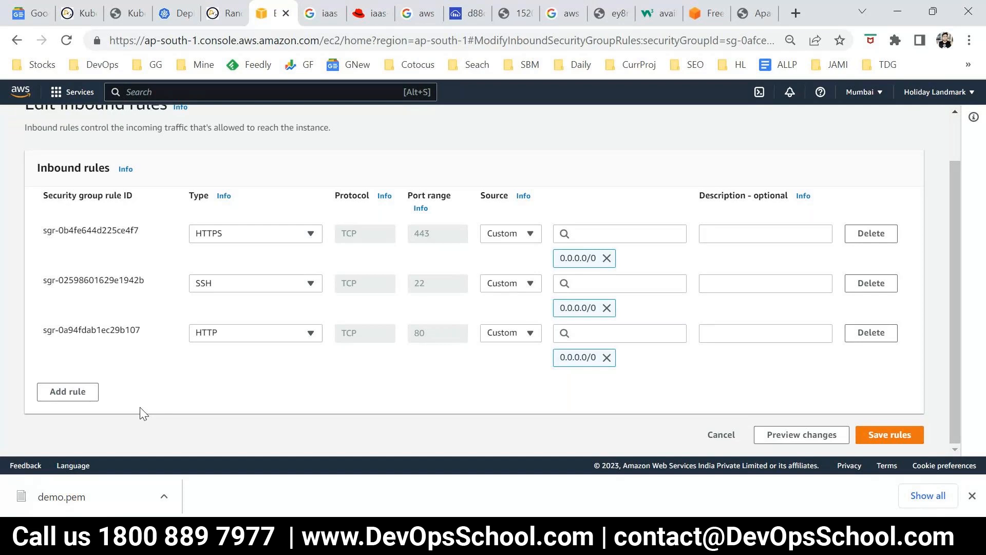
click(77, 392)
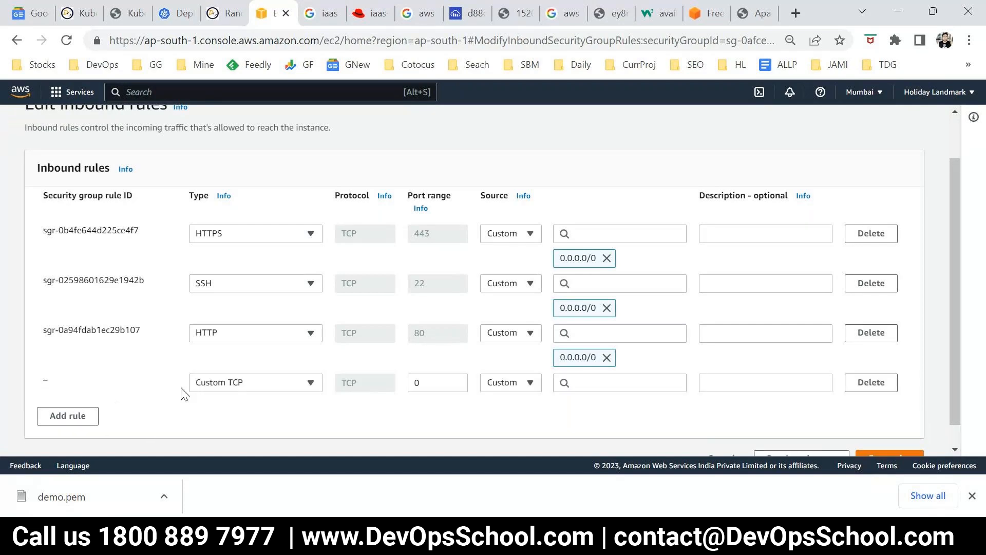
click(246, 390)
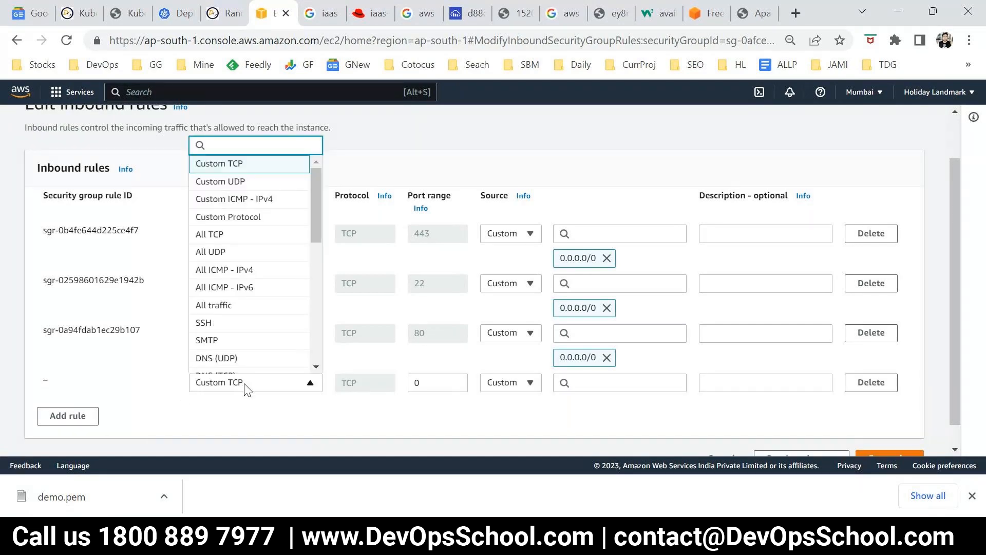
scroll(251, 285, down, 3)
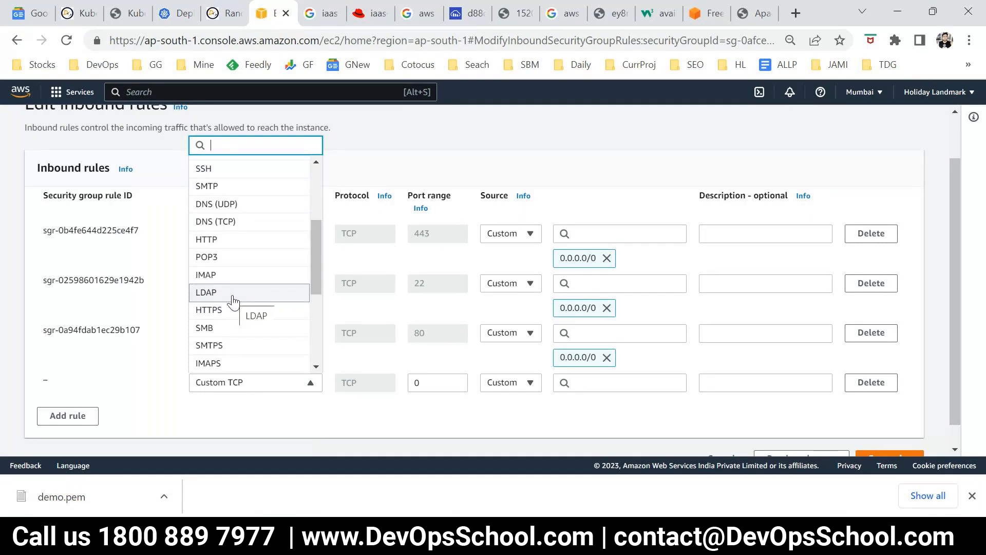
scroll(234, 303, down, 4)
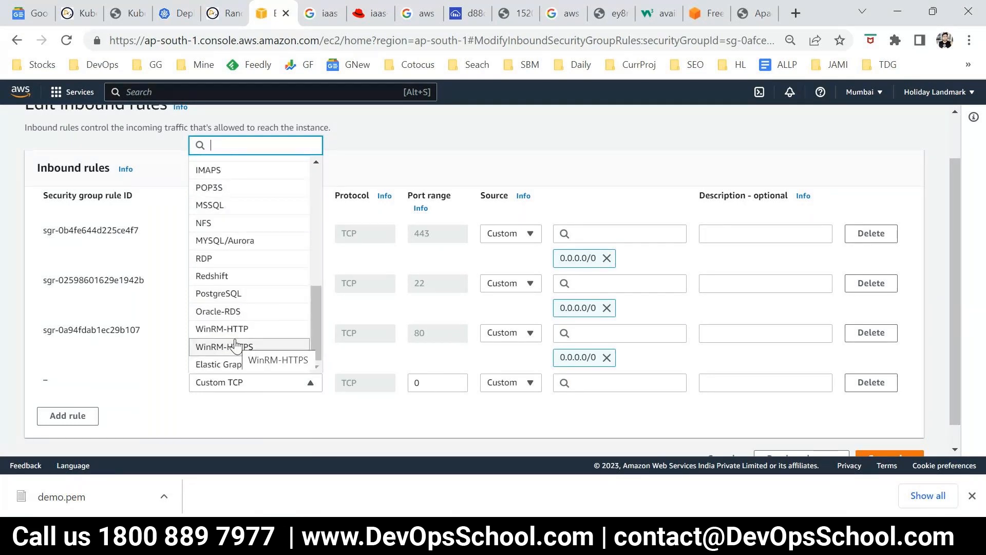
click(222, 258)
click(565, 381)
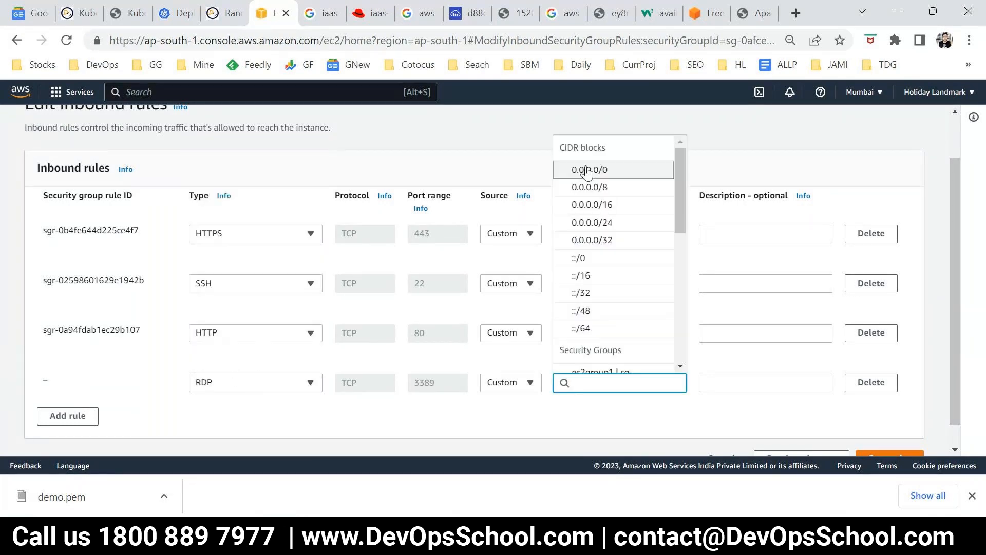
click(587, 171)
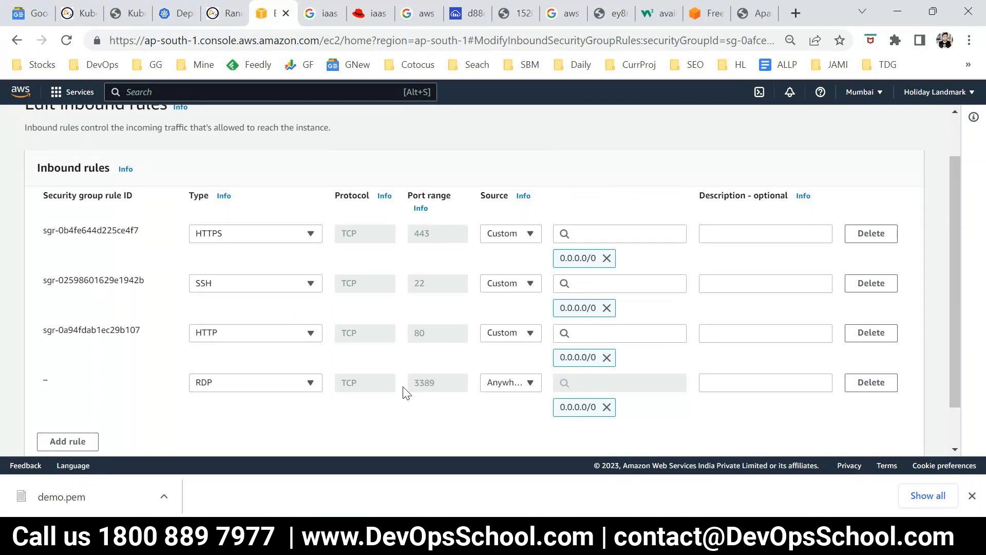
scroll(406, 393, down, 1)
click(900, 433)
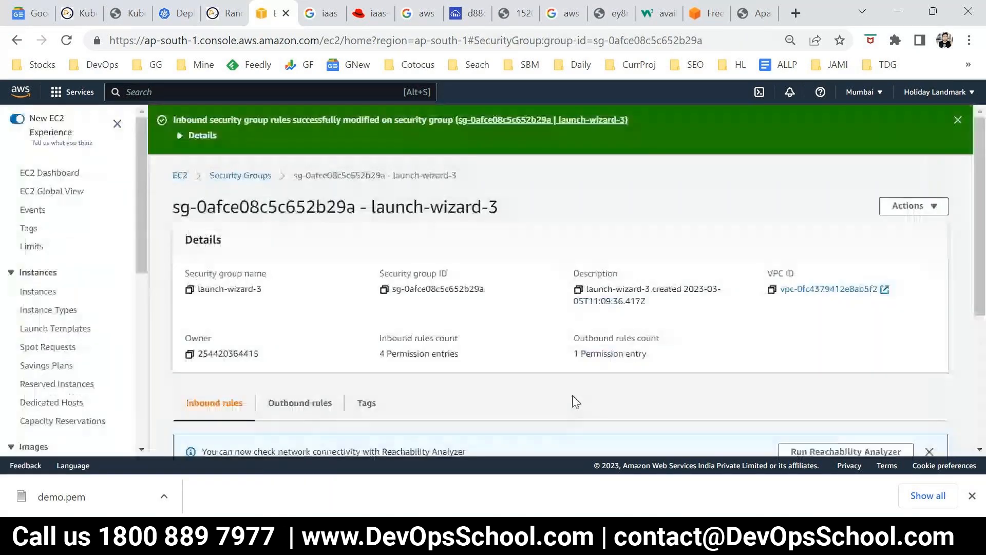
Retry the Remote Desktop connection to the windows instance and start entering the administrator user name in the credentials prompt.
mouse_move(616, 535)
click(615, 460)
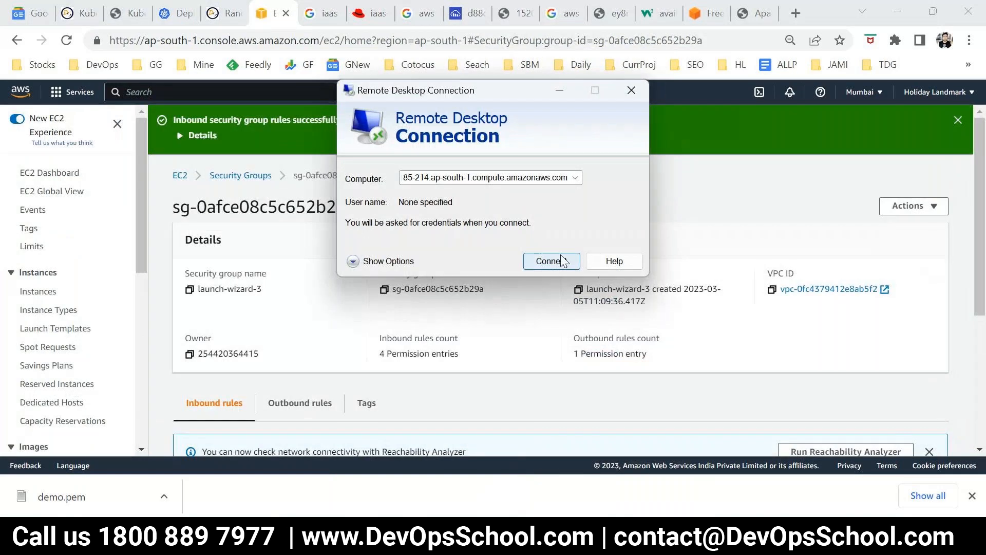
click(560, 255)
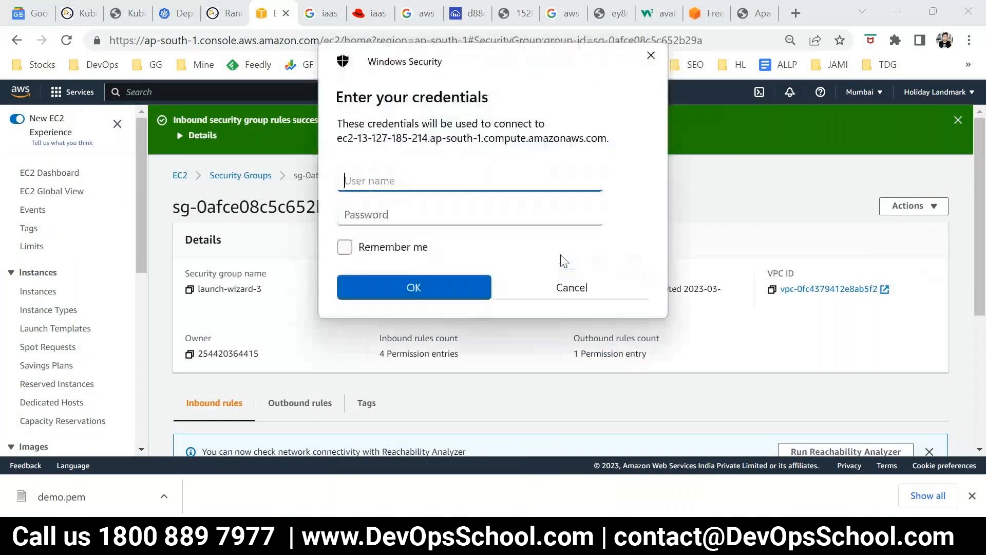
text(adminis)
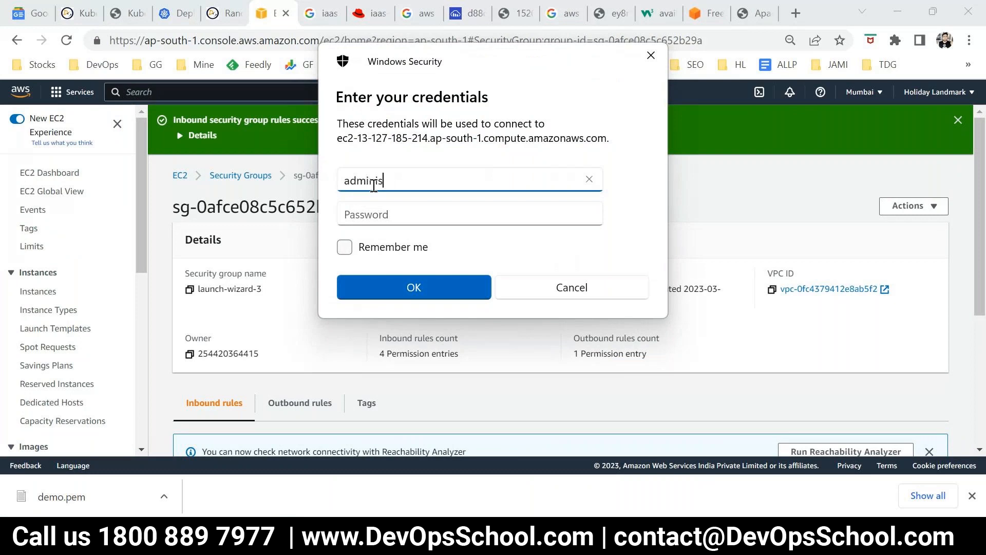
Open the RDP client connection details for the windows instance from the instances list.
click(241, 309)
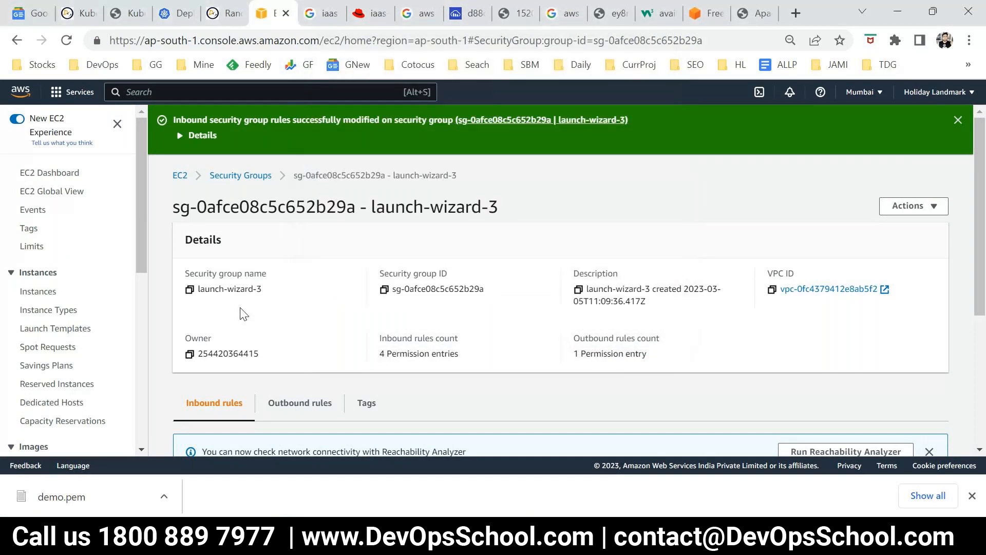
click(41, 292)
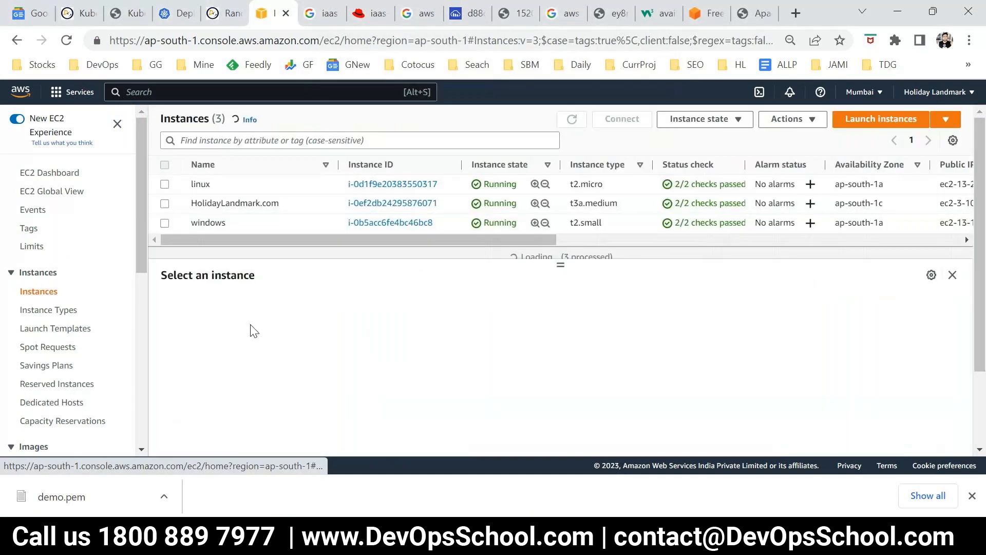
click(221, 222)
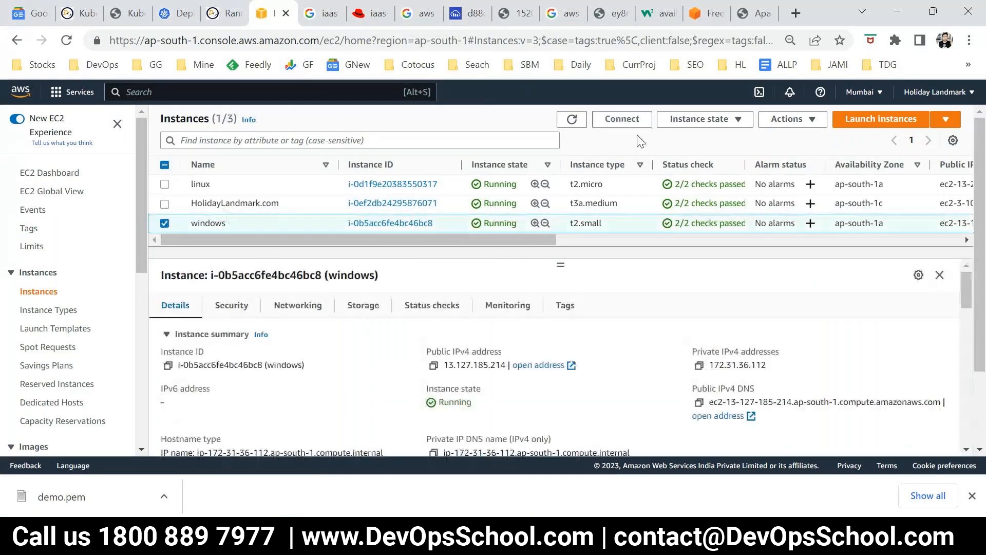
click(622, 120)
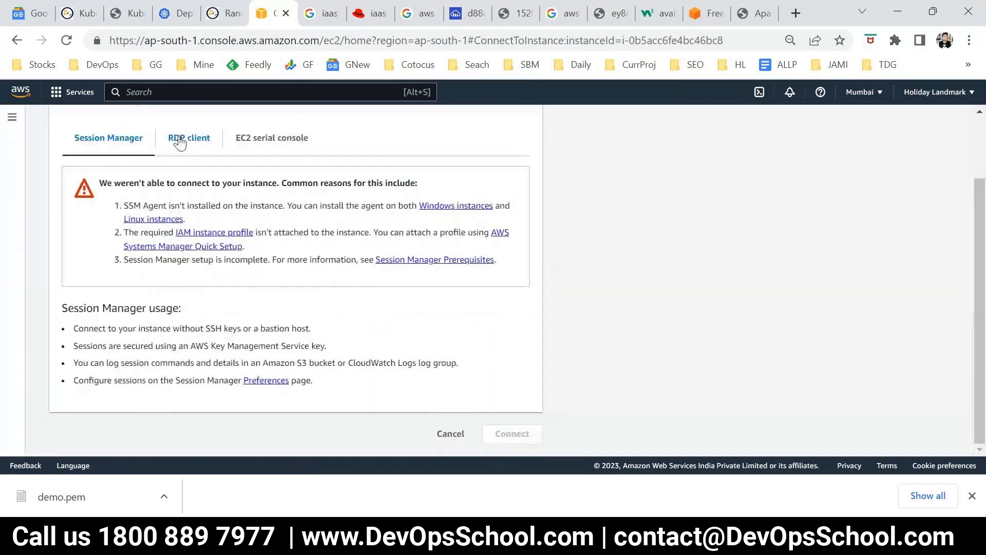
click(177, 138)
scroll(120, 278, down, 4)
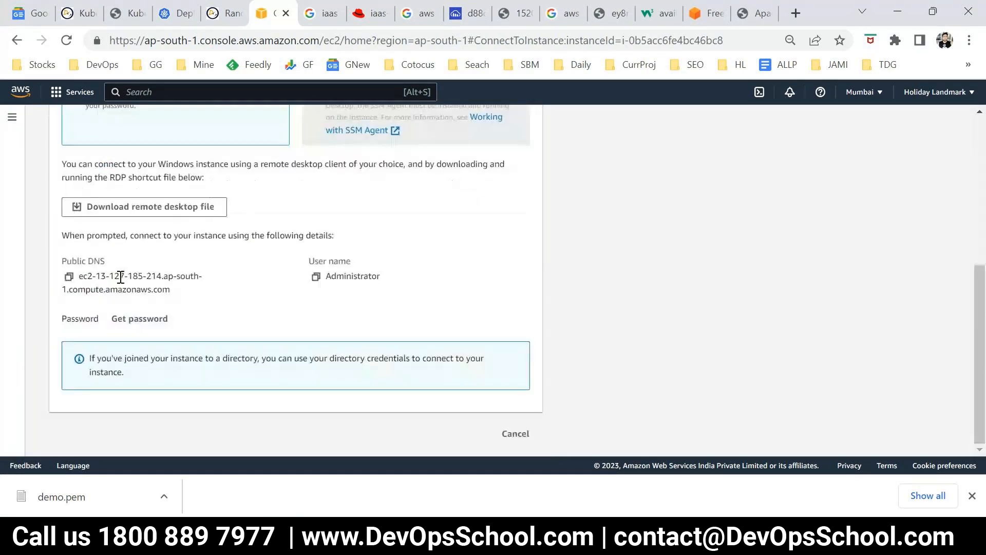
Copy the windows instance's user name, Administrator, and replace the user name in the Remote Desktop credentials prompt with it.
click(316, 276)
key(alt+Tab)
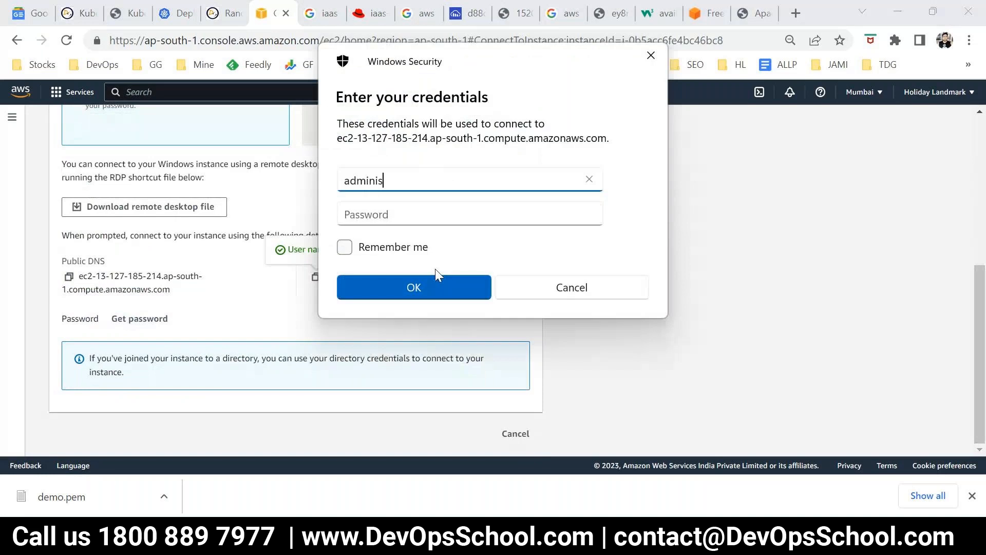
drag(411, 181, 269, 274)
key(ctrl+v)
click(267, 273)
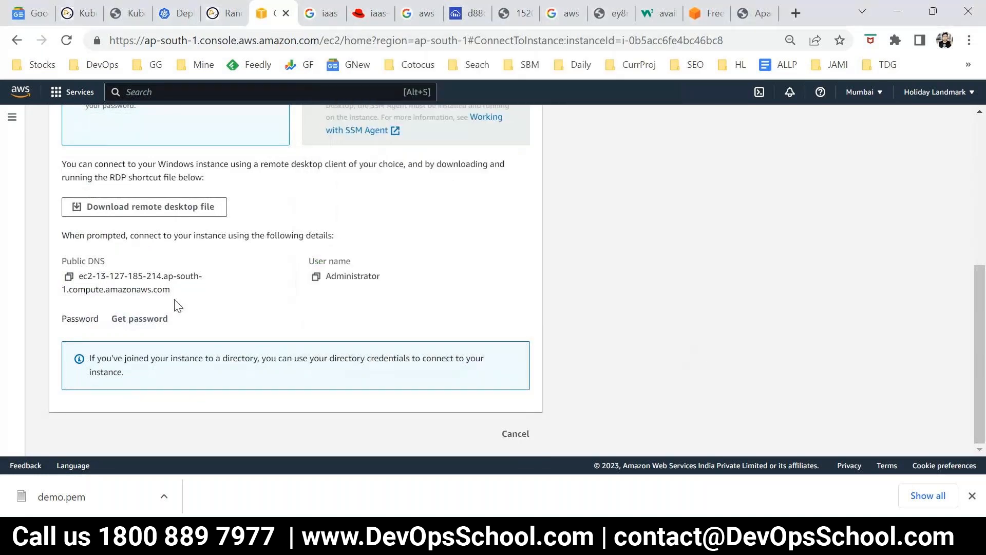
Decrypt the windows instance's password using the uploaded private key file demo.pem from Downloads.
click(123, 318)
click(155, 324)
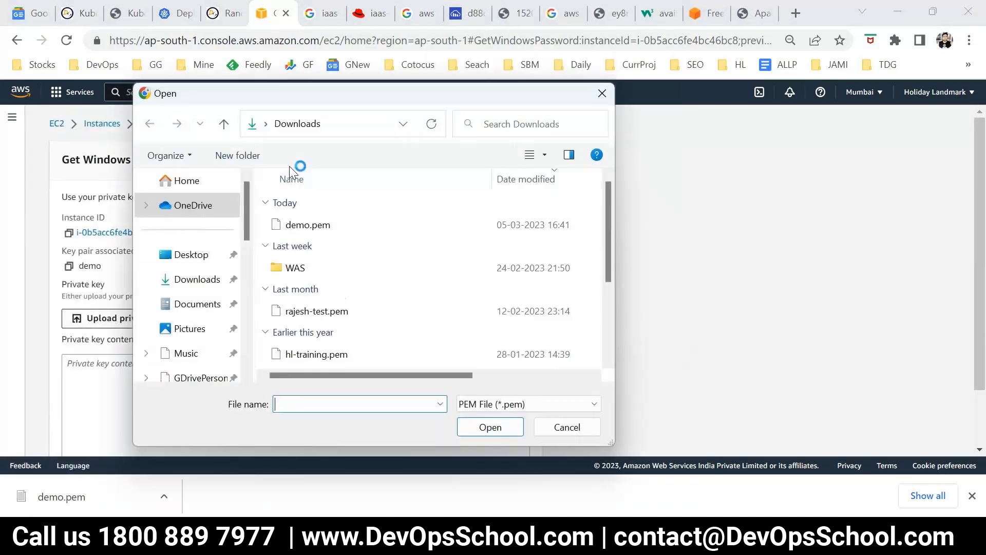
click(308, 225)
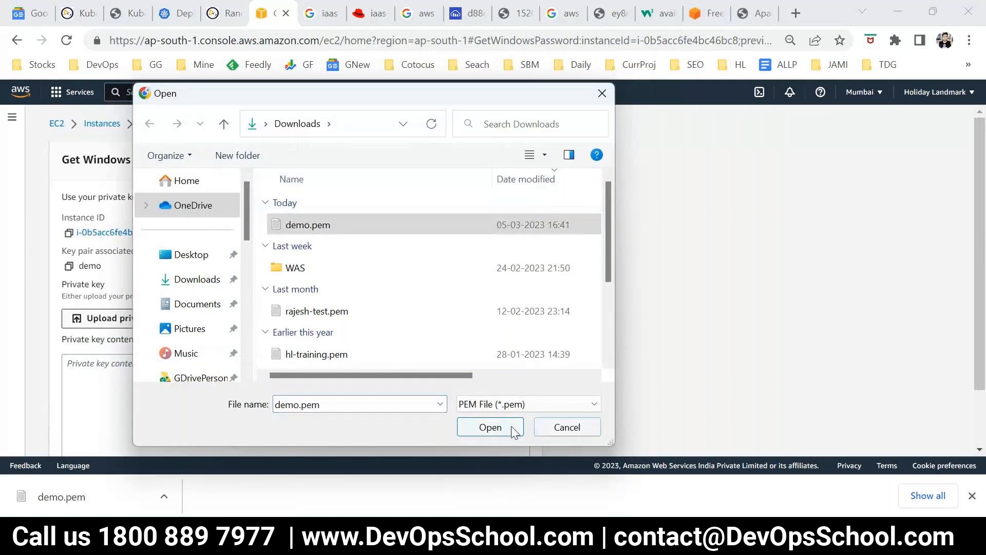
click(512, 429)
scroll(477, 372, down, 2)
scroll(484, 366, down, 3)
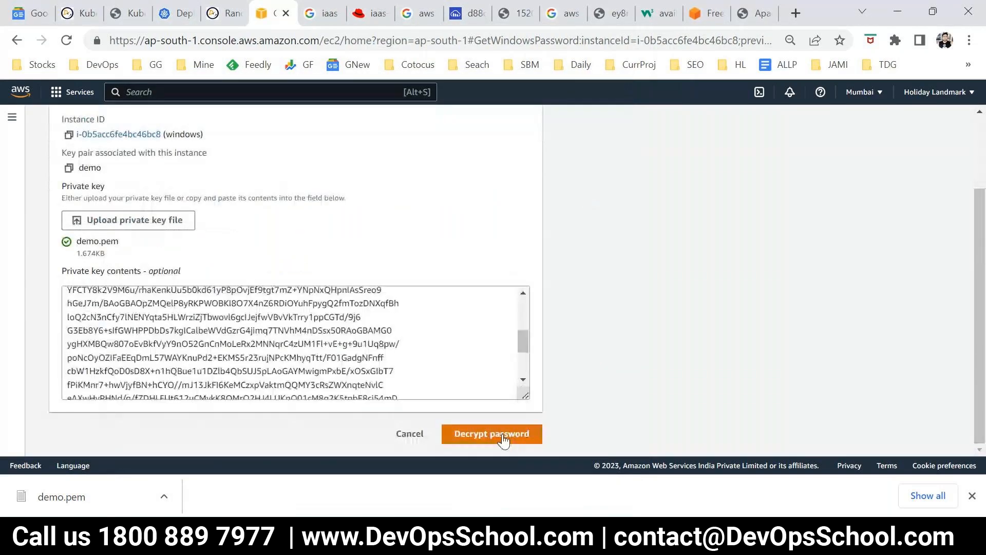
click(504, 437)
Copy the decrypted password into the password field of the Remote Desktop credentials prompt and connect despite the certificate errors.
click(69, 322)
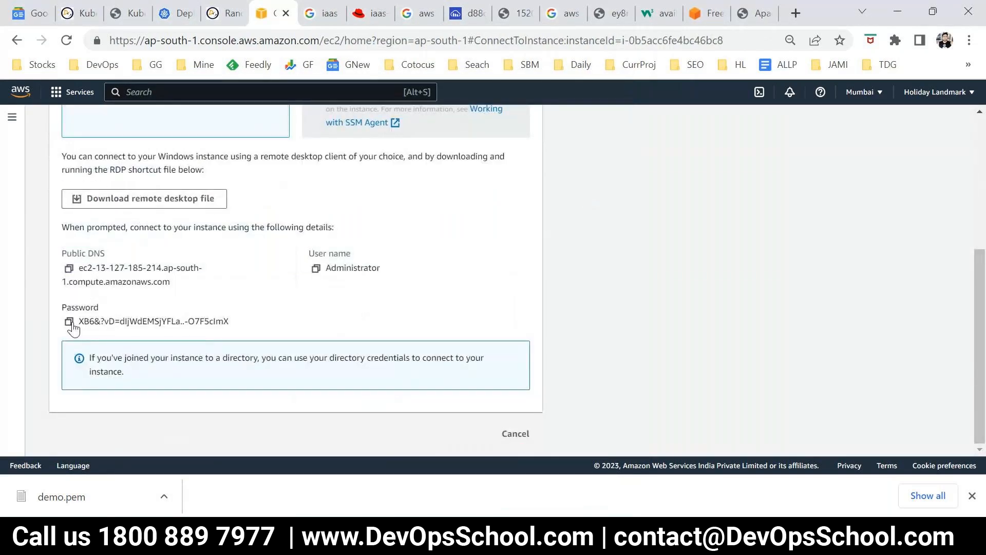
key(Tab)
key(ctrl+v)
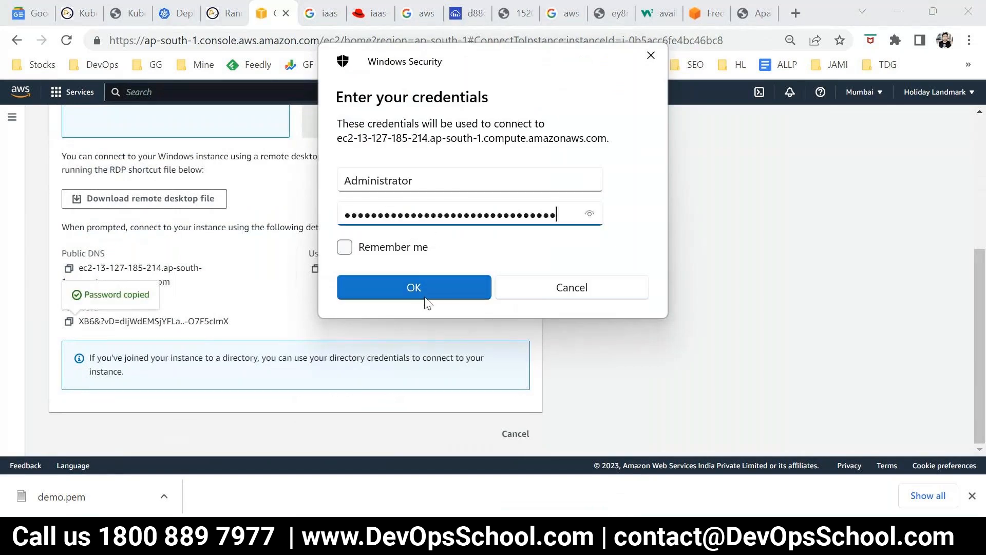
click(398, 288)
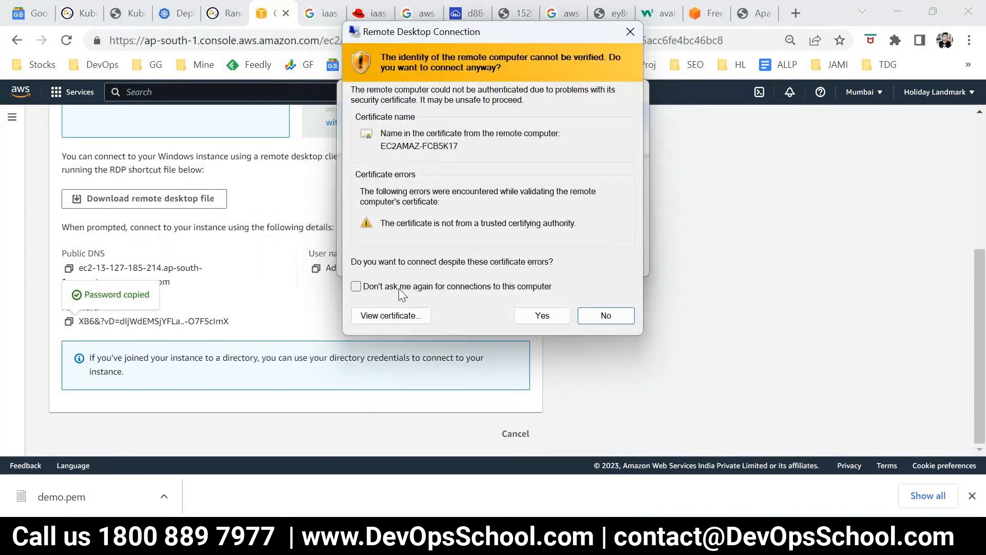
click(557, 322)
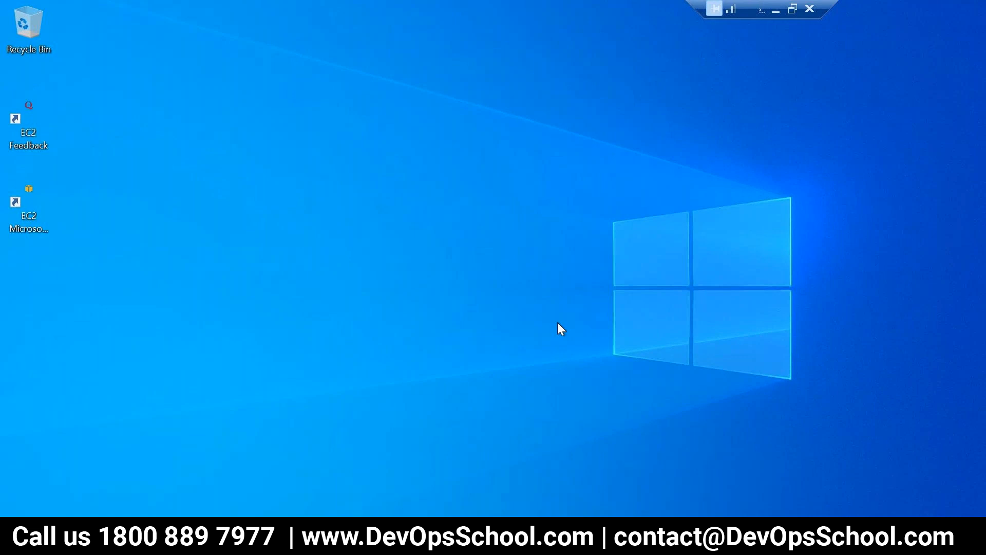
Disconnect the remote session and return to the EC2 instances list.
click(810, 8)
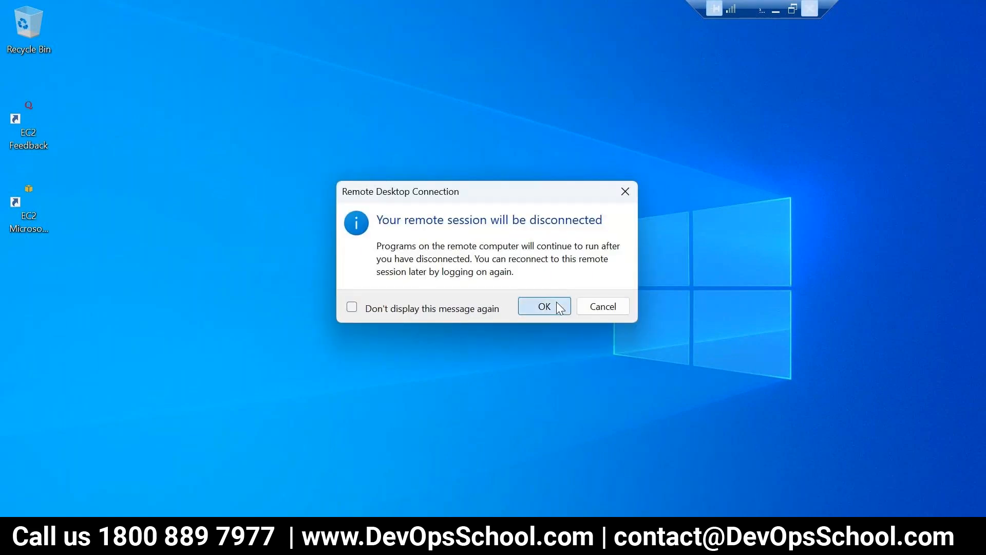
click(559, 307)
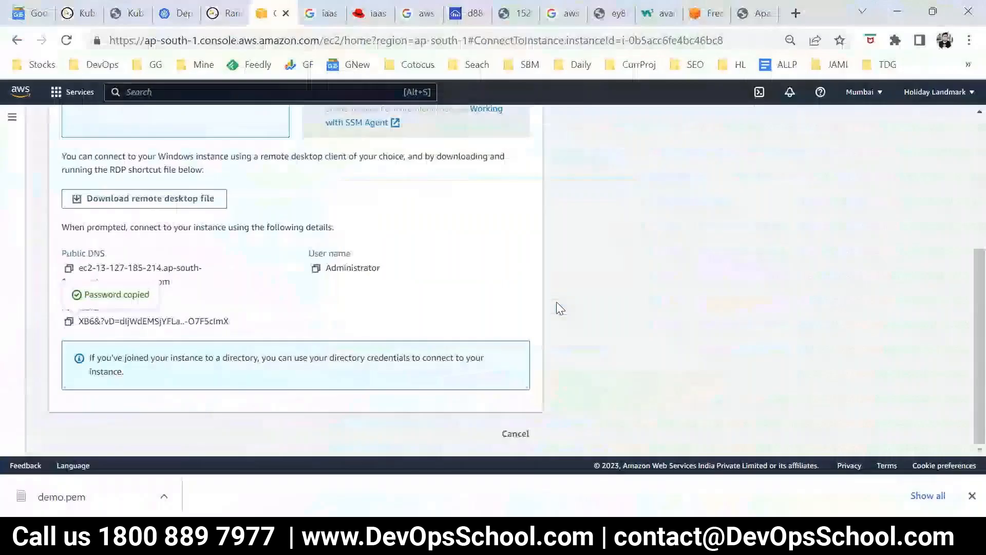
click(511, 436)
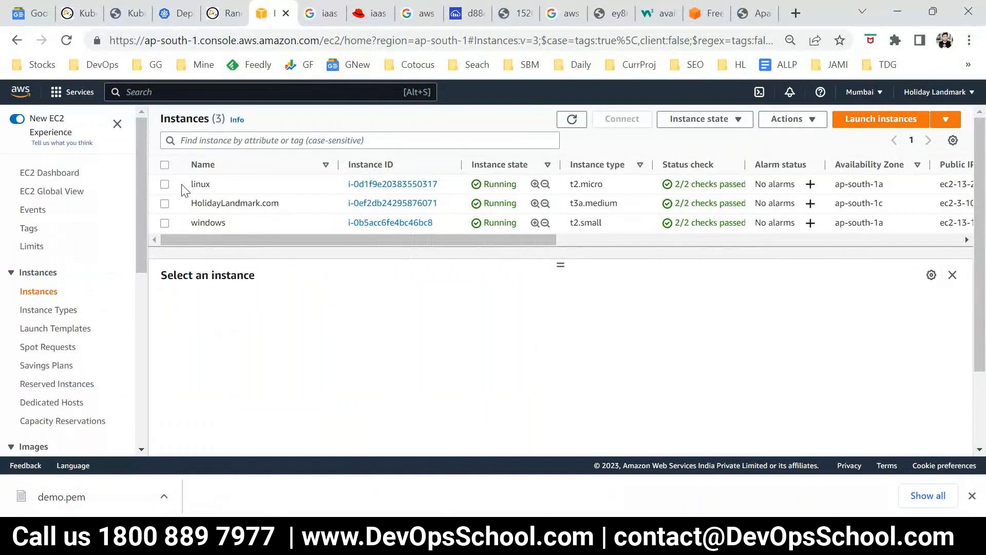
Terminate the windows instance and confirm the termination.
click(165, 223)
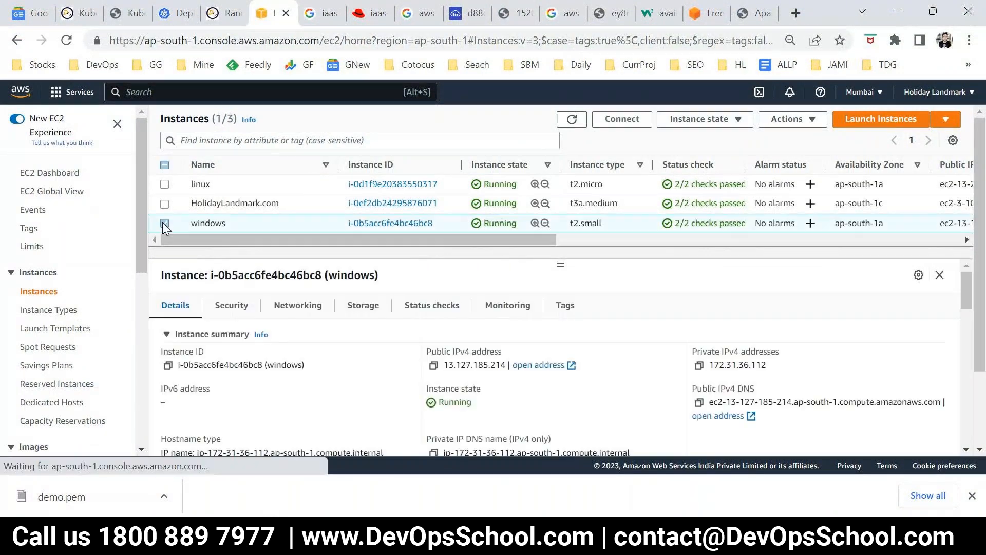
click(689, 121)
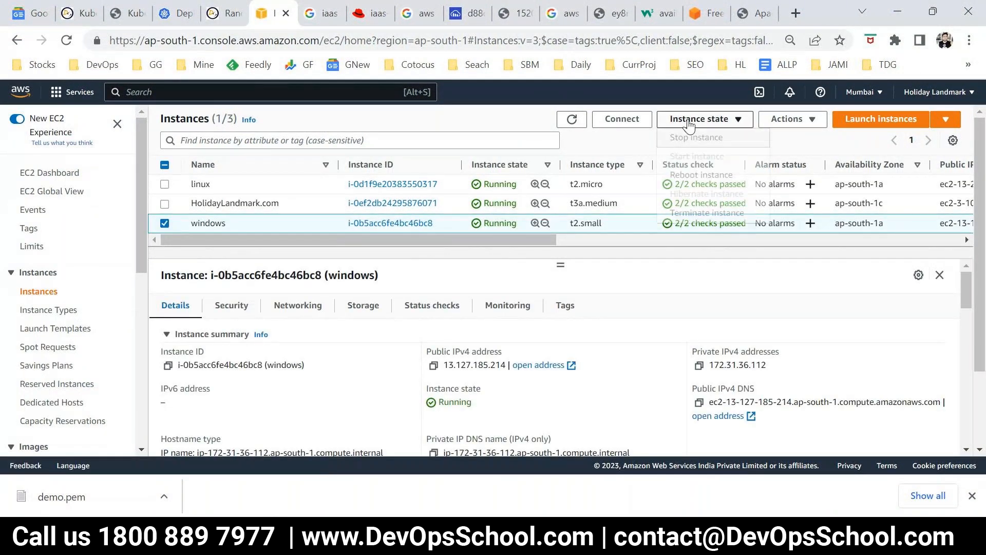
click(701, 212)
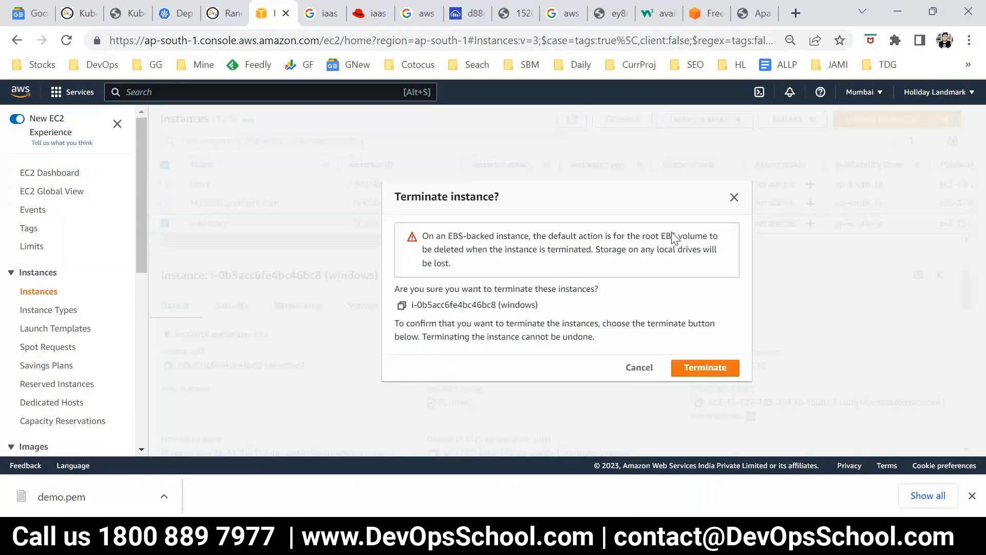
drag(437, 305, 535, 321)
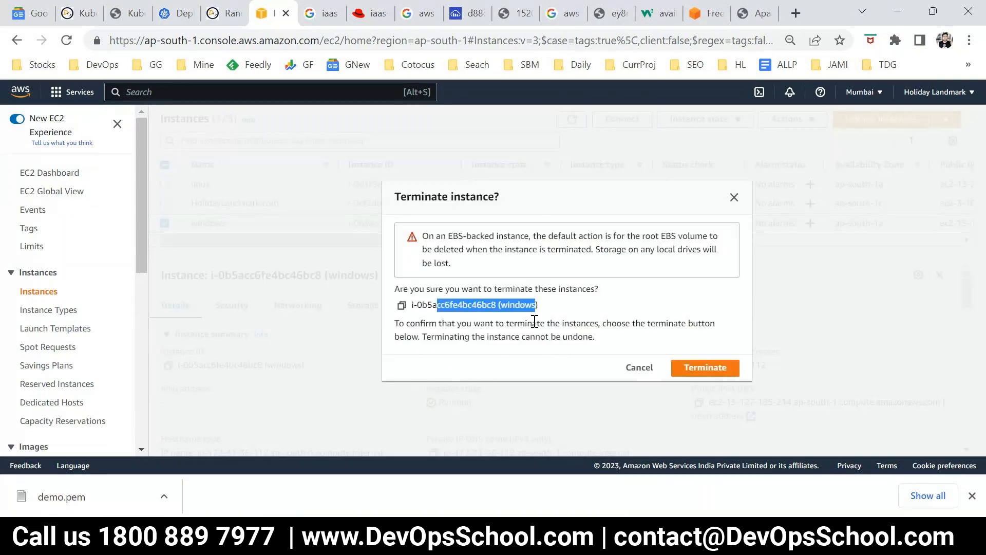
click(701, 367)
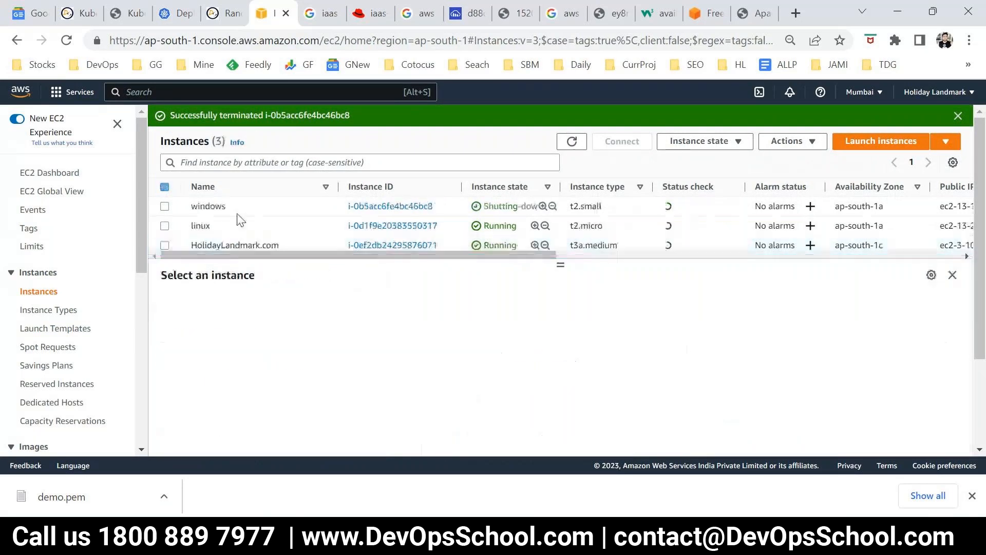
Select the linux instance and review the available instance state, management and launch options.
click(164, 225)
click(699, 141)
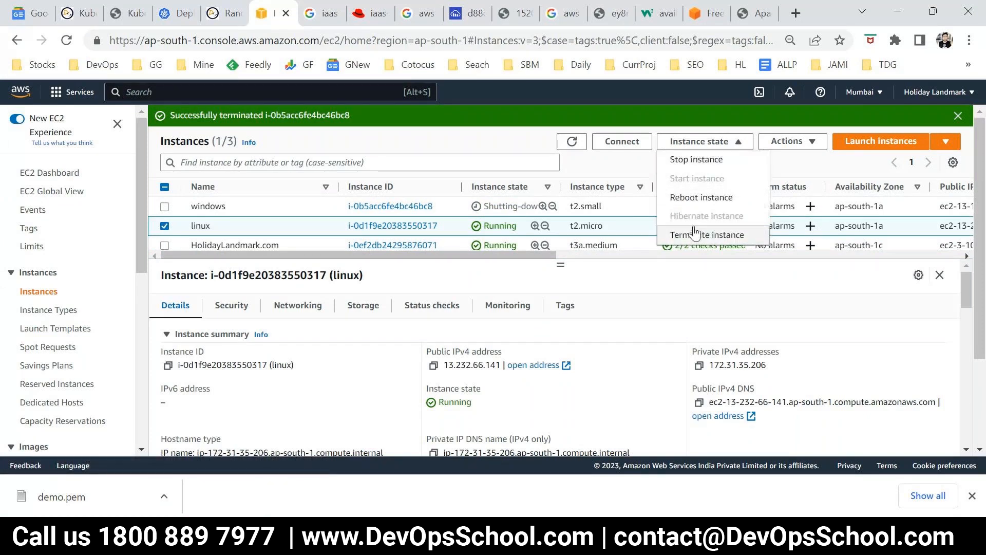
click(789, 141)
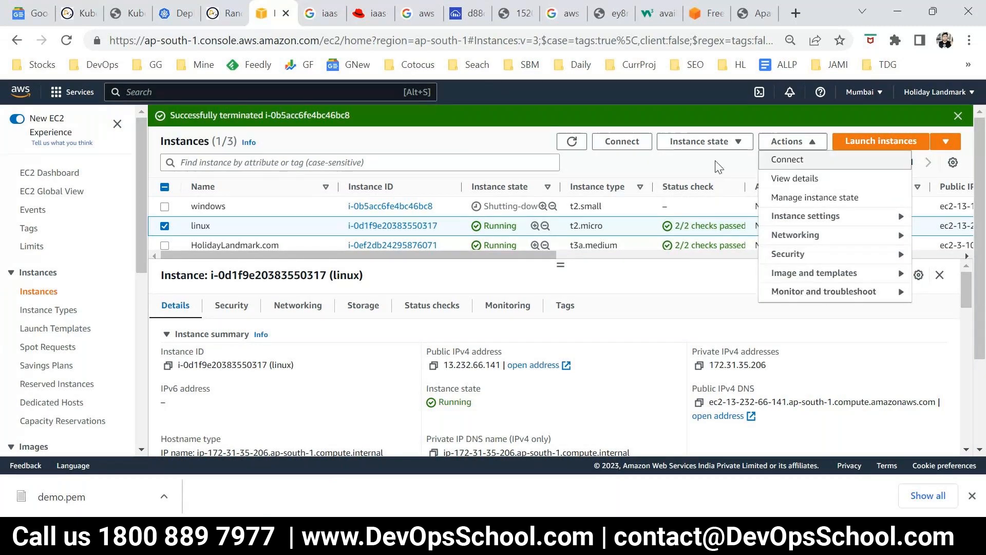
click(732, 167)
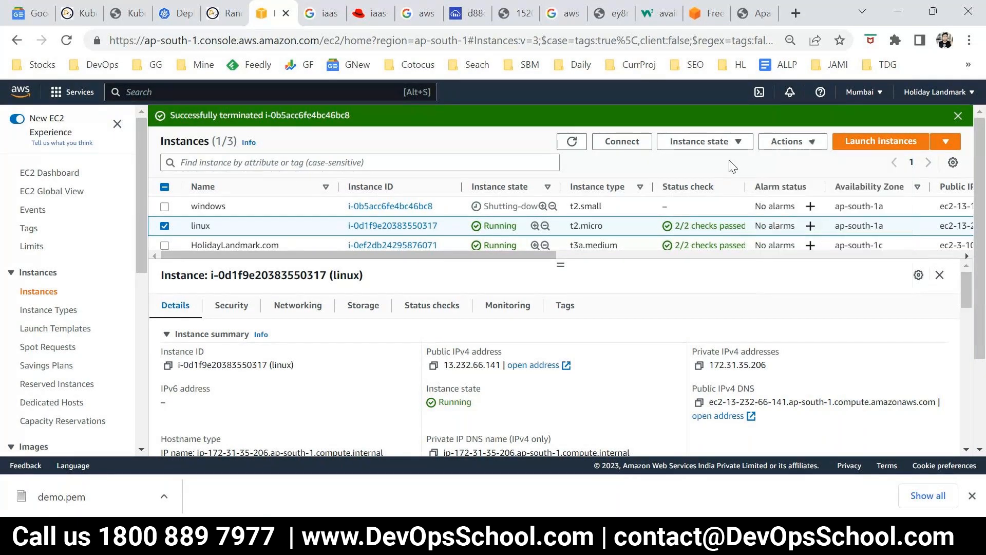
click(786, 141)
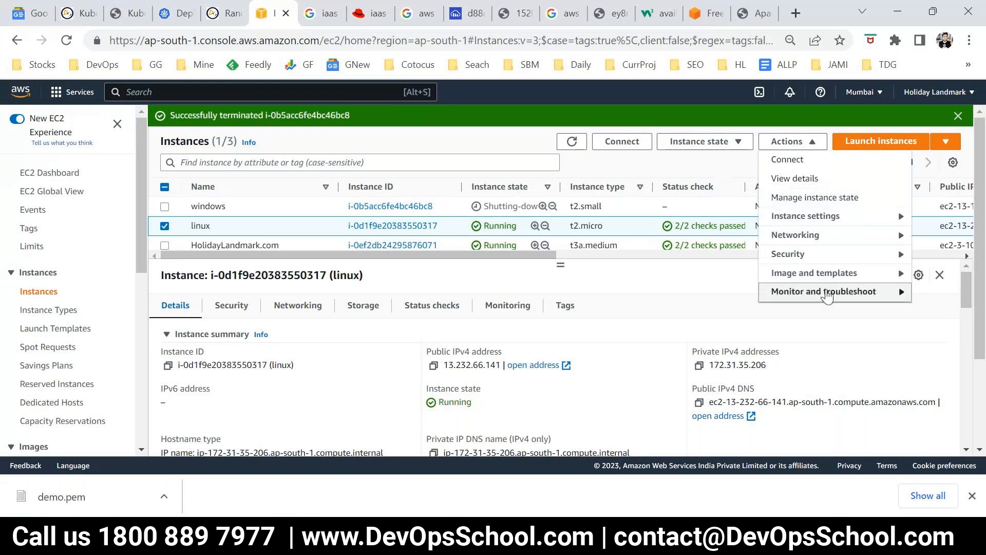
click(945, 142)
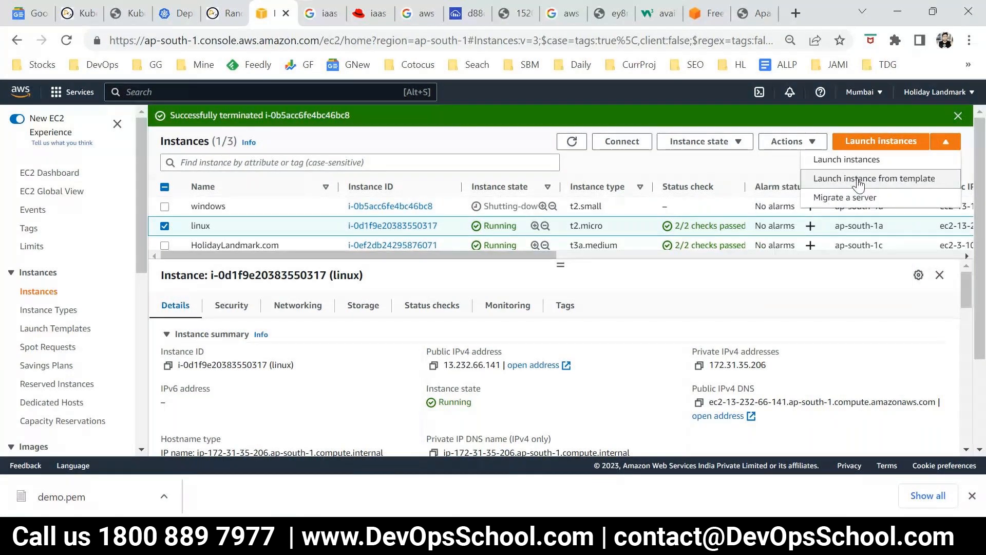
click(724, 172)
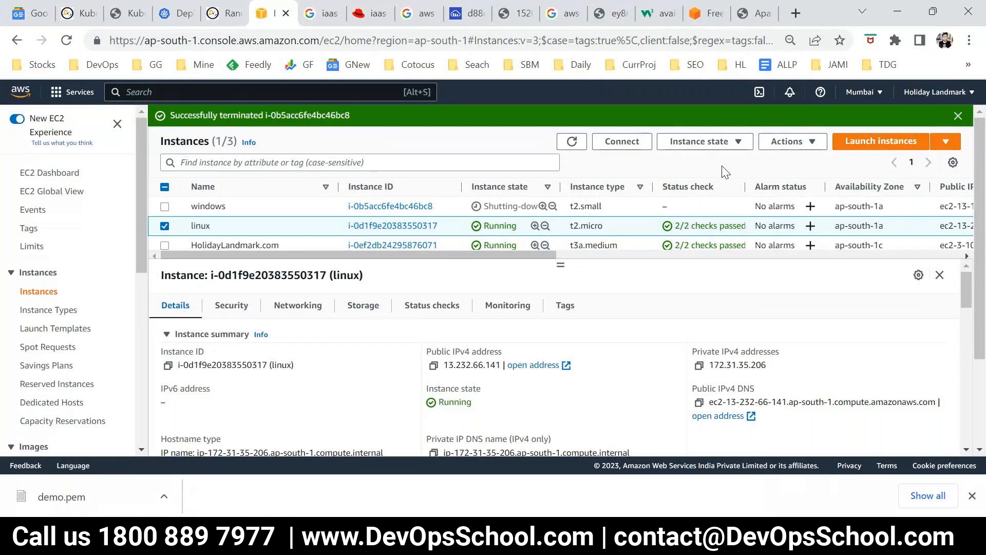
Switch to the dsadad.txt notes in Notepad and highlight the Storage and Networking entries for review.
click(481, 536)
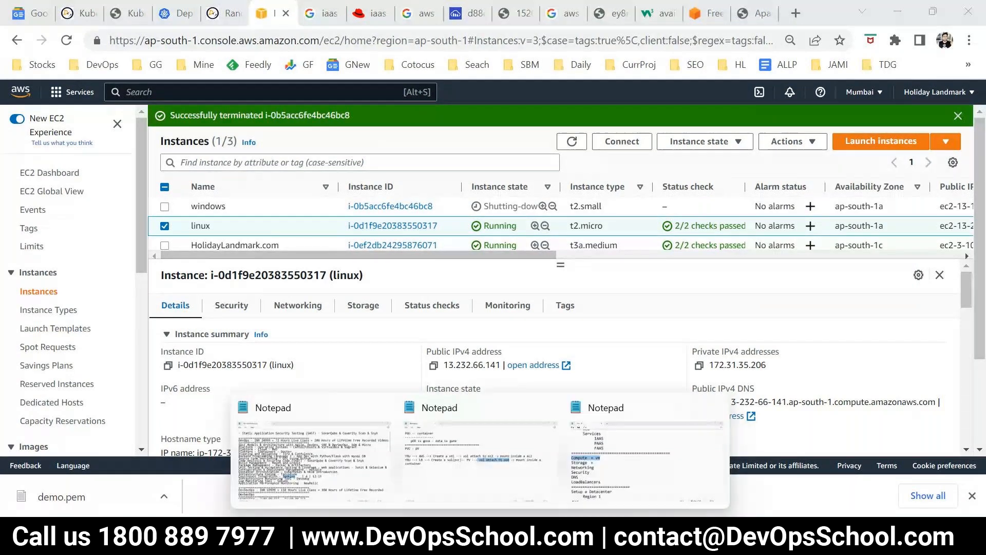
click(667, 460)
click(154, 268)
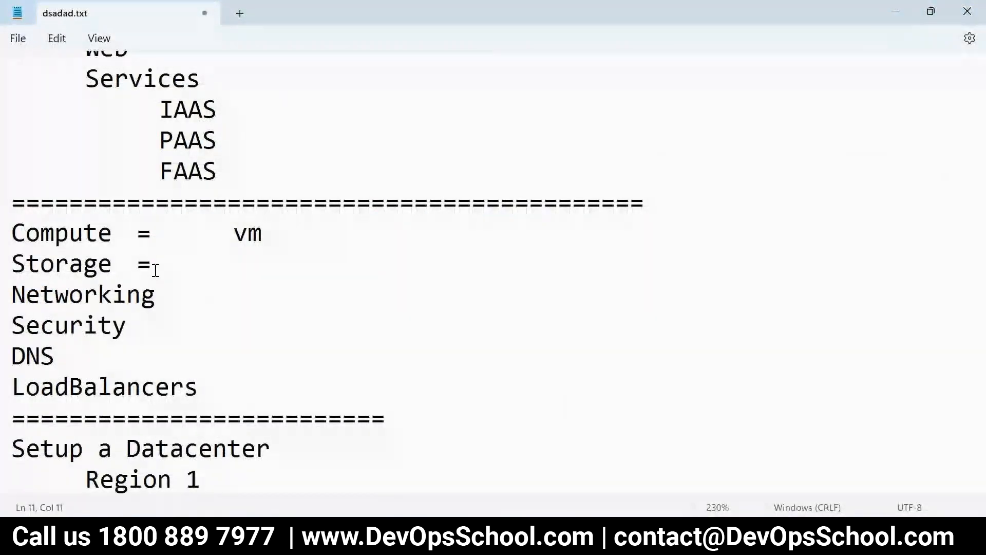
drag(154, 267, 2, 266)
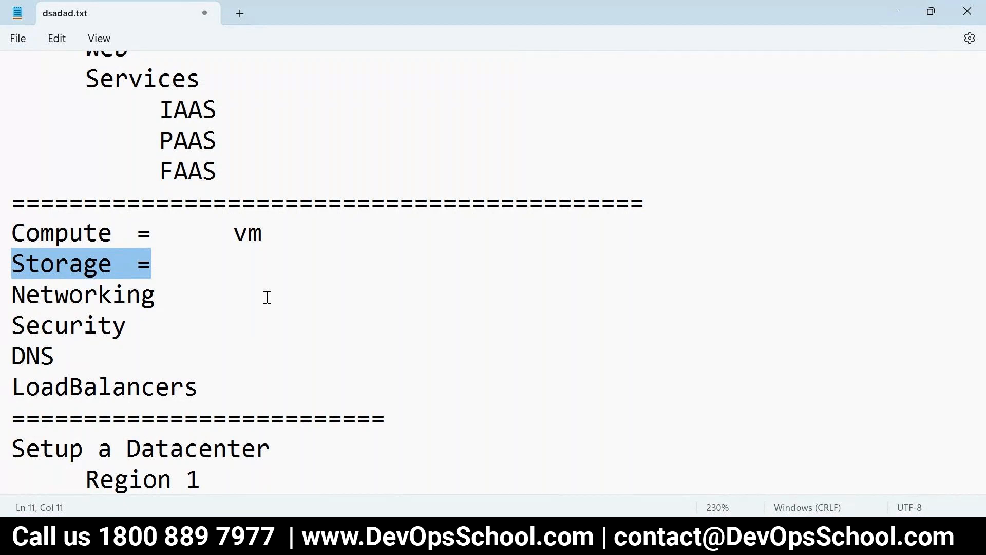
click(235, 297)
drag(172, 297, 41, 265)
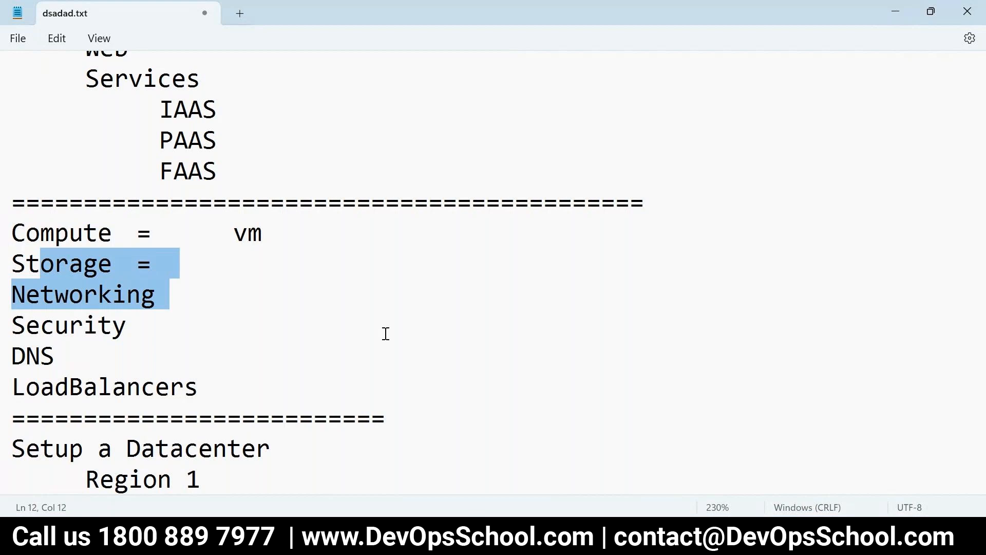
Review the linux instance's open SSH sessions, comparing the root terminal in PuTTY with the ubuntu session in Git Bash.
key(alt+Tab)
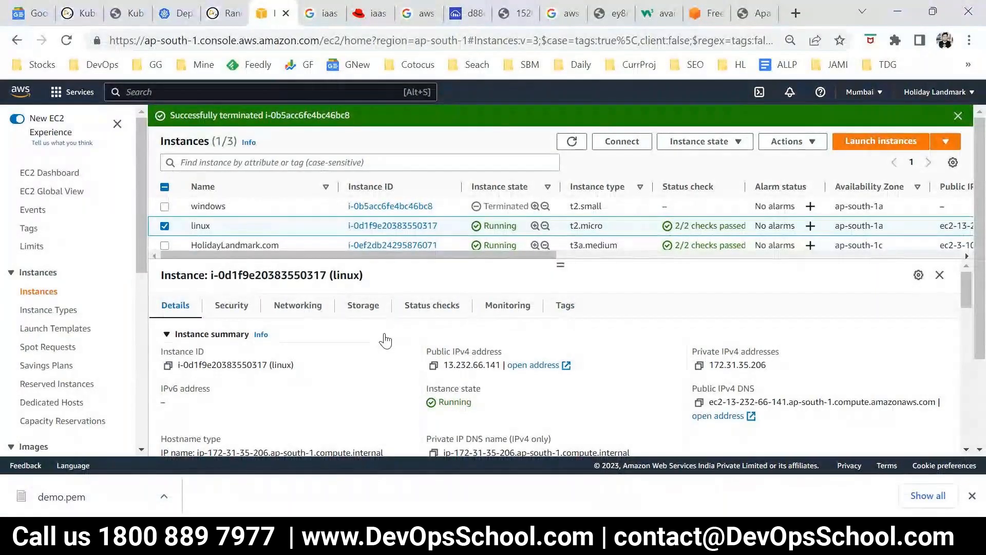
key(alt+Tab)
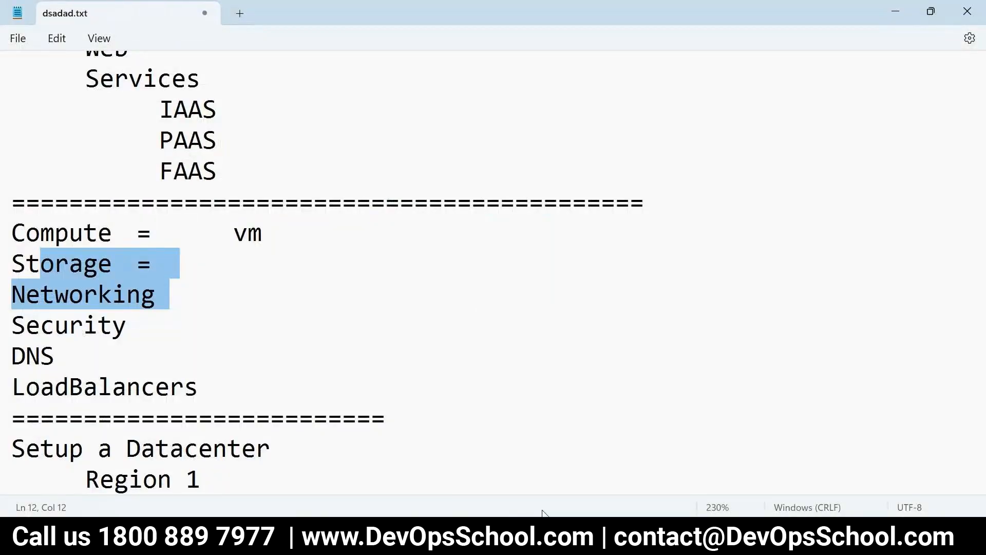
click(446, 542)
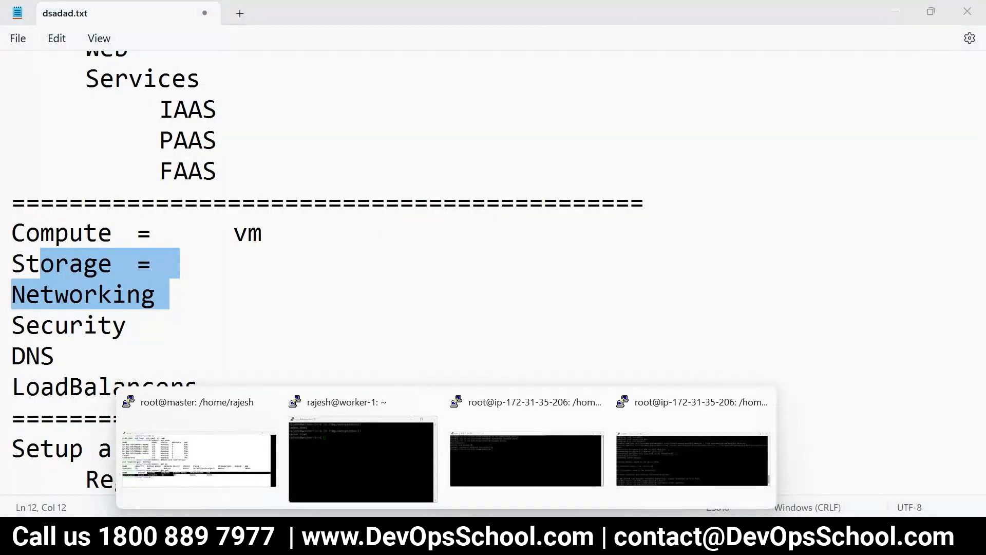
click(627, 460)
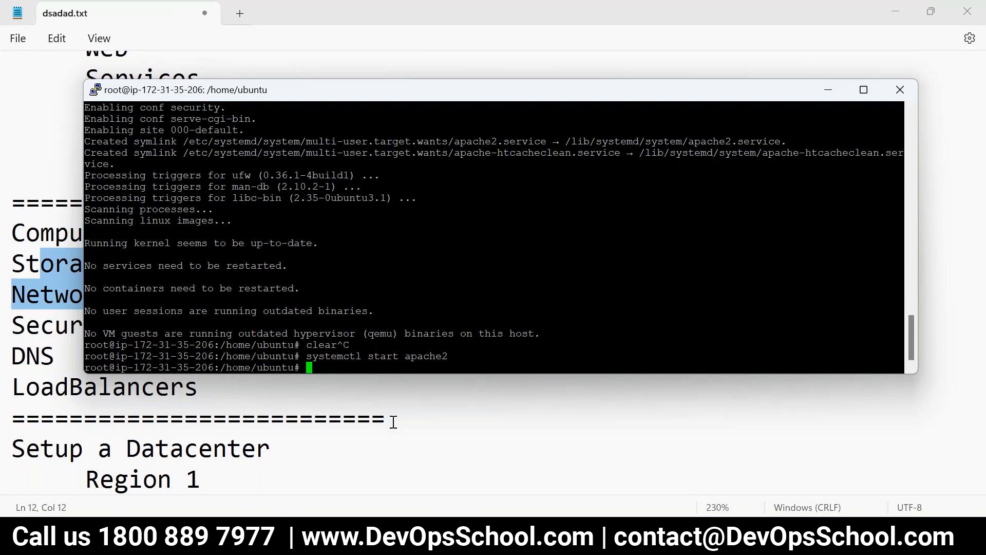
click(405, 537)
click(390, 483)
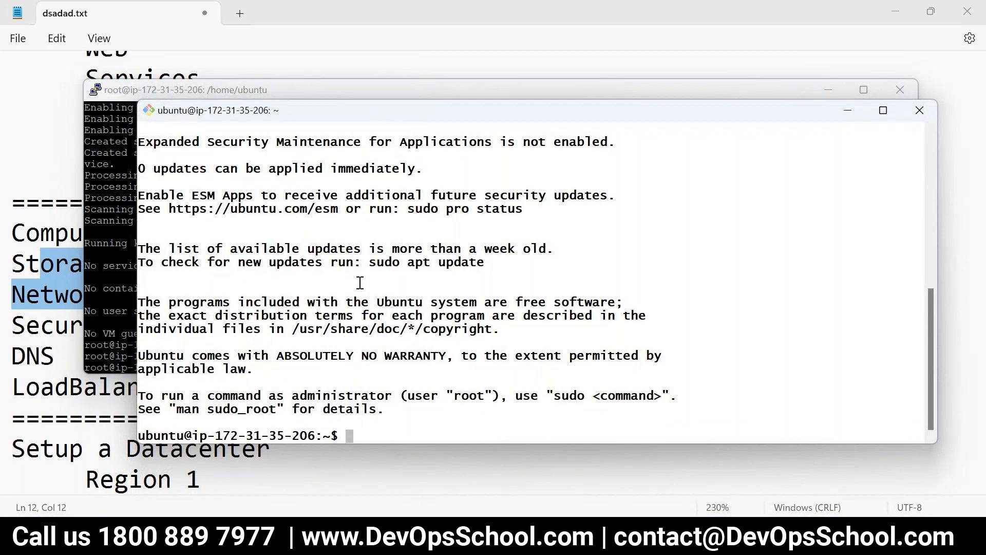
key(alt+Tab)
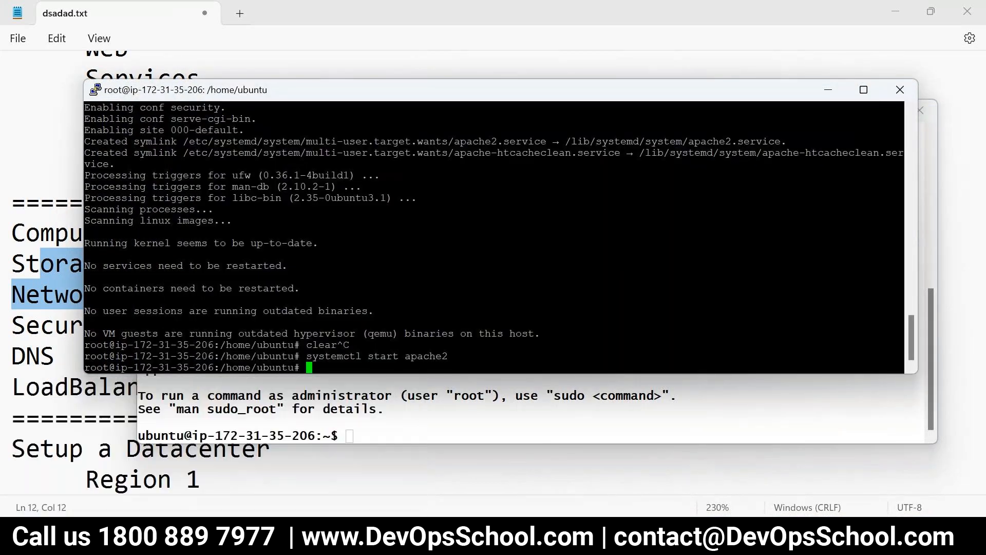
Switch to File Explorer and open Windows PowerShell in the Downloads folder that holds demo.pem.
click(383, 537)
click(366, 85)
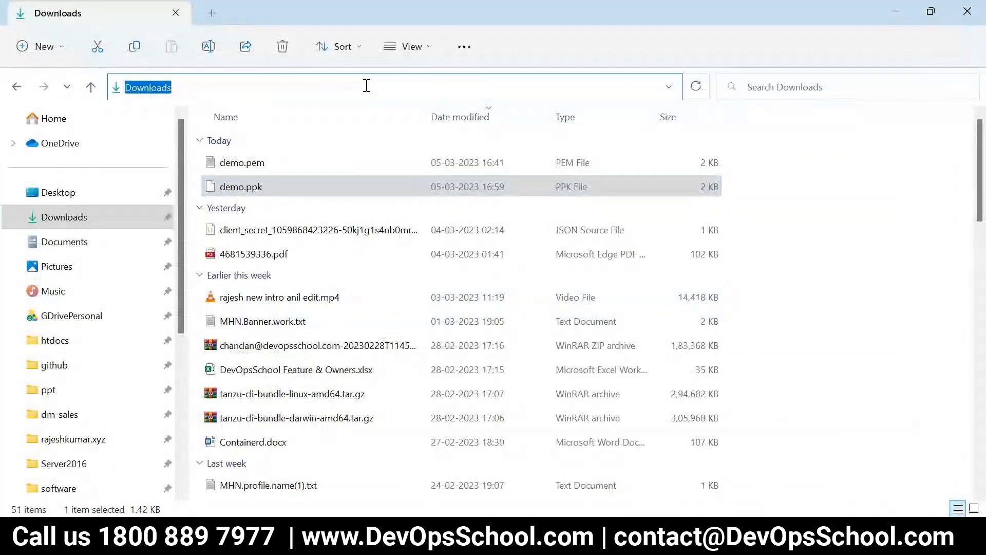
text(power)
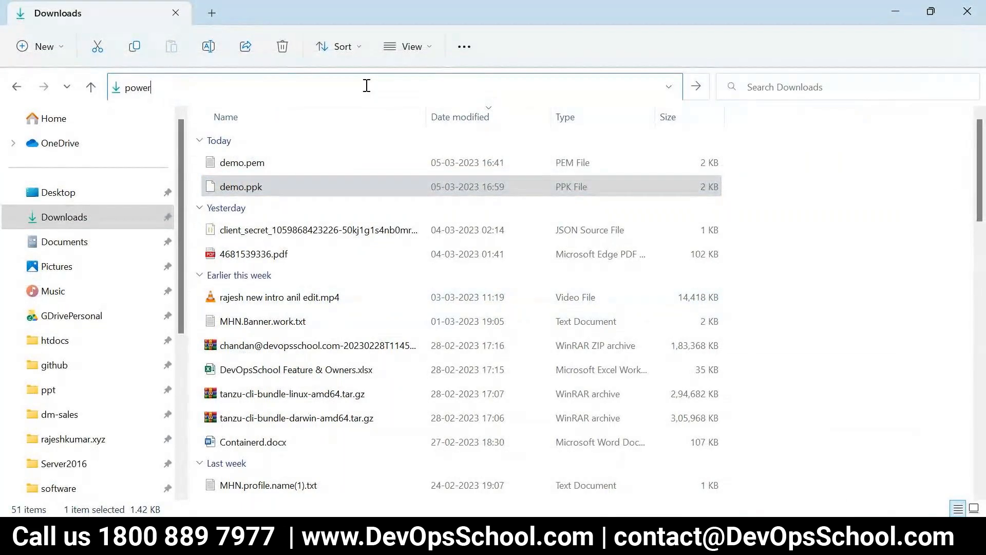
text(shell)
key(Return)
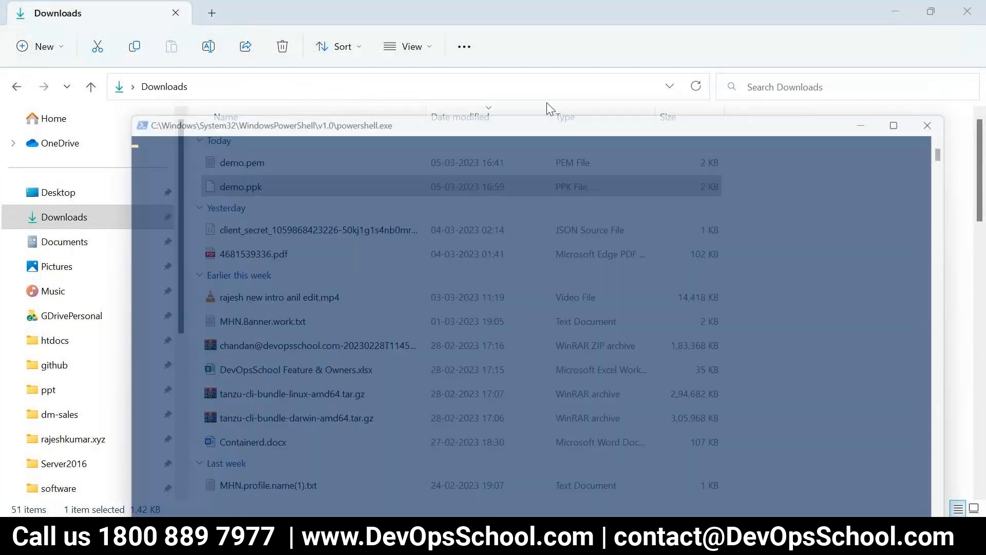
click(467, 123)
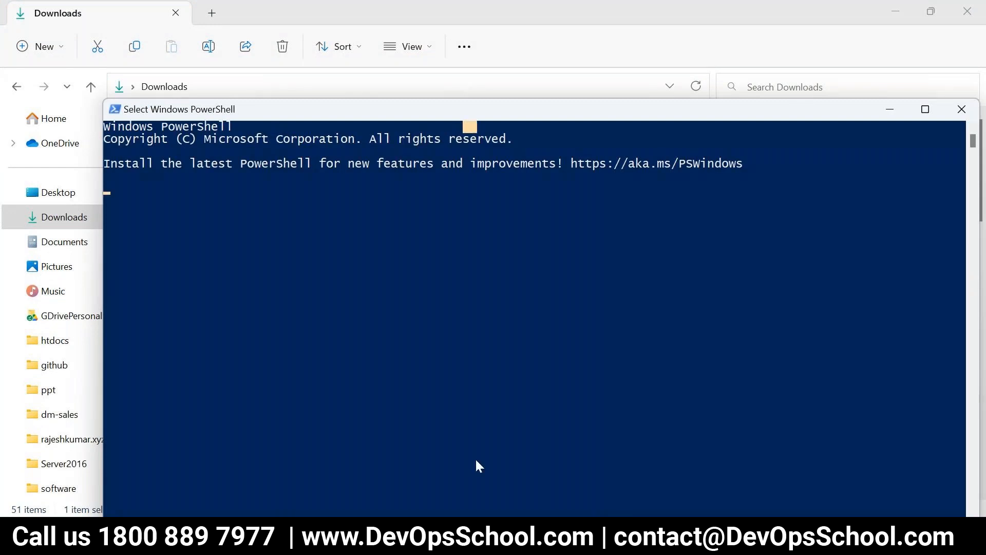
click(539, 537)
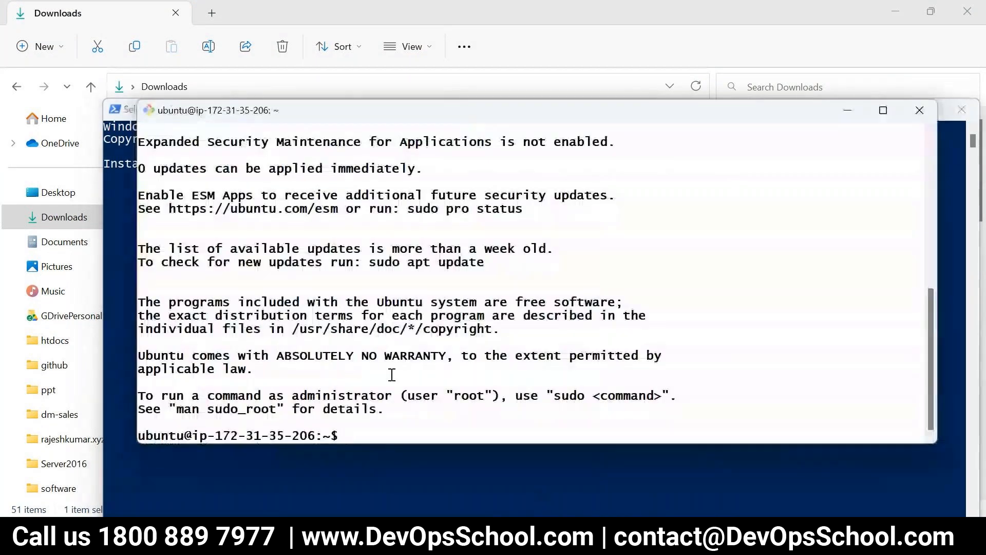
text(exit)
key(Return)
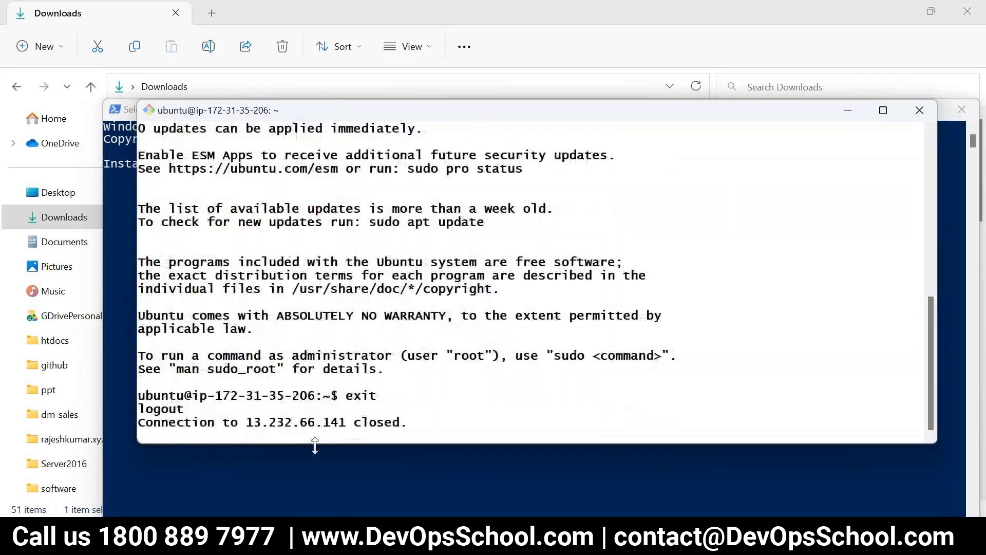
key(Up)
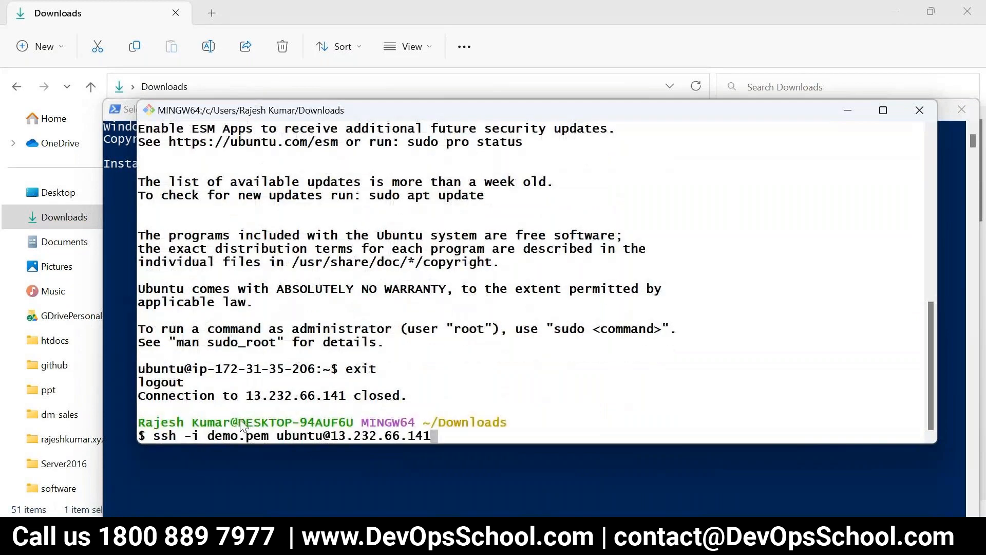
drag(154, 437, 431, 437)
Bring PowerShell to a fresh prompt, then return to Git Bash and reconnect to the linux instance with the recalled ssh command.
key(alt+Tab)
key(Return)
key(Return)
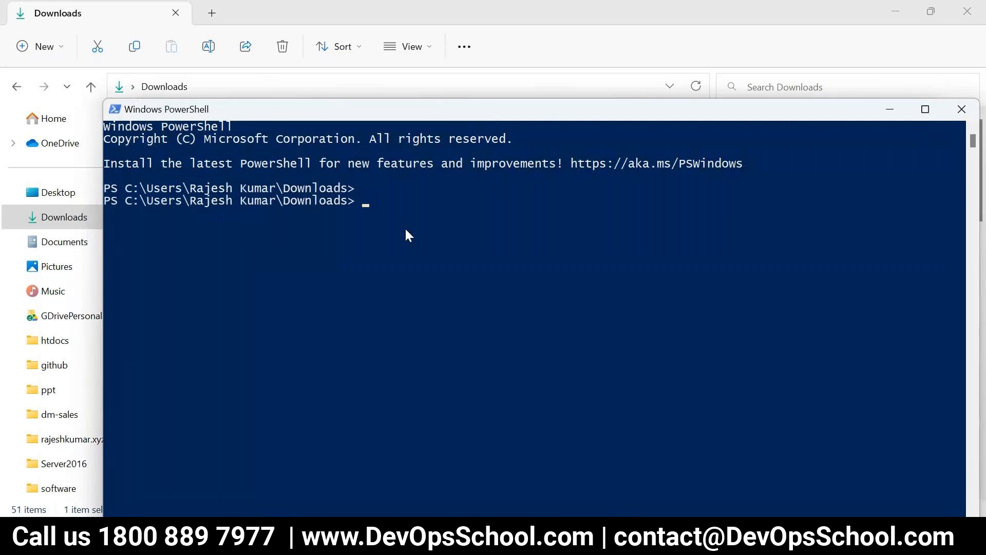
key(alt+Tab)
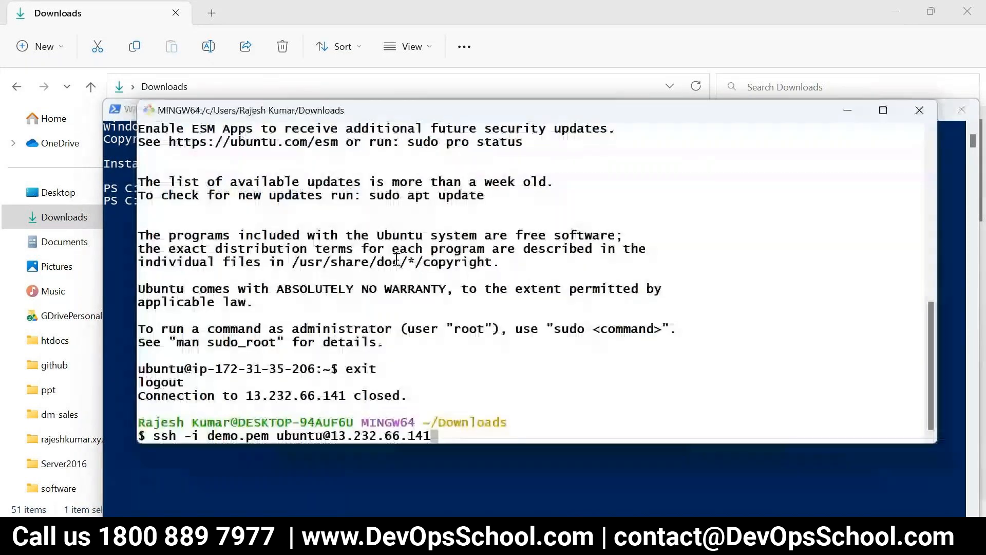
key(Return)
drag(154, 422, 431, 419)
key(super+c)
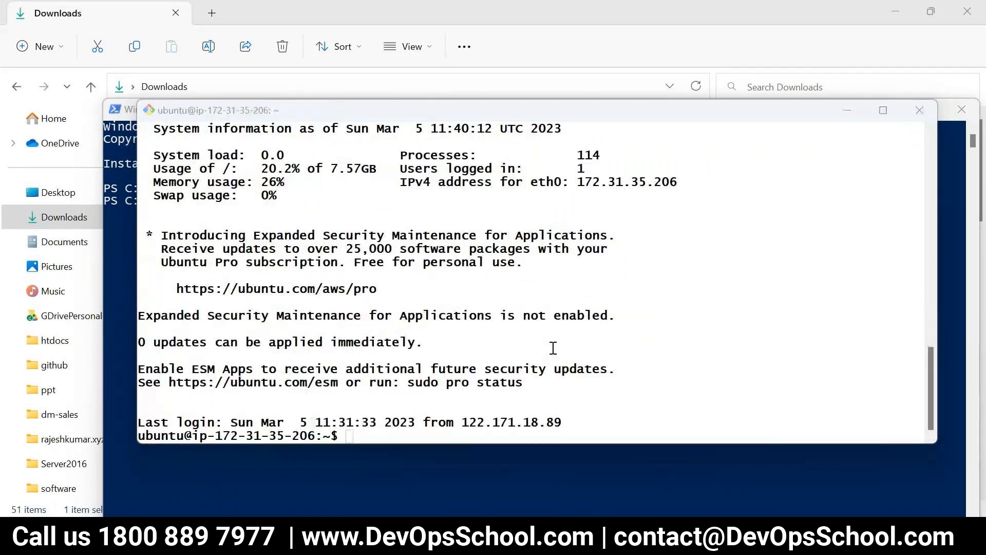
key(alt+Tab)
right_click(436, 217)
key(Return)
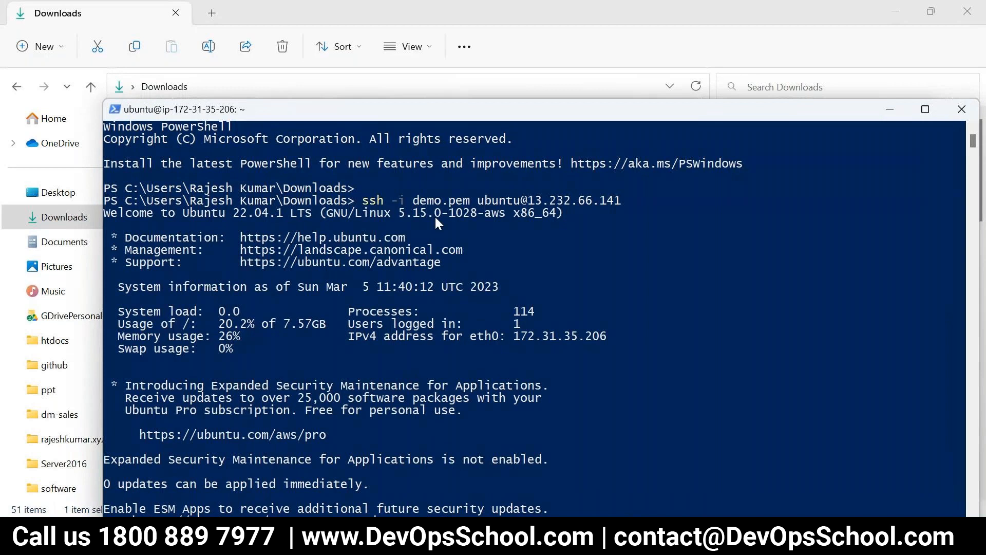
drag(118, 349, 280, 351)
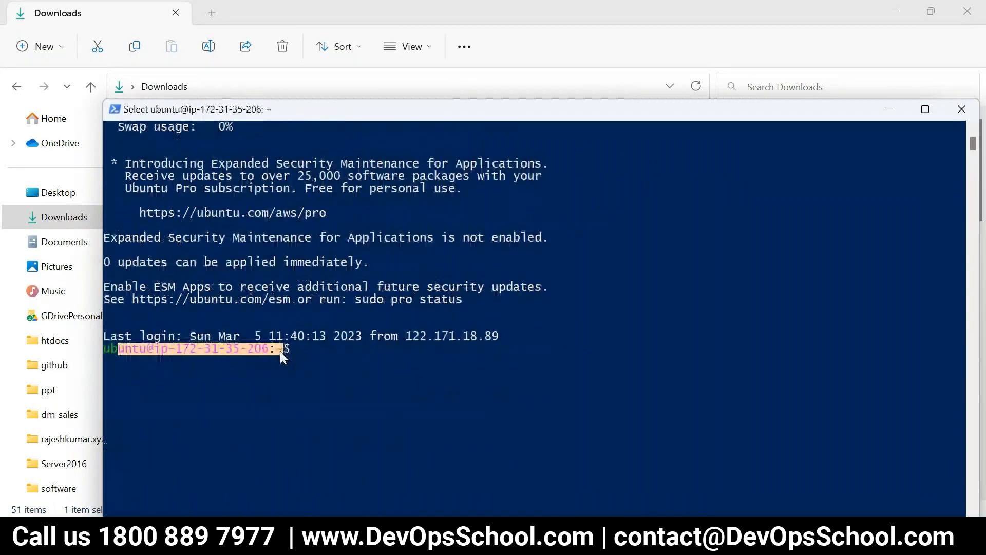